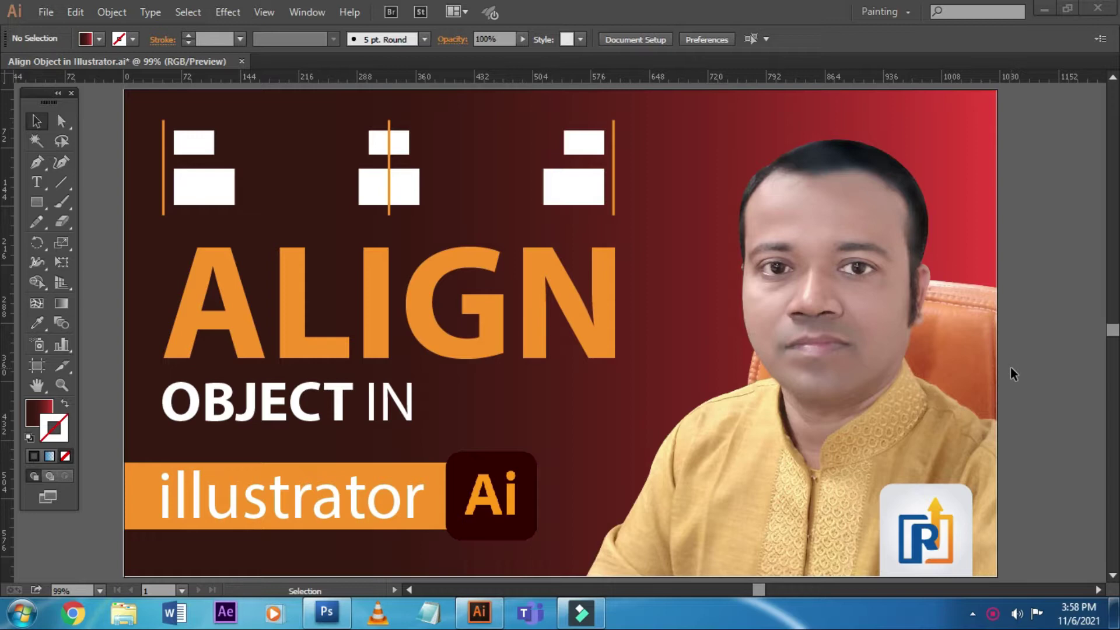
- Open the New Document dialog from the File menu
left_click(48, 12)
left_click(49, 28)
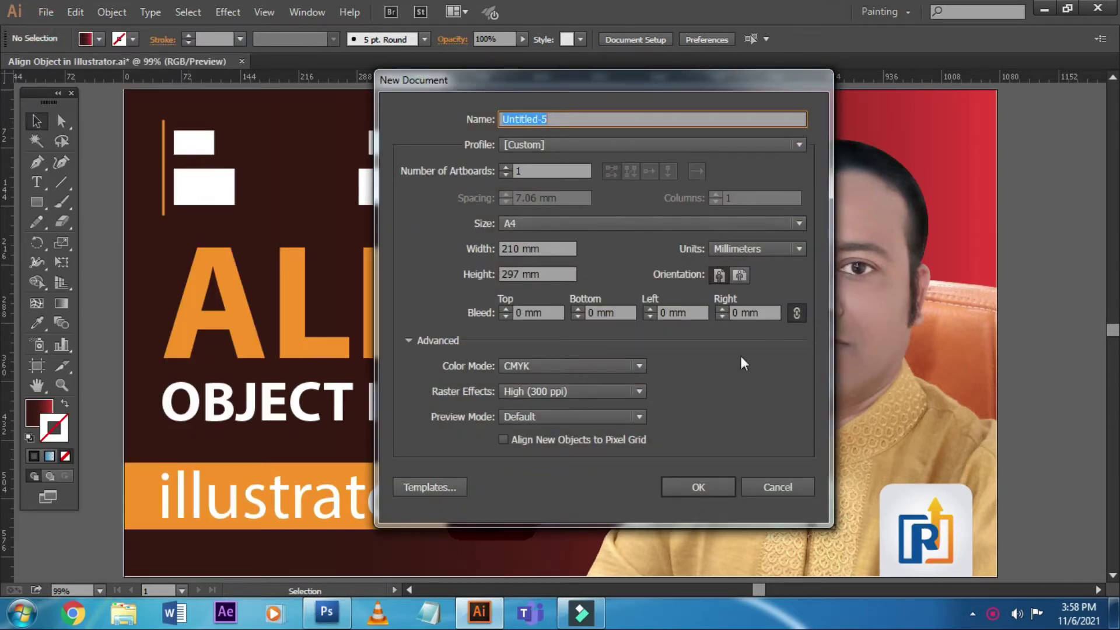
- Create the A4 210×297 mm CMYK document and fit the whole artboard in view with Ctrl+0
left_click(698, 487)
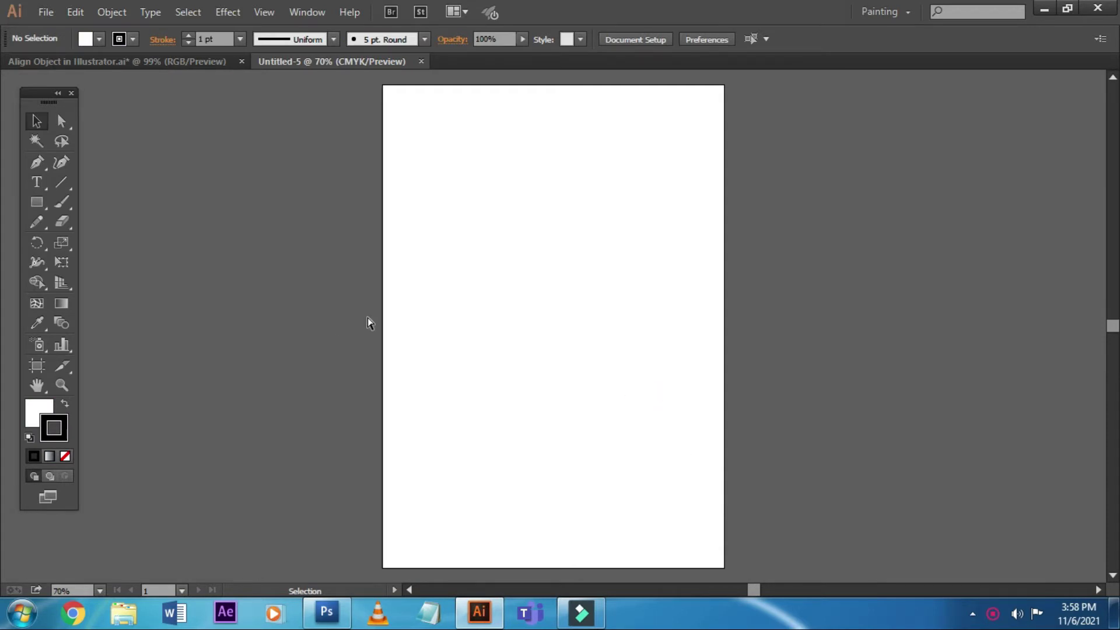
key("ctrl+equal")
key("ctrl+equal")
key("ctrl+equal")
left_click_drag(367, 315, 421, 323)
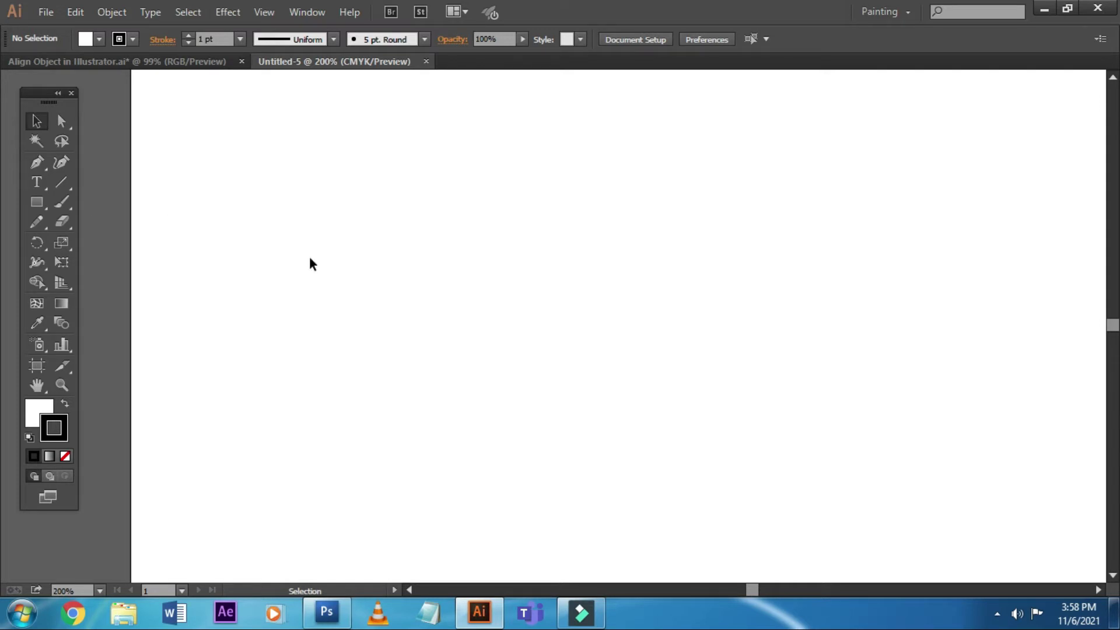
mouse_move(442, 304)
left_mouse_down()
mouse_move(368, 317)
mouse_move(403, 324)
left_mouse_up()
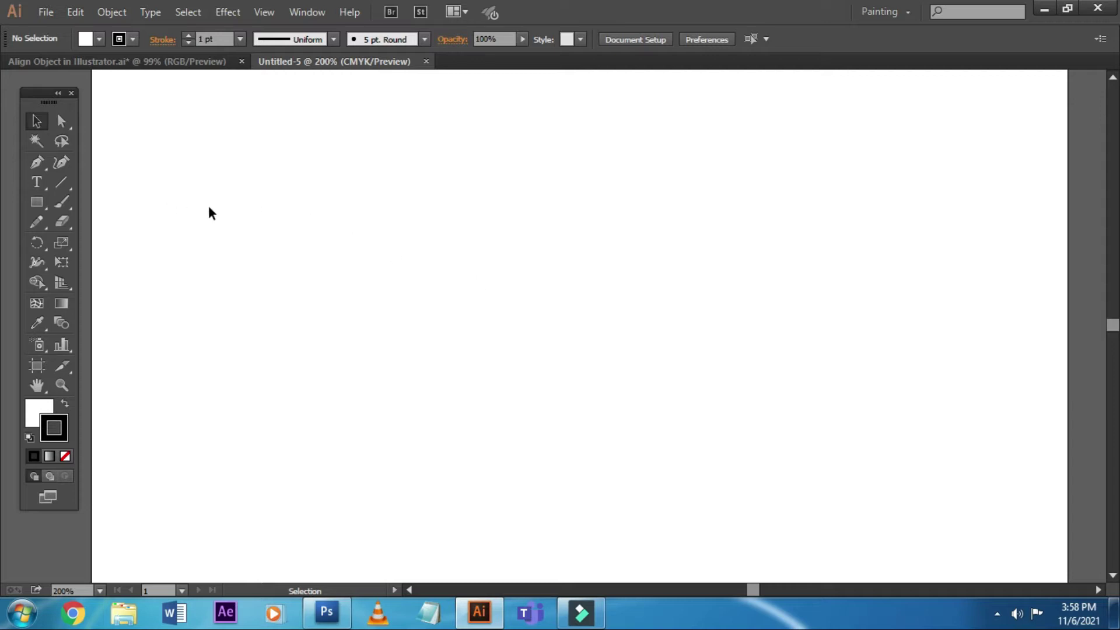
key("ctrl")
key("ctrl+0")
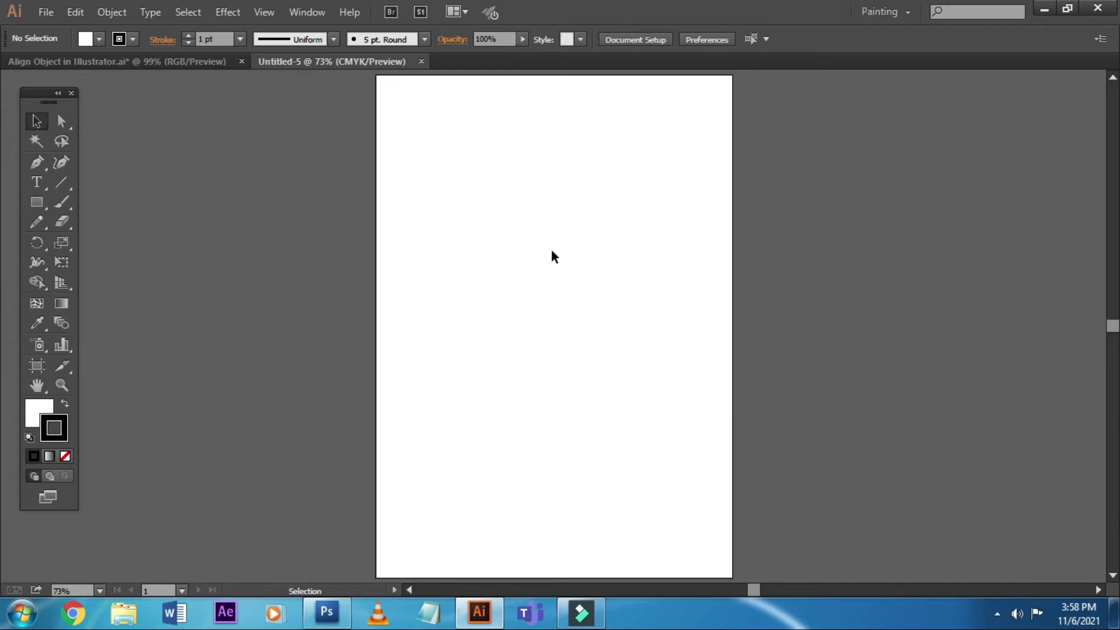
- Draw a square near the centre of the page with the Rectangle tool
left_click(36, 201)
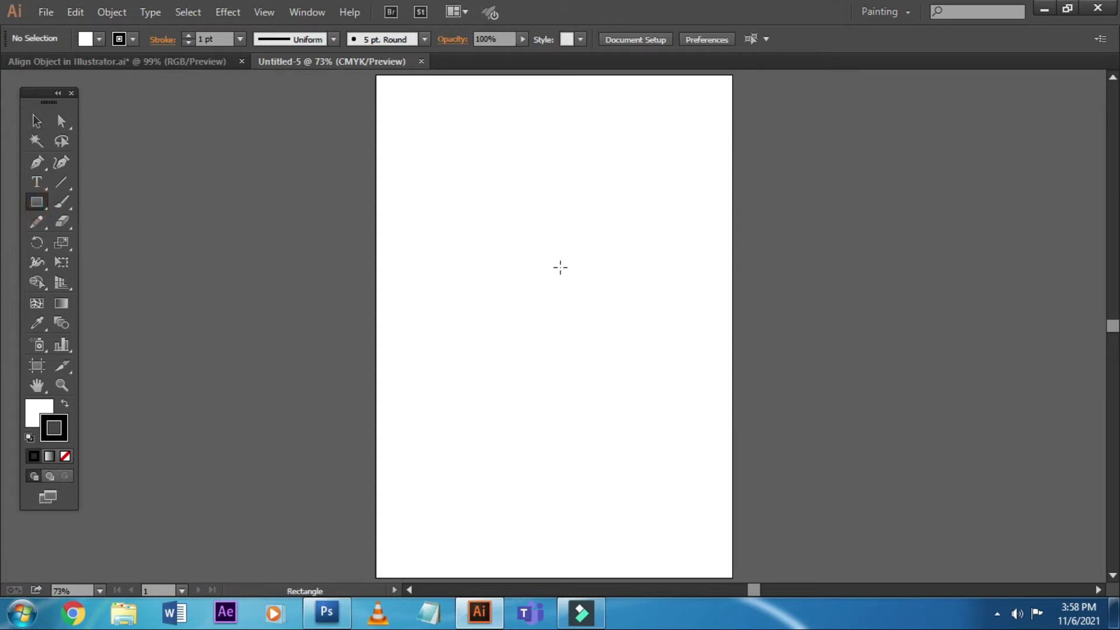
left_click_drag(523, 255, 609, 341)
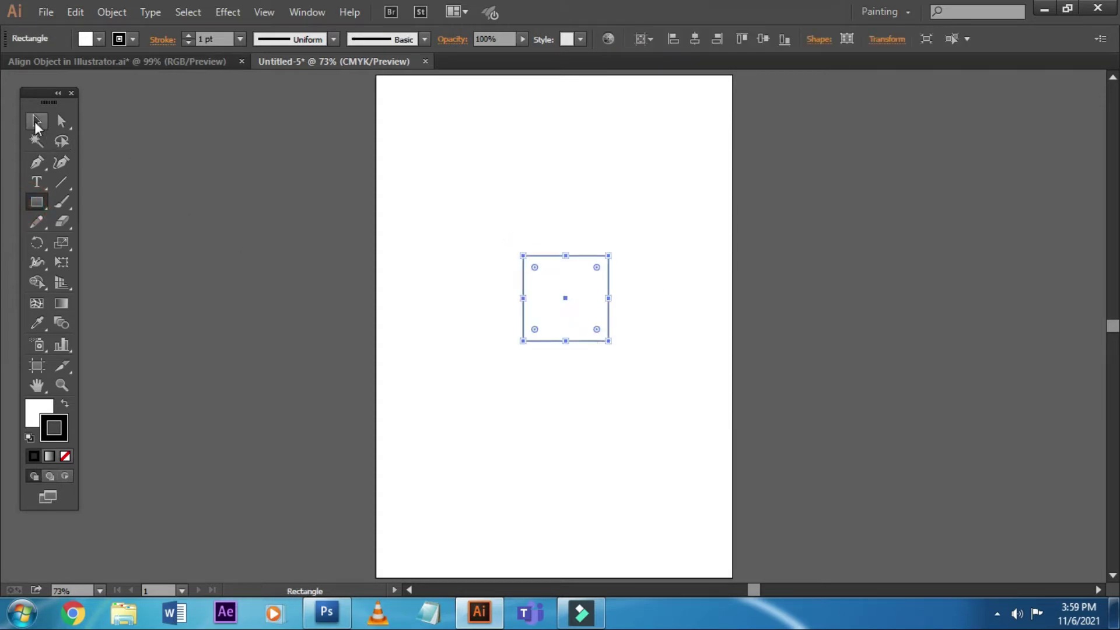
left_click(36, 122)
- Give the square no stroke and a red fill from the swatches
left_click(65, 404)
left_click(54, 431)
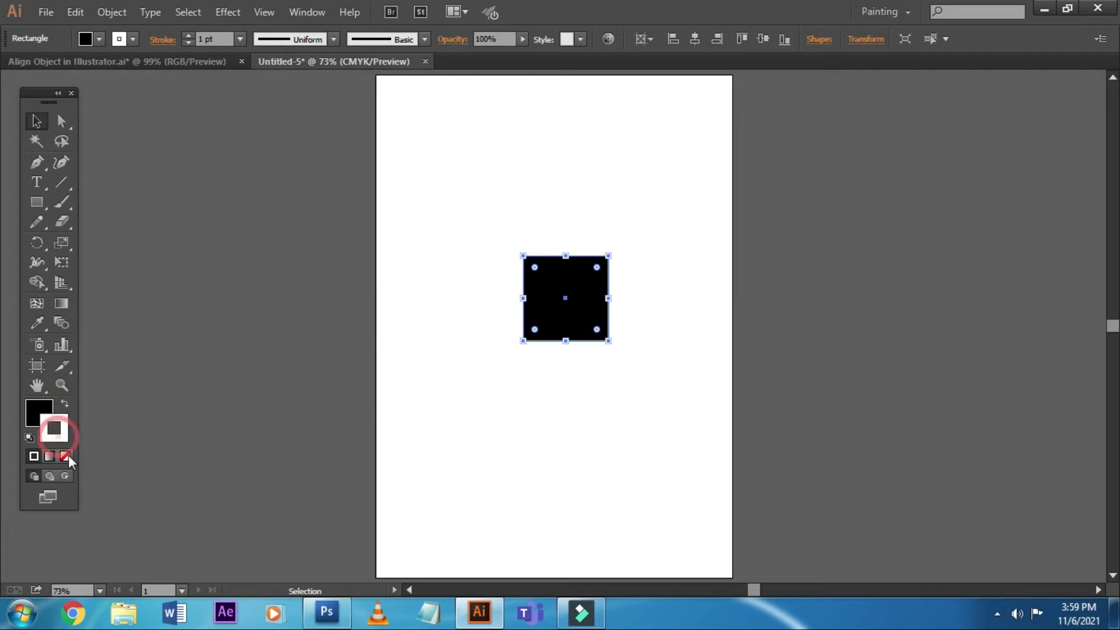
left_click(65, 457)
left_click(38, 409)
left_click(87, 39)
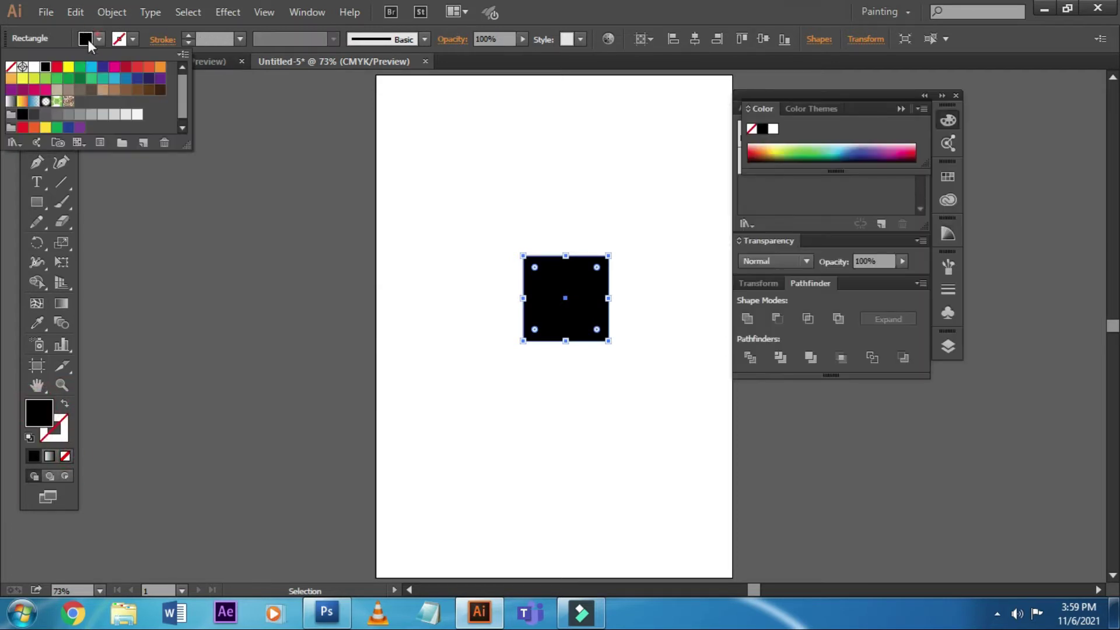
left_click(56, 67)
left_click(541, 205)
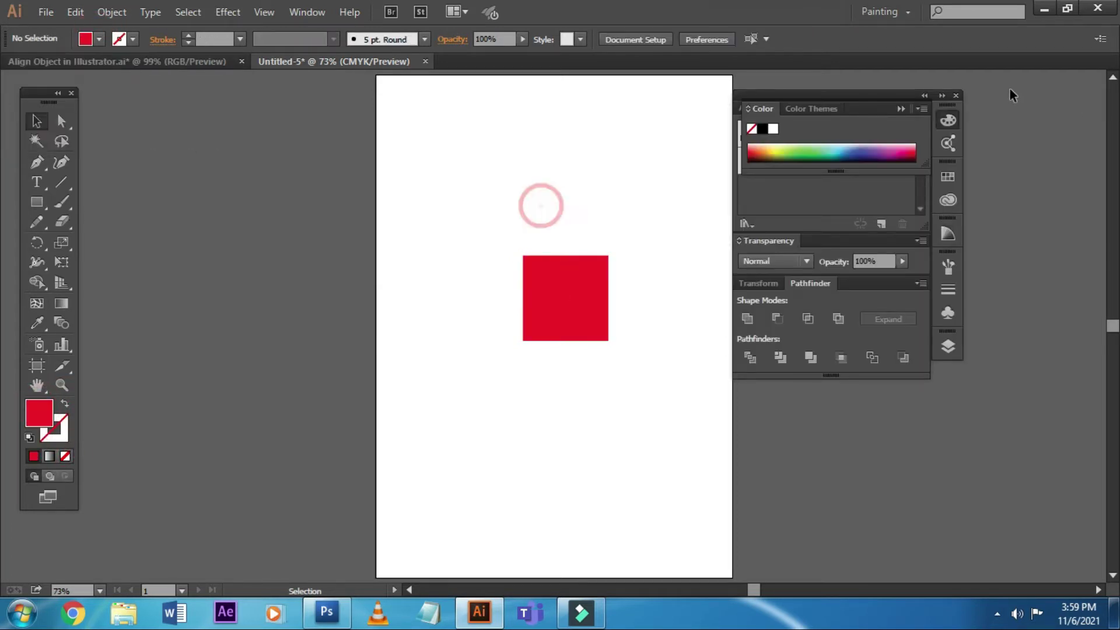
left_click(956, 95)
- Reposition the red square slightly left and down near the page centre
left_click_drag(723, 227, 555, 382)
left_click(618, 342)
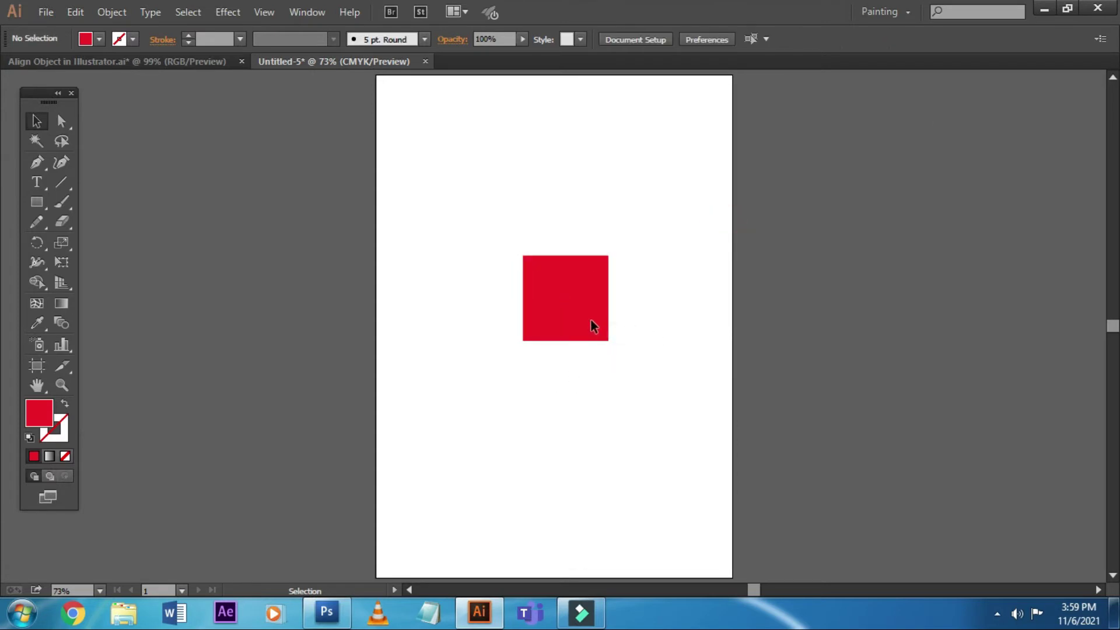
left_click_drag(590, 321, 576, 338)
left_click(635, 313)
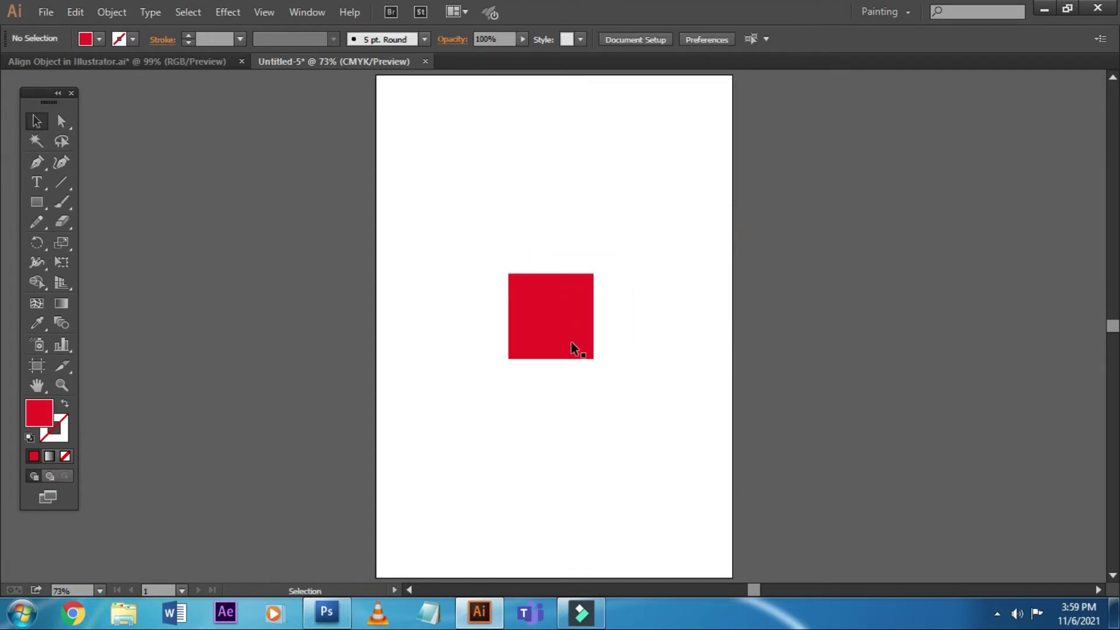
left_click_drag(572, 348, 579, 350)
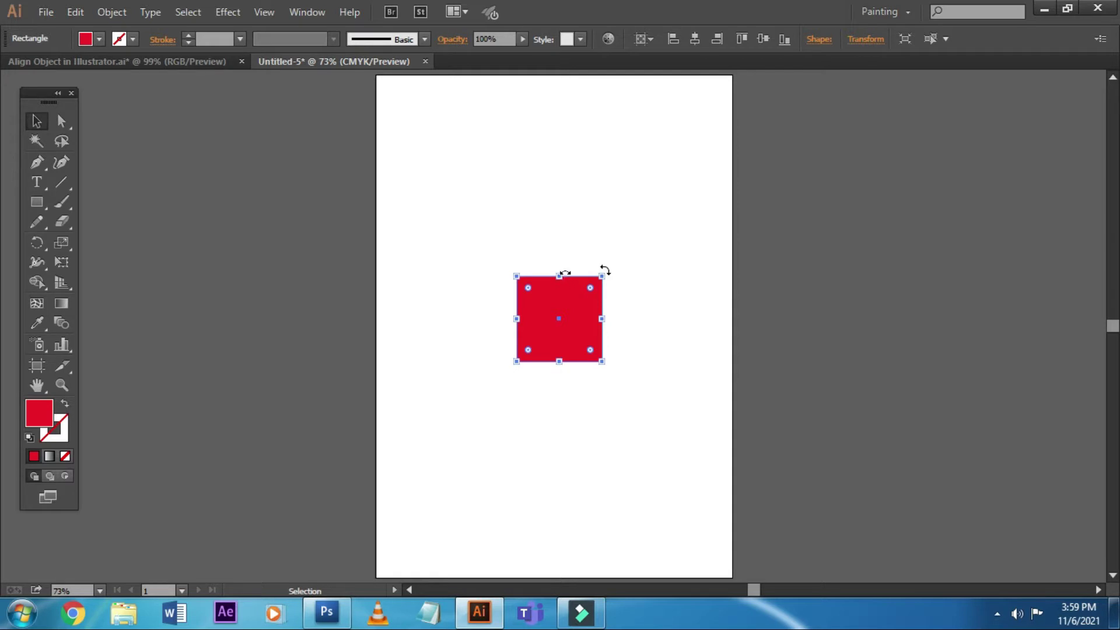
- Move the square left and Alt-drag a copy of it to the right
left_click(610, 247)
left_click_drag(560, 315, 502, 314)
left_click(631, 306)
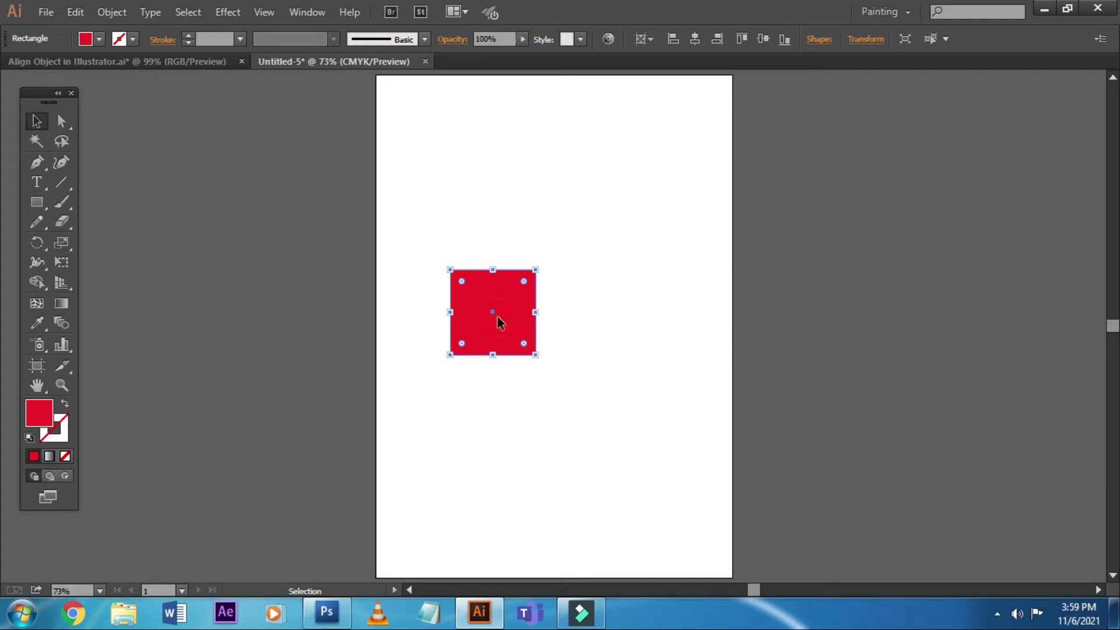
mouse_move(497, 316)
left_mouse_down()
mouse_move(611, 318)
mouse_move(621, 295)
left_mouse_up()
- Select each square individually, then both together with a marquee
left_click(718, 342)
left_click(683, 328)
left_click(518, 303)
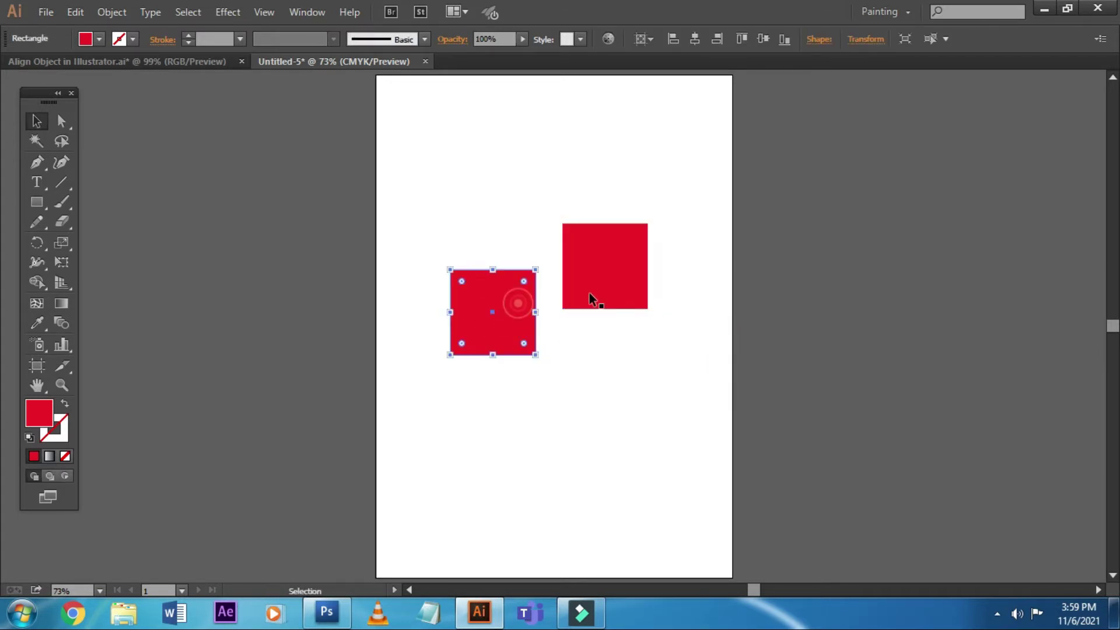
left_click(590, 294)
left_click(679, 373)
left_click_drag(688, 414, 503, 279)
left_click(789, 357)
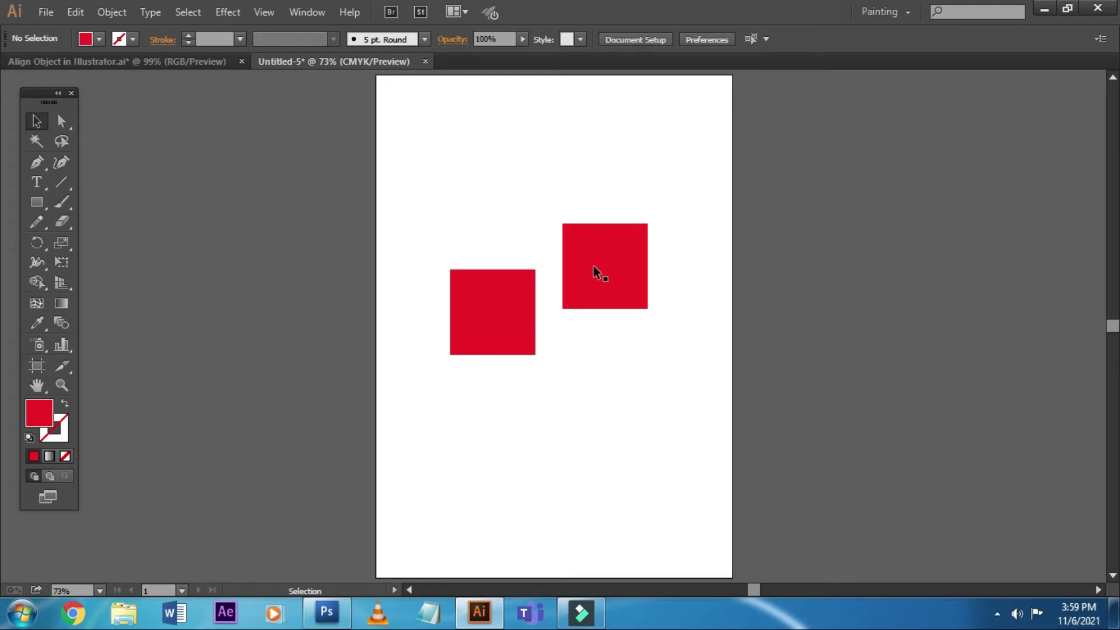
- Nudge the copied square up so it sits above and right of the first
left_click_drag(625, 288, 622, 281)
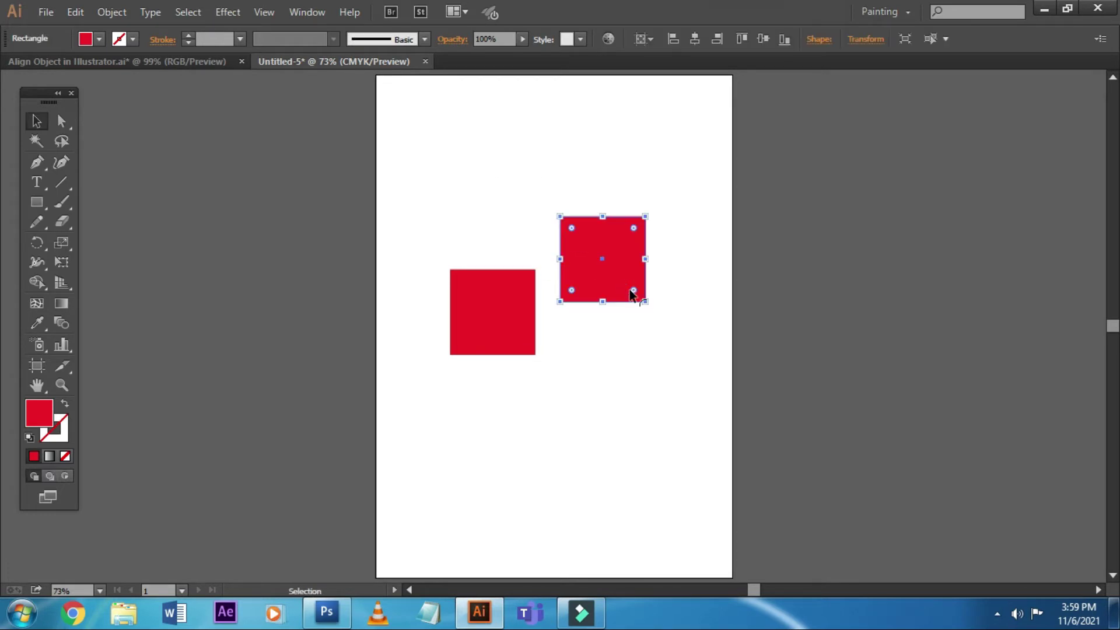
left_click(640, 343)
left_click(608, 268)
left_click(519, 292, "shift")
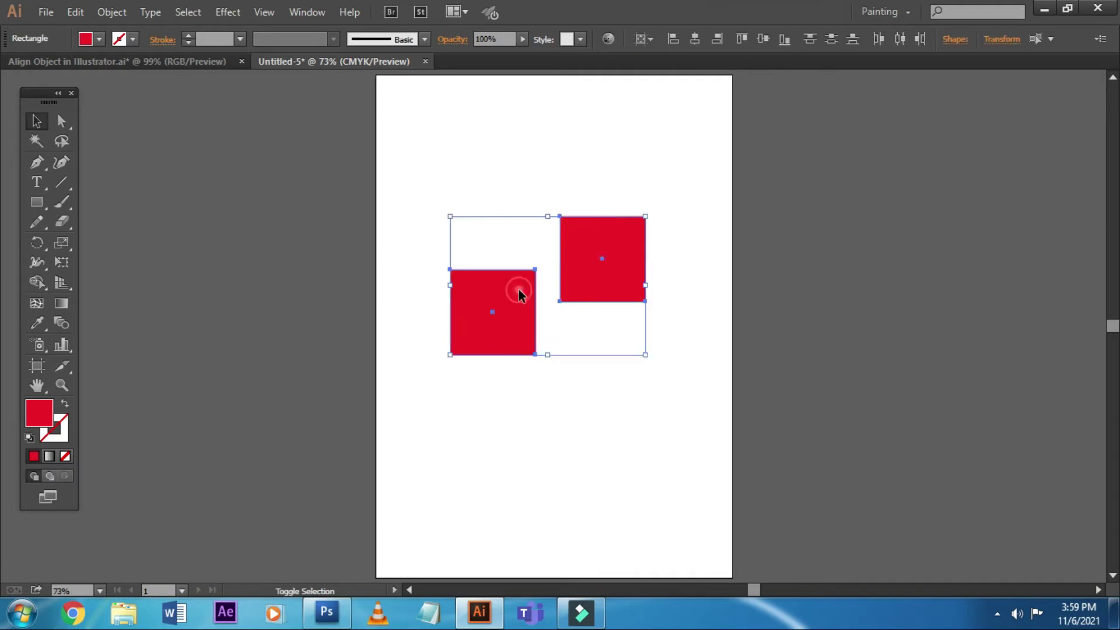
left_click(689, 266)
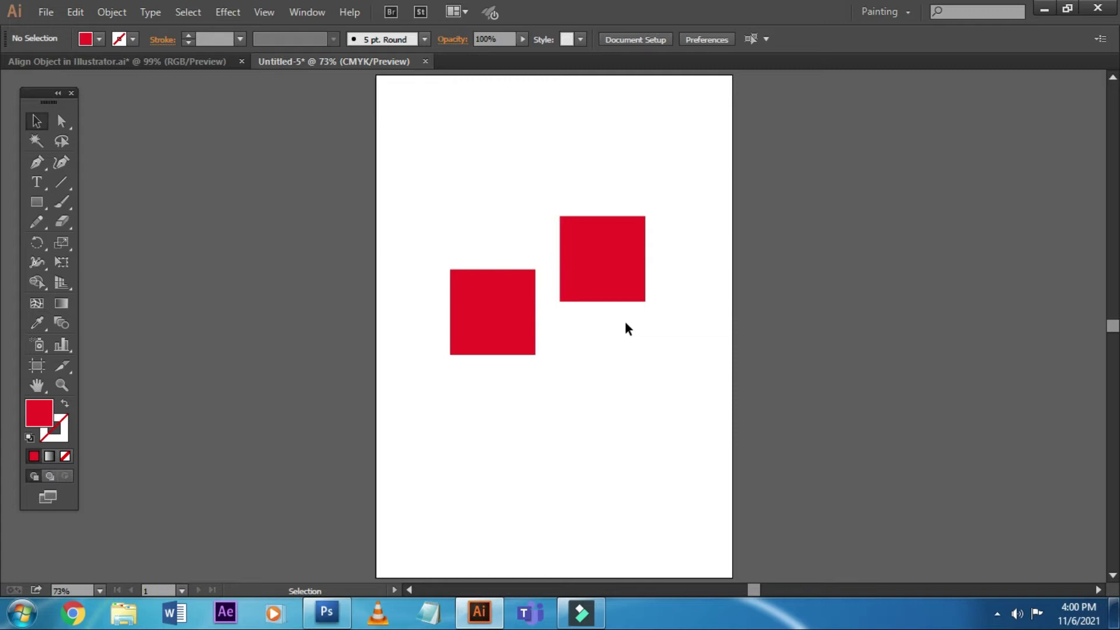
- Delete the upper square and move the remaining one right toward the centre
left_click_drag(612, 293, 615, 273)
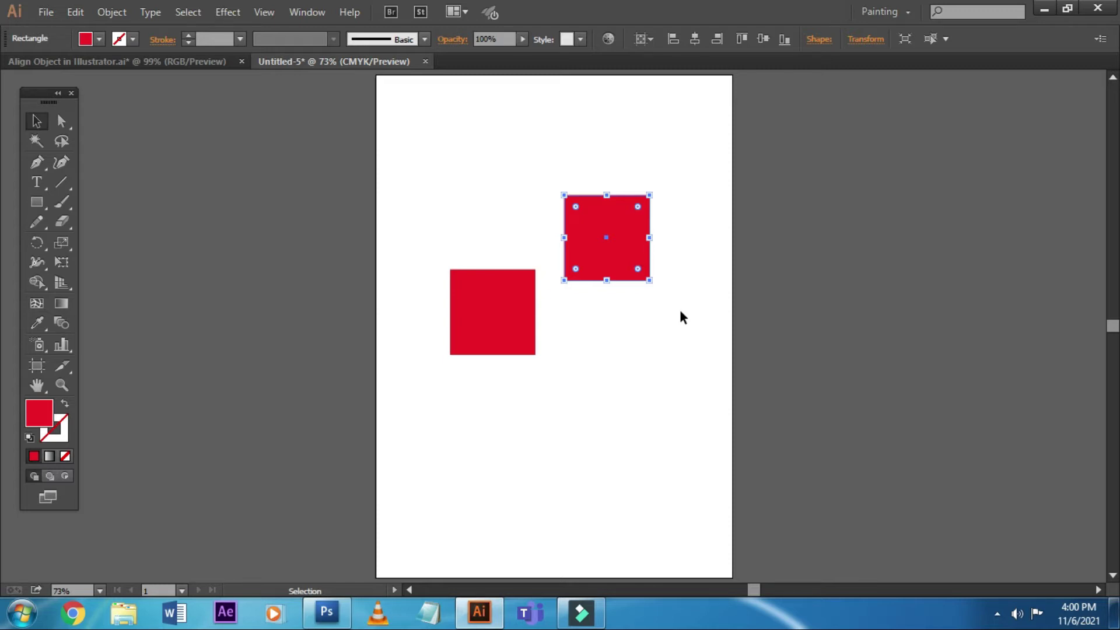
key("Delete")
left_click(681, 309)
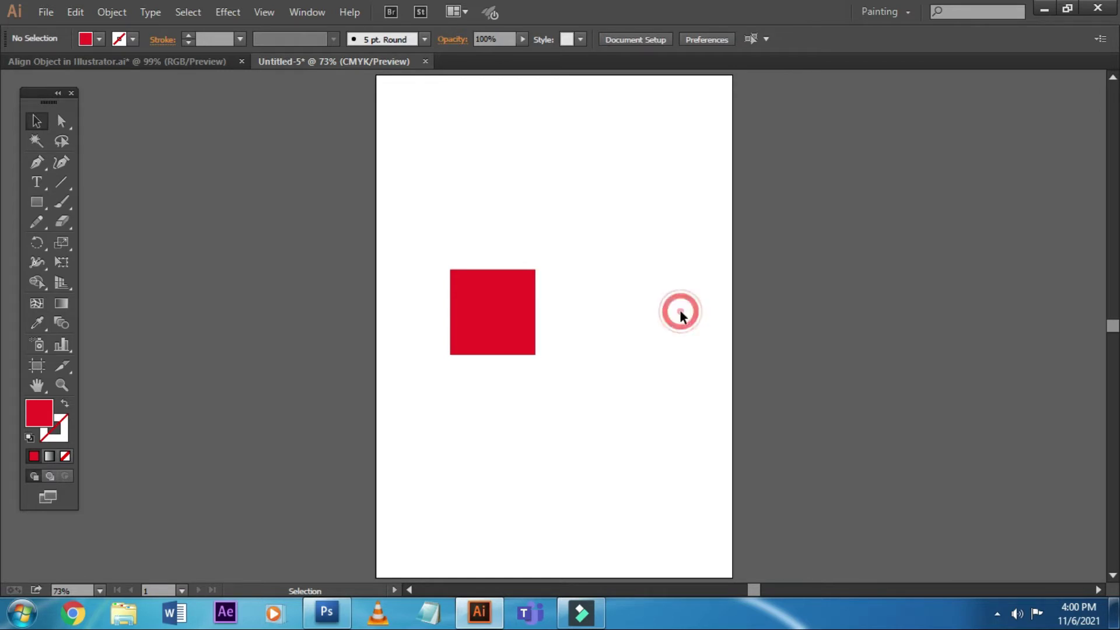
mouse_move(500, 316)
left_mouse_down()
mouse_move(553, 315)
mouse_move(557, 296)
mouse_move(558, 312)
left_mouse_up()
left_click(629, 278)
- Centre the remaining red square on the page
left_click(552, 312)
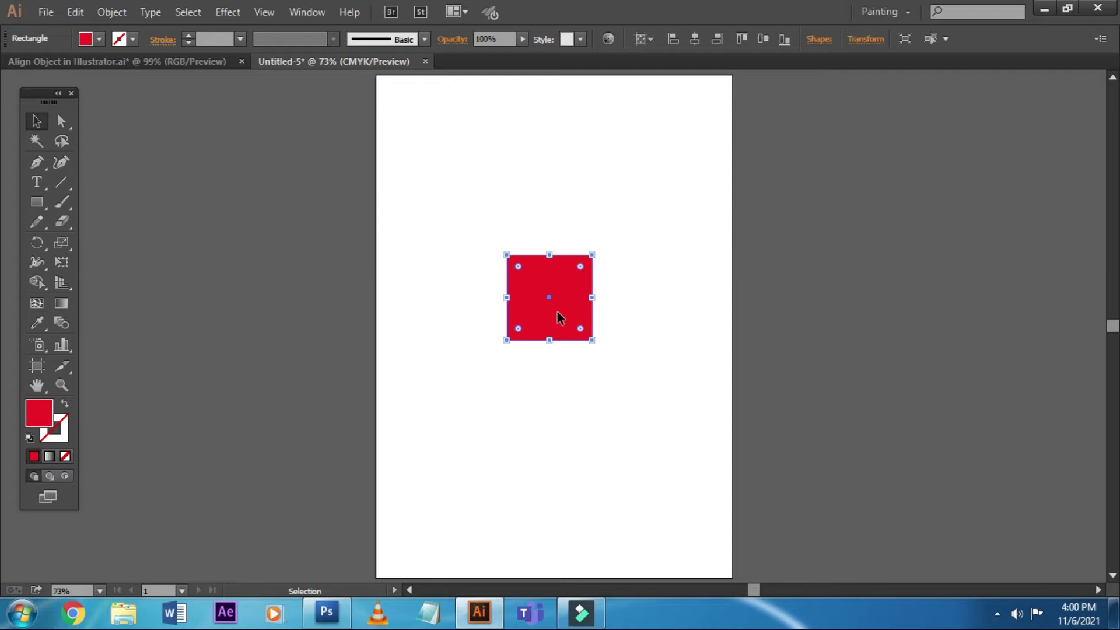
left_click_drag(558, 316, 569, 315)
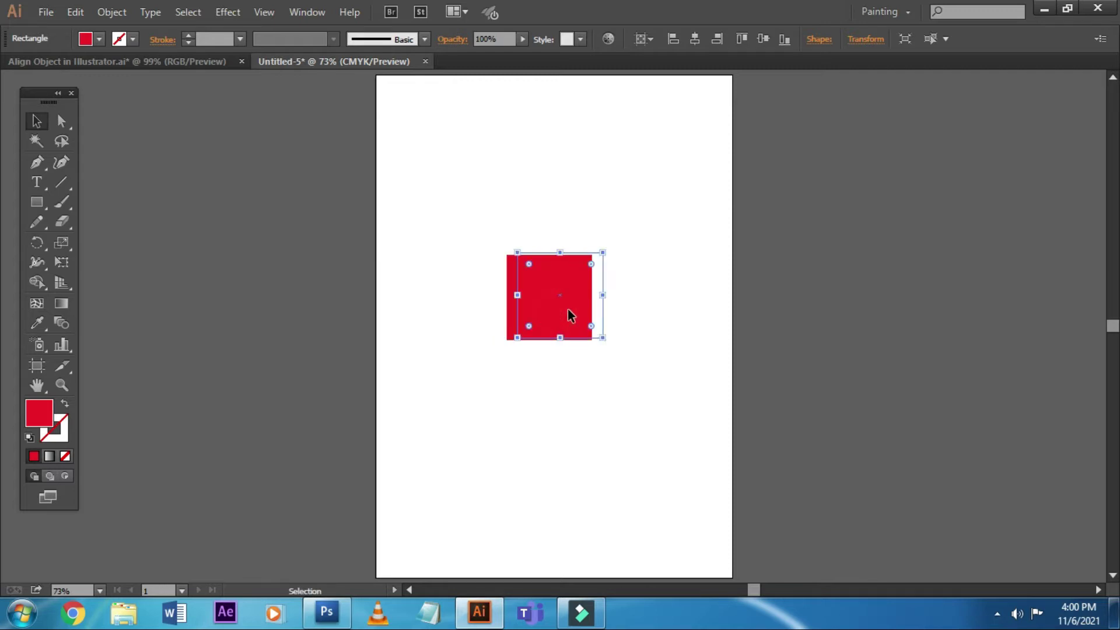
left_click(661, 245)
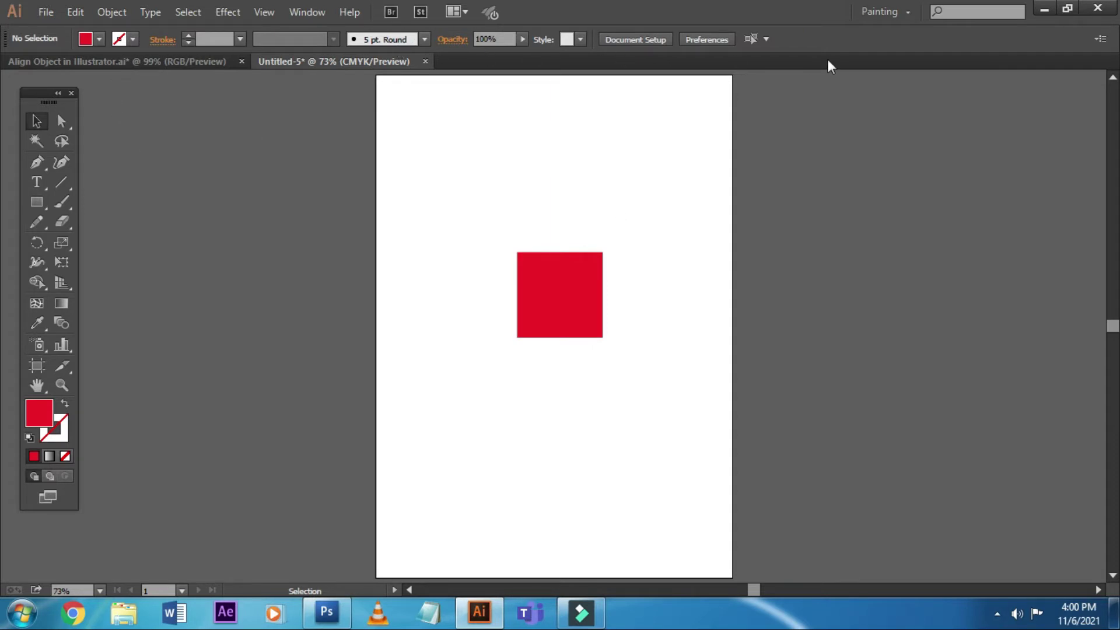
left_click(304, 12)
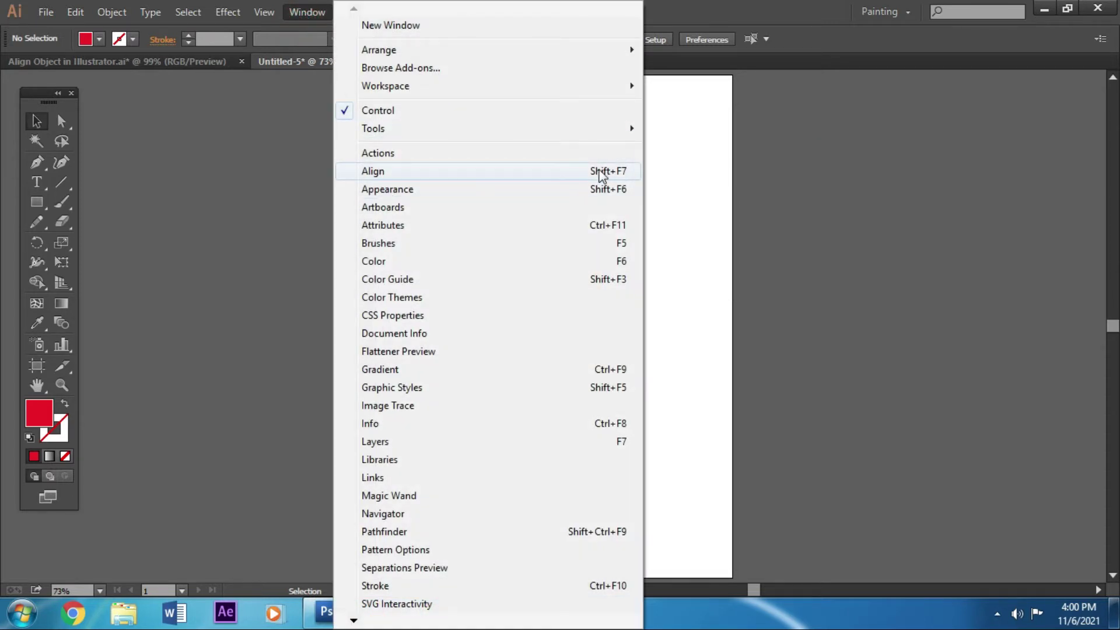
- Reopen the Align panel from Window > Align and place it beside the artboard
left_click(476, 172)
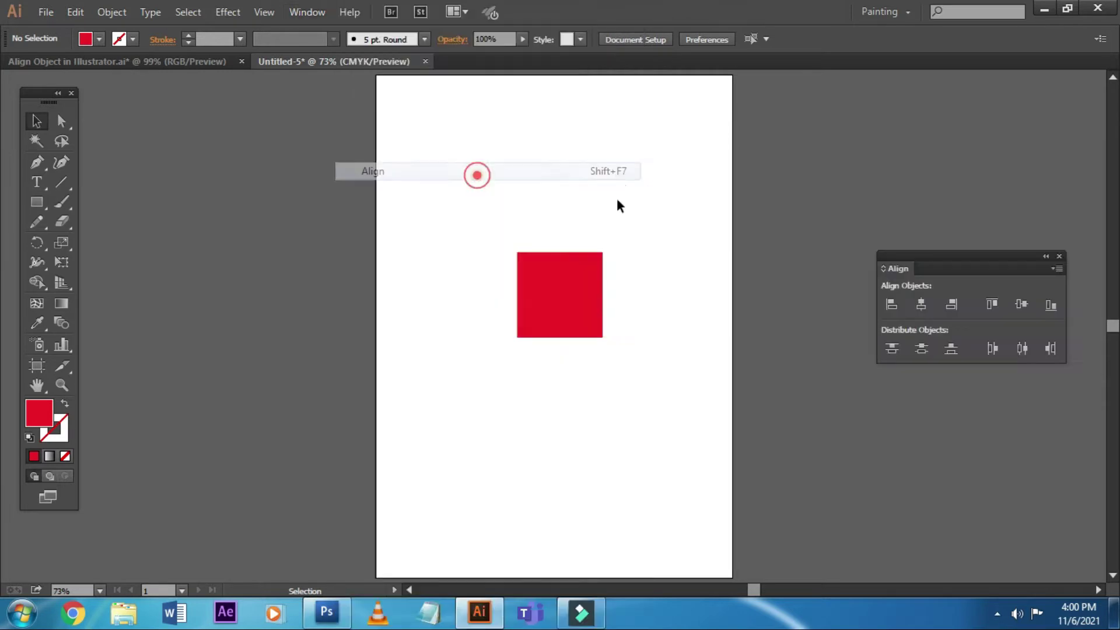
left_click(1060, 257)
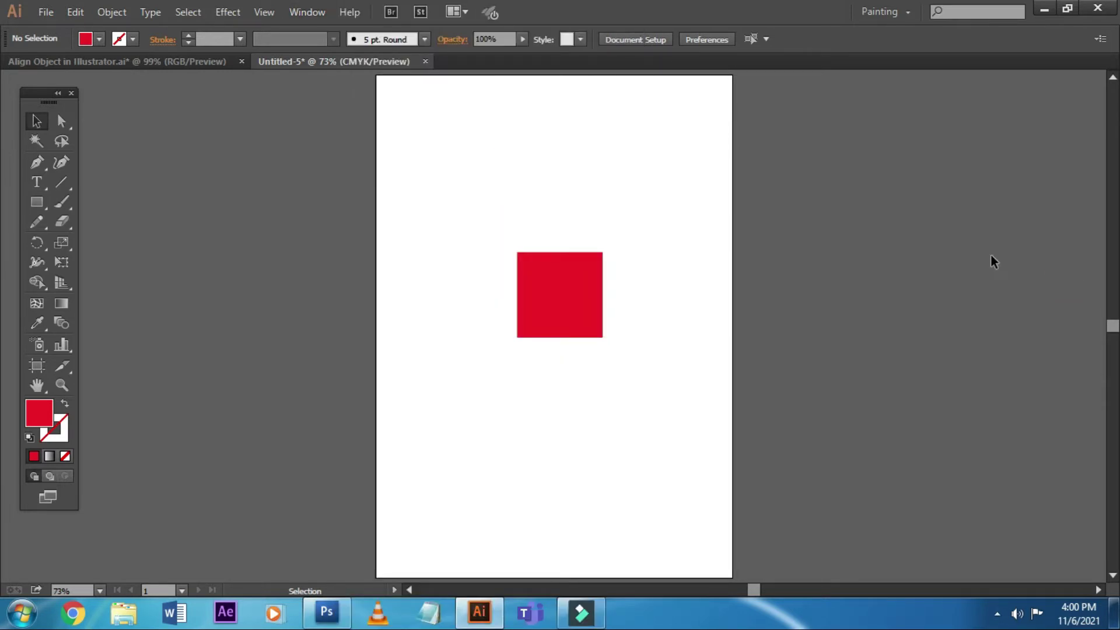
key("shift+F7")
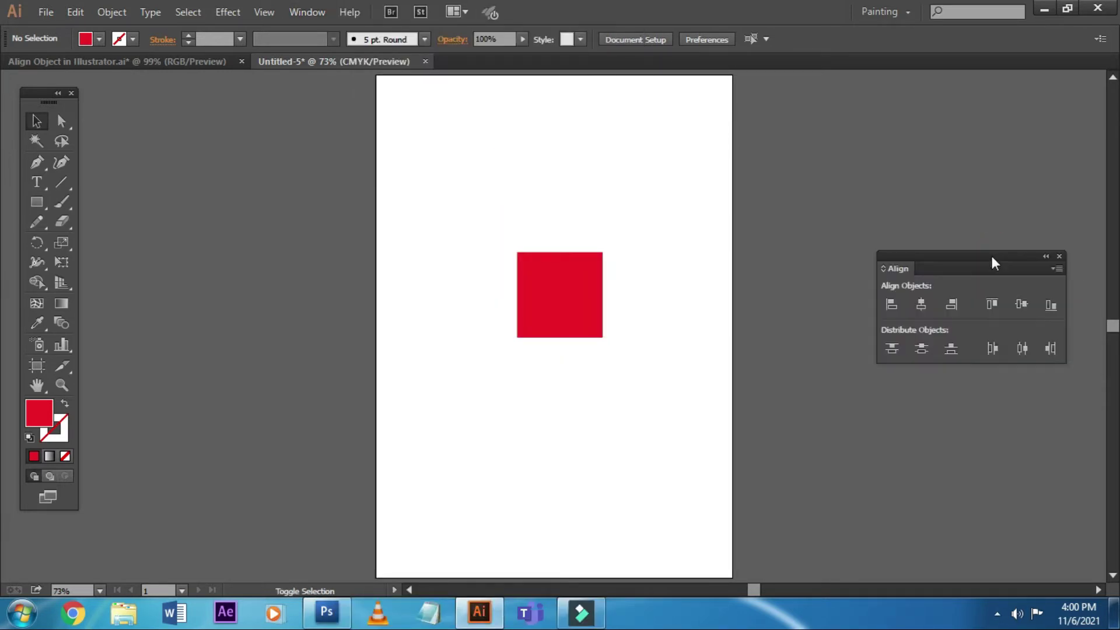
left_click_drag(992, 259, 947, 156)
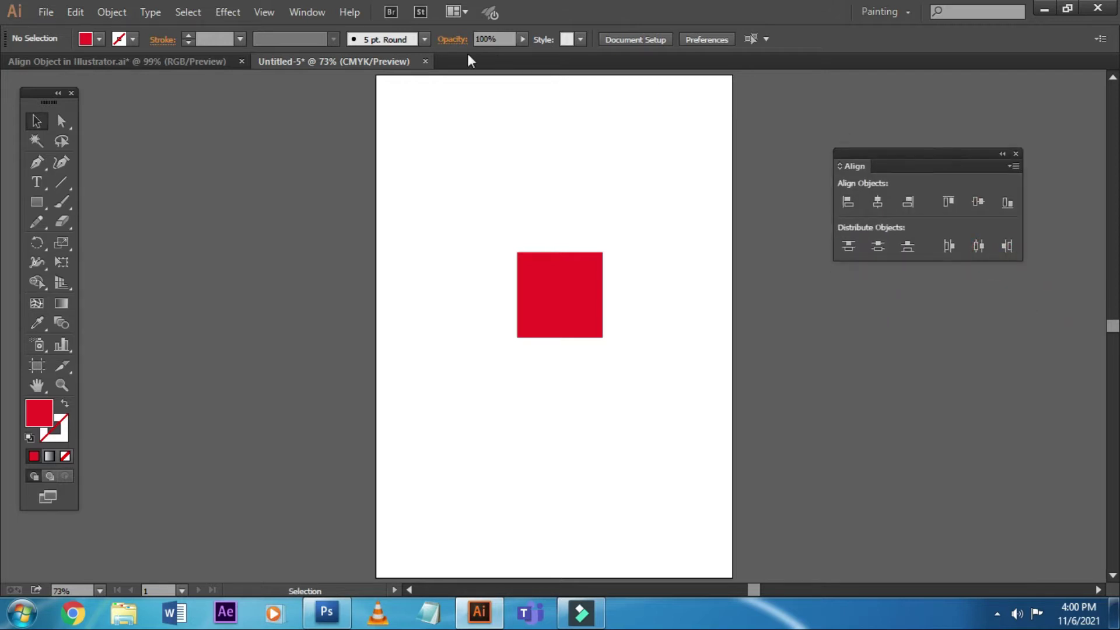
left_click(1017, 154)
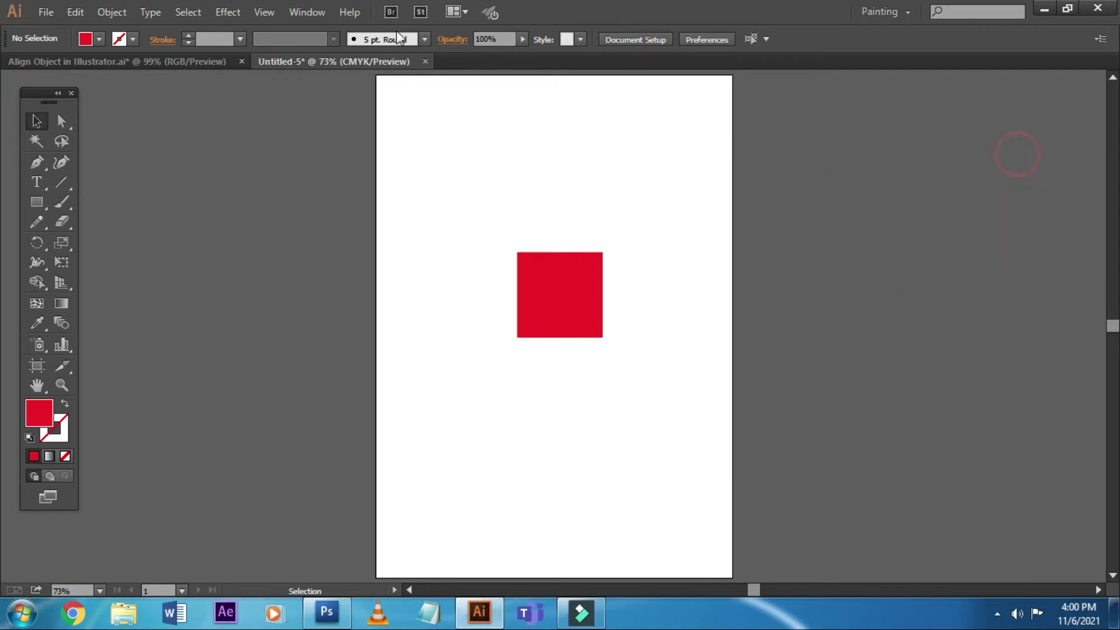
left_click(307, 12)
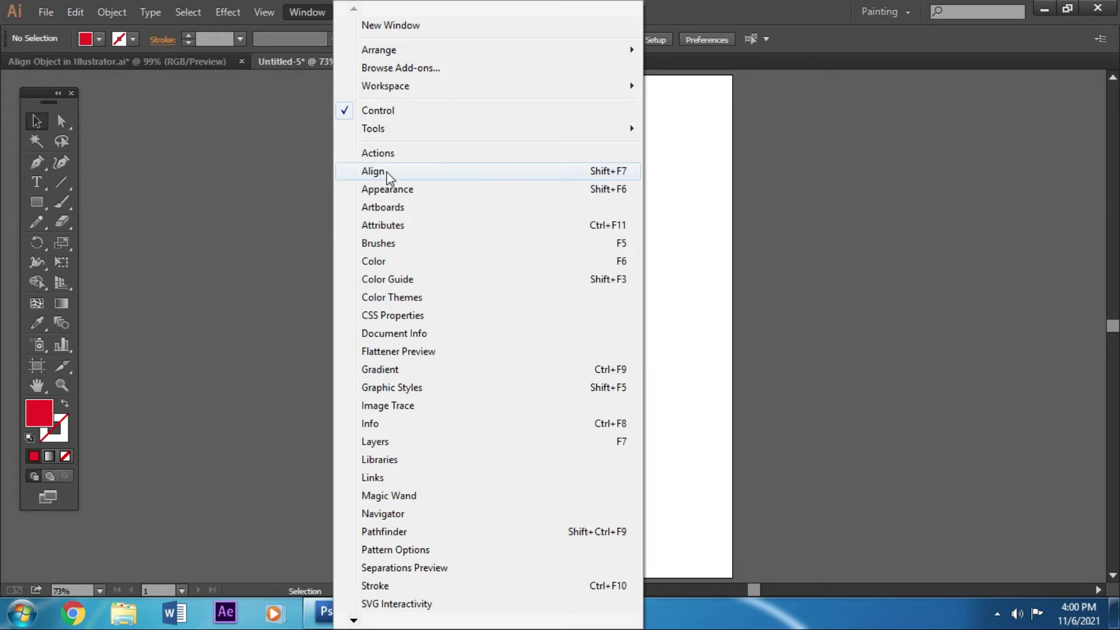
left_click(581, 174)
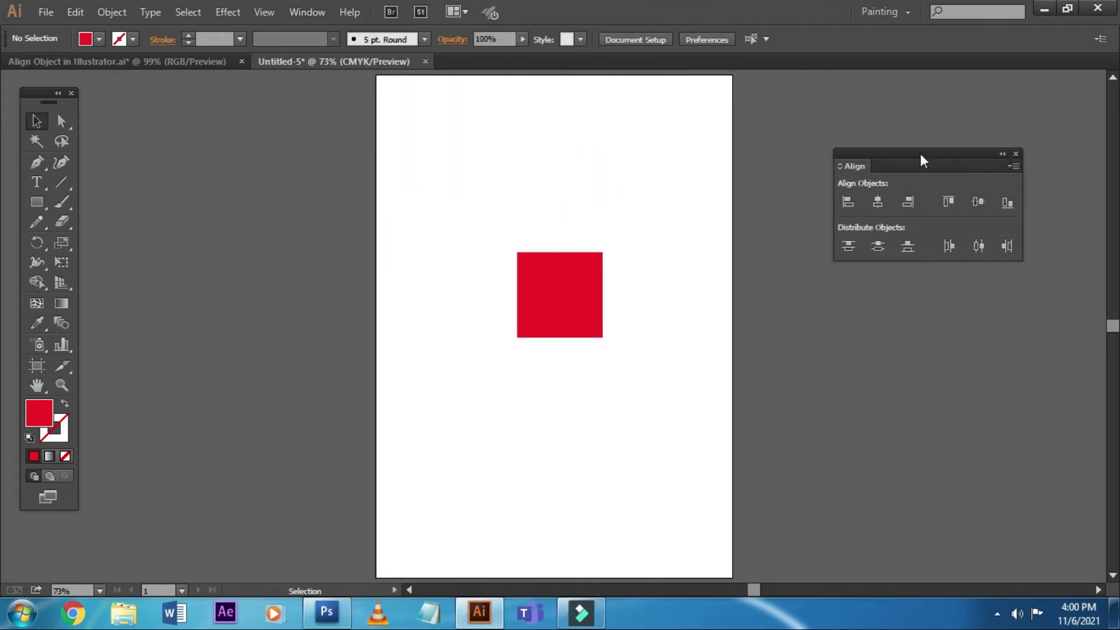
left_click_drag(921, 157, 897, 153)
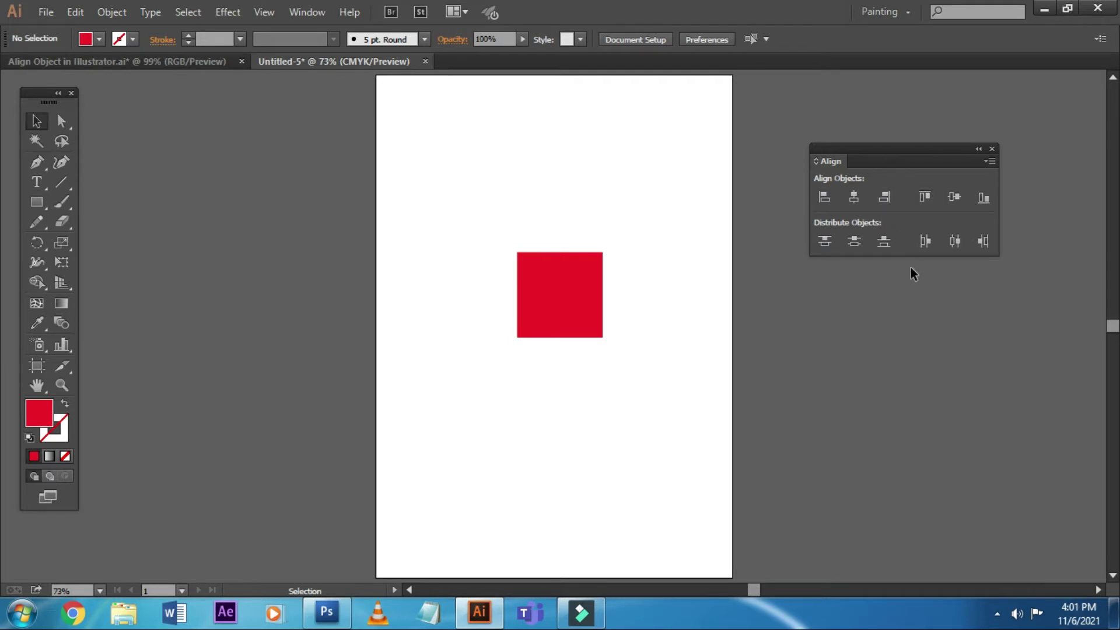
- Use the Align panel flyout's Show Options to reveal the spacing and align-to controls
left_click(989, 164)
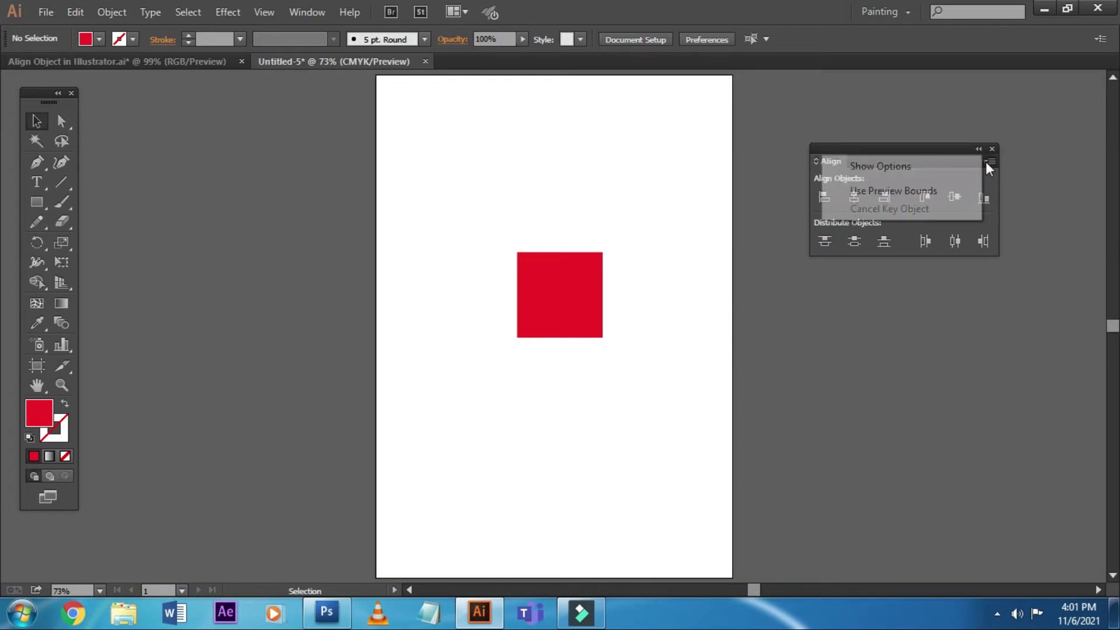
left_click(921, 167)
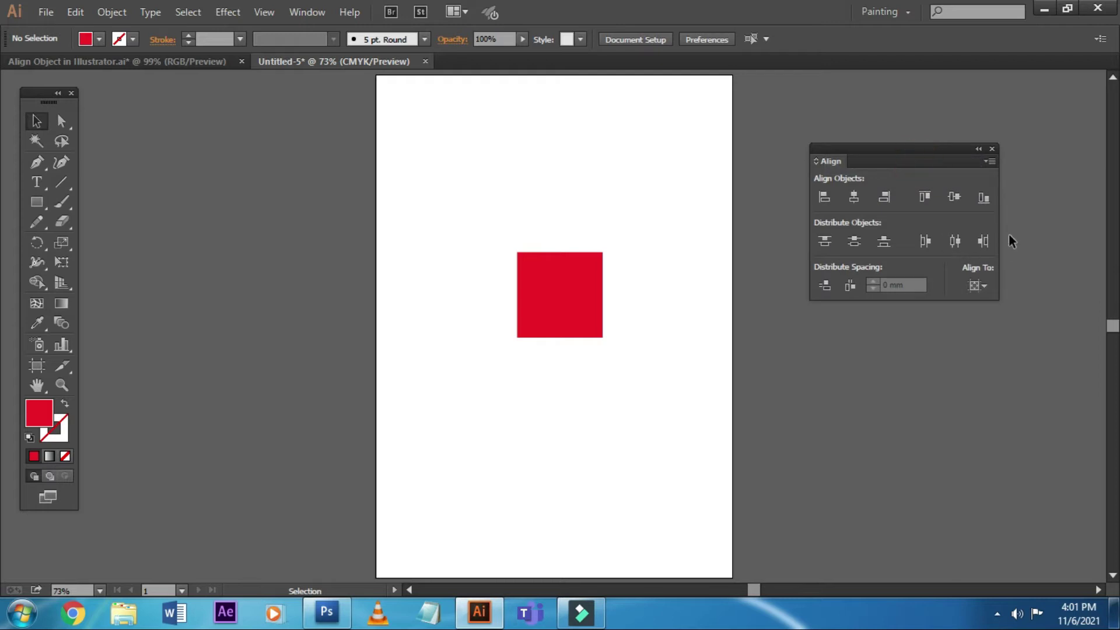
left_click(985, 163)
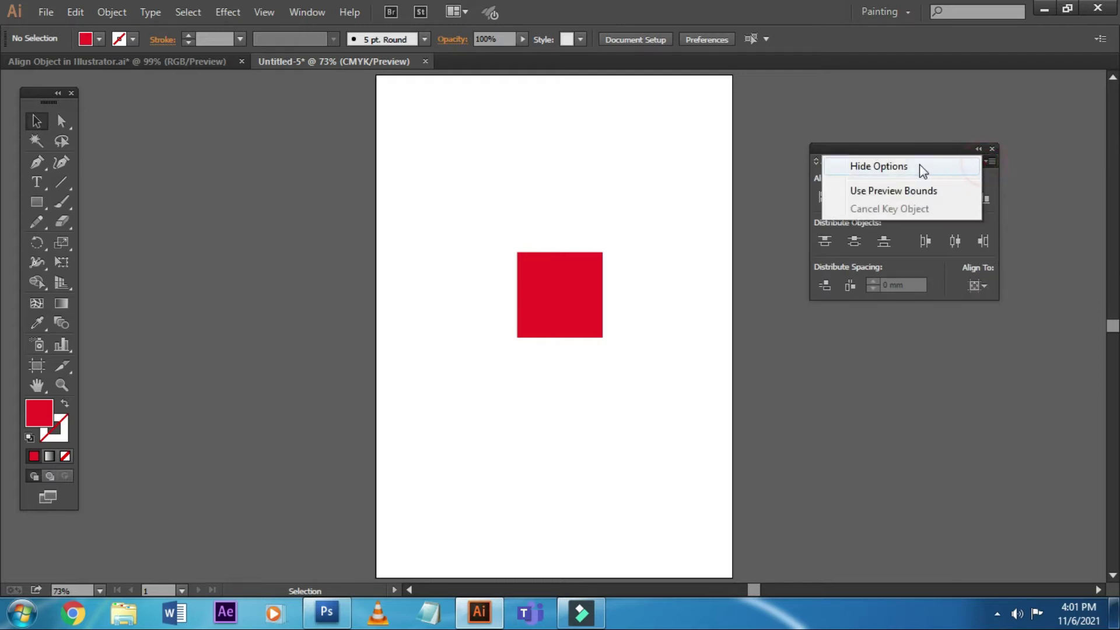
left_click(865, 167)
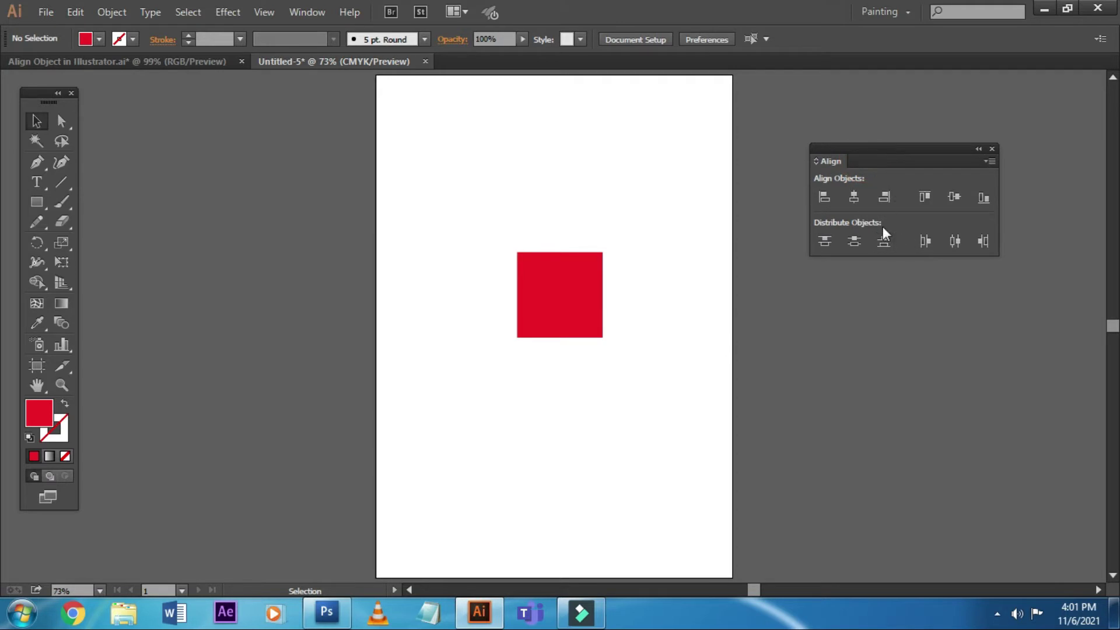
left_click(986, 162)
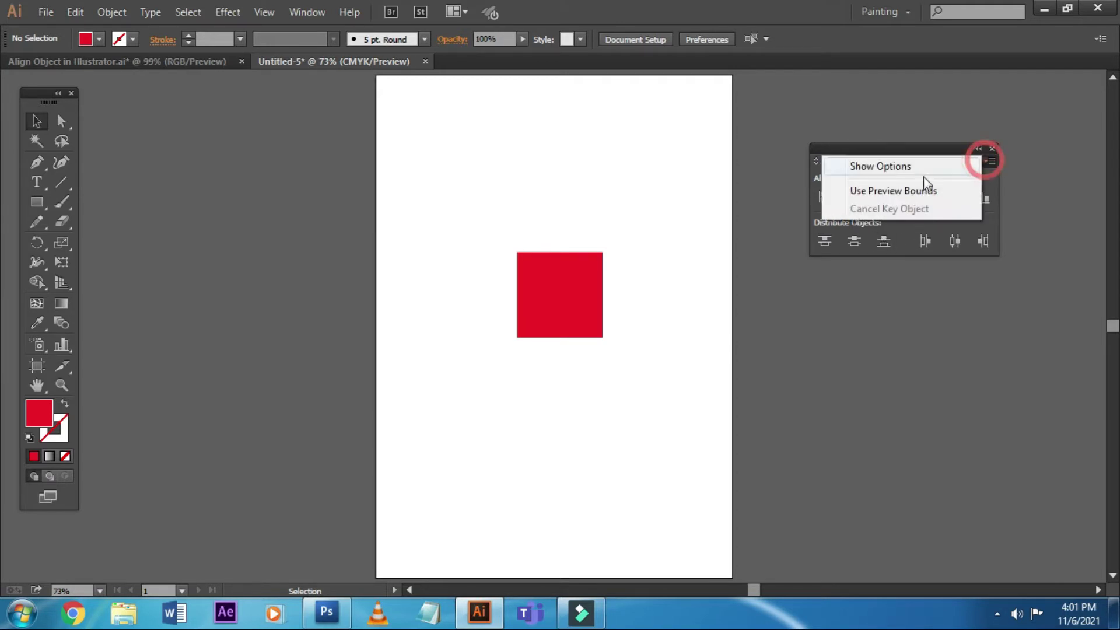
left_click(891, 167)
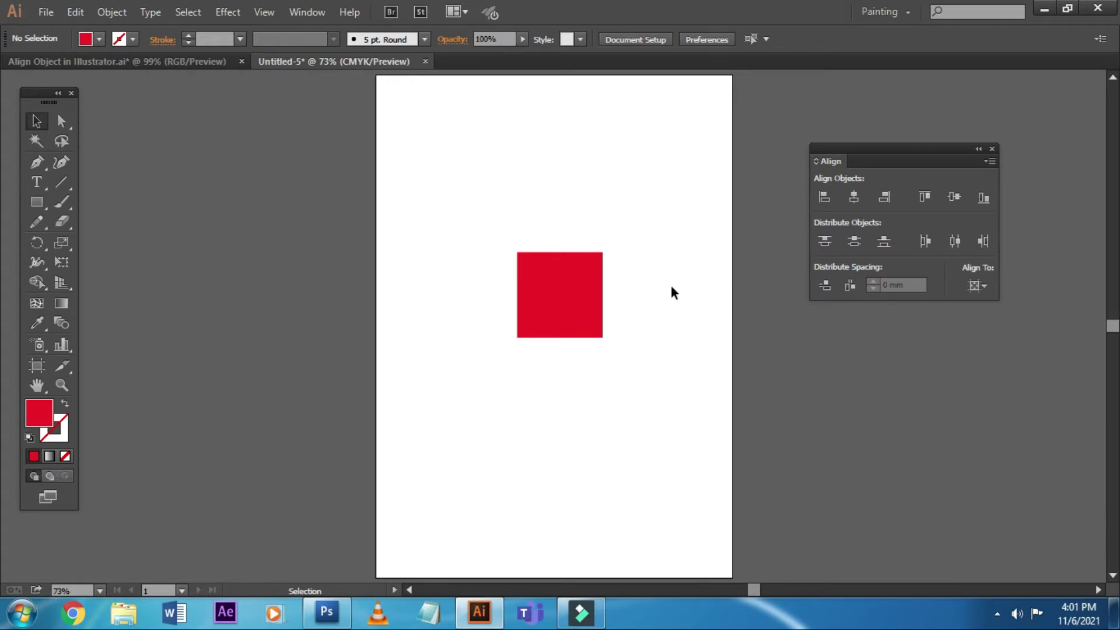
- Select the red square and confirm Align To is set to Align to Artboard
left_click(562, 283)
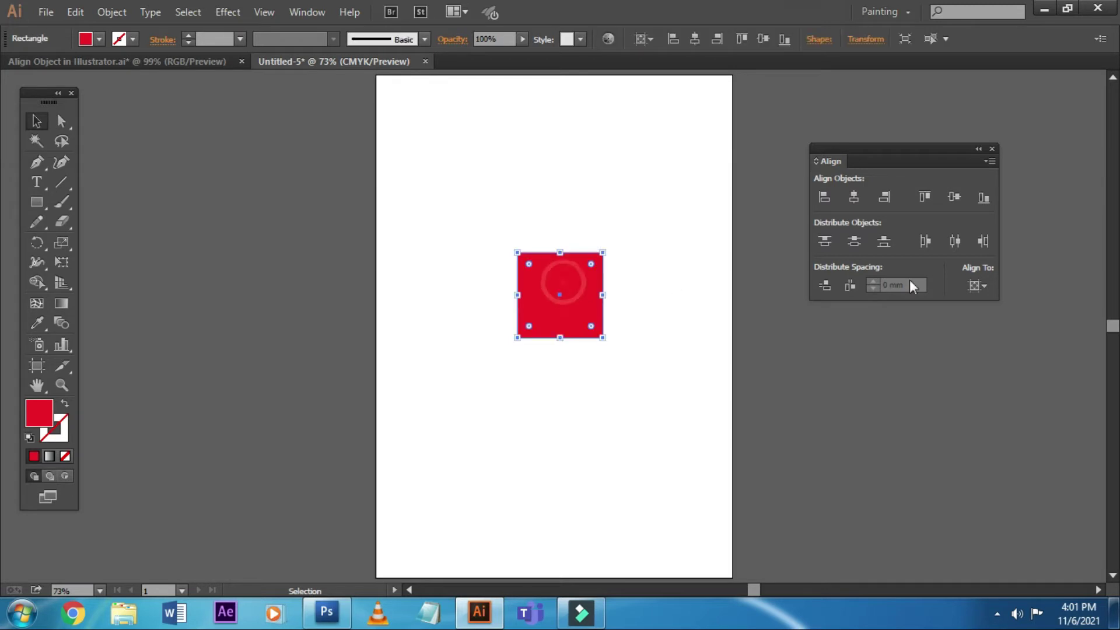
left_click(978, 287)
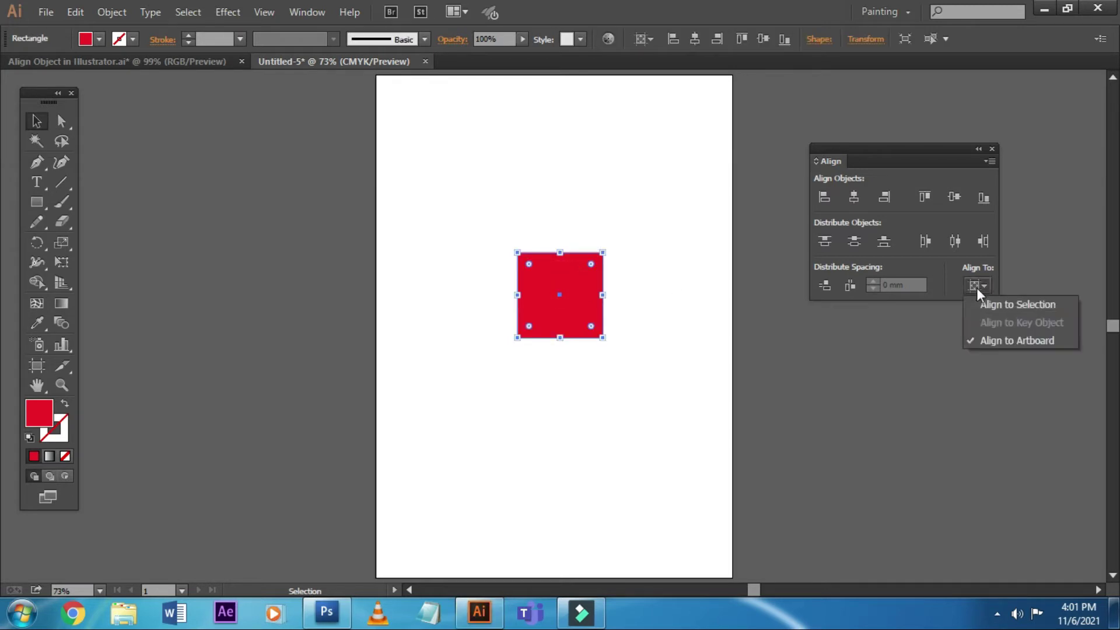
left_click(656, 344)
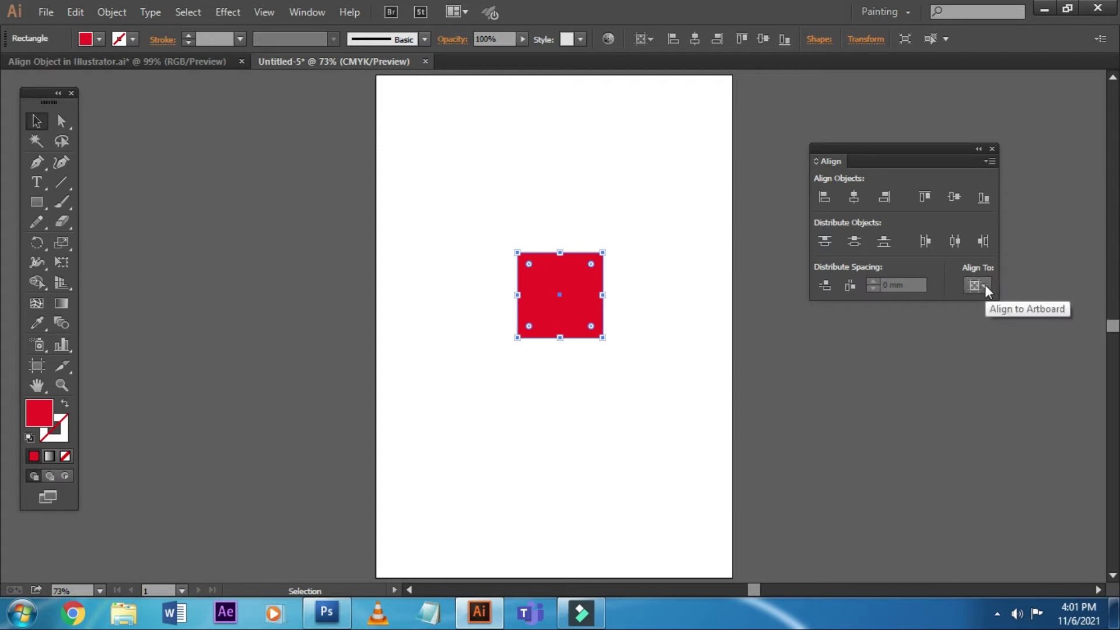
left_click(985, 286)
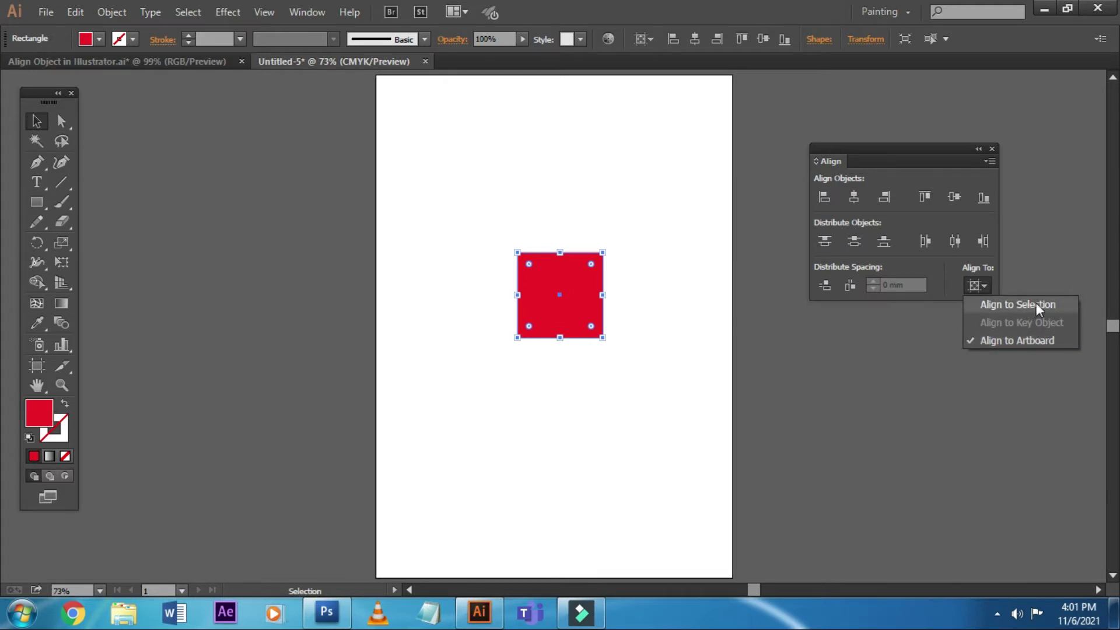
left_click(1041, 341)
left_click_drag(661, 266, 593, 320)
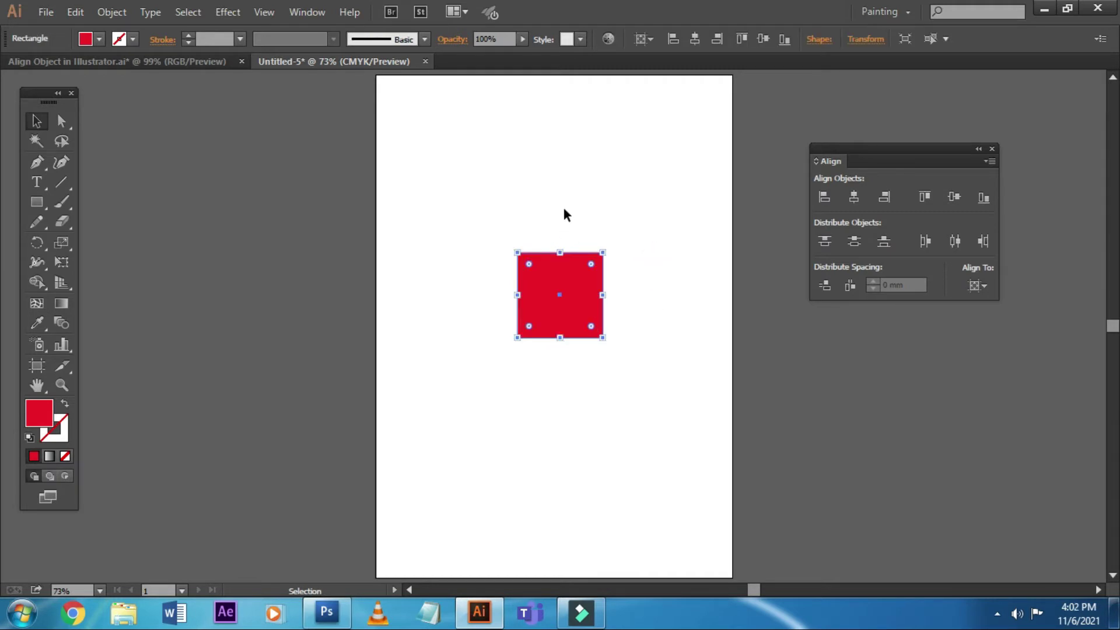
left_click(564, 210)
left_click(579, 297)
left_click(977, 291)
left_click(1005, 340)
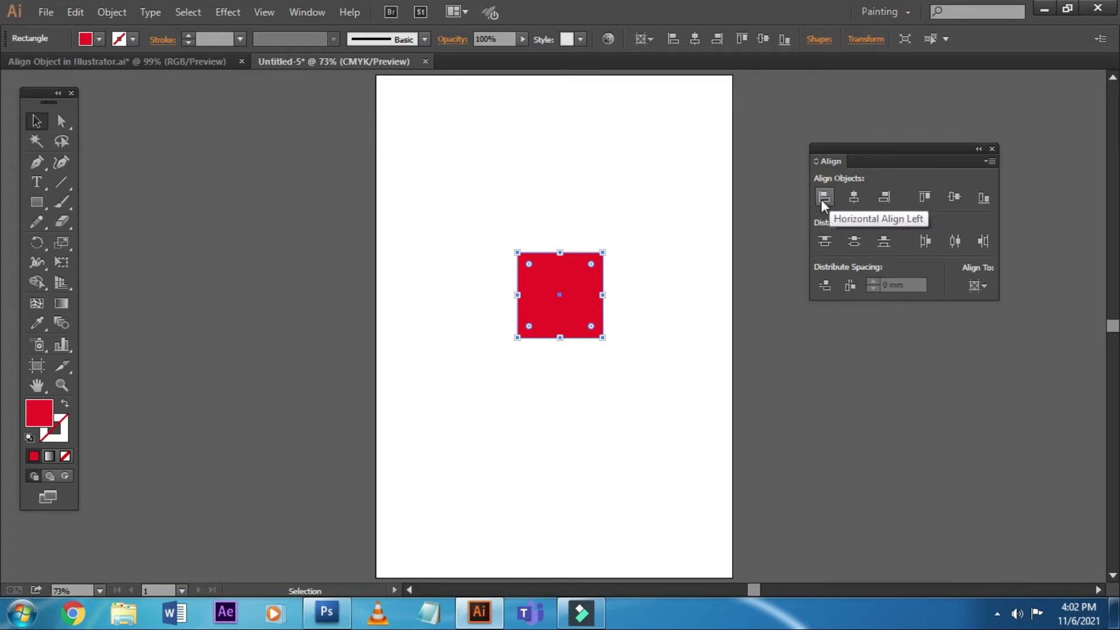
left_click(823, 198)
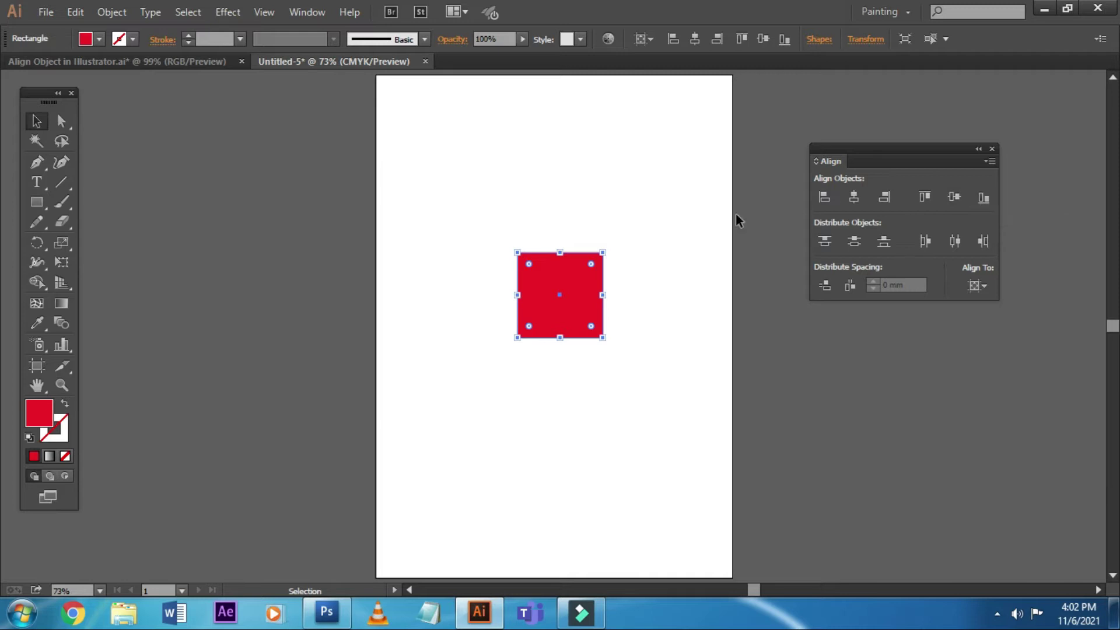
left_click(709, 200)
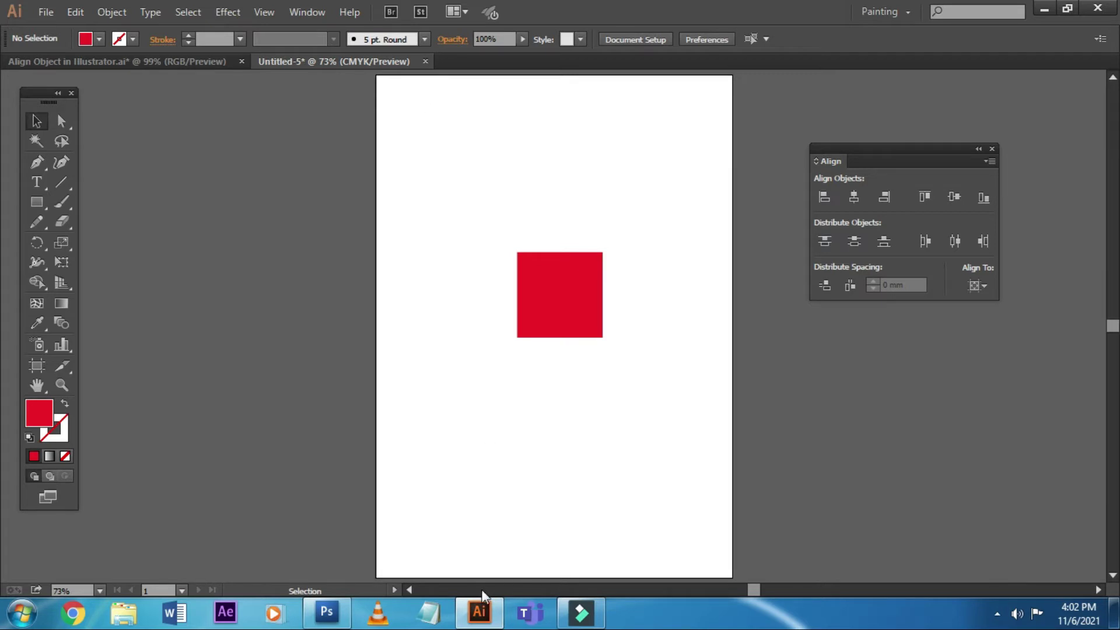
left_click(558, 288)
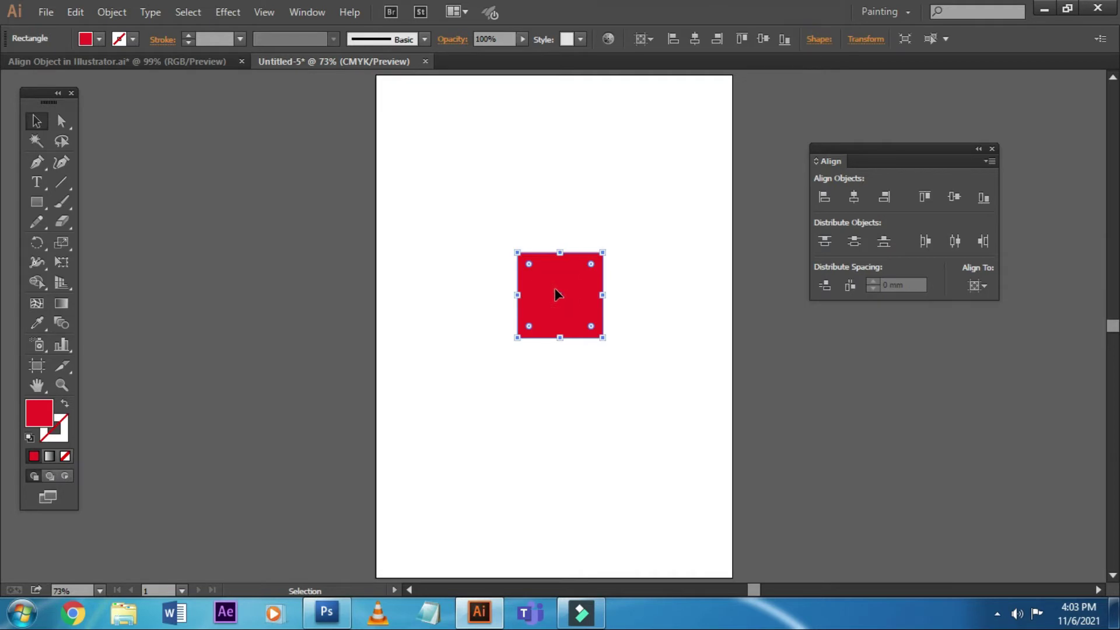
- Align the red square to the artboard's left, horizontal centre and right in turn
left_click(825, 199)
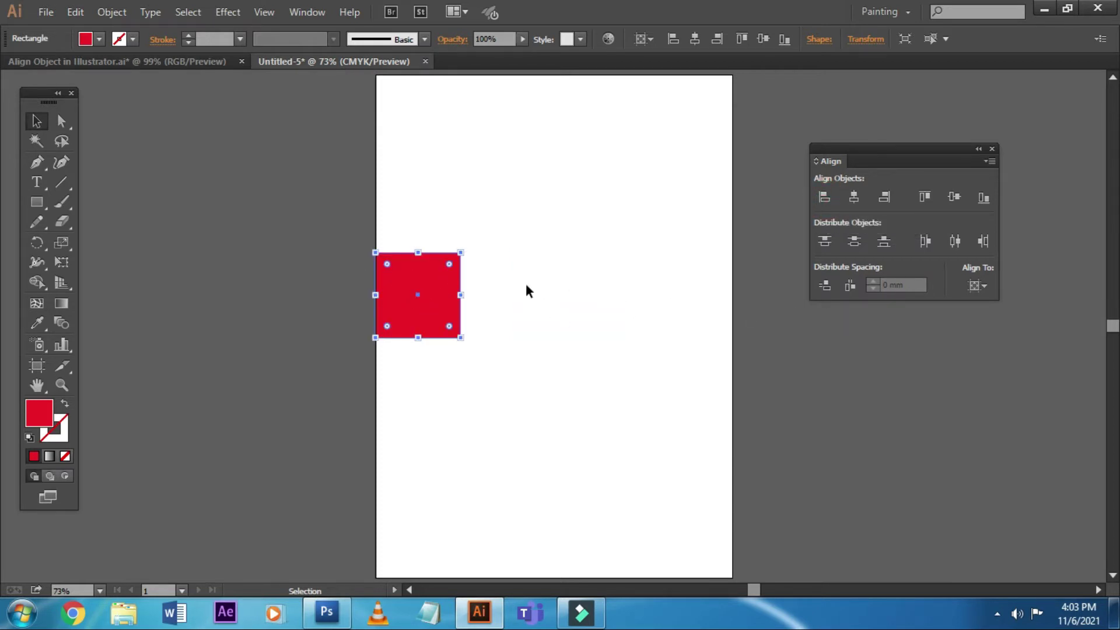
left_click(856, 197)
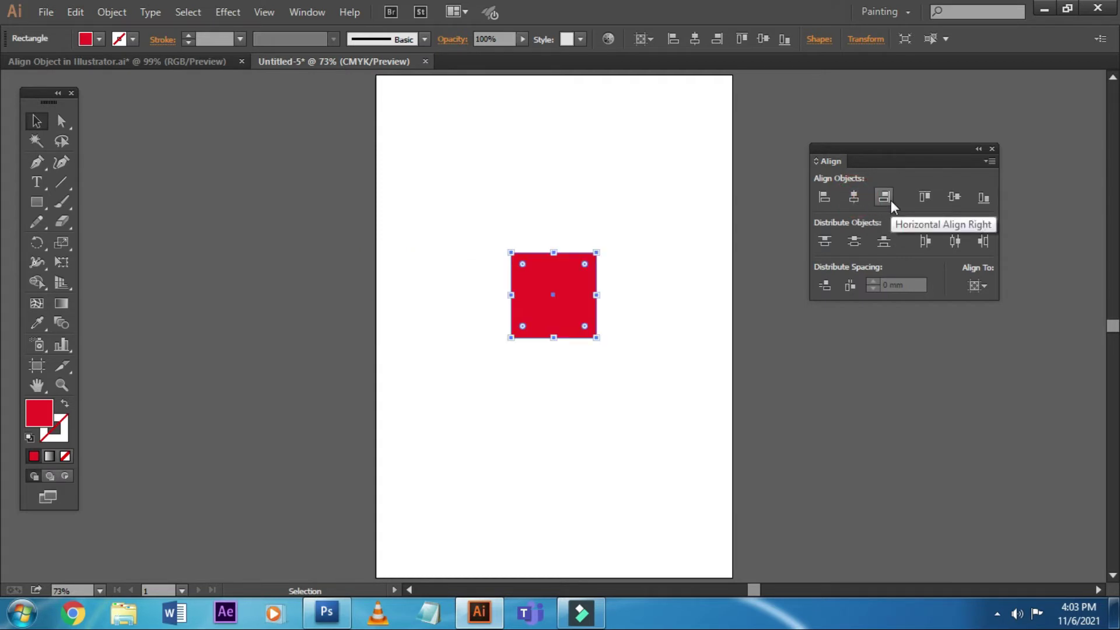
left_click(886, 198)
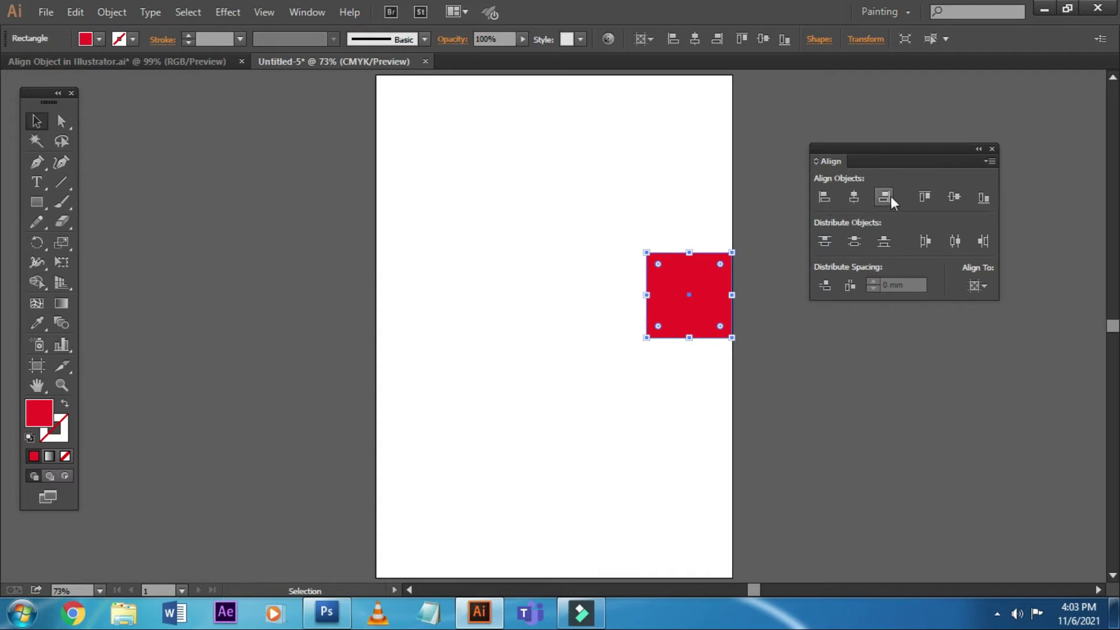
left_click(825, 196)
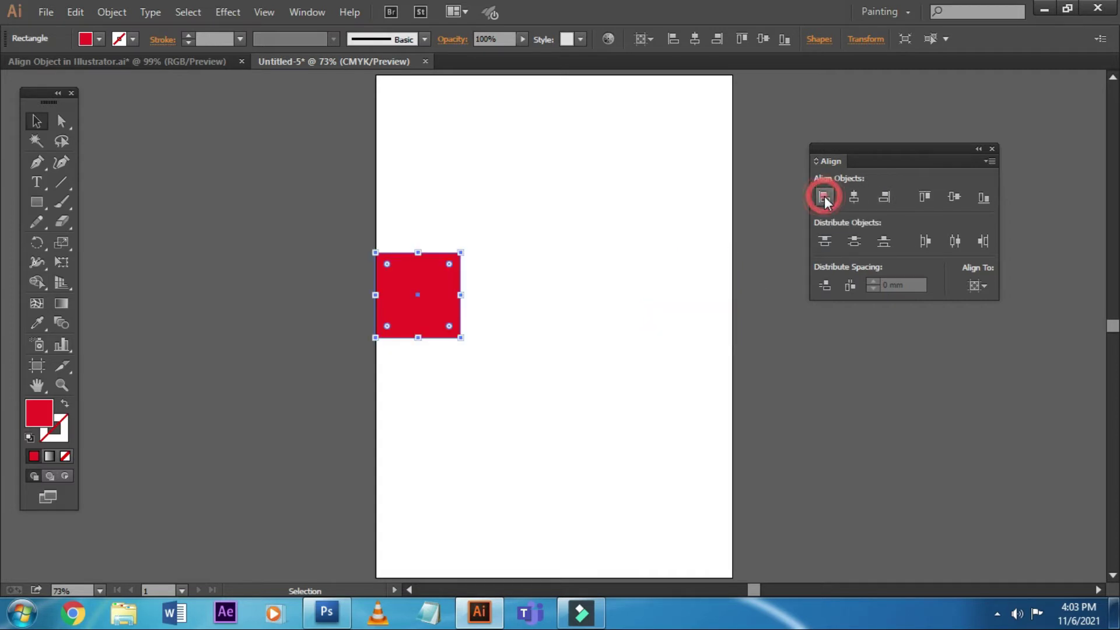
left_click(853, 197)
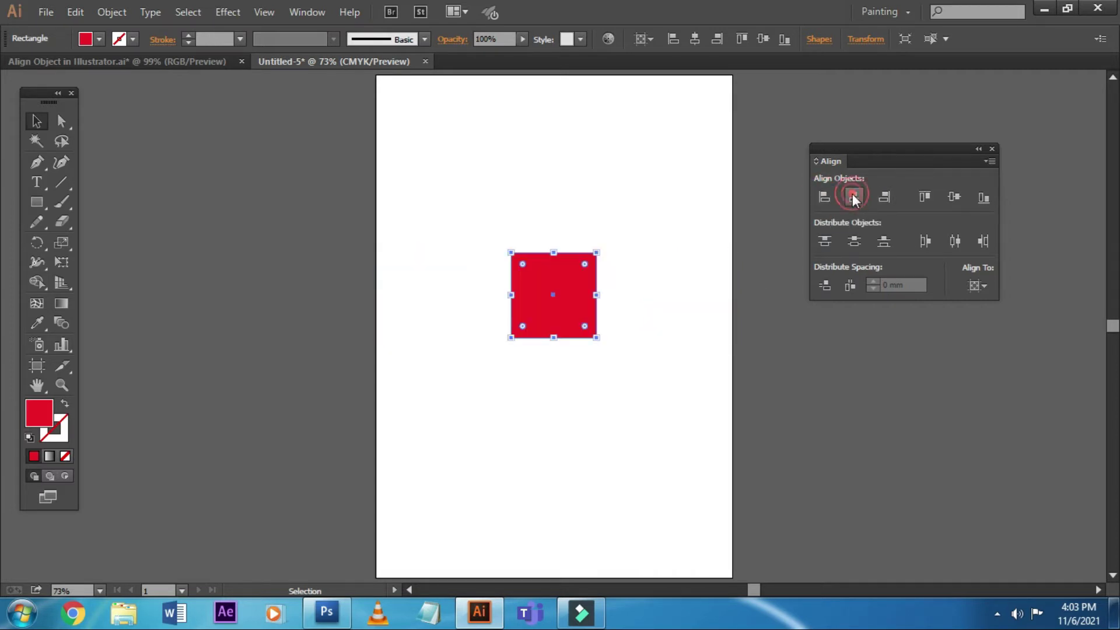
left_click(891, 200)
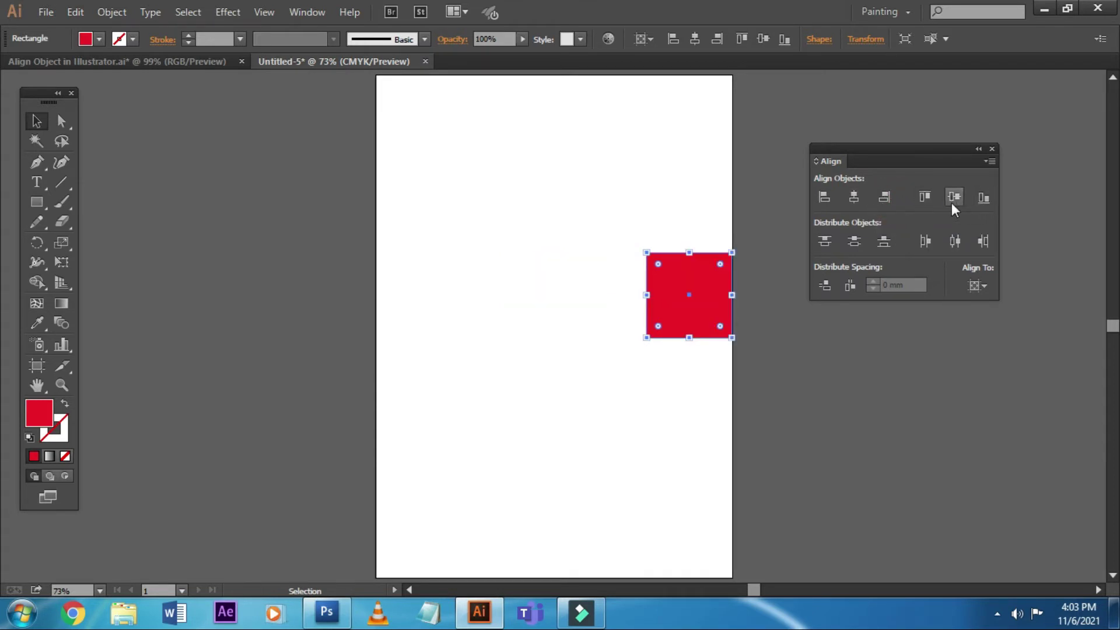
- Align the square to the artboard's top, vertical centre and bottom, repeating the edge moves
left_click(922, 199)
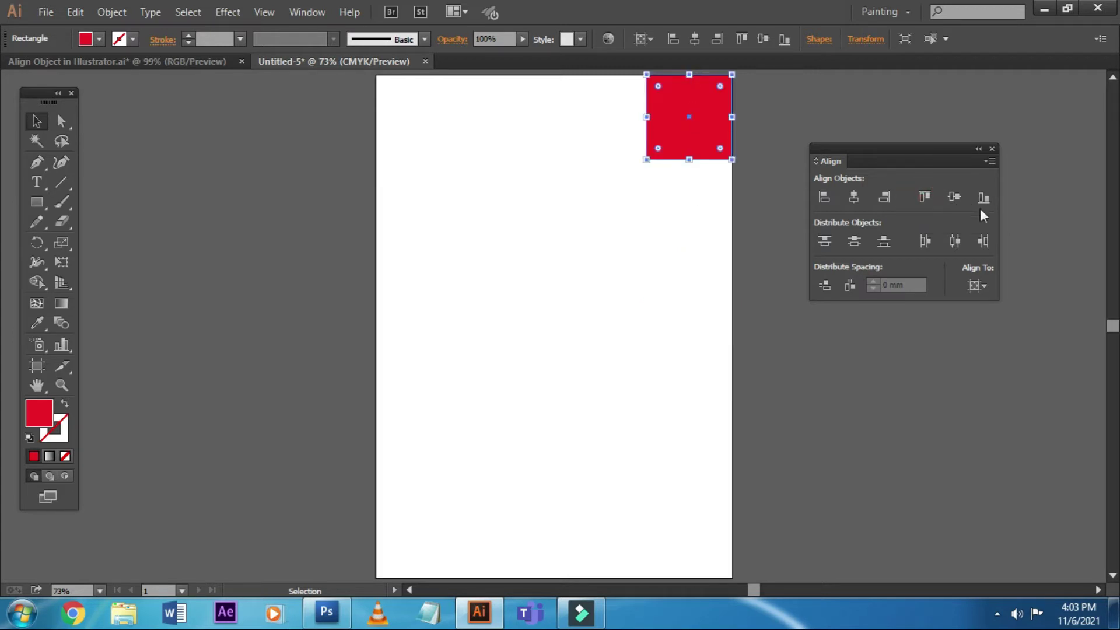
left_click(953, 196)
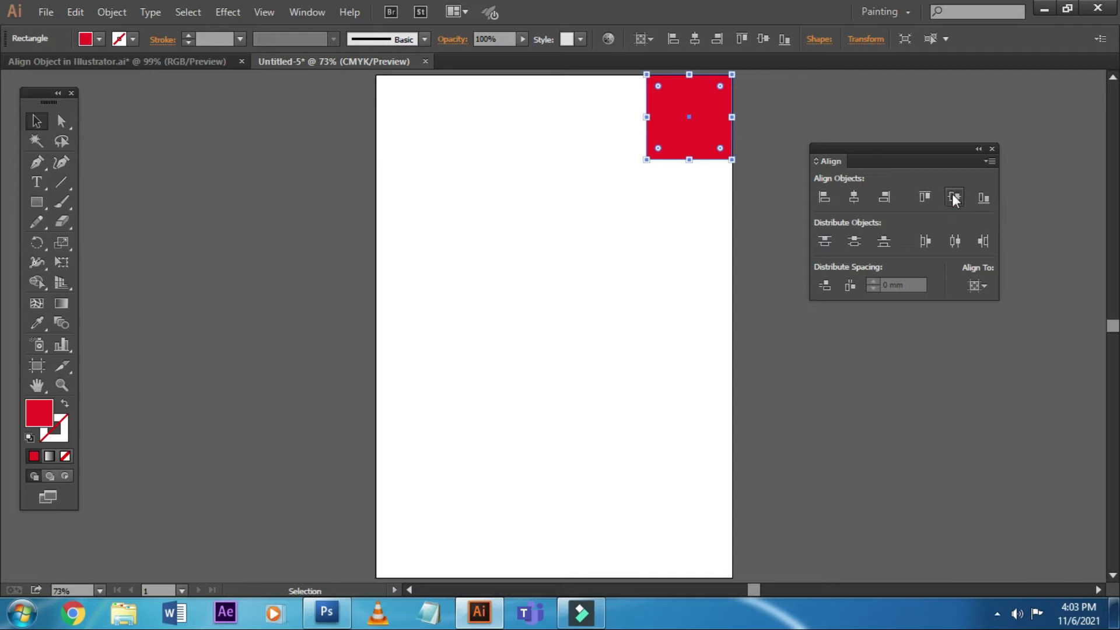
left_click(983, 197)
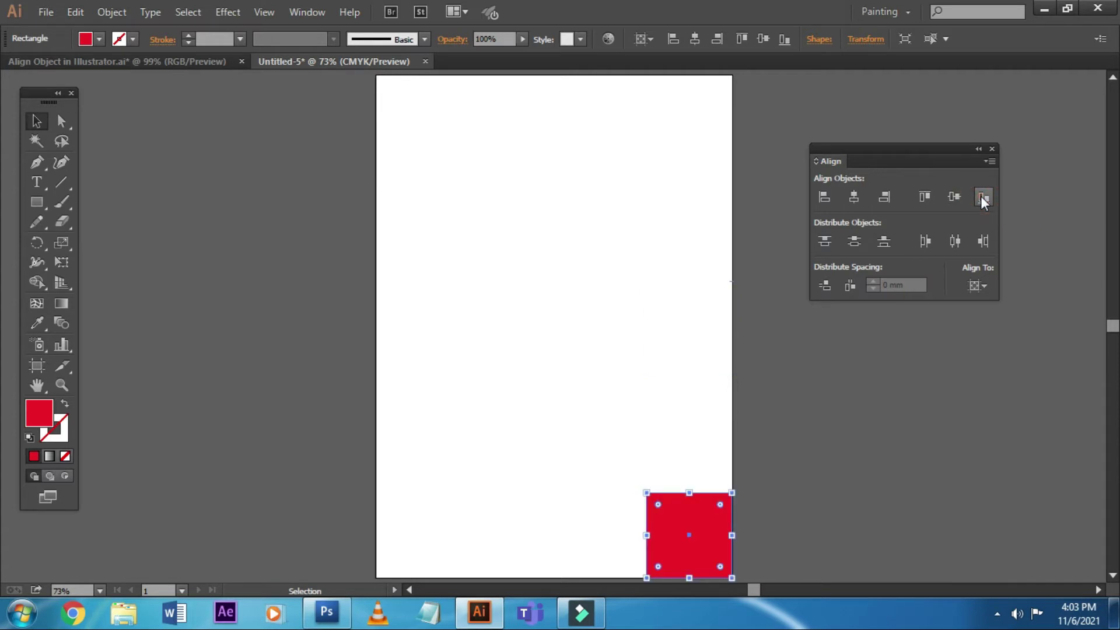
left_click(818, 199)
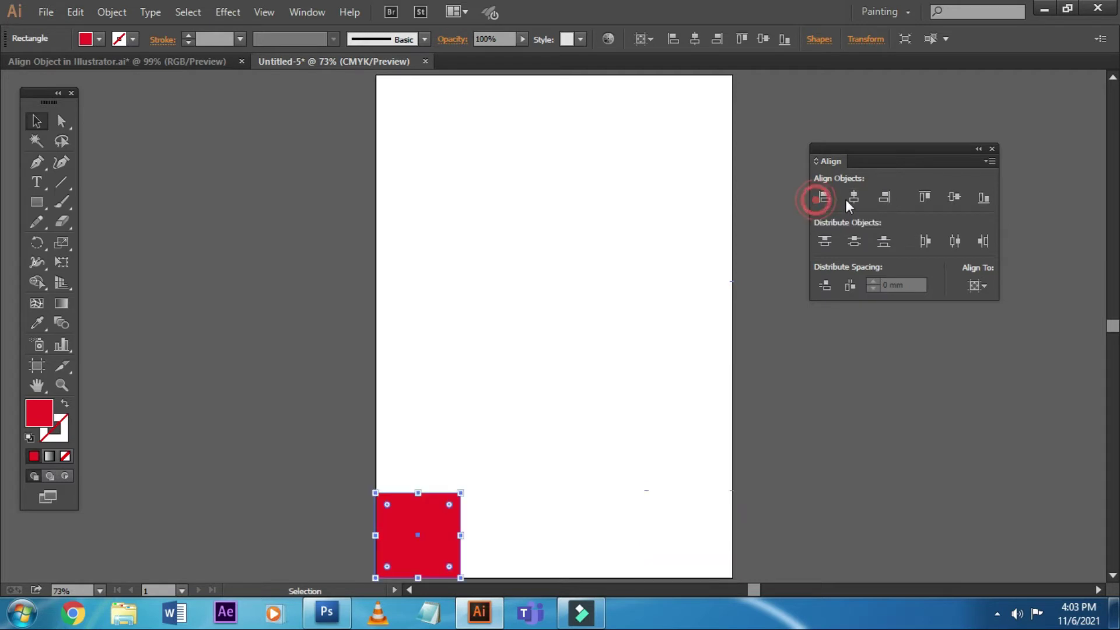
left_click(854, 198)
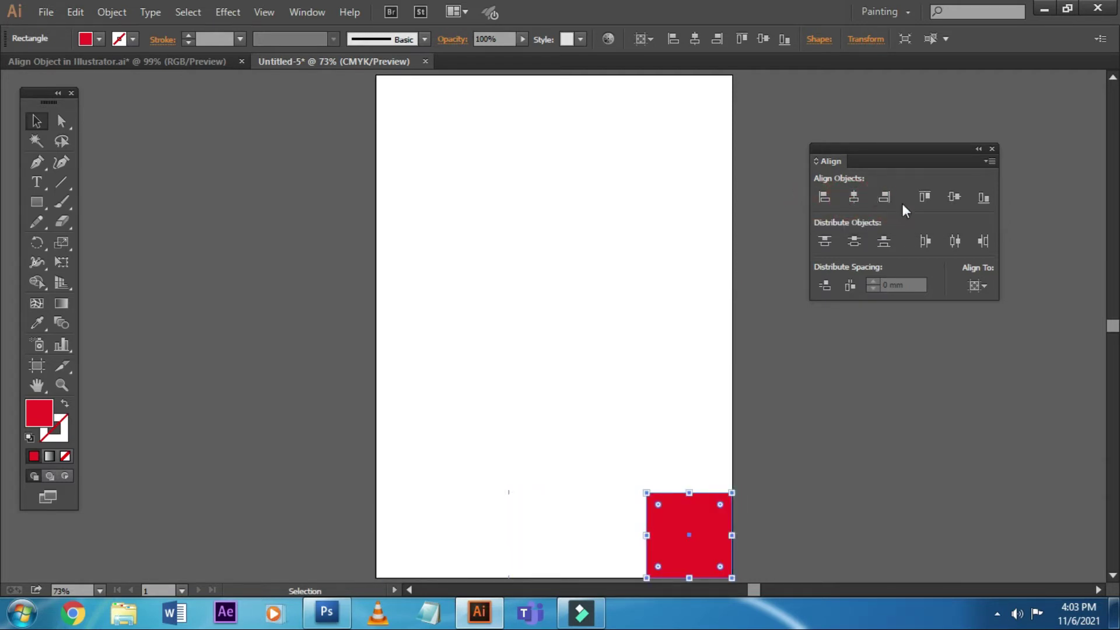
left_click(921, 198)
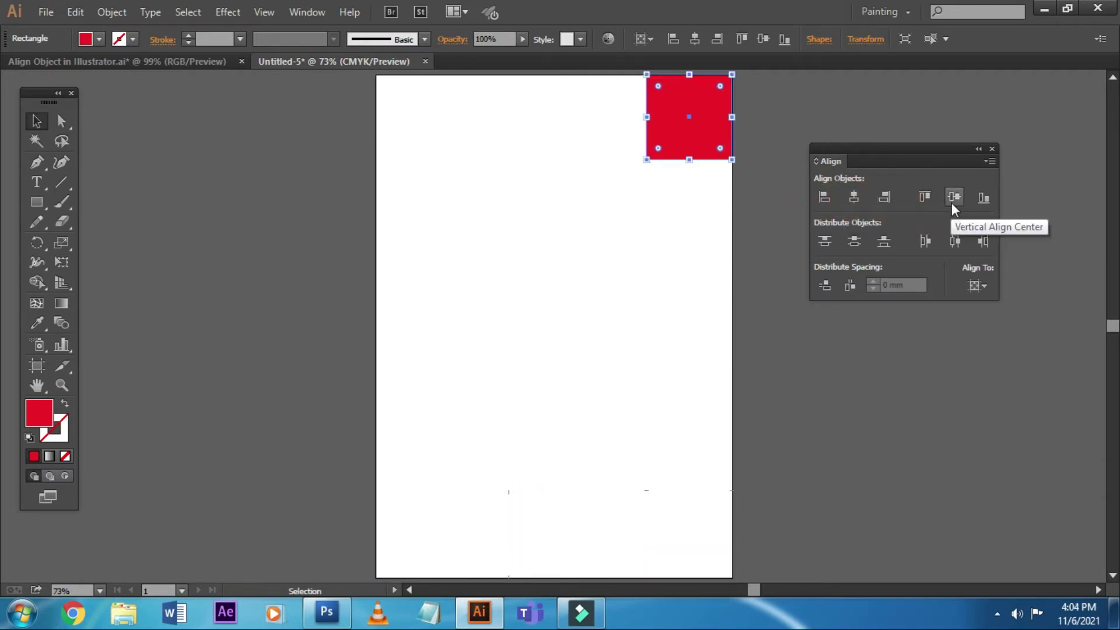
left_click(953, 200)
left_click(982, 202)
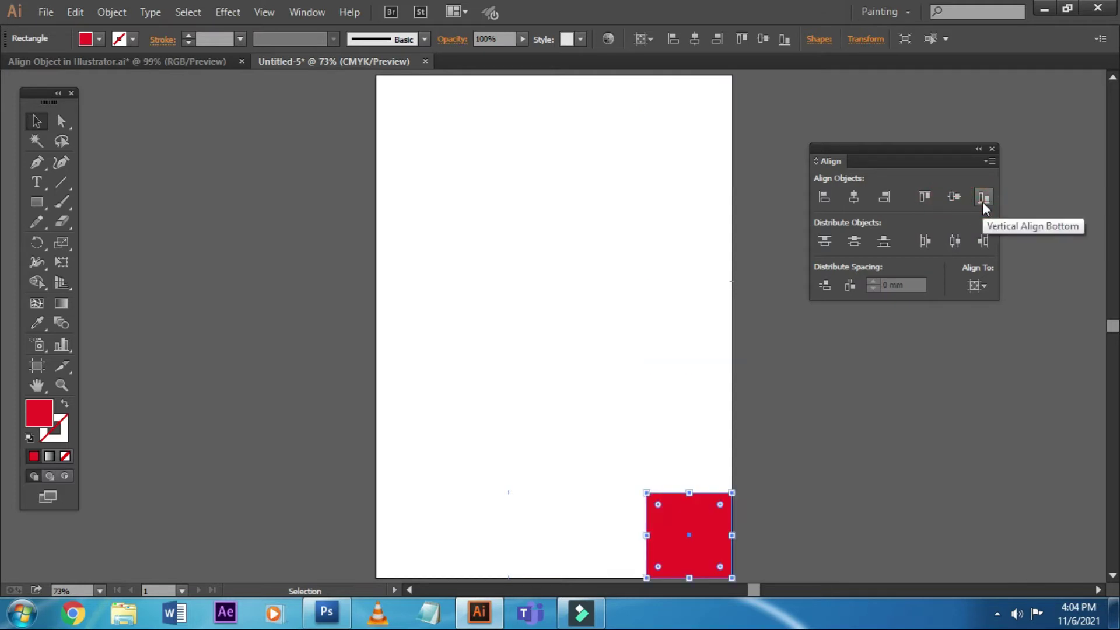
- Drag the red square back to just above the middle of the page
left_click(794, 330)
left_click_drag(709, 534, 634, 336)
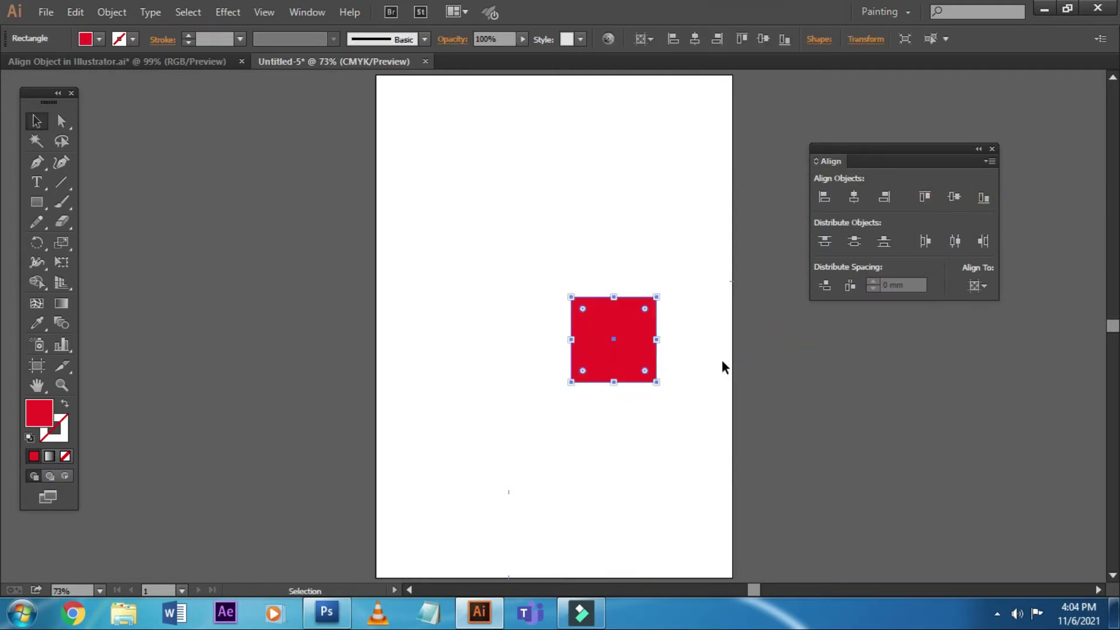
left_click(722, 360)
left_click(633, 329)
left_click_drag(575, 301, 547, 230)
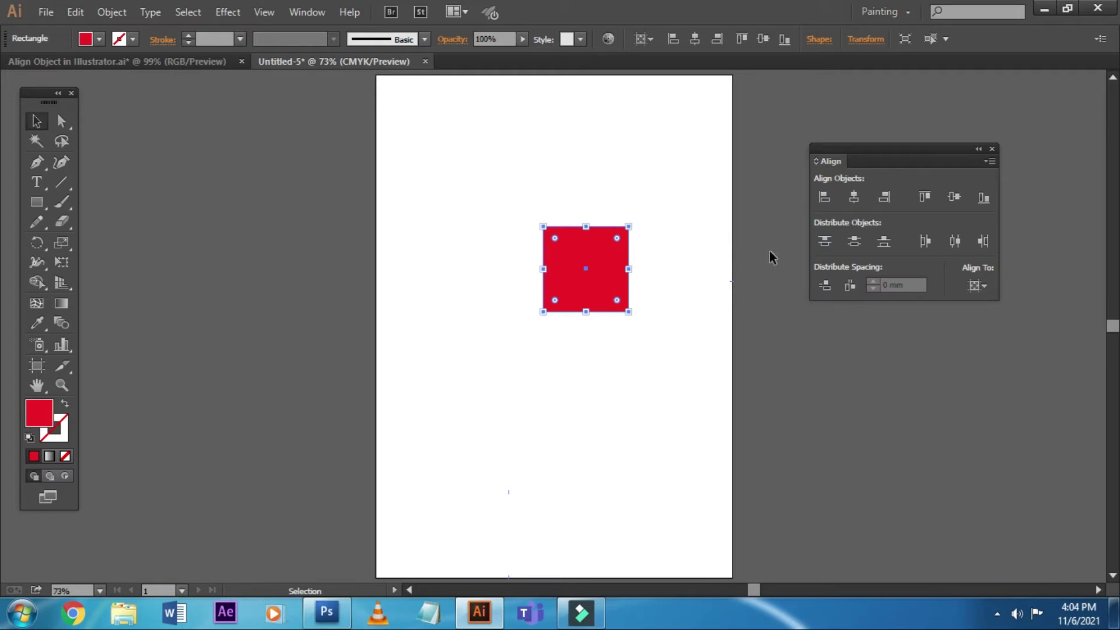
- Centre the red square horizontally and vertically on the artboard, moving it and re-centring it again
left_click(853, 200)
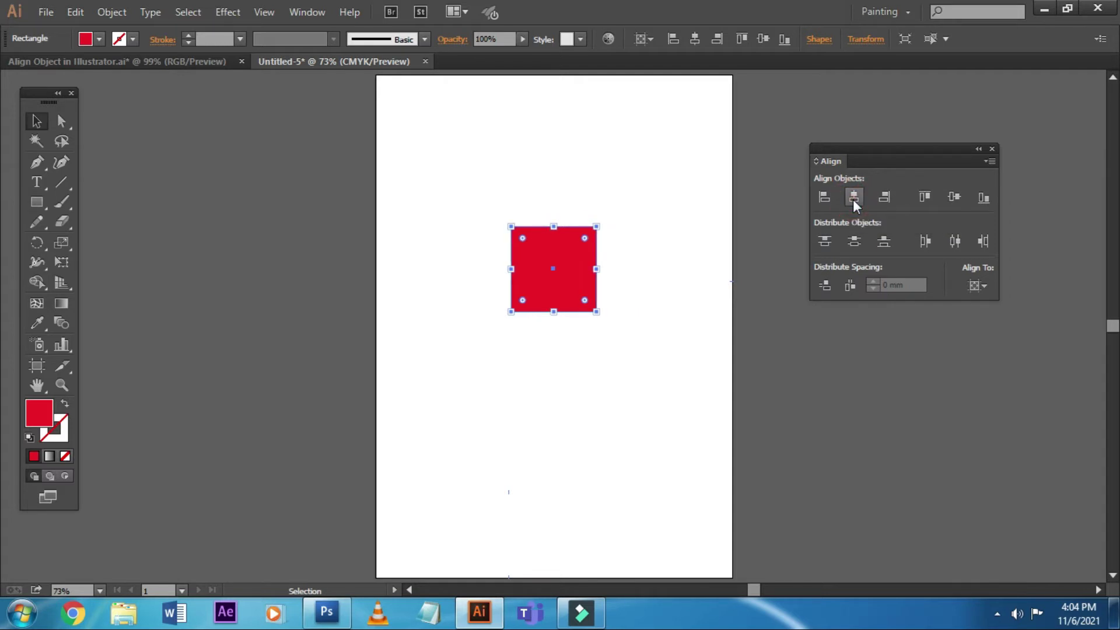
left_click(960, 198)
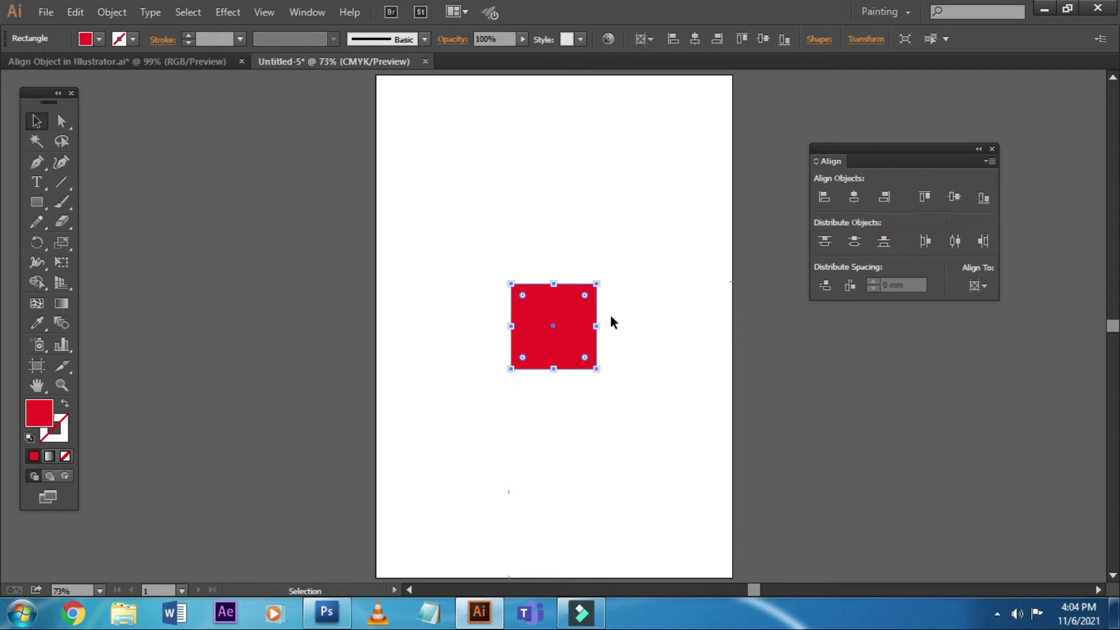
left_click(627, 302)
left_click(573, 324)
left_click_drag(573, 336, 680, 188)
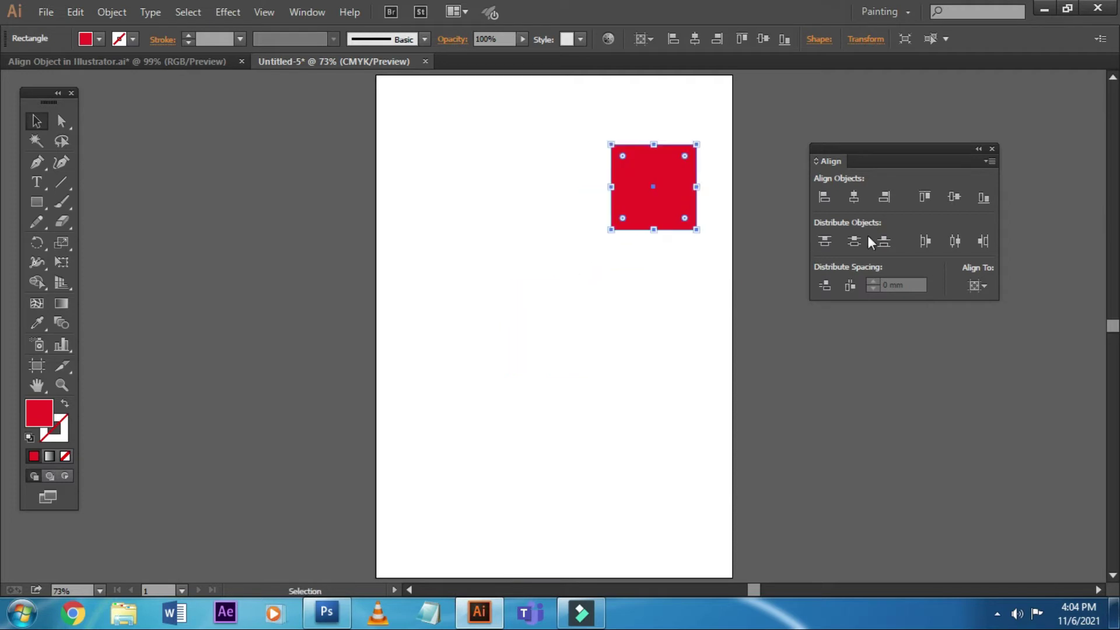
left_click(855, 196)
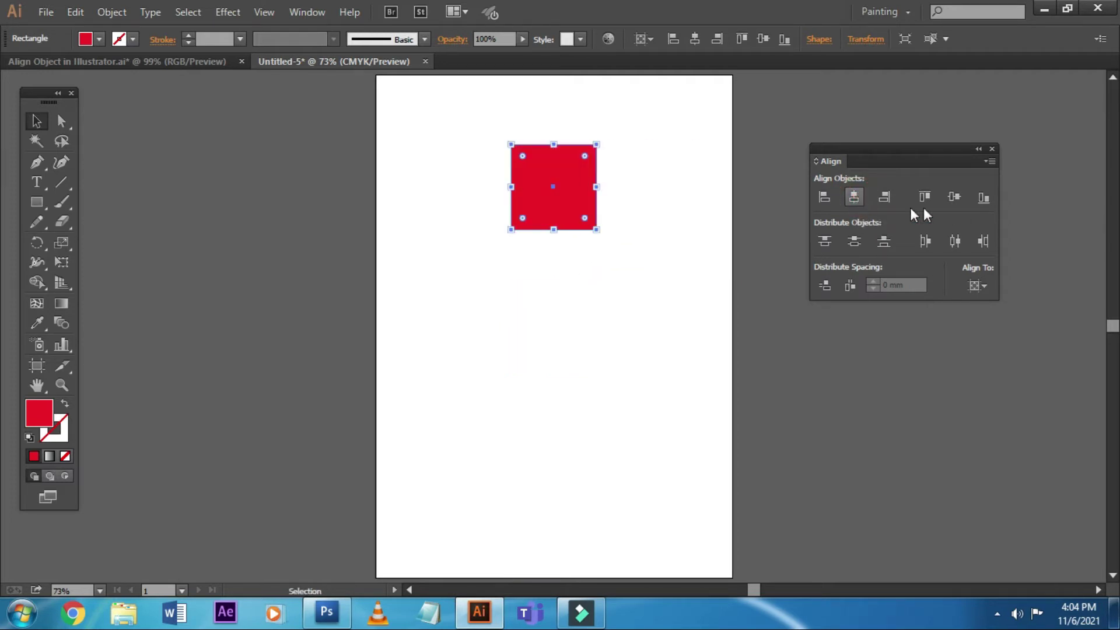
left_click(954, 197)
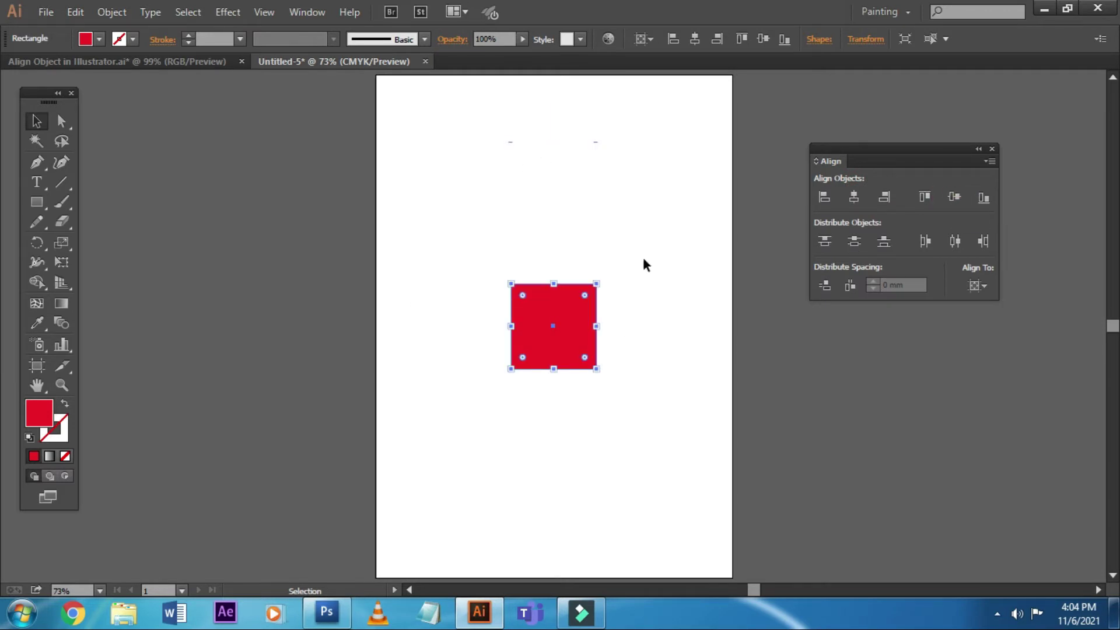
- Hide the bounding box with Ctrl+Shift+B and check Align To is still Align to Artboard
key("ctrl+shift+b")
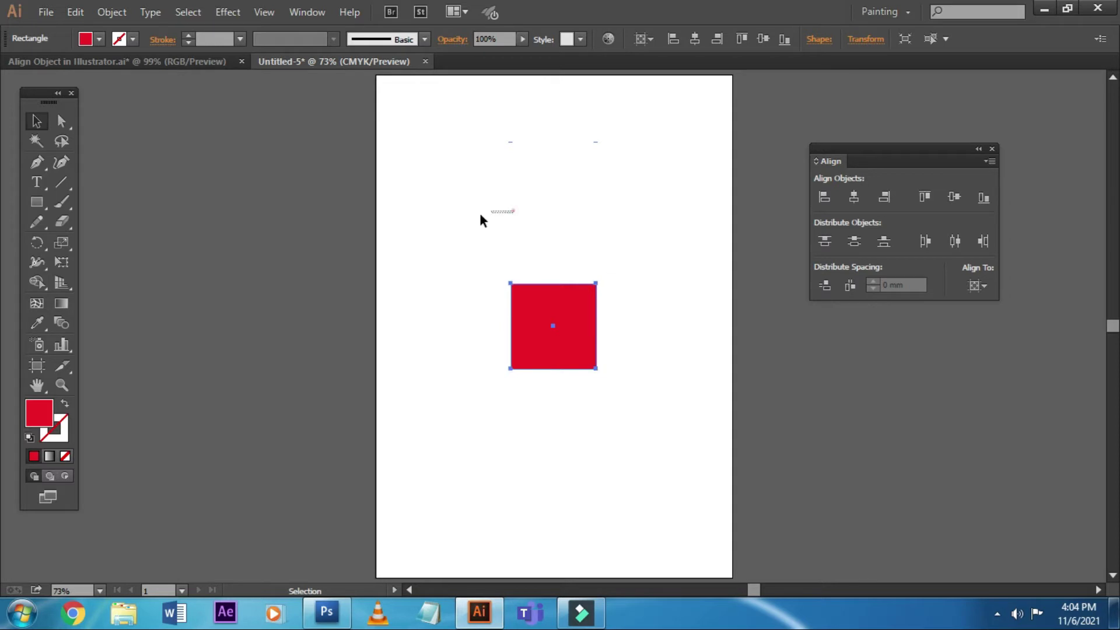
left_click_drag(480, 215, 659, 425)
left_click(555, 331)
left_click(657, 286)
left_click(576, 319)
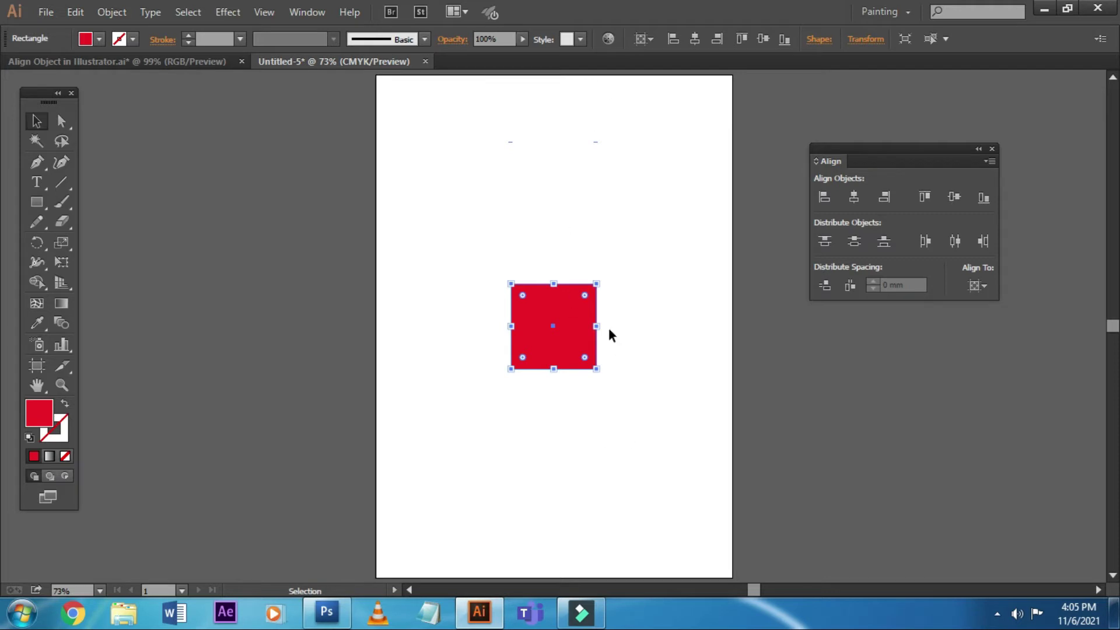
left_click(633, 338)
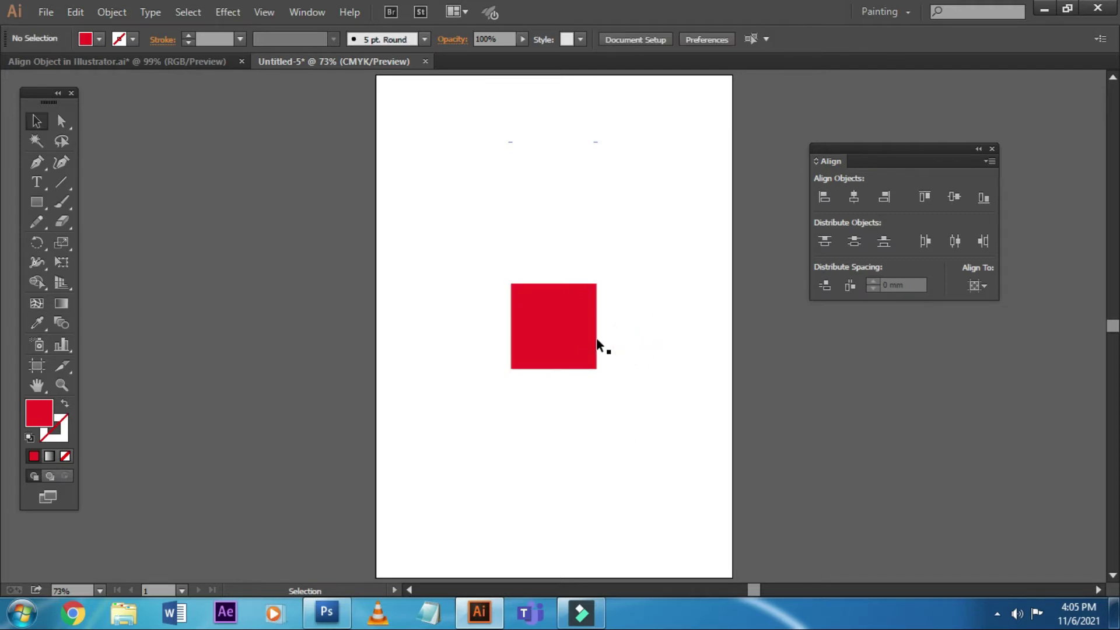
left_click(987, 289)
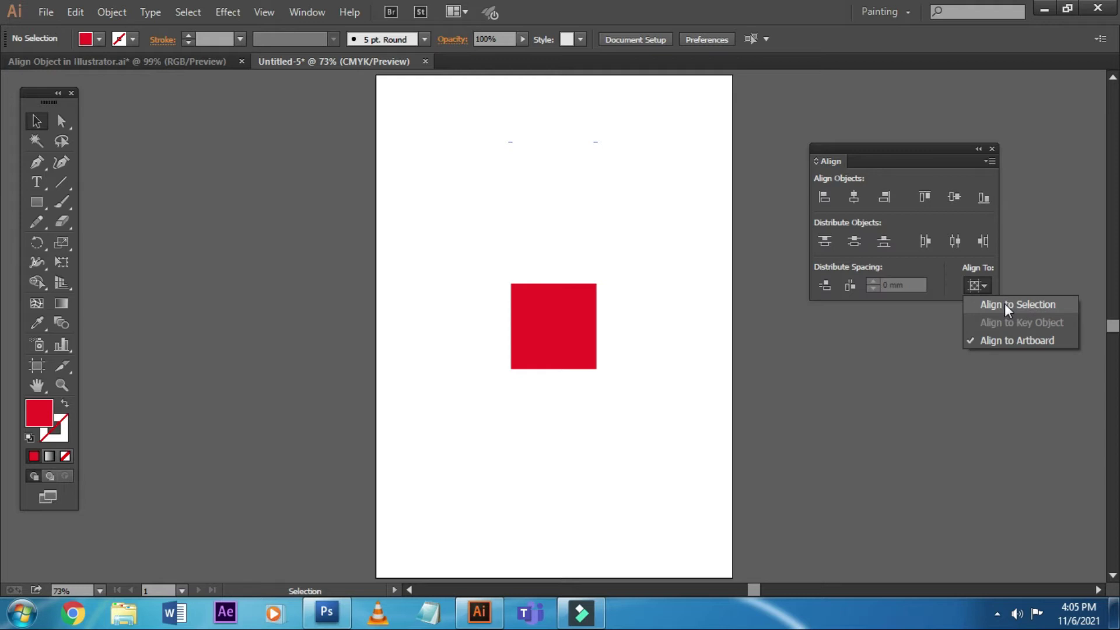
- Duplicate the red square with Alt-drag and fill the copy green
left_click(624, 218)
mouse_move(548, 353)
left_mouse_down()
mouse_move(504, 309)
mouse_move(599, 277)
left_mouse_up()
left_click(99, 39)
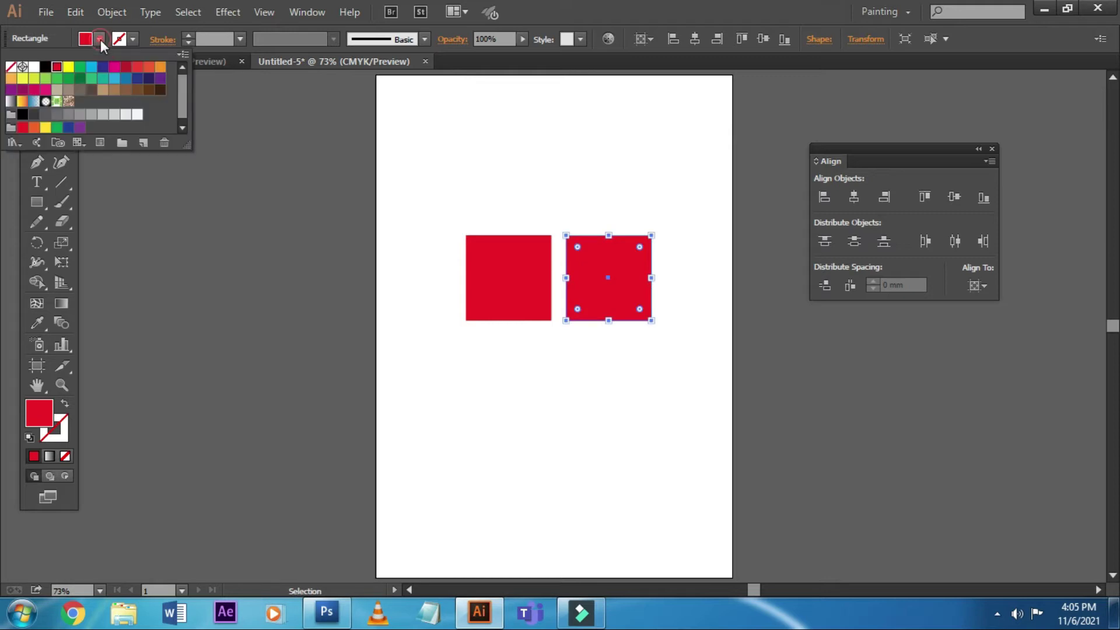
left_click(80, 66)
left_click(681, 177)
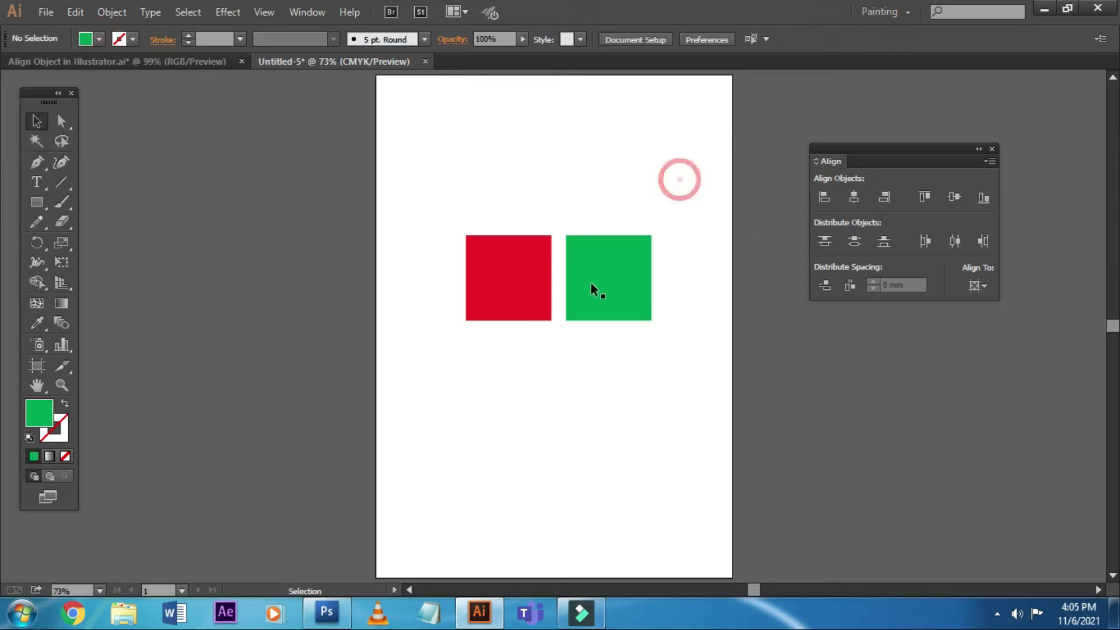
- Offset the red square lower and the green one higher, then marquee-select both
left_click_drag(513, 269, 516, 323)
left_click_drag(613, 311, 609, 289)
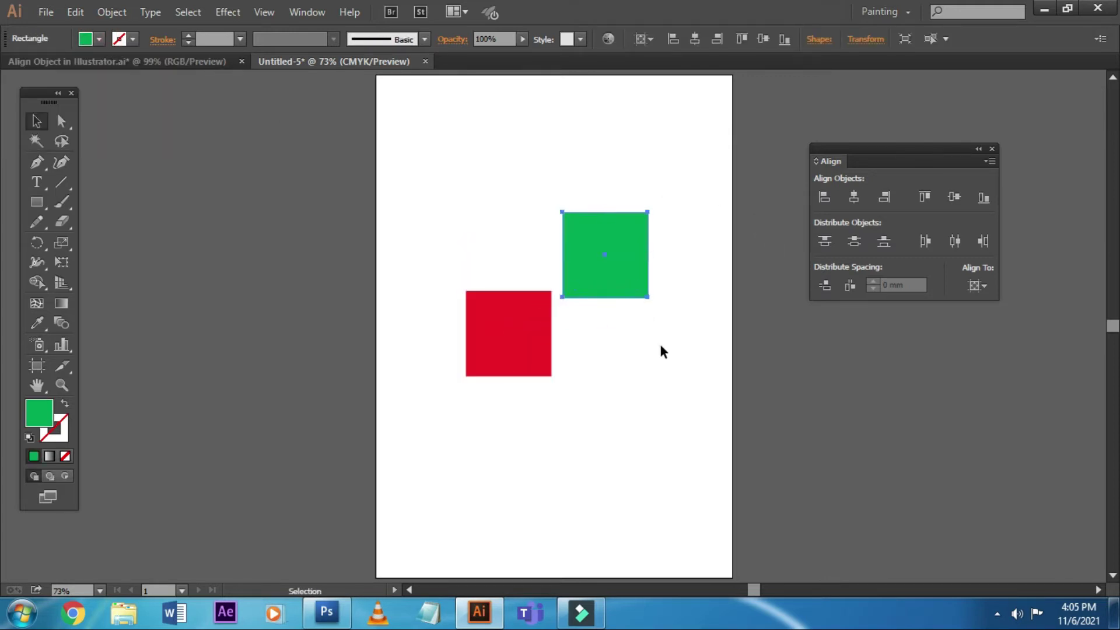
left_click(665, 345)
left_click(520, 325)
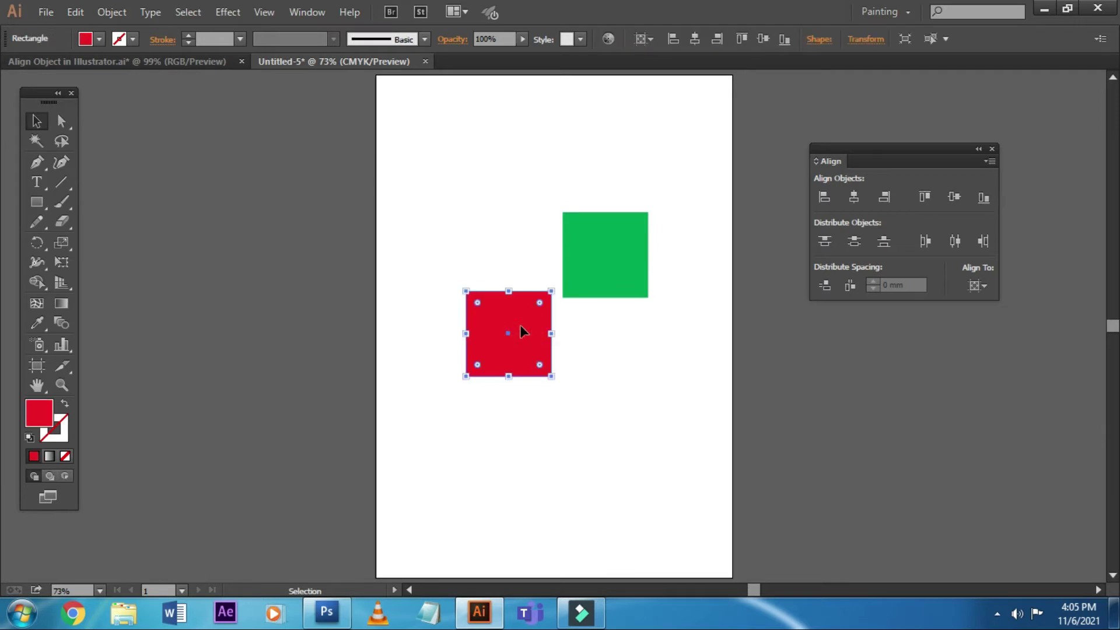
left_click(591, 275)
left_click(475, 227)
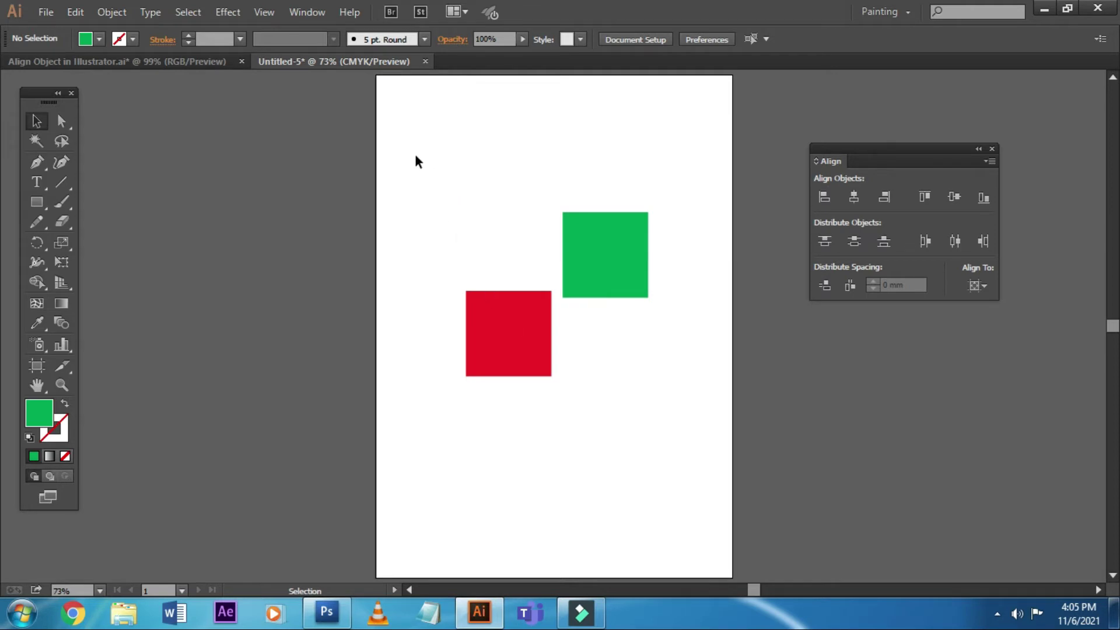
left_click_drag(407, 139, 693, 413)
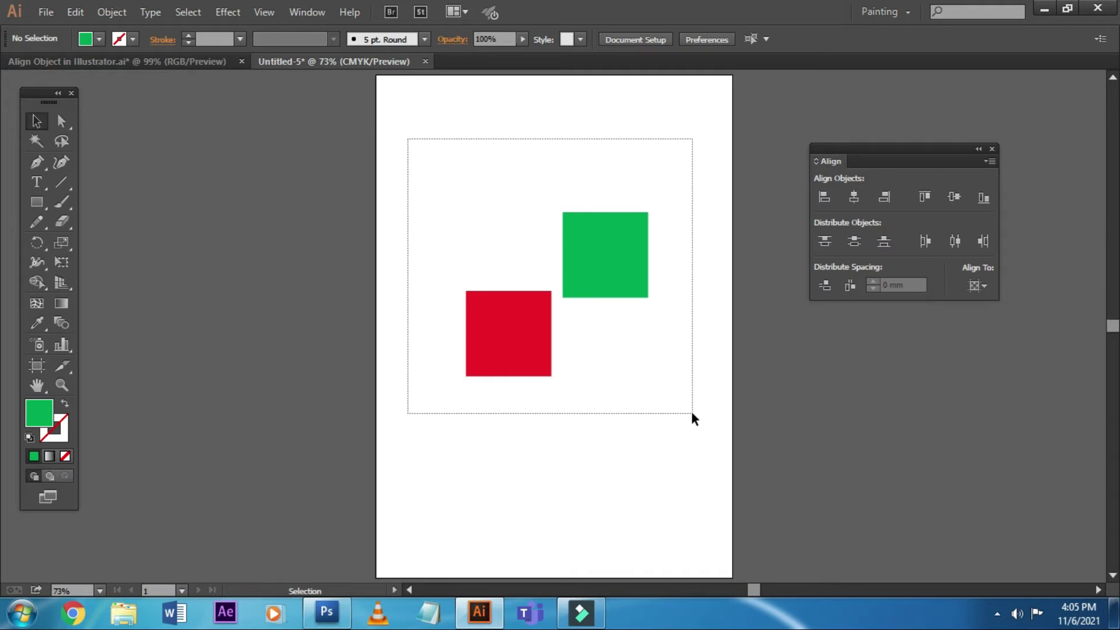
- With both squares selected, set the Align panel's Align To option to Align to Selection
left_click_drag(691, 411, 691, 412)
left_click(979, 285)
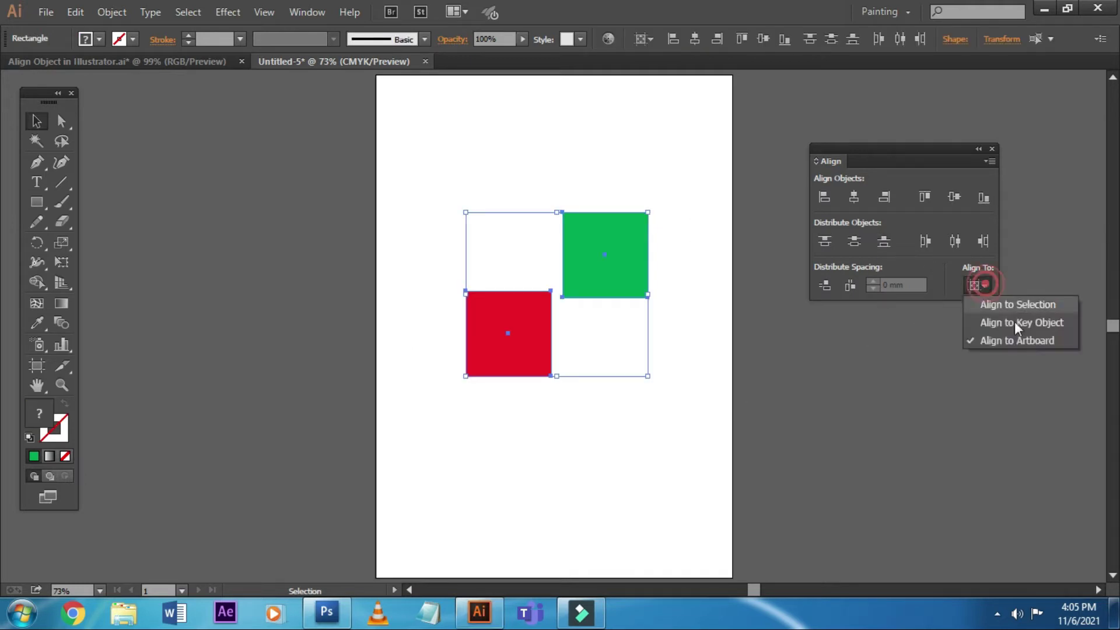
left_click(1021, 302)
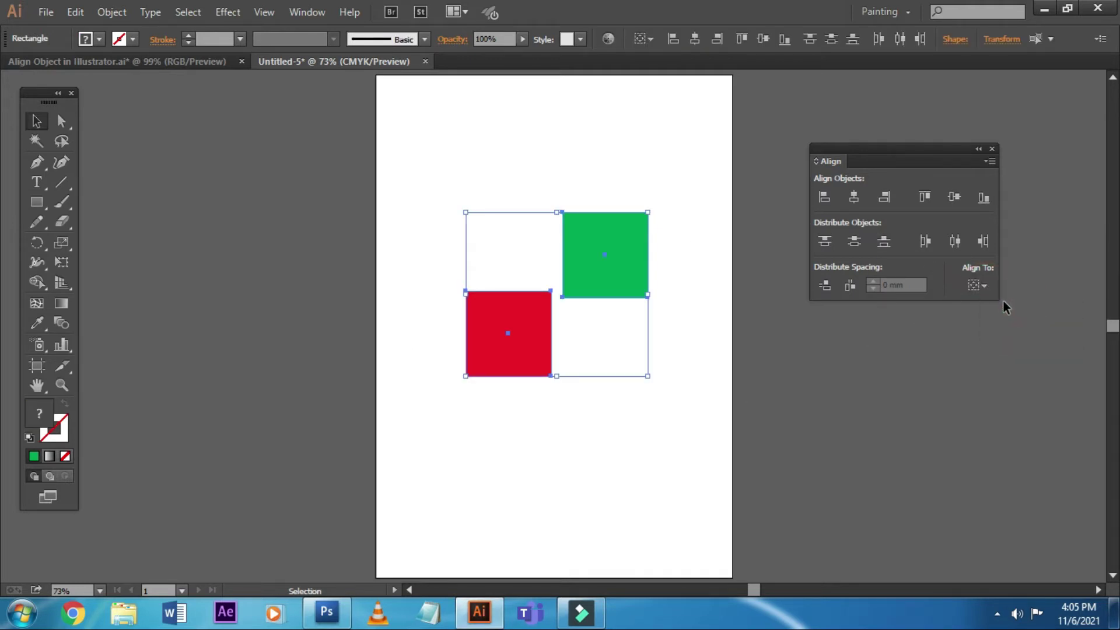
left_click(978, 285)
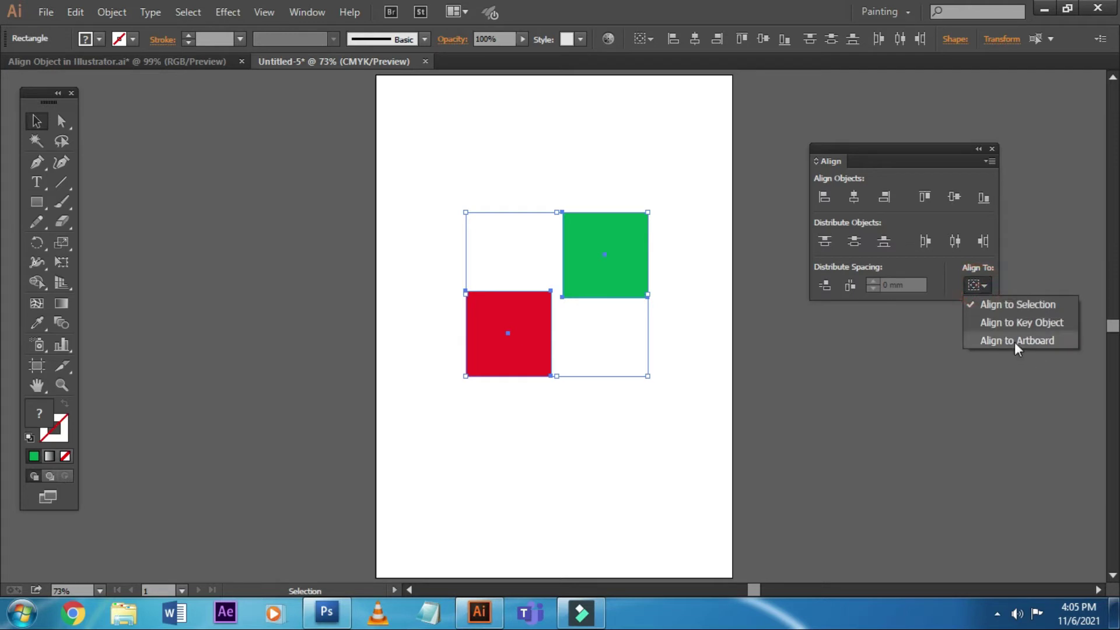
left_click(1021, 302)
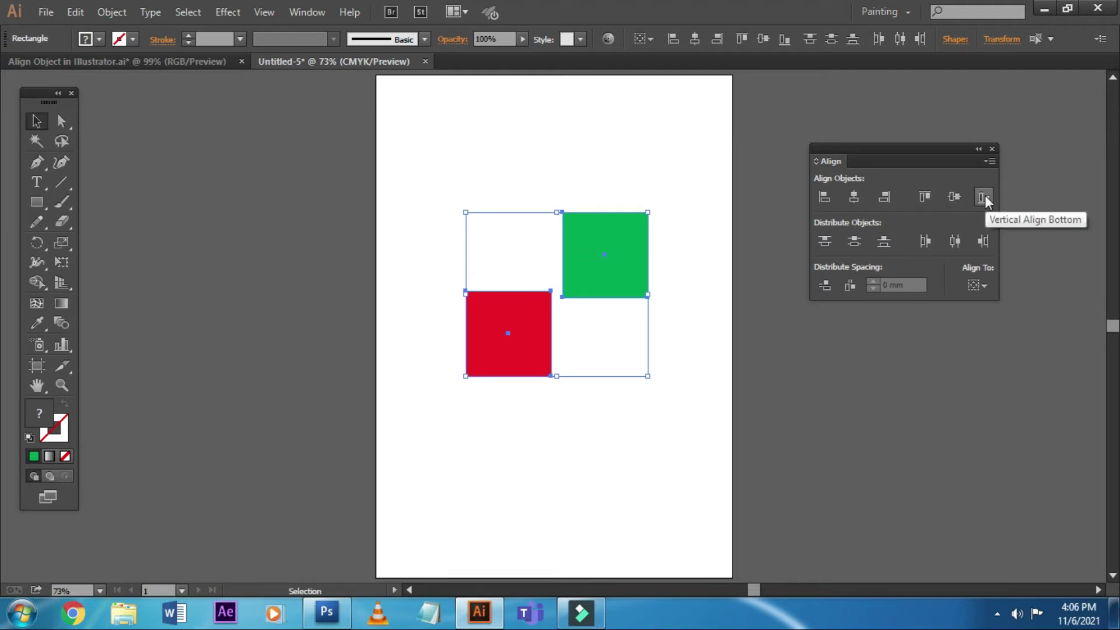
- Left-align the two squares, then drag the green square back to the right
left_click(823, 197)
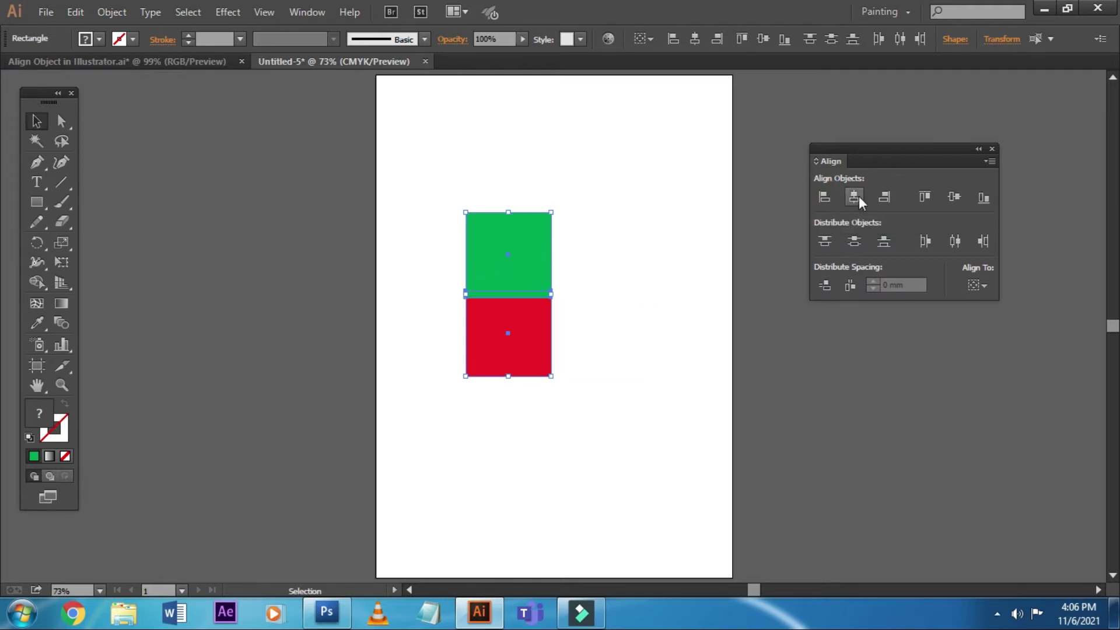
left_click(652, 278)
left_click_drag(517, 268, 588, 264)
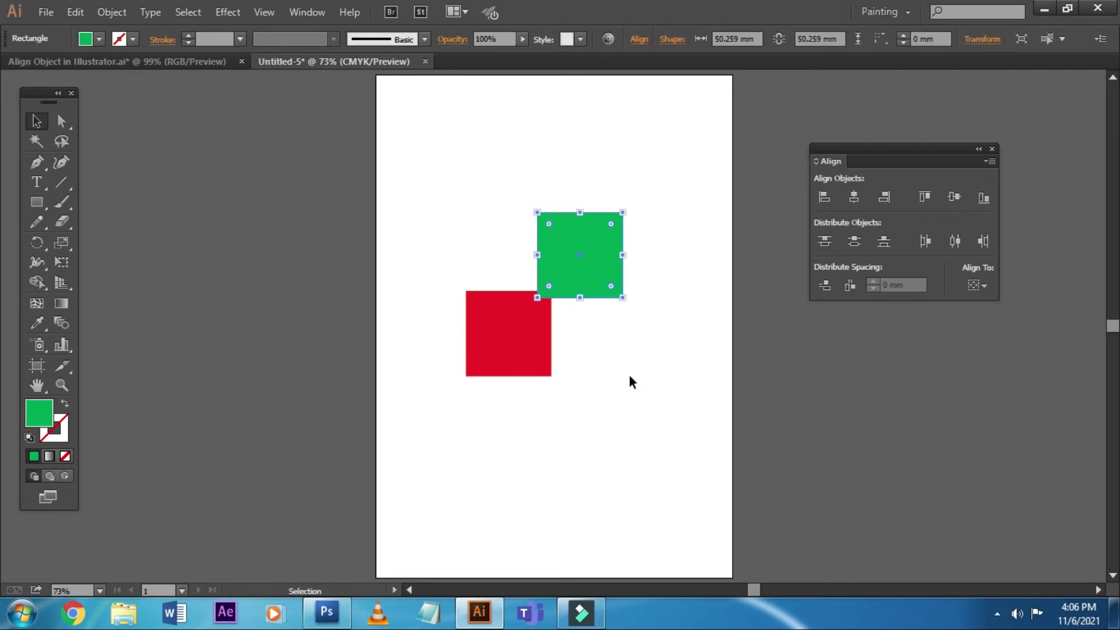
- Marquee-select both squares and centre them horizontally on each other
left_click(630, 376)
left_click_drag(428, 156, 667, 424)
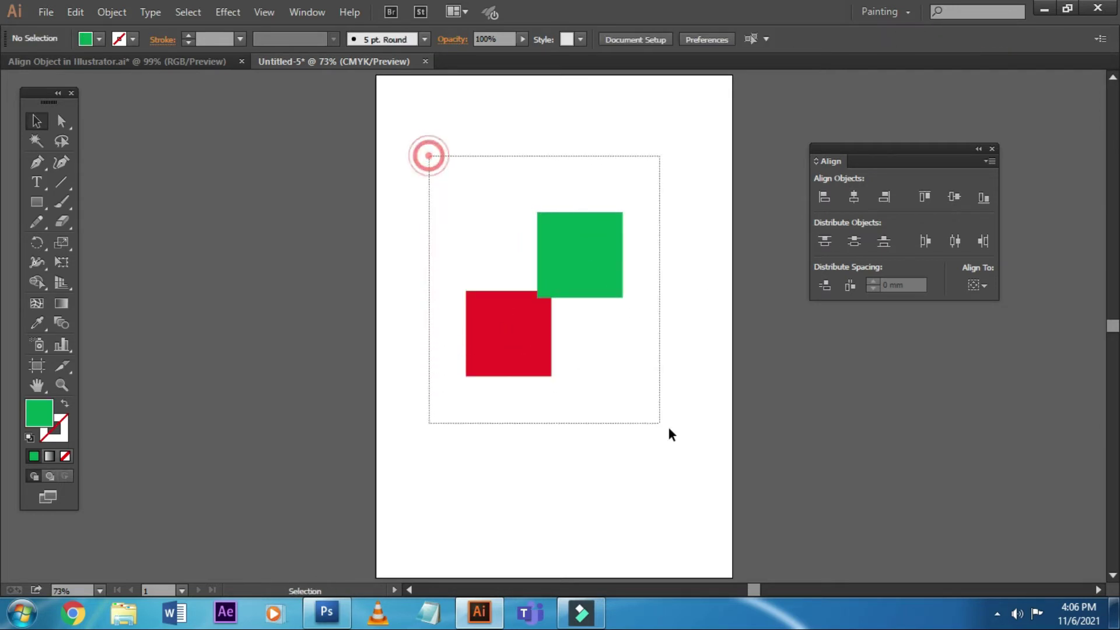
left_click(854, 198)
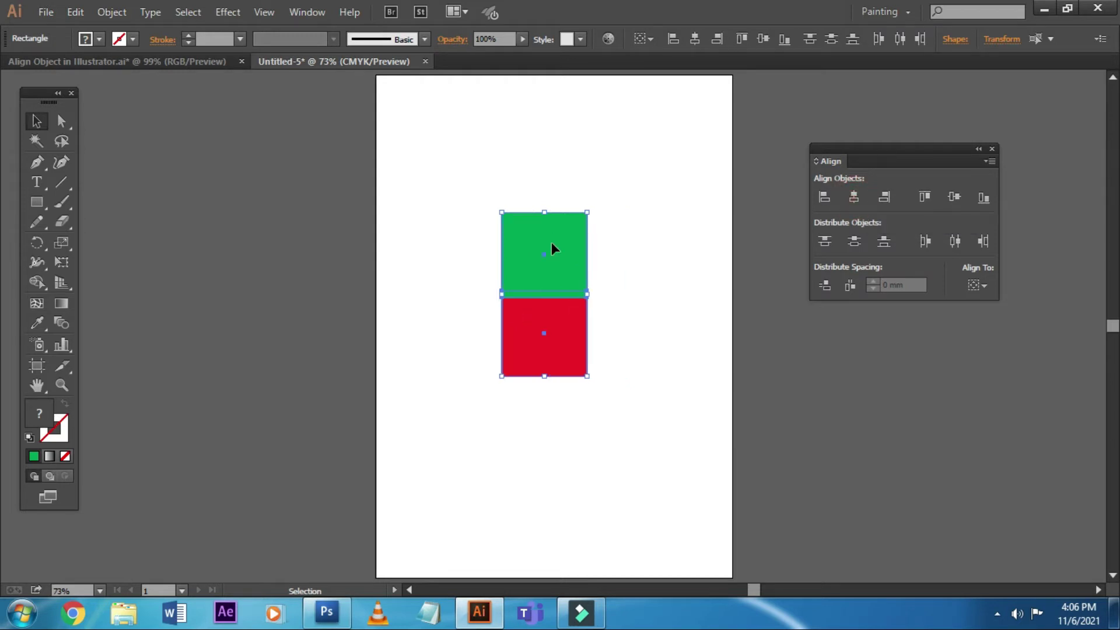
- Shift the green square right, reselect both squares, and align their right edges
left_click(668, 300)
left_click_drag(545, 264, 611, 264)
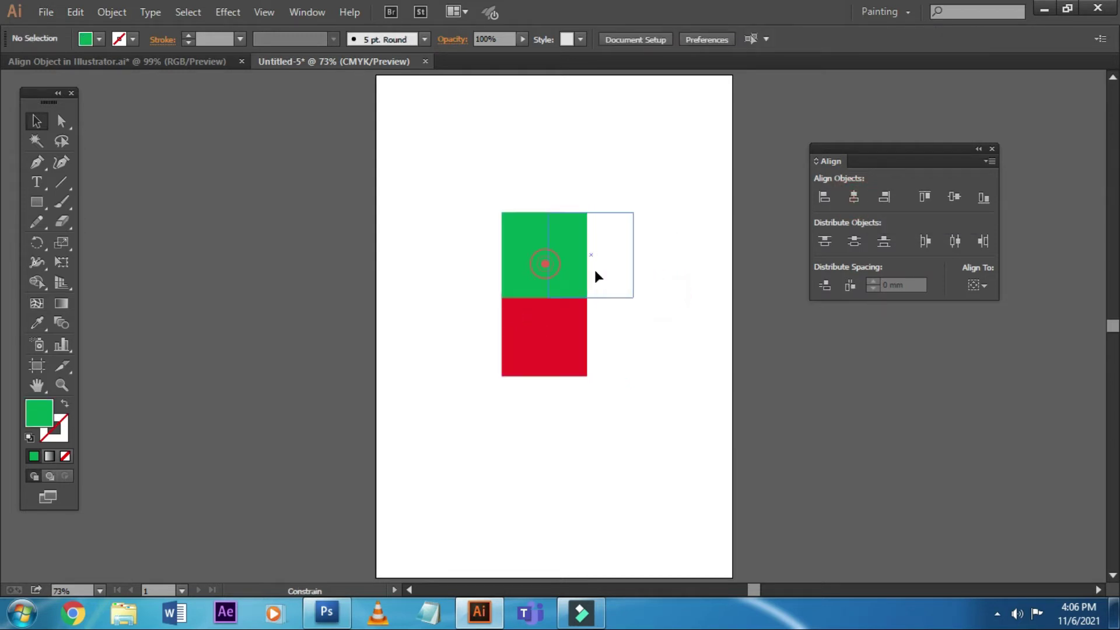
left_click(649, 399)
left_click_drag(418, 142, 673, 443)
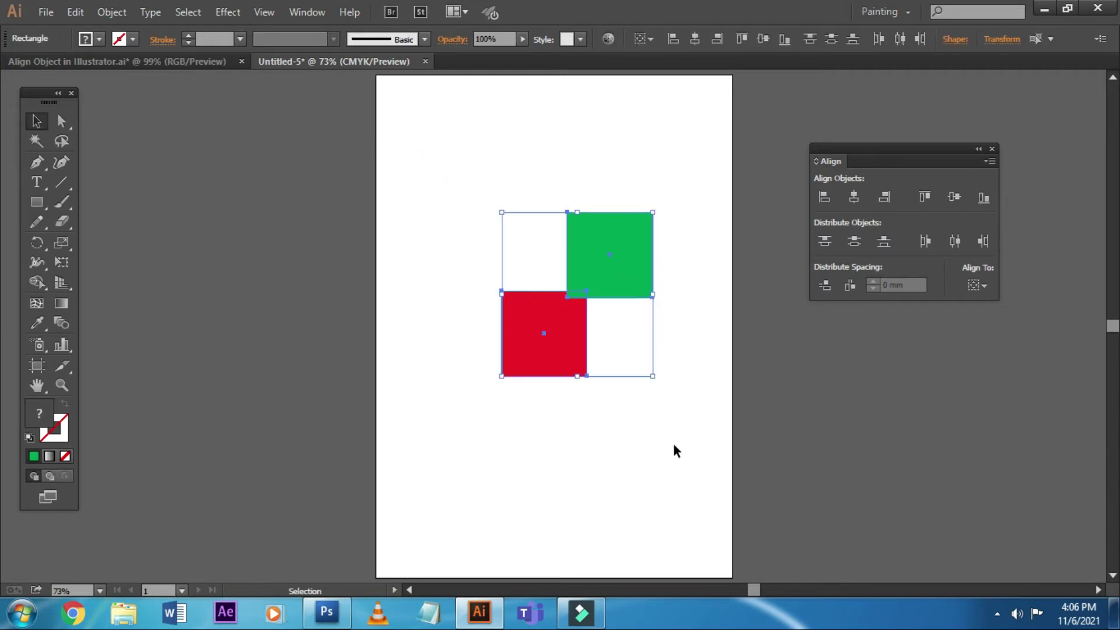
left_click(882, 203)
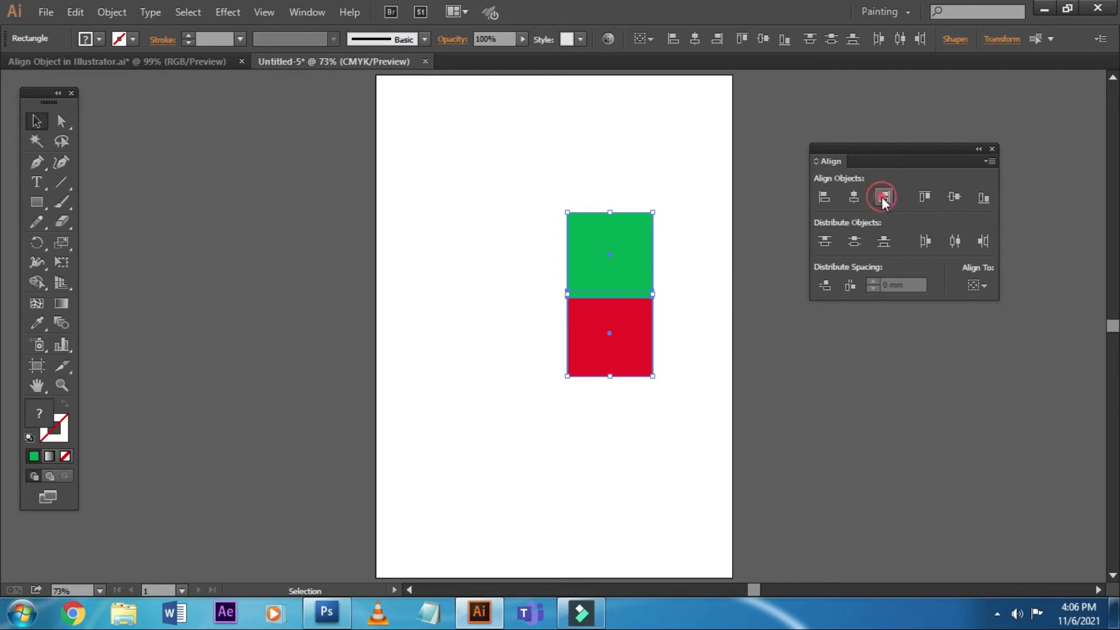
left_click(679, 327)
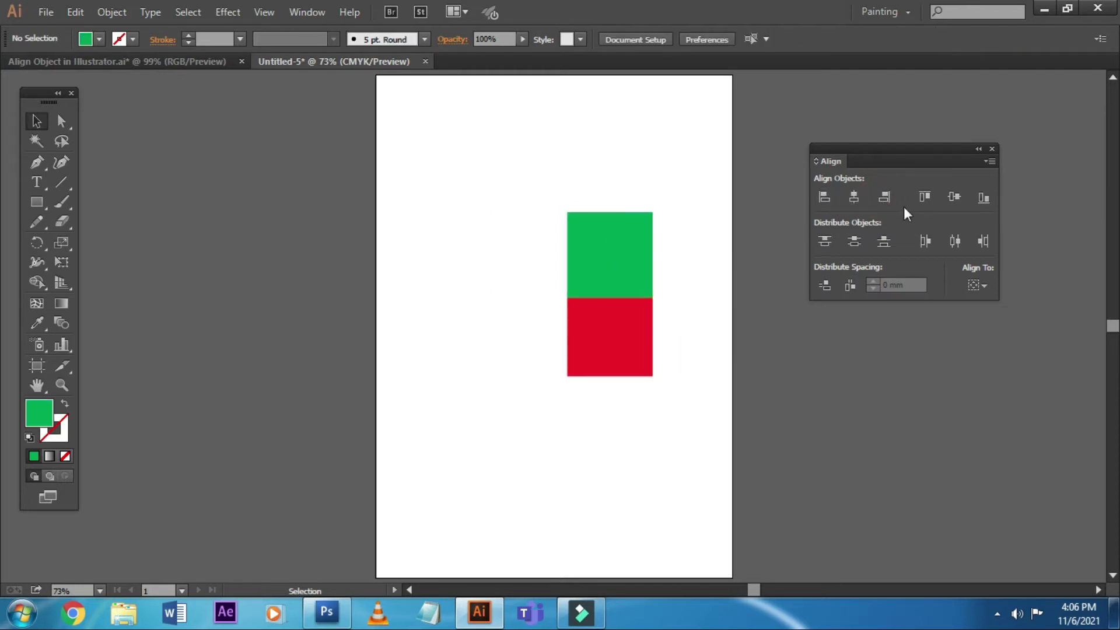
- Move the green square up-left beside the red and top-align the two squares
left_click_drag(608, 245, 519, 231)
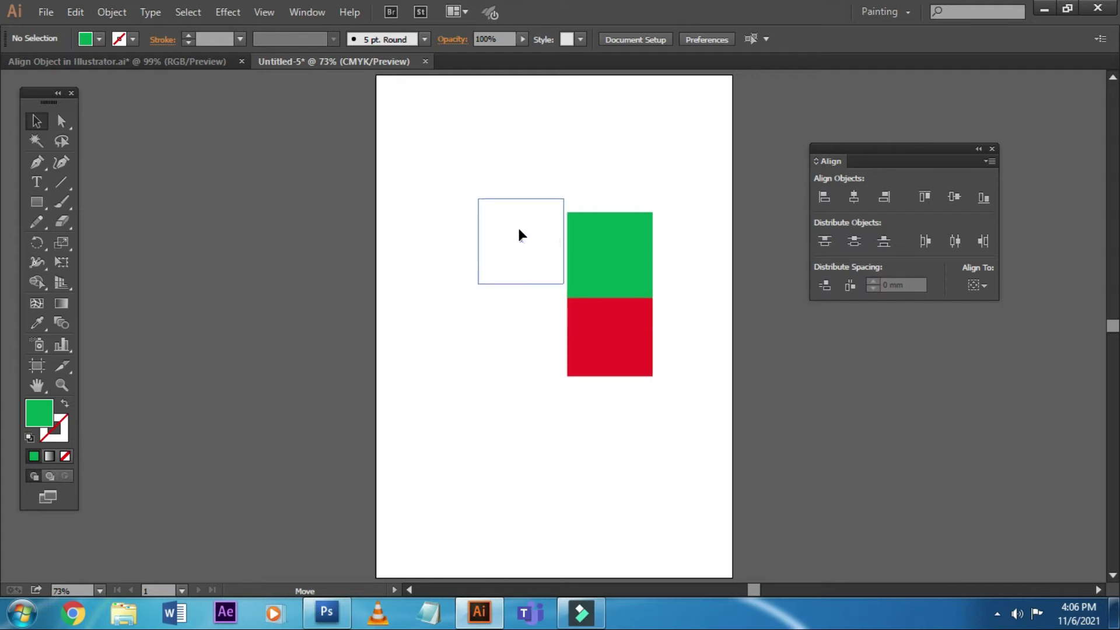
left_click(605, 233)
left_click_drag(440, 155, 734, 423)
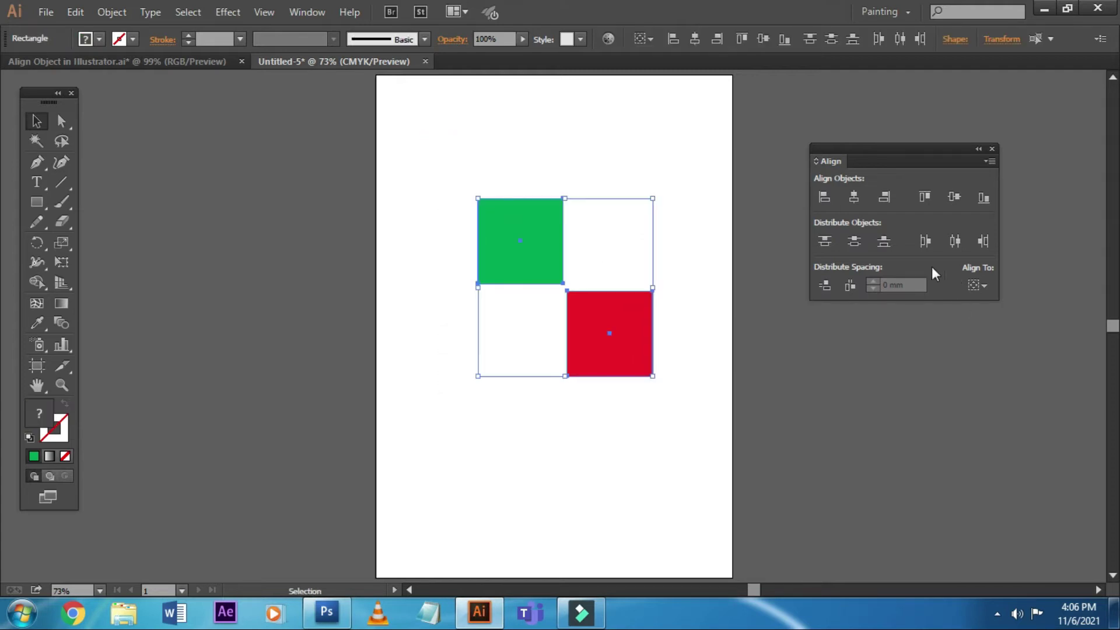
left_click(922, 198)
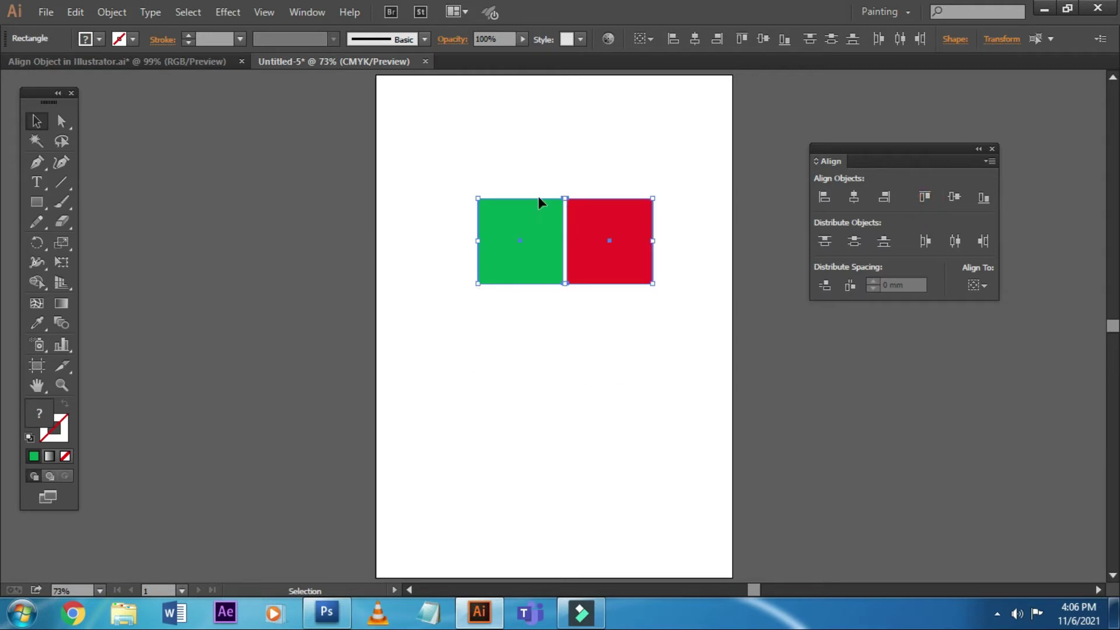
left_click(652, 157)
- Lower the red square, vertically centre both squares, then drag red back up
left_click_drag(612, 214, 613, 261)
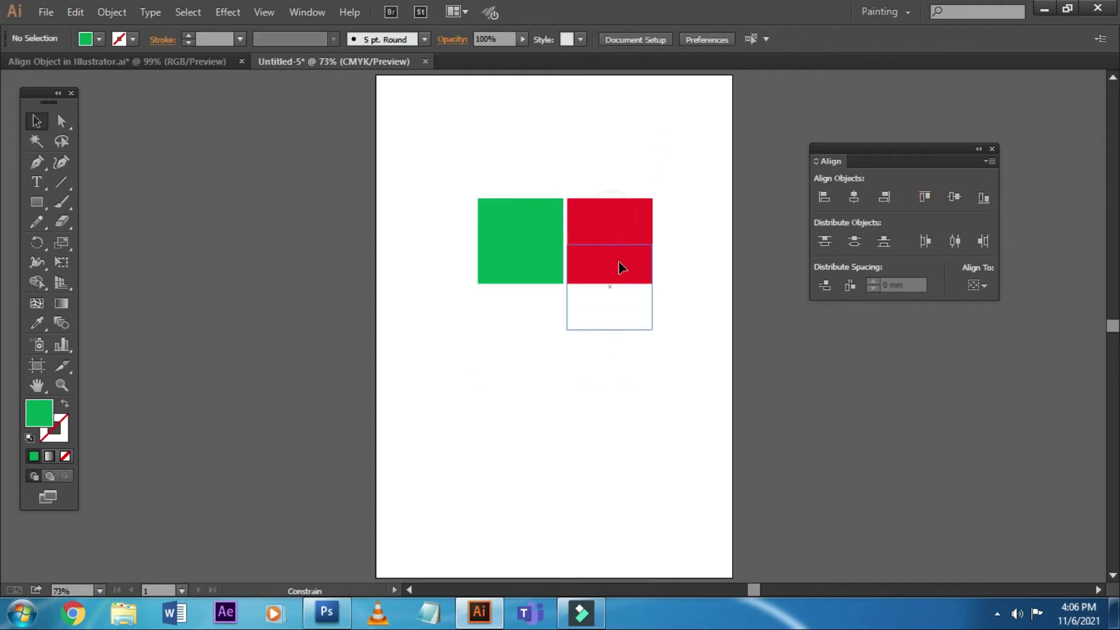
left_click(757, 353)
left_click_drag(397, 138, 713, 402)
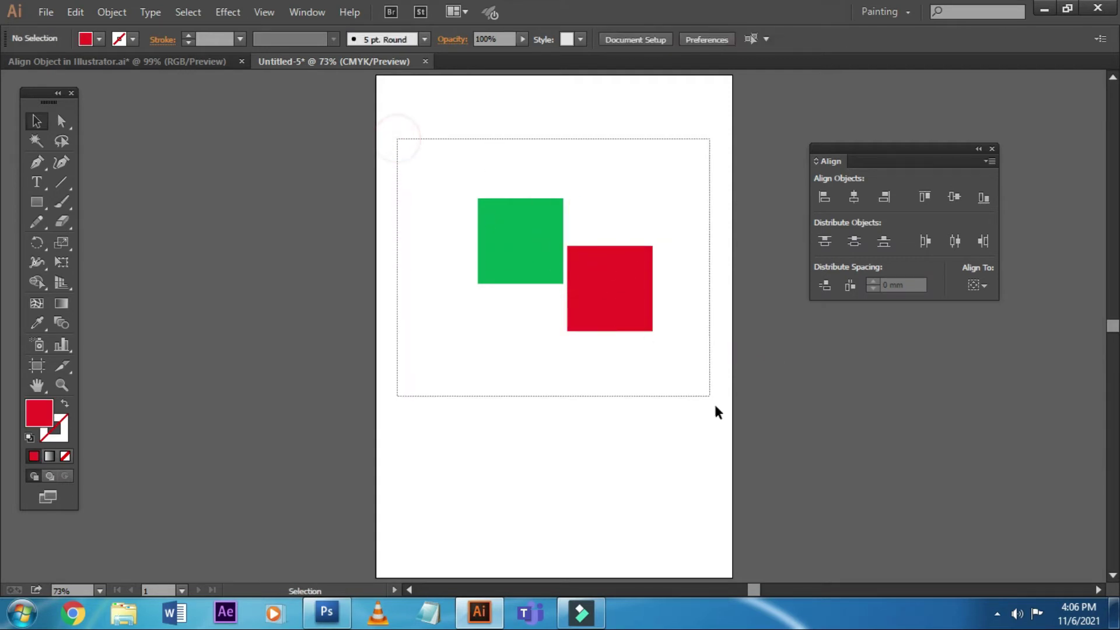
left_click(955, 197)
left_click(626, 413)
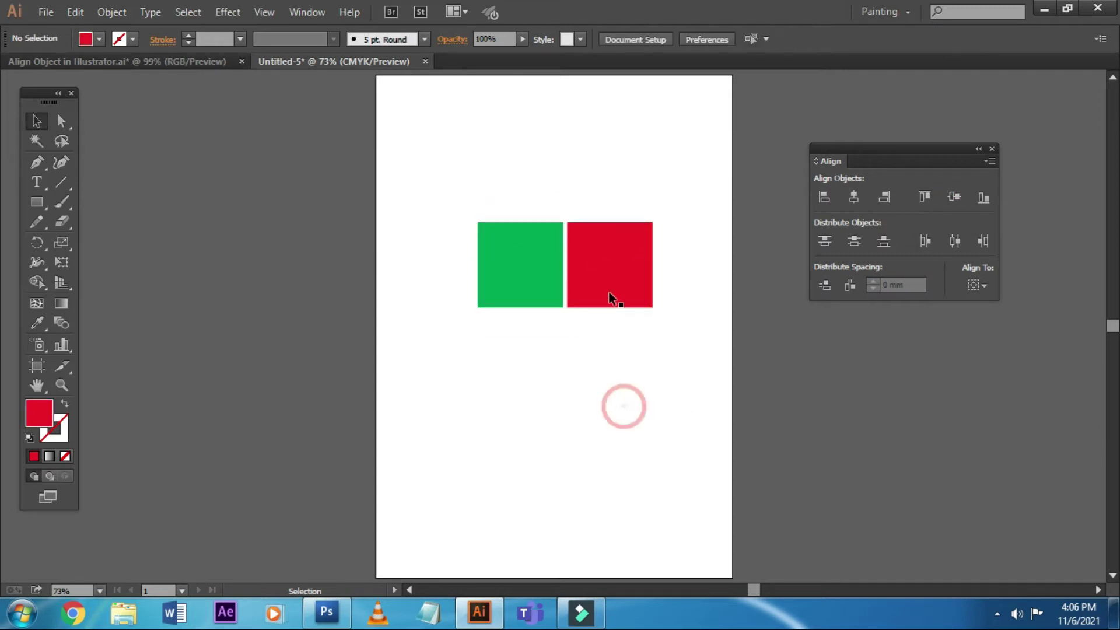
left_click_drag(608, 292, 608, 239)
- Select both squares and align their bottom edges
left_click(401, 121)
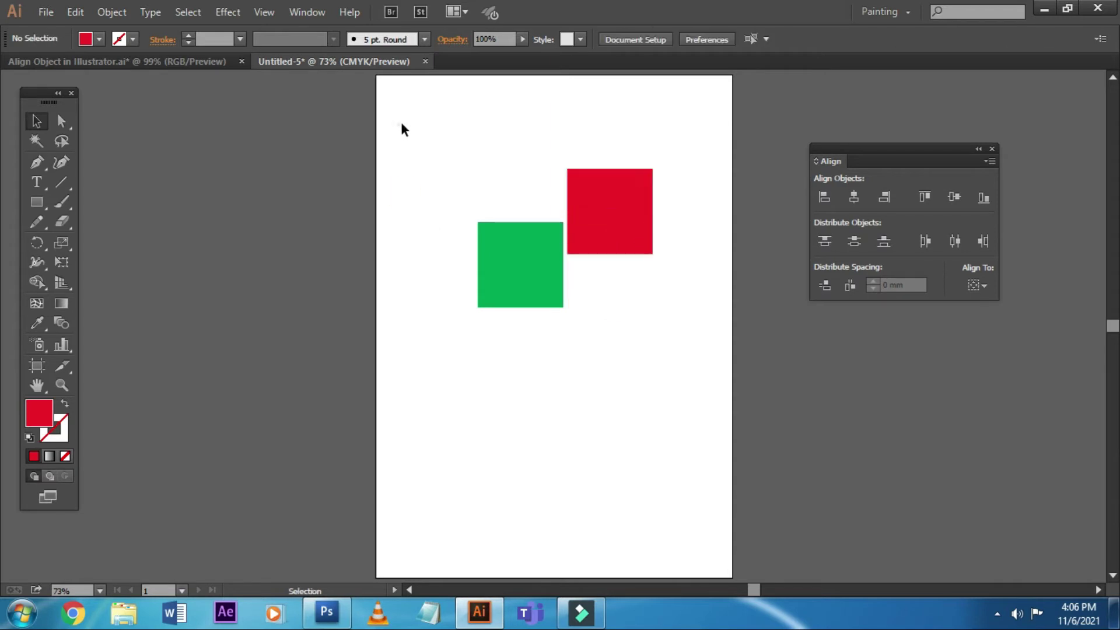
left_click_drag(401, 123, 703, 341)
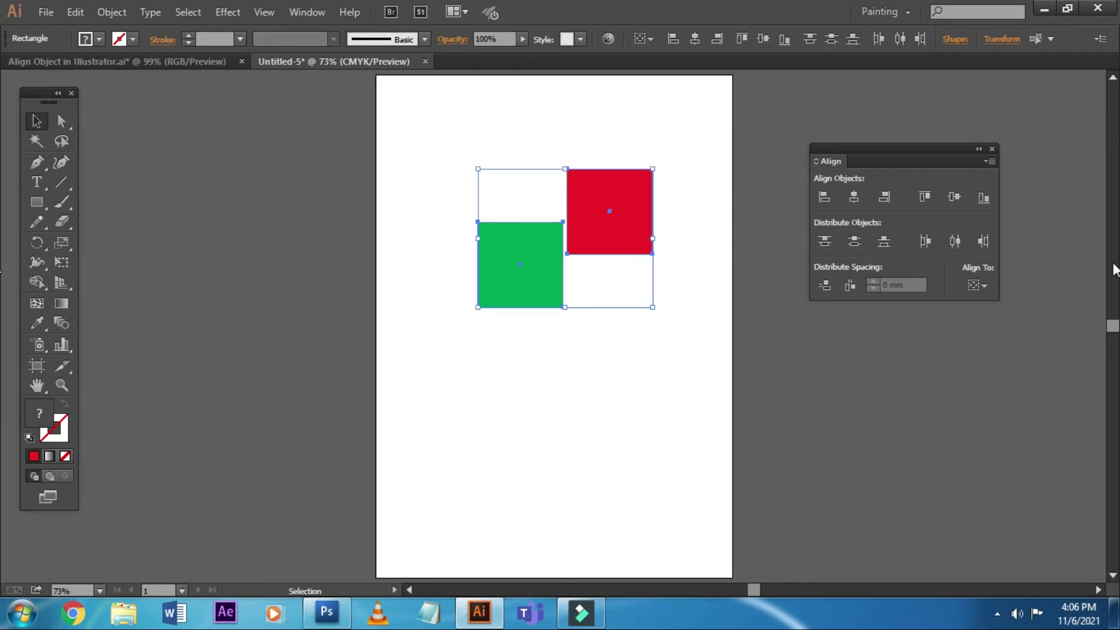
left_click(986, 198)
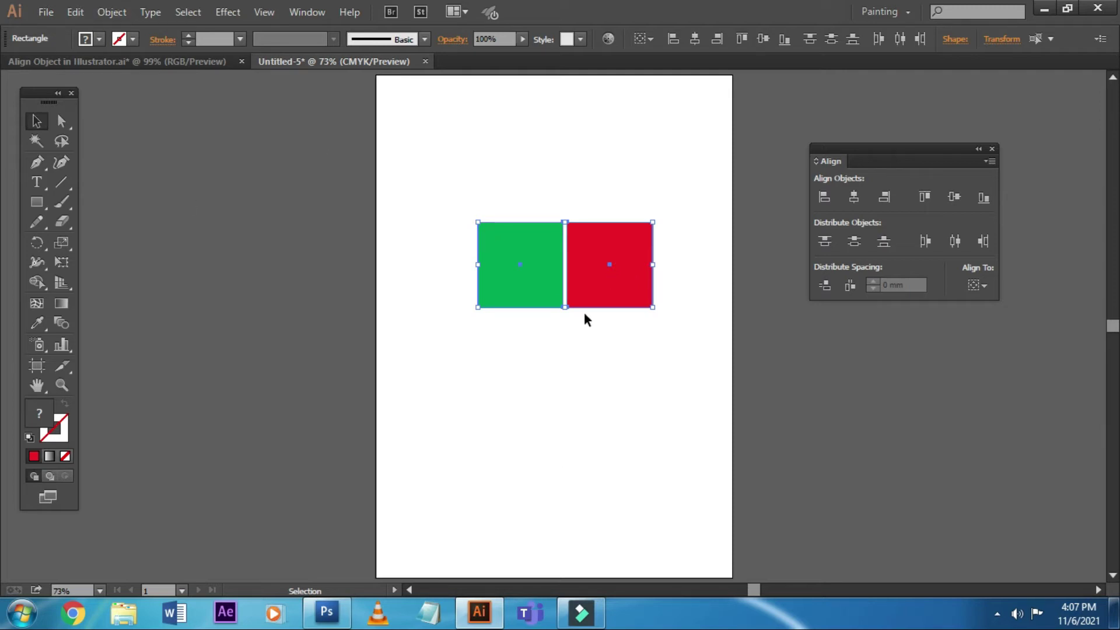
left_click(704, 363)
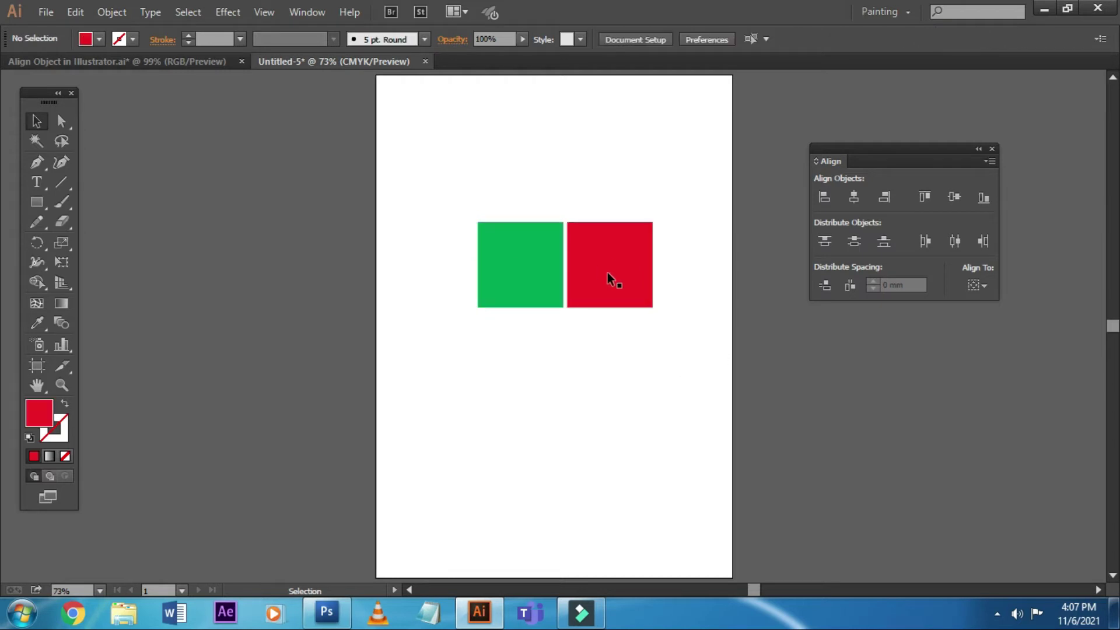
- Move the red square up and right, then left-align both squares as a trial
left_click_drag(437, 170, 639, 345)
left_click(655, 377)
left_click_drag(621, 237, 627, 192)
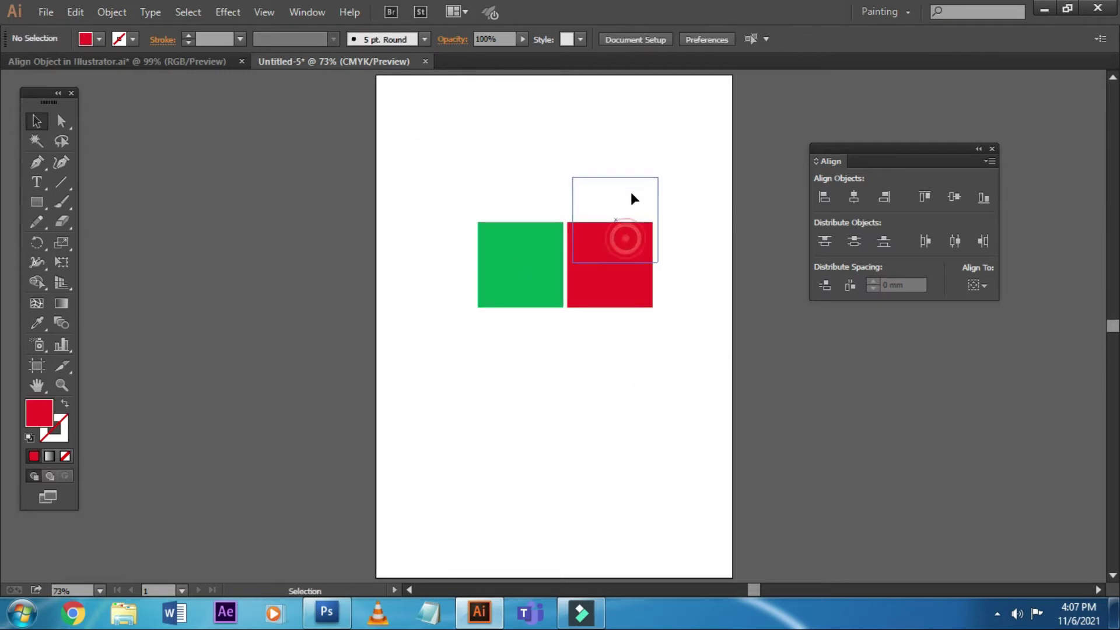
left_click_drag(420, 125, 708, 401)
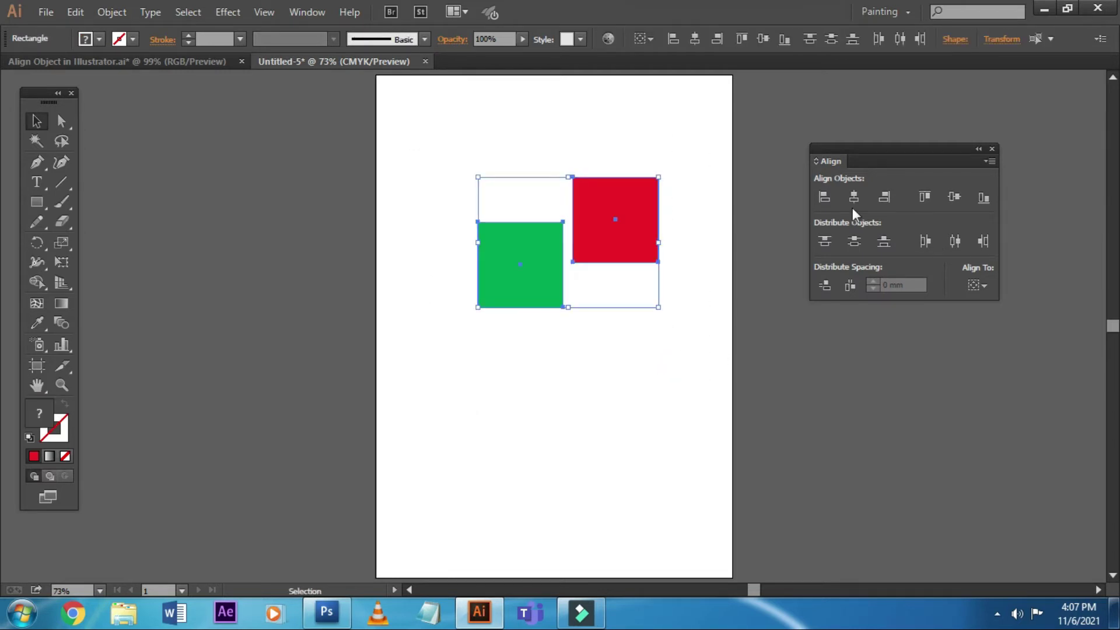
left_click(824, 198)
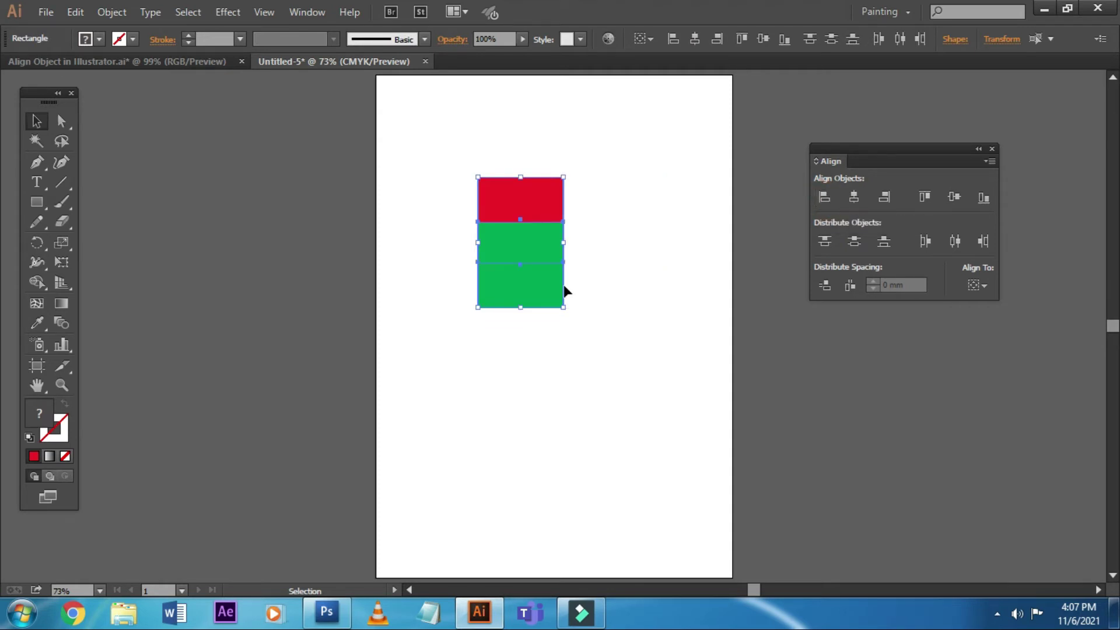
left_click(657, 259)
- Undo the left alignment and select both squares again with Ctrl+A
key("ctrl+z")
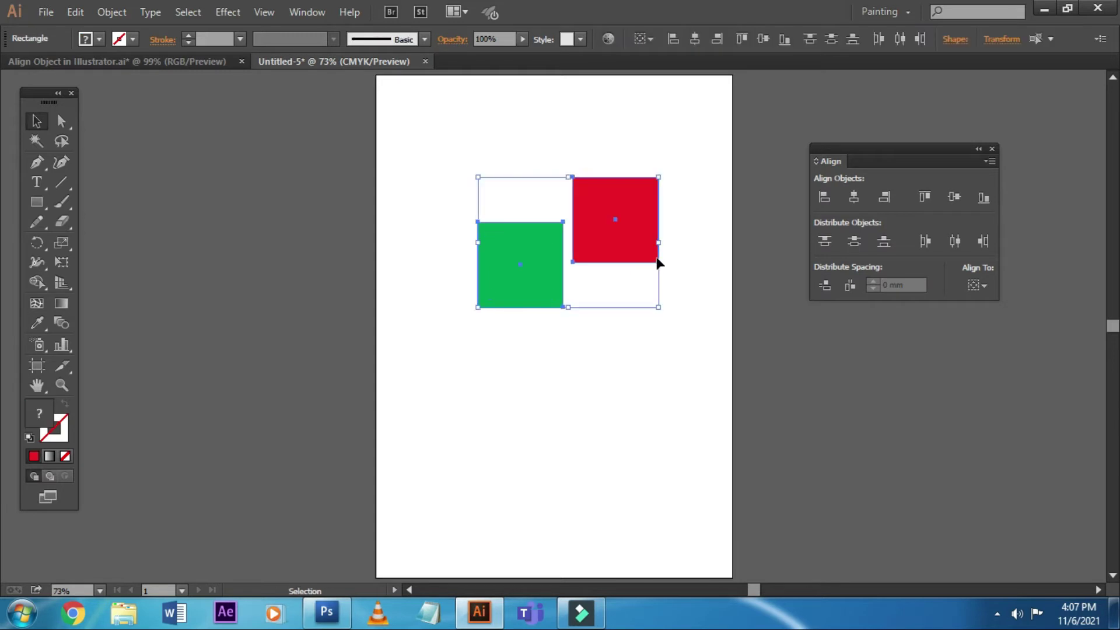
left_click(697, 303)
key("ctrl+a")
- Centre the squares horizontally, then offset the red square and right-align them
left_click(855, 198)
left_click(679, 290)
left_click_drag(582, 197, 644, 201)
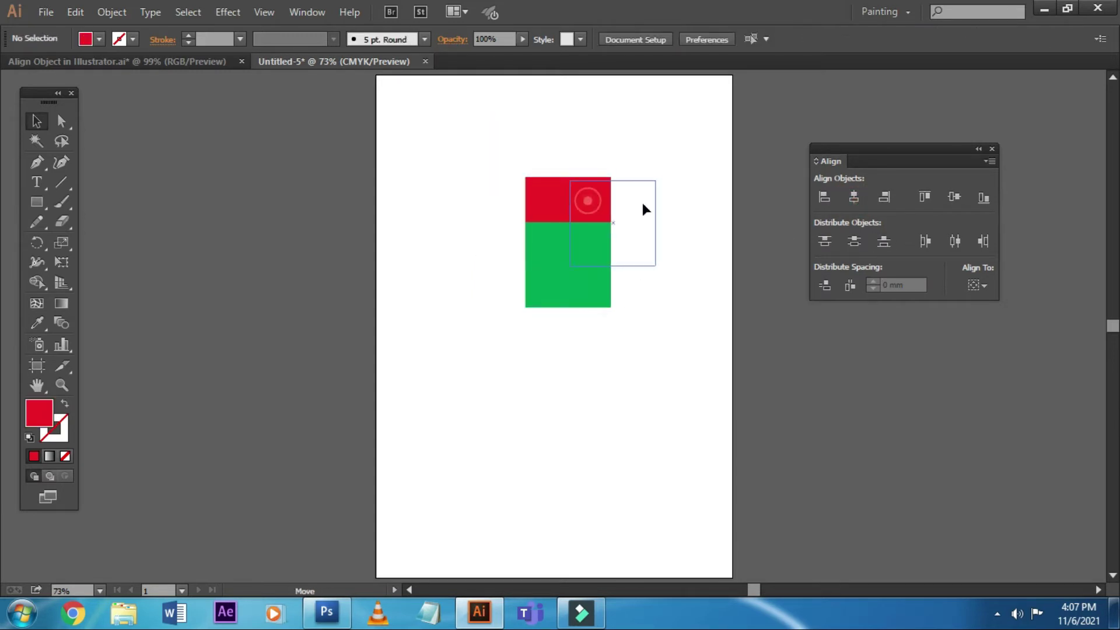
left_click_drag(482, 132, 686, 265)
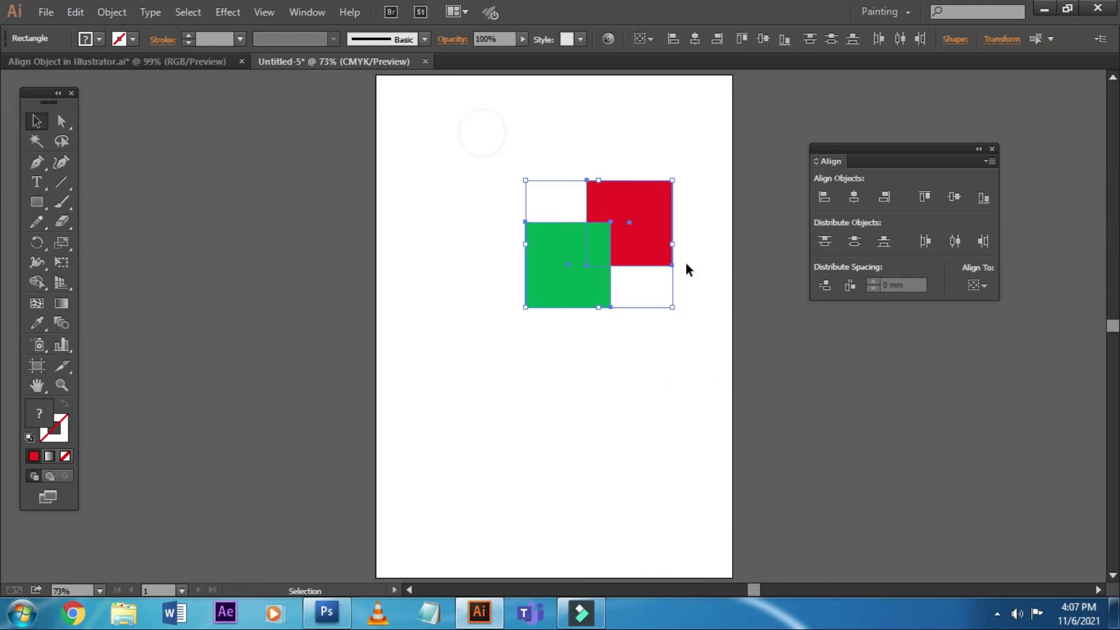
left_click(884, 197)
- Move the green square left, reselect both squares, and top-align them
left_click(653, 400)
left_click_drag(611, 262, 564, 263)
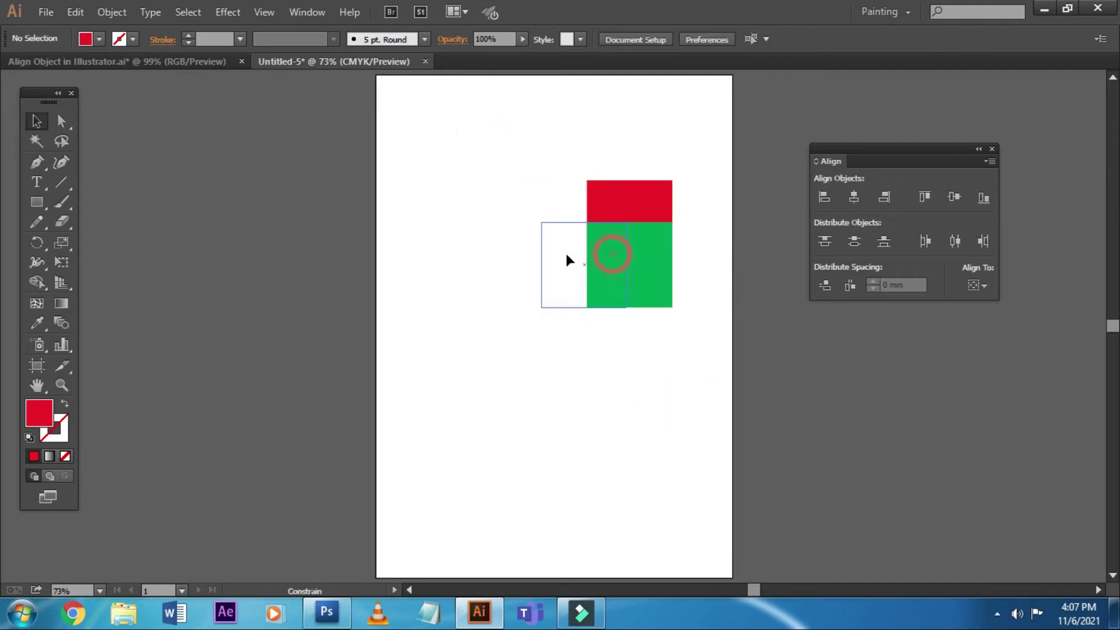
left_click(481, 135)
left_click_drag(482, 140, 712, 369)
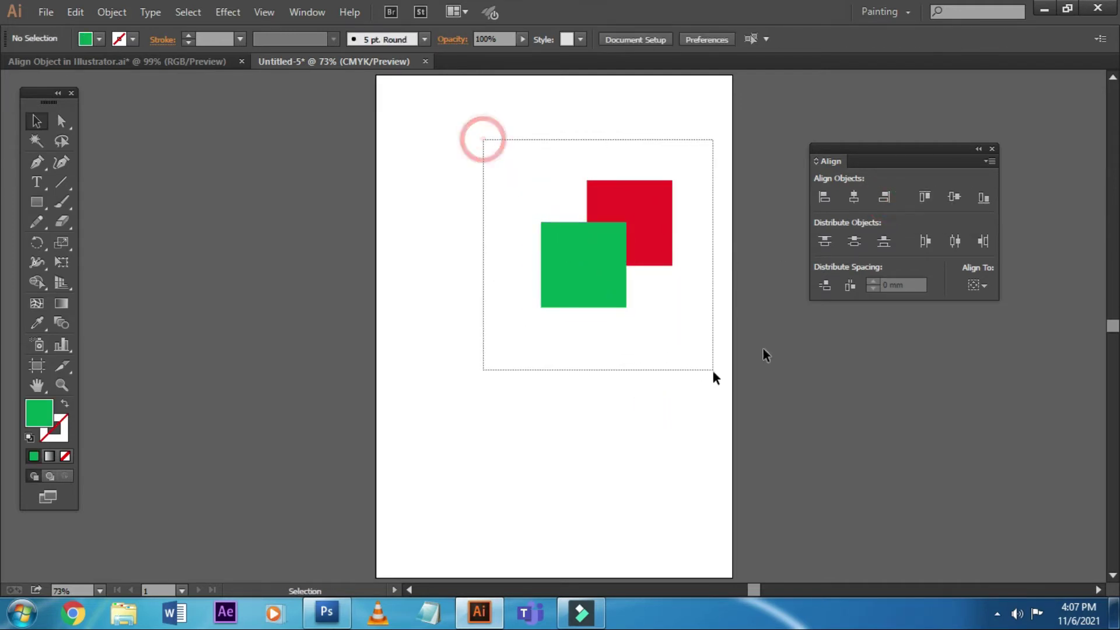
left_click(923, 197)
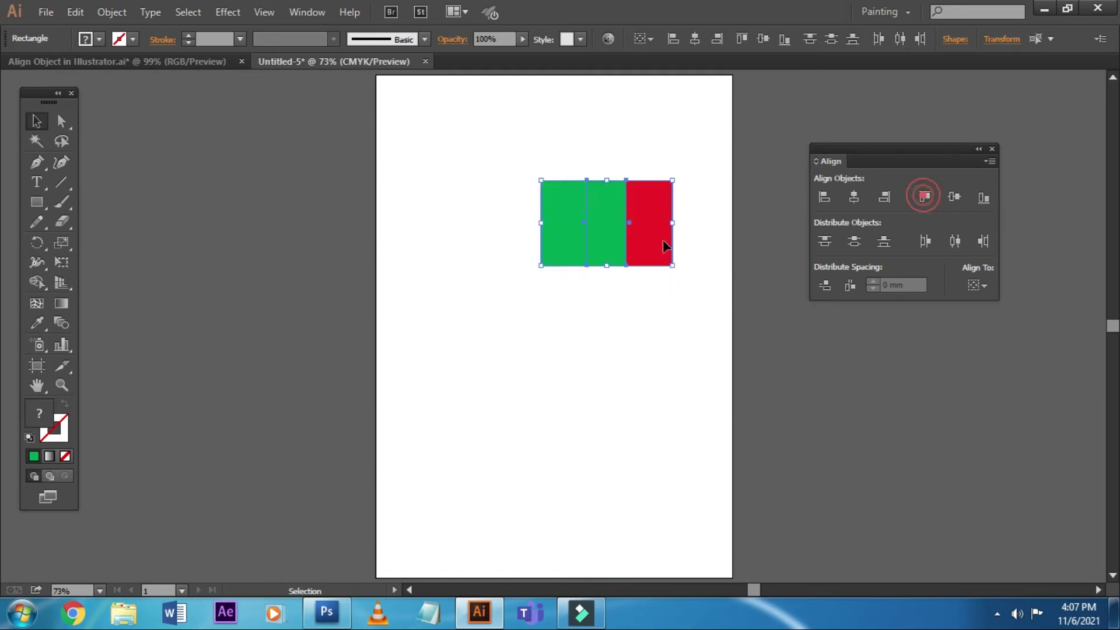
- Drop the green square lower and centre both squares vertically
left_click(712, 277)
left_click_drag(584, 245, 578, 318)
left_click_drag(510, 140, 675, 382)
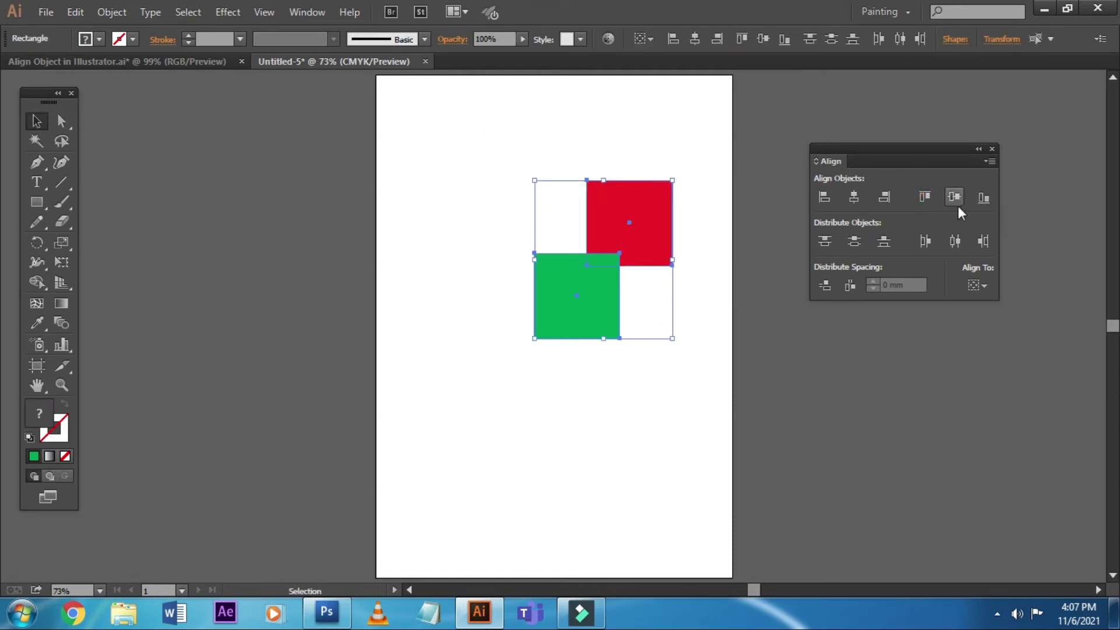
left_click(956, 198)
- Raise the red square, bottom-align both, and move the pair toward the page centre
left_click(663, 380)
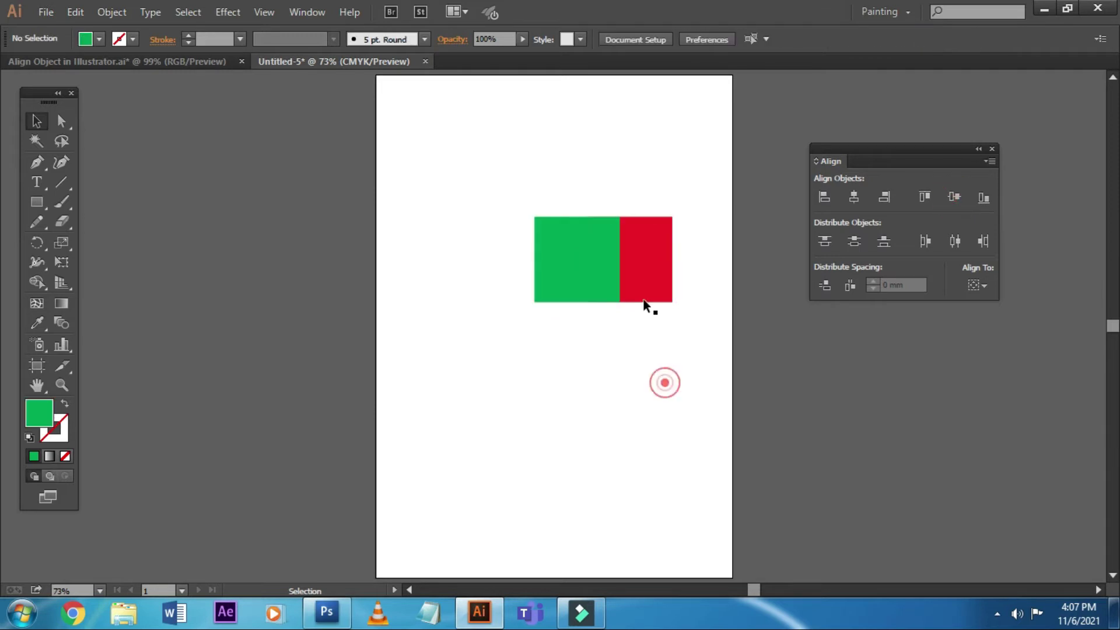
left_click_drag(643, 297, 649, 227)
left_click(537, 208)
left_click_drag(465, 107, 751, 412)
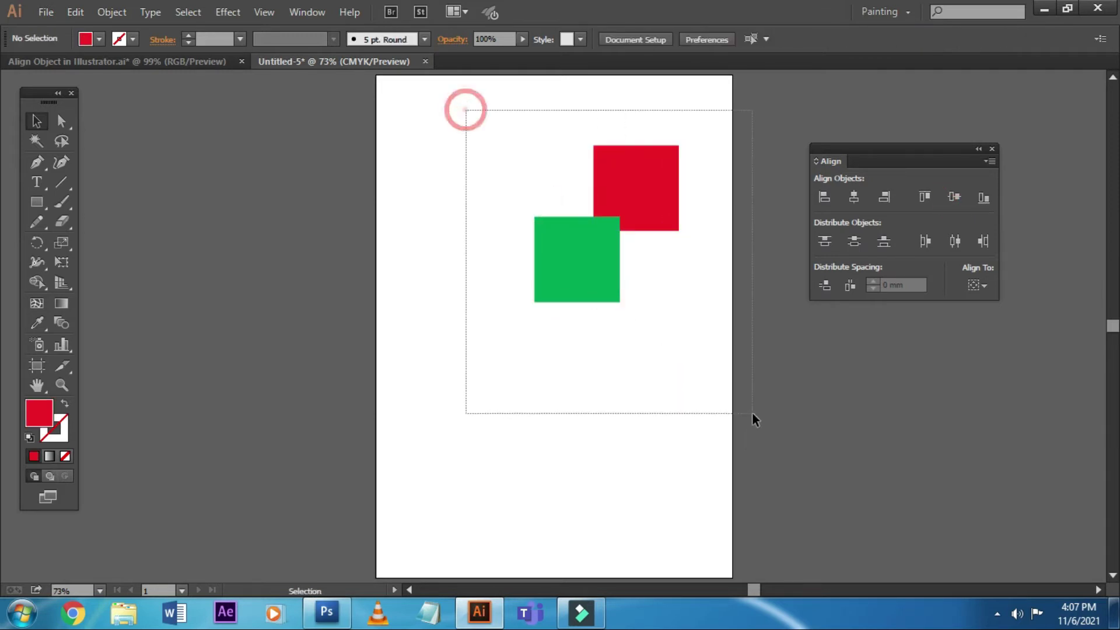
left_click(979, 197)
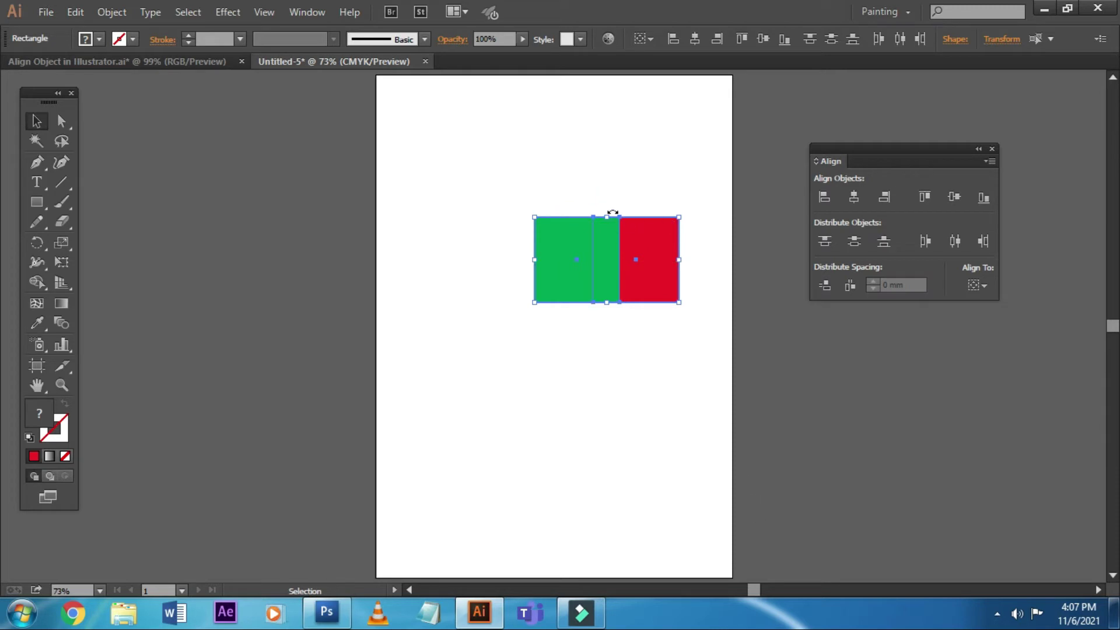
left_click_drag(597, 266, 557, 285)
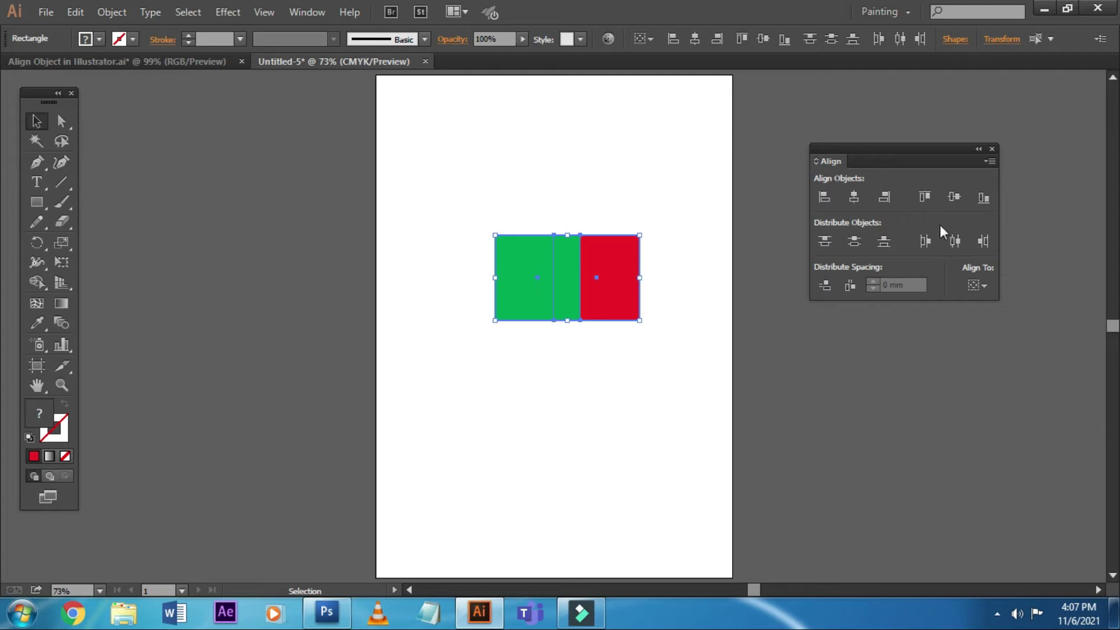
- Show the Align To choices (Selection, Key Object, Artboard), then move the green square up-left
left_click(985, 286)
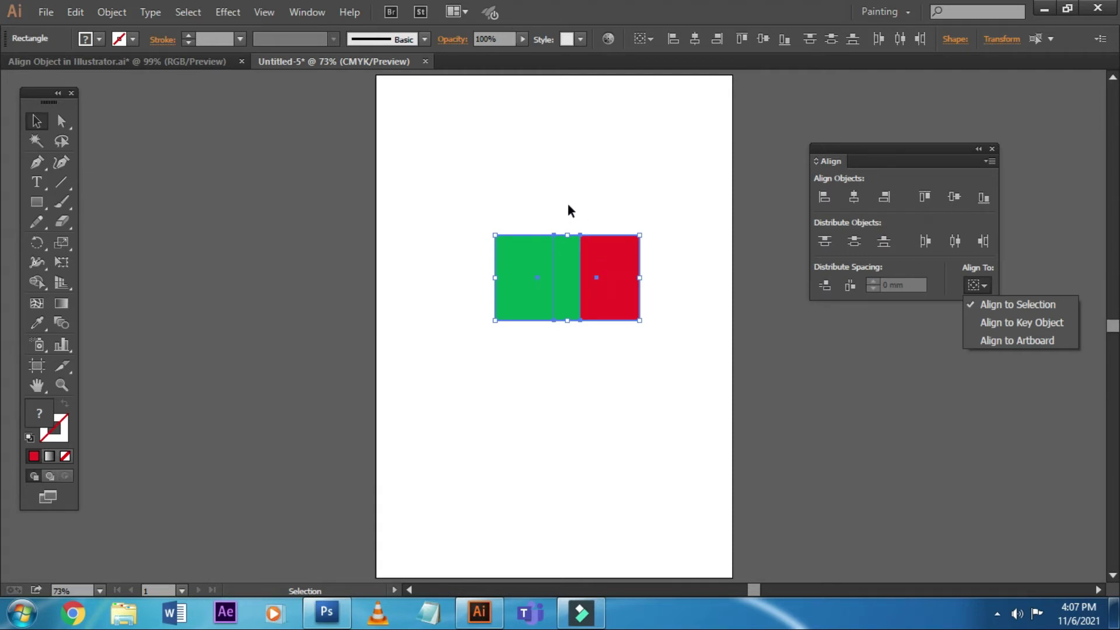
left_click(548, 170)
left_click_drag(533, 268, 502, 229)
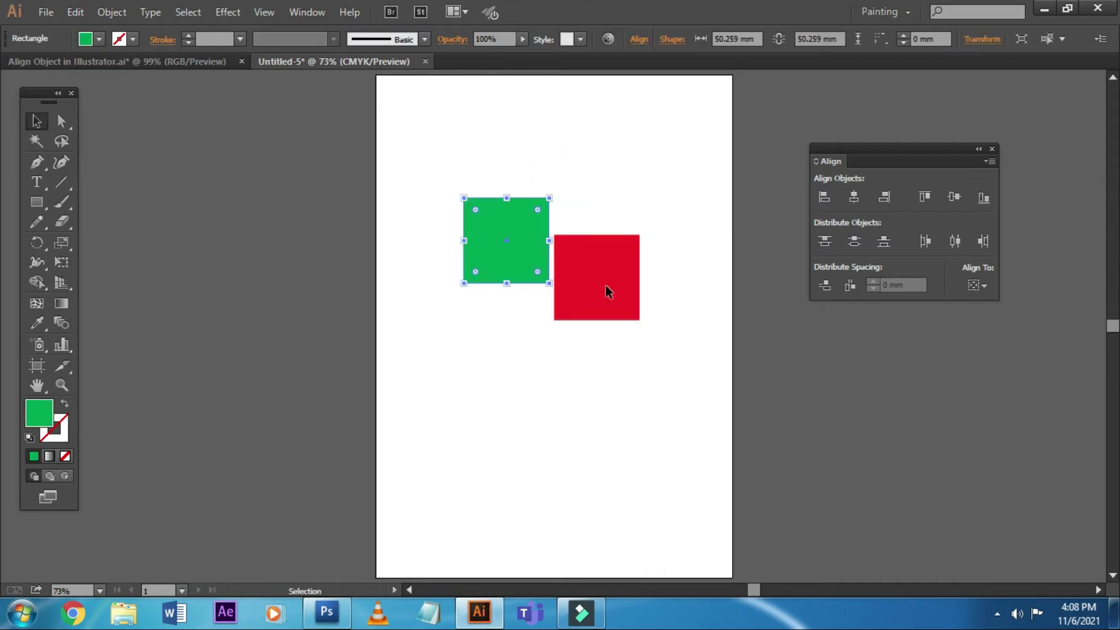
- Select both squares, set Align To to Selection, and left-align them
left_click_drag(606, 285, 626, 269)
left_click(671, 378)
left_click_drag(390, 154, 697, 367)
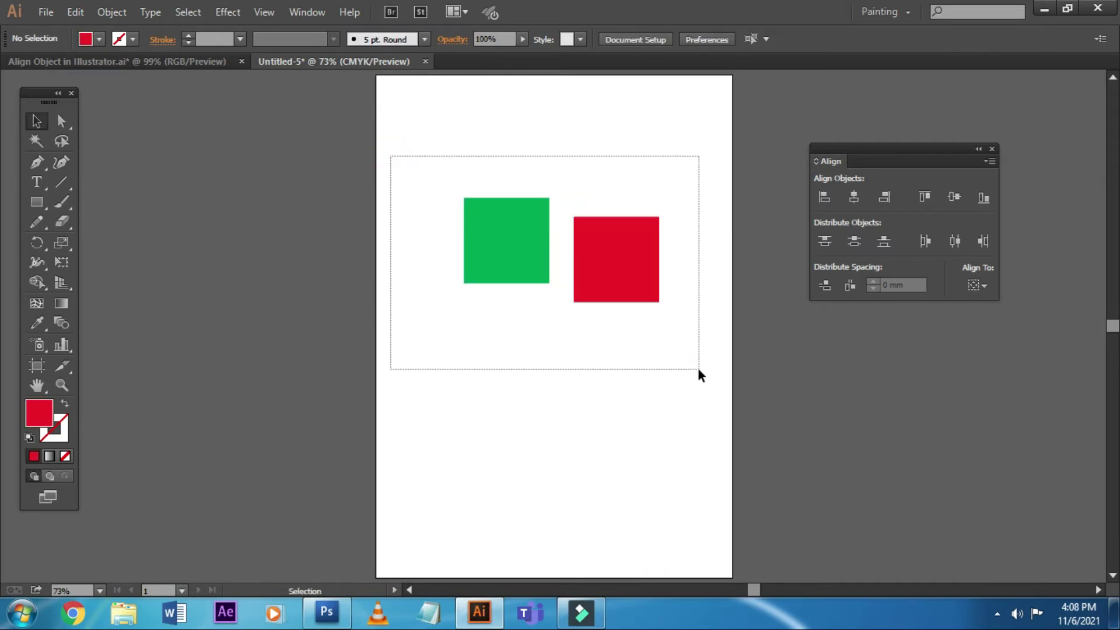
left_click(978, 284)
left_click(999, 304)
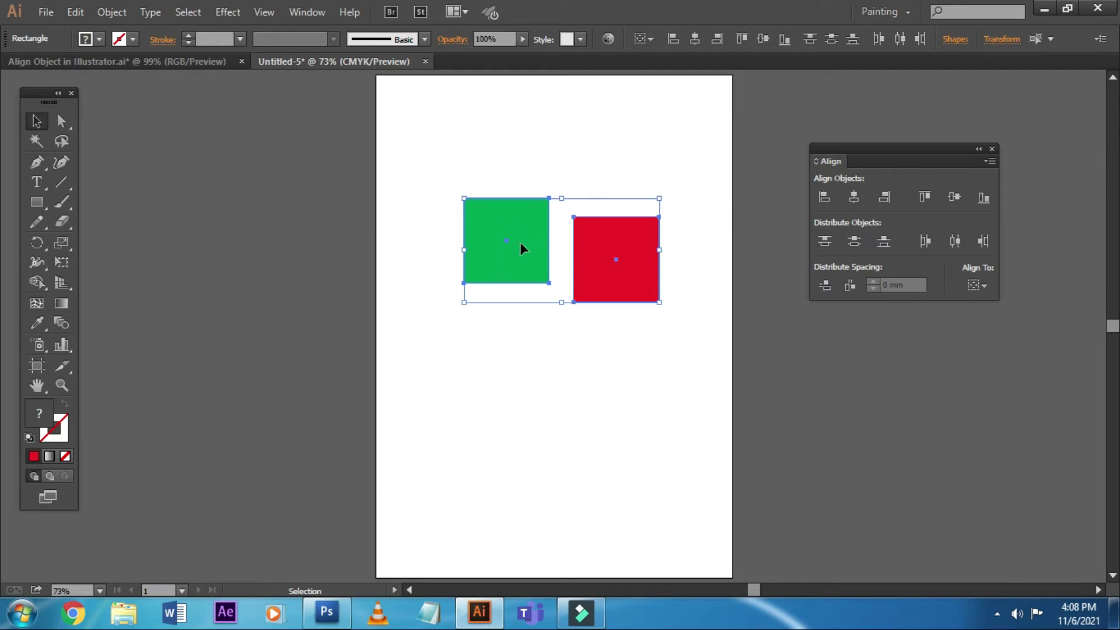
left_click(829, 195)
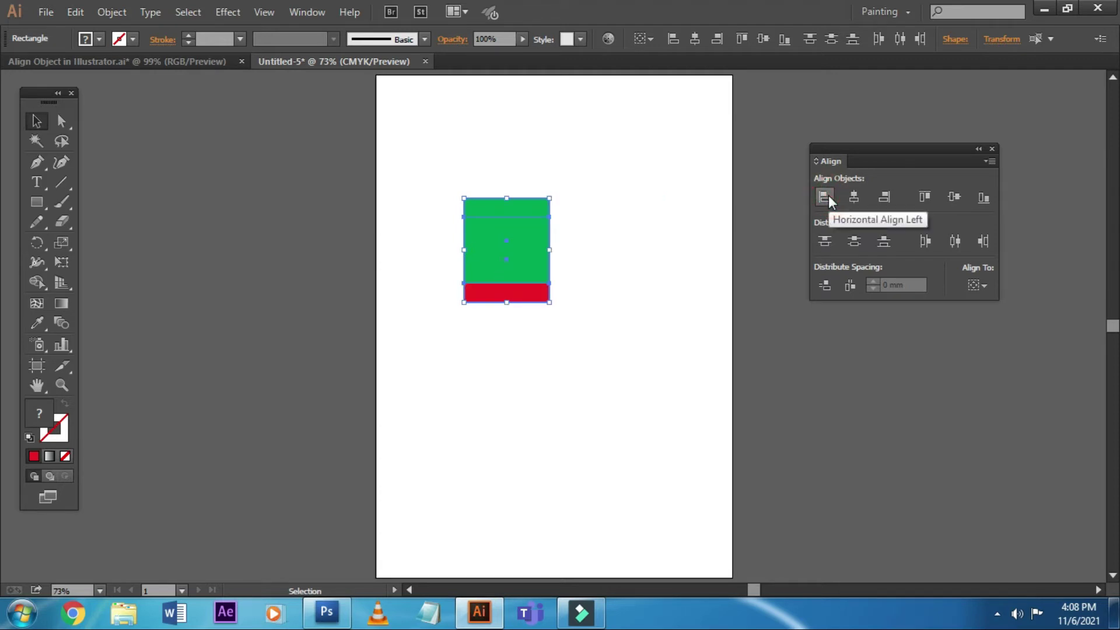
- Move the red square right to overlap green, reselect both, and top-align them
left_click(583, 226)
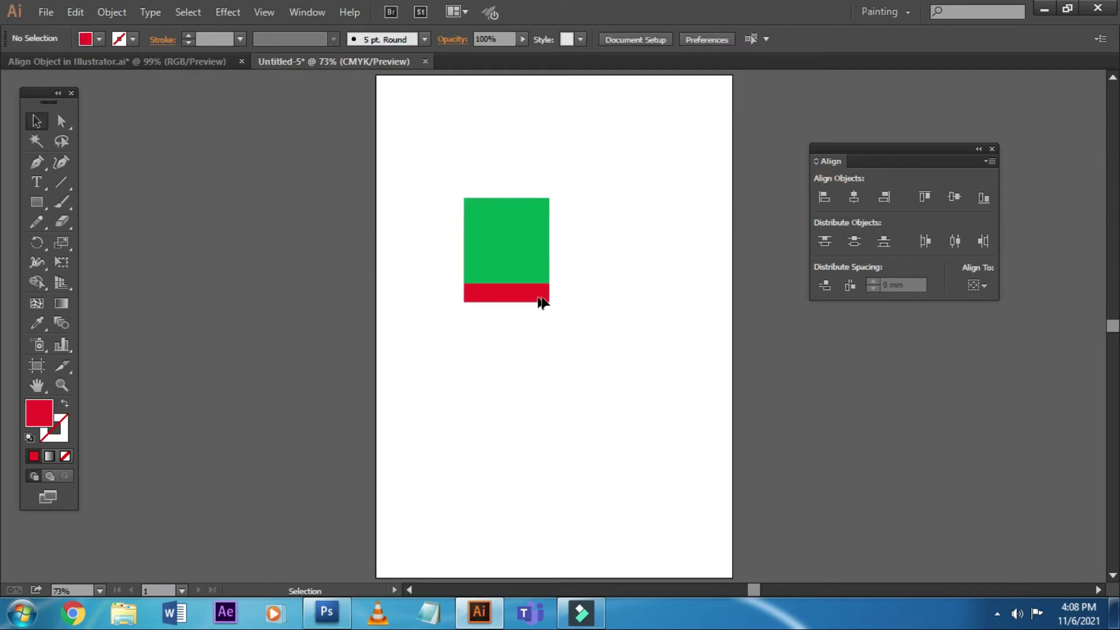
left_click_drag(540, 300, 596, 296)
left_click(640, 320)
left_click_drag(417, 167, 641, 329)
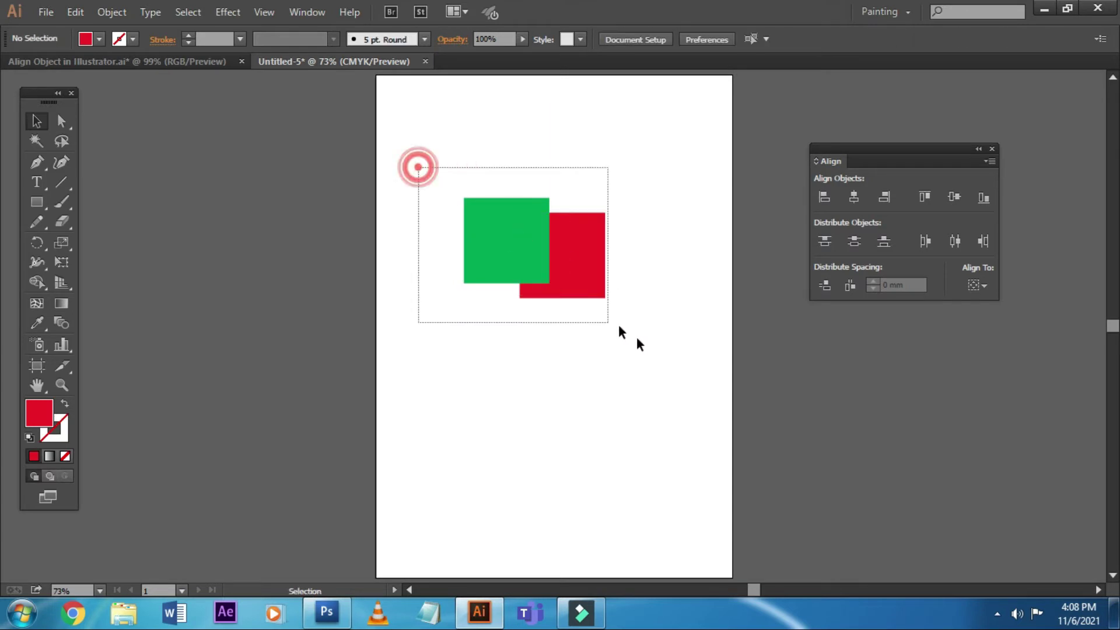
left_click(649, 304)
left_click_drag(372, 117, 719, 376)
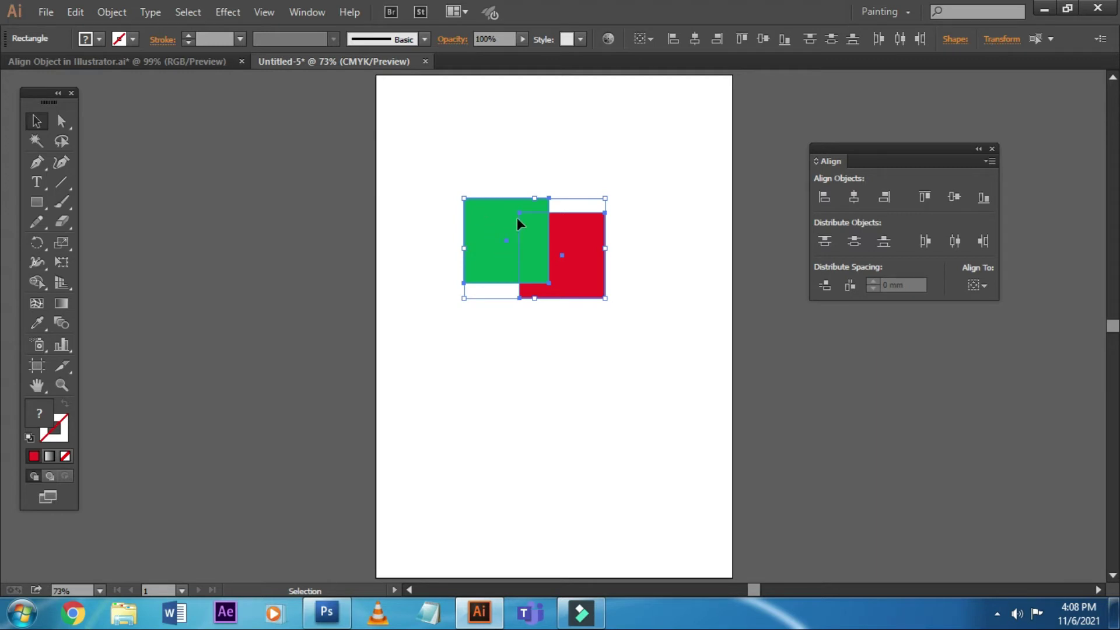
left_click(924, 199)
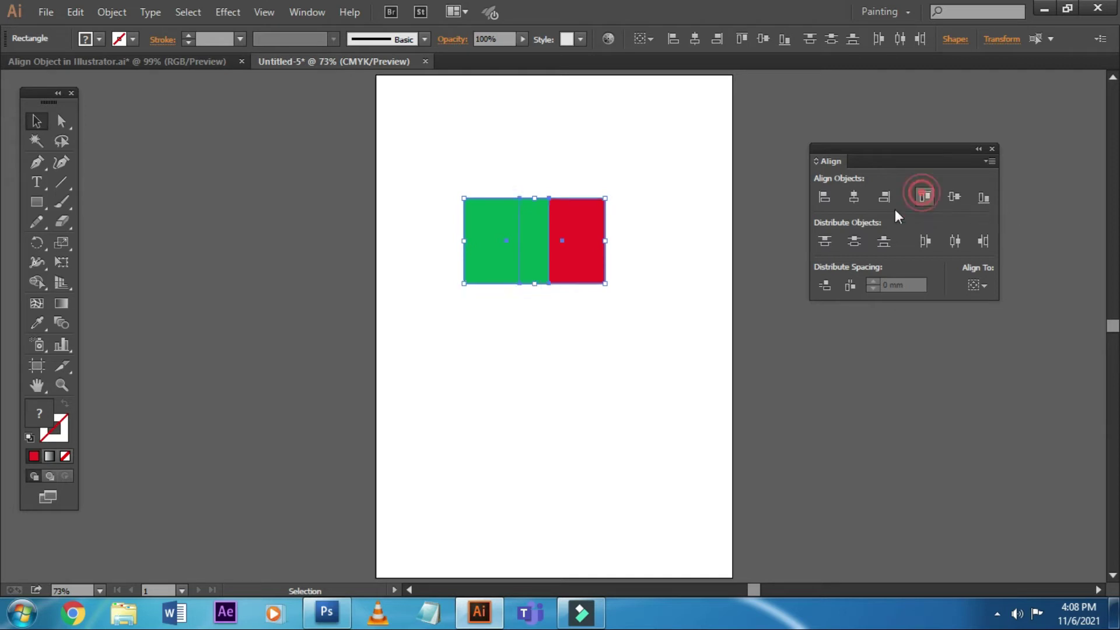
- Lower the red square, reselect both squares, and top-align them again
left_click(451, 168)
left_click_drag(569, 237, 568, 277)
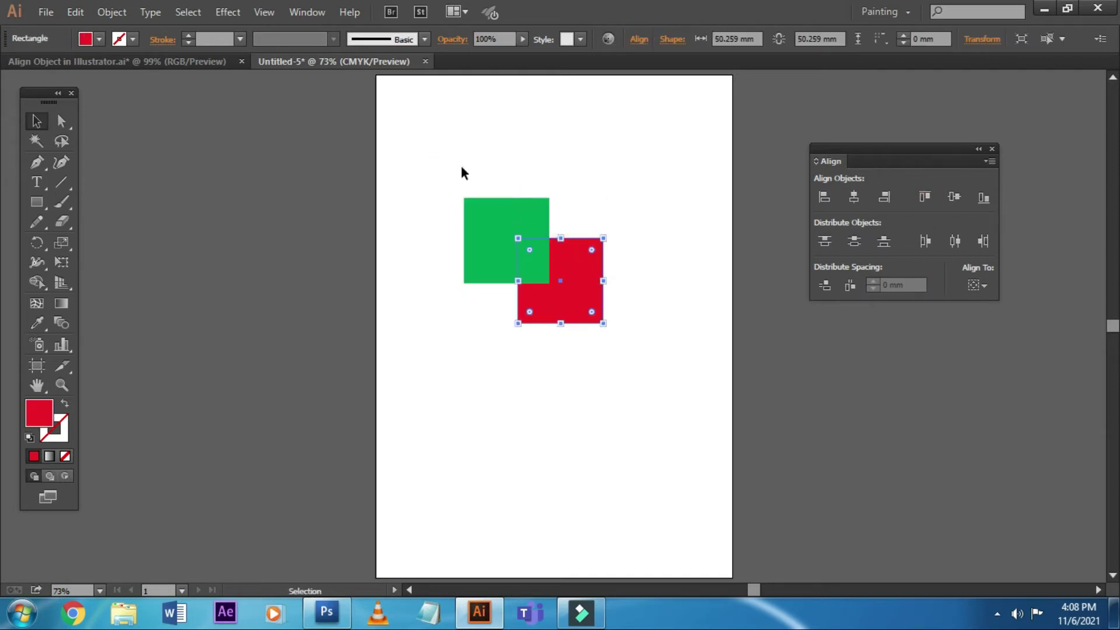
mouse_move(383, 158)
left_mouse_down()
mouse_move(636, 369)
mouse_move(688, 352)
left_mouse_up()
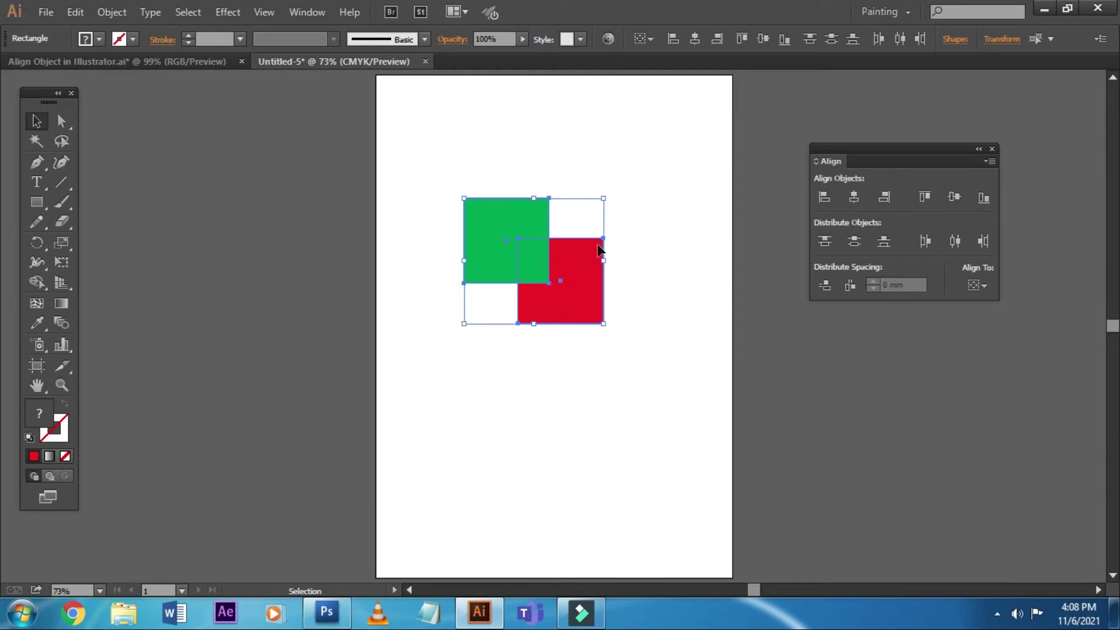
left_click(924, 199)
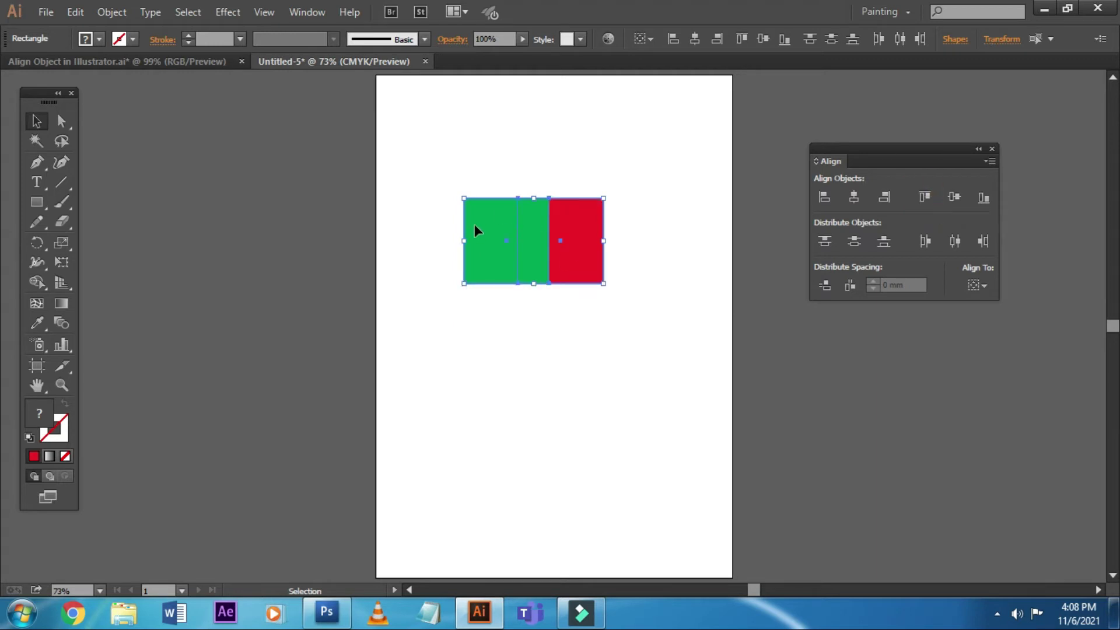
- Move the red square below the green, select both, and bottom-align them
left_click(646, 222)
left_click_drag(587, 229, 592, 286)
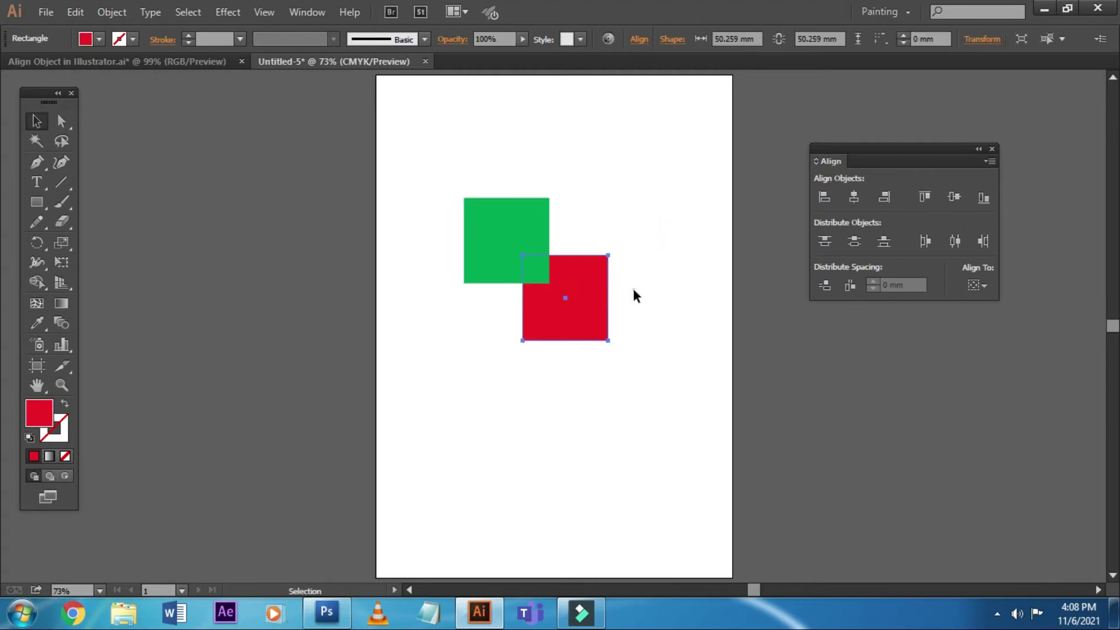
left_click(633, 288)
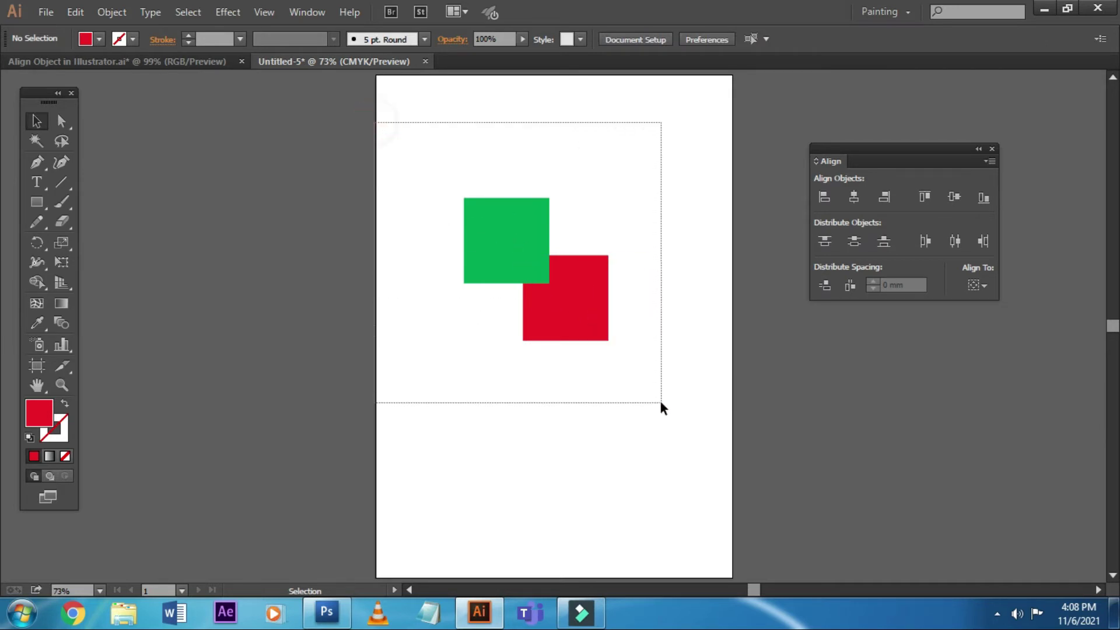
left_click_drag(380, 120, 660, 398)
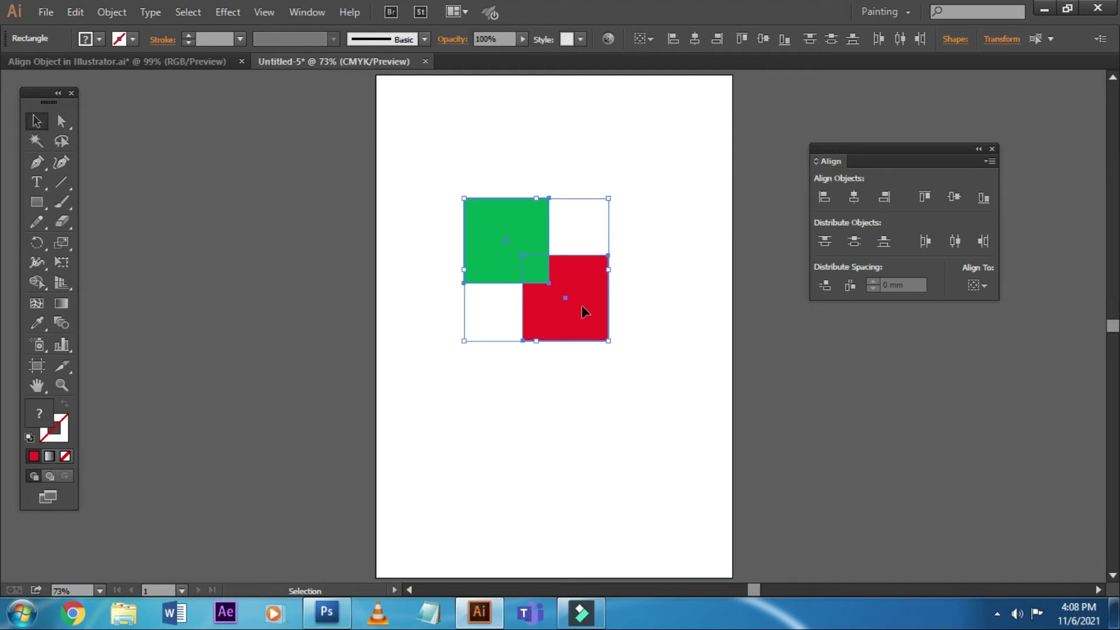
left_click(982, 201)
- Place green upper left and red lower right, then show Align To choices with red selected
left_click(710, 373)
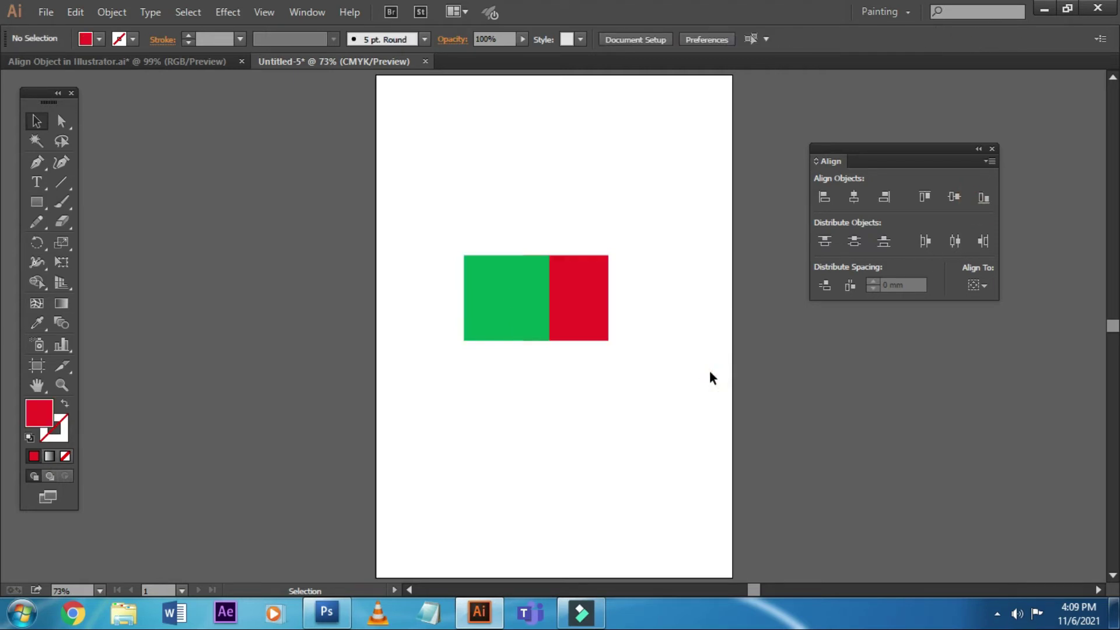
left_click_drag(513, 302, 510, 235)
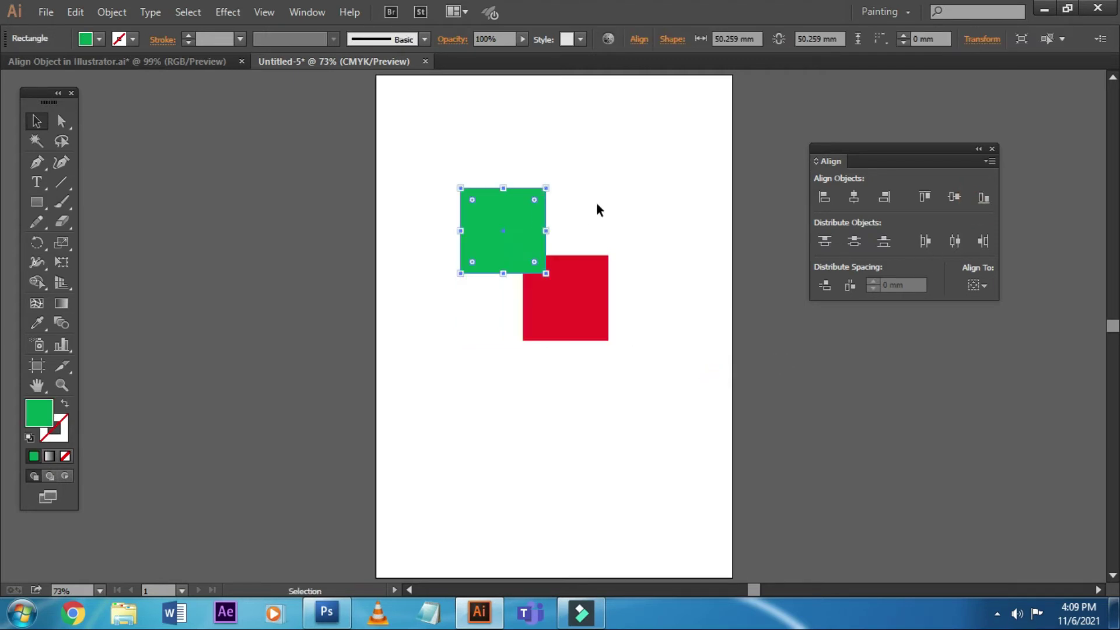
left_click(600, 204)
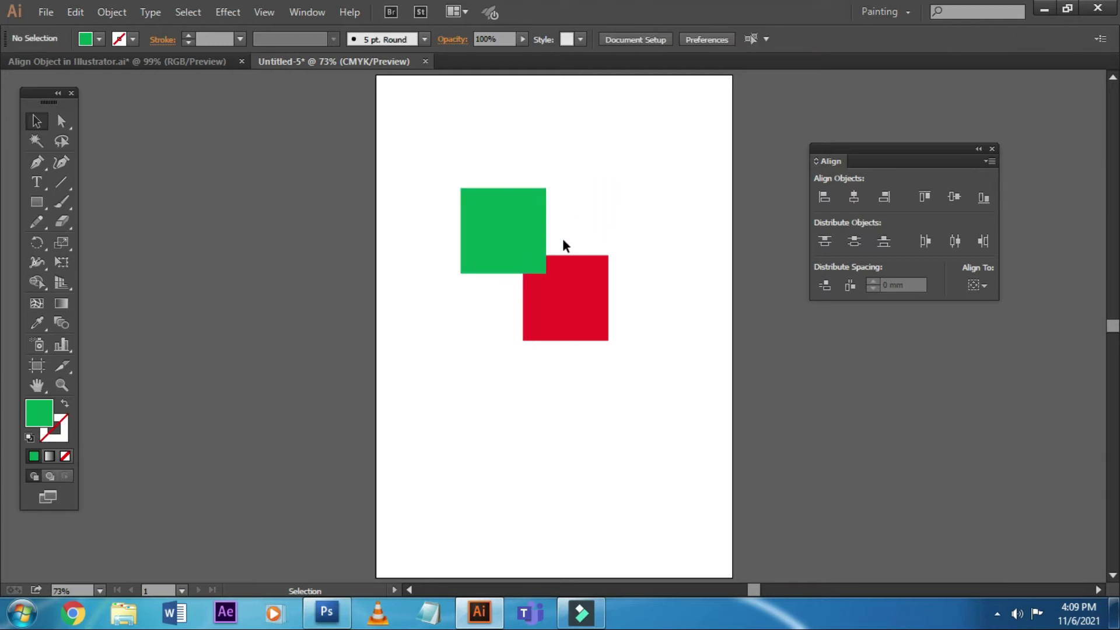
left_click(593, 205)
left_click_drag(520, 305, 565, 294)
left_click(979, 285)
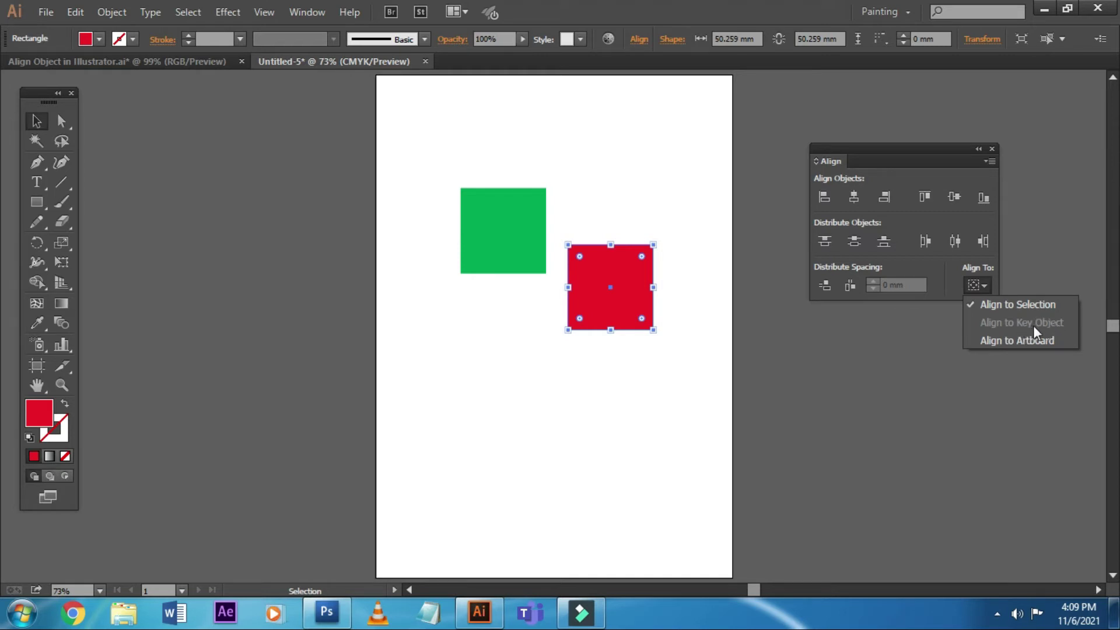
- Select both squares and set Align To to Align to Key Object
left_click(590, 398)
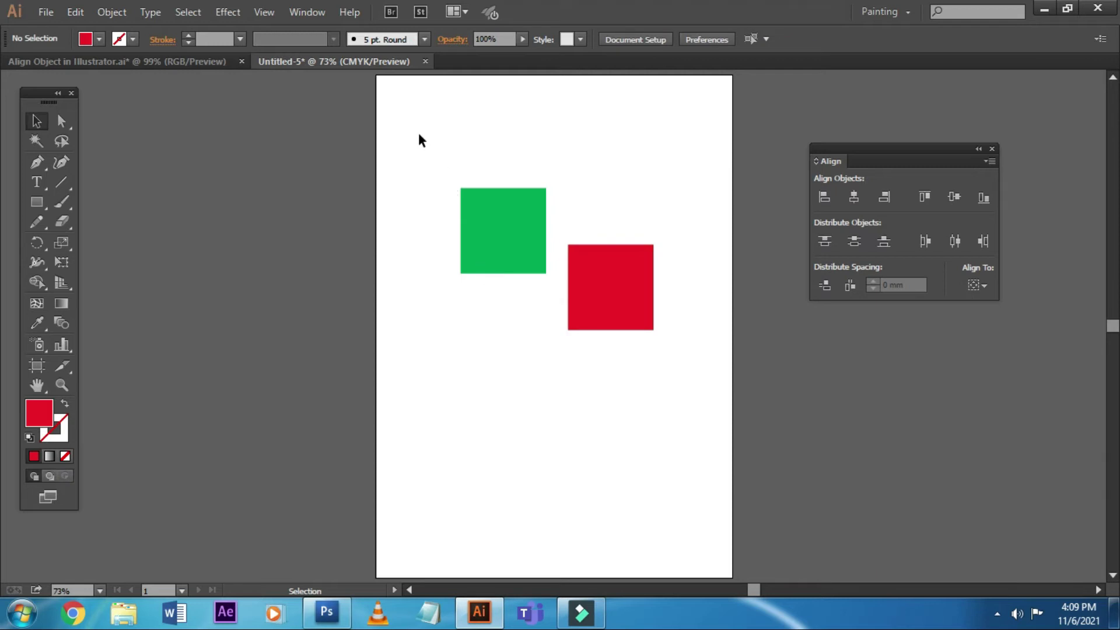
left_click_drag(418, 140, 702, 372)
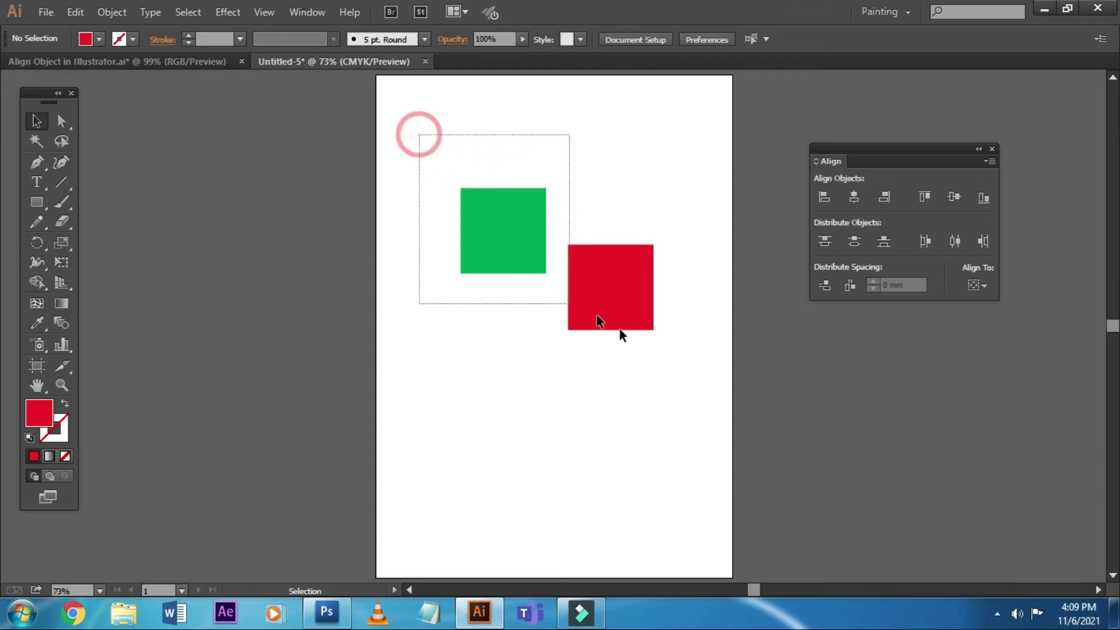
left_click(986, 285)
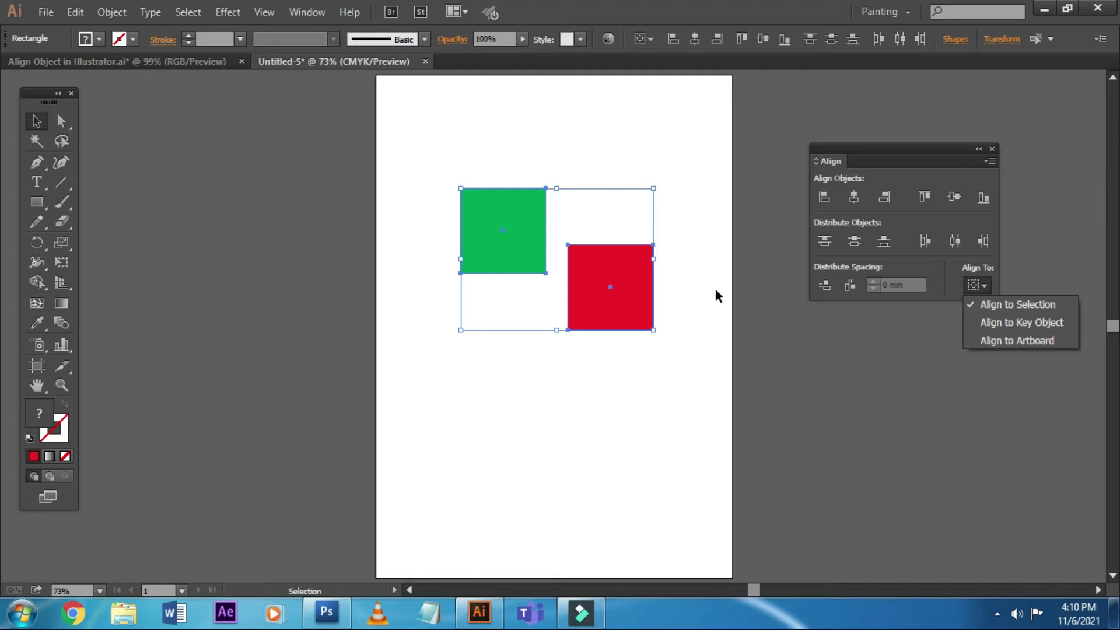
left_click(1021, 322)
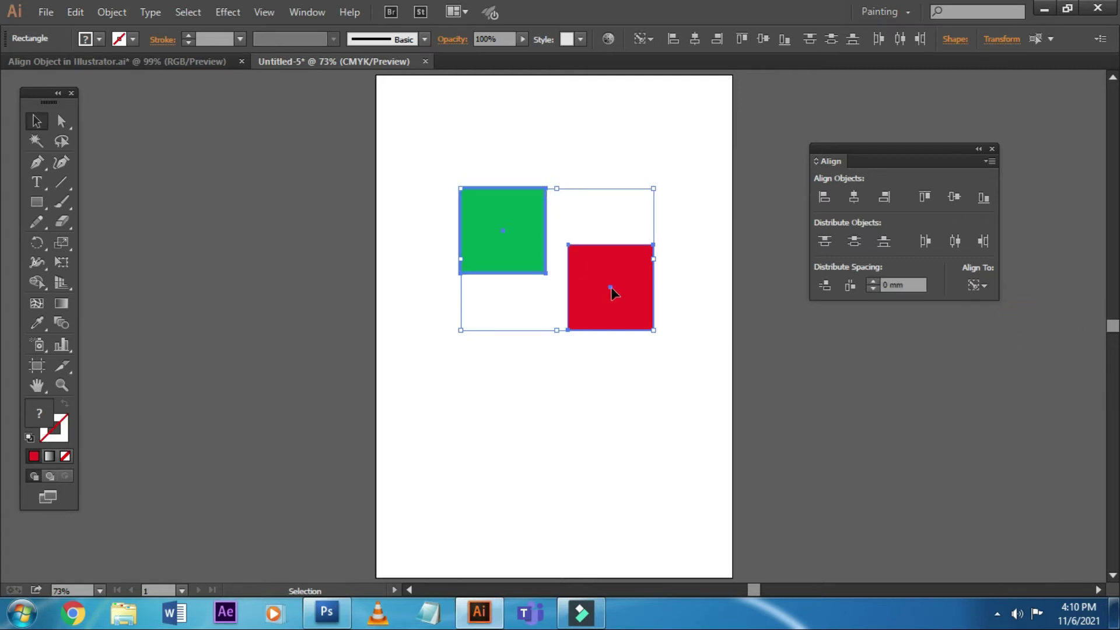
- Make the red square the key object and left-align the green square onto it
left_click(983, 283)
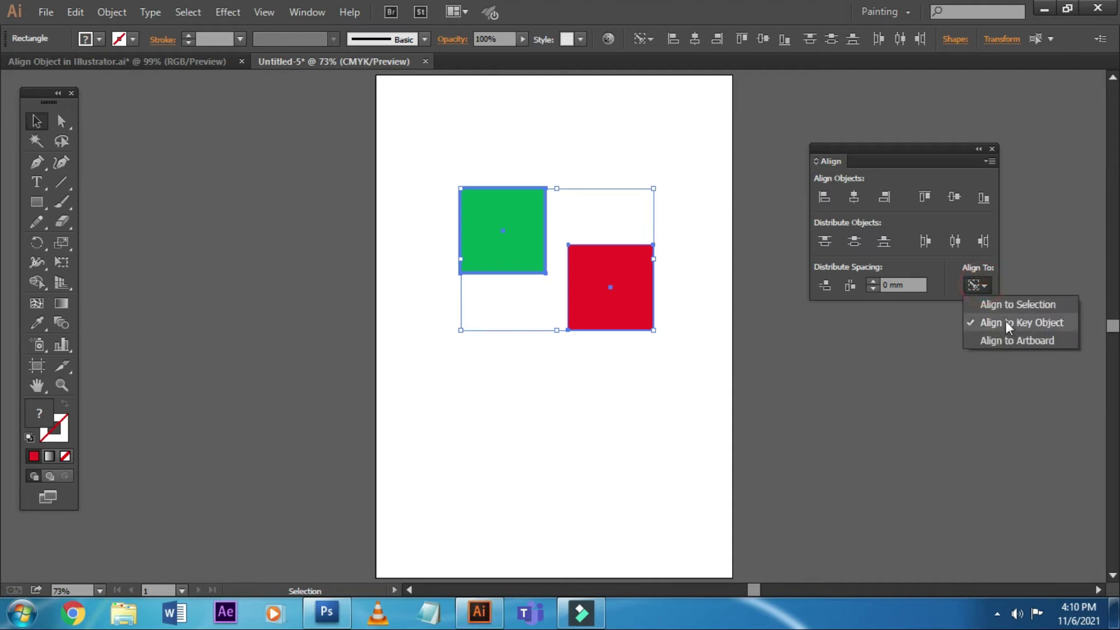
left_click(1006, 321)
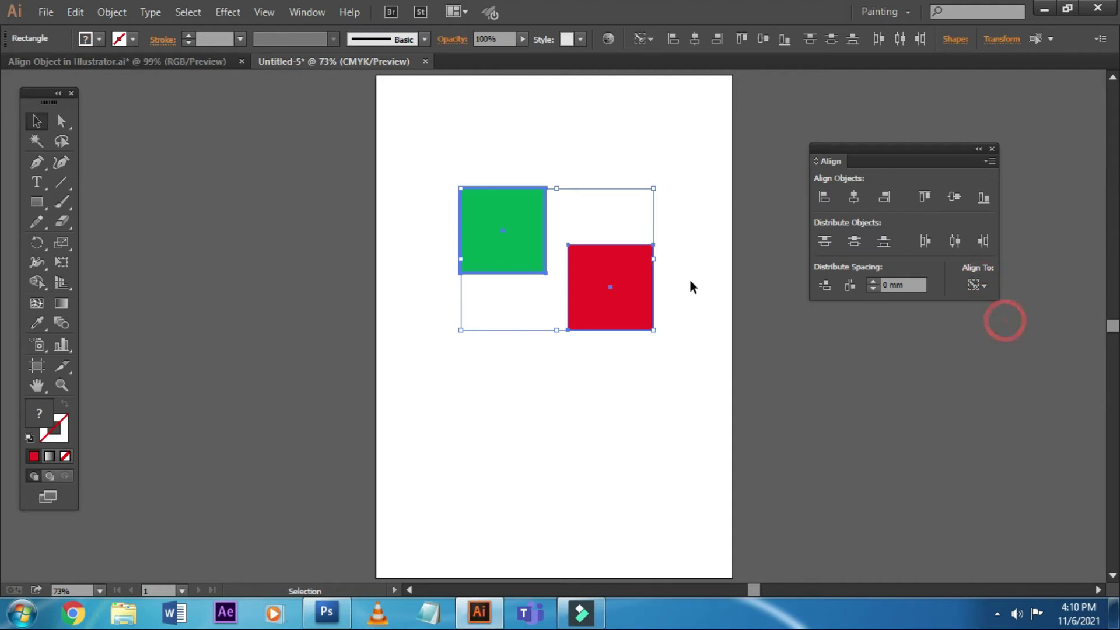
left_click(620, 273)
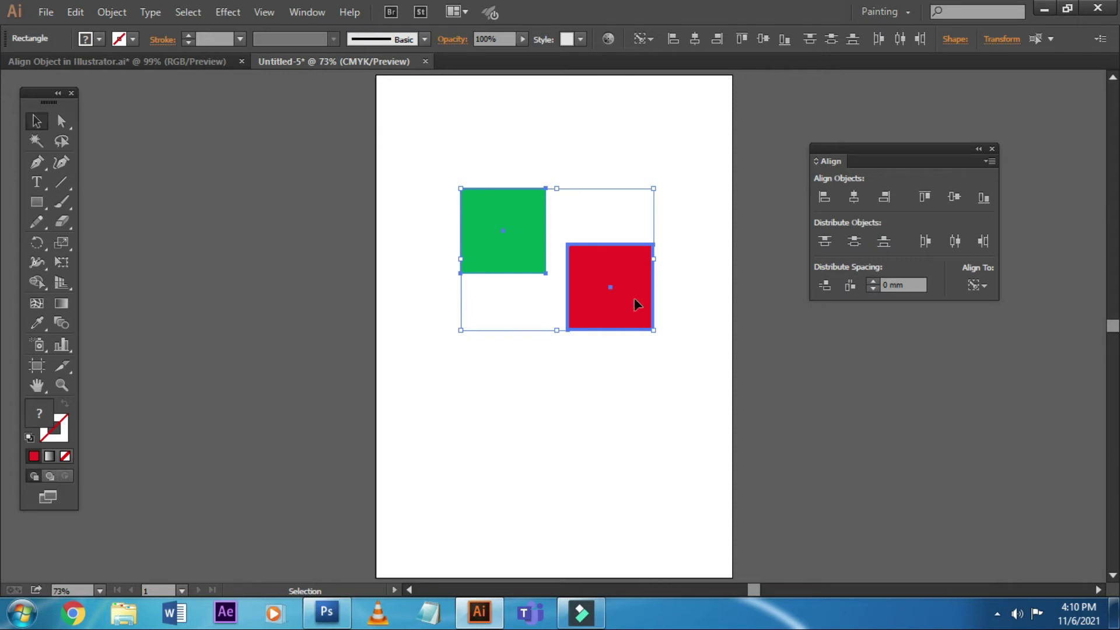
left_click(829, 196)
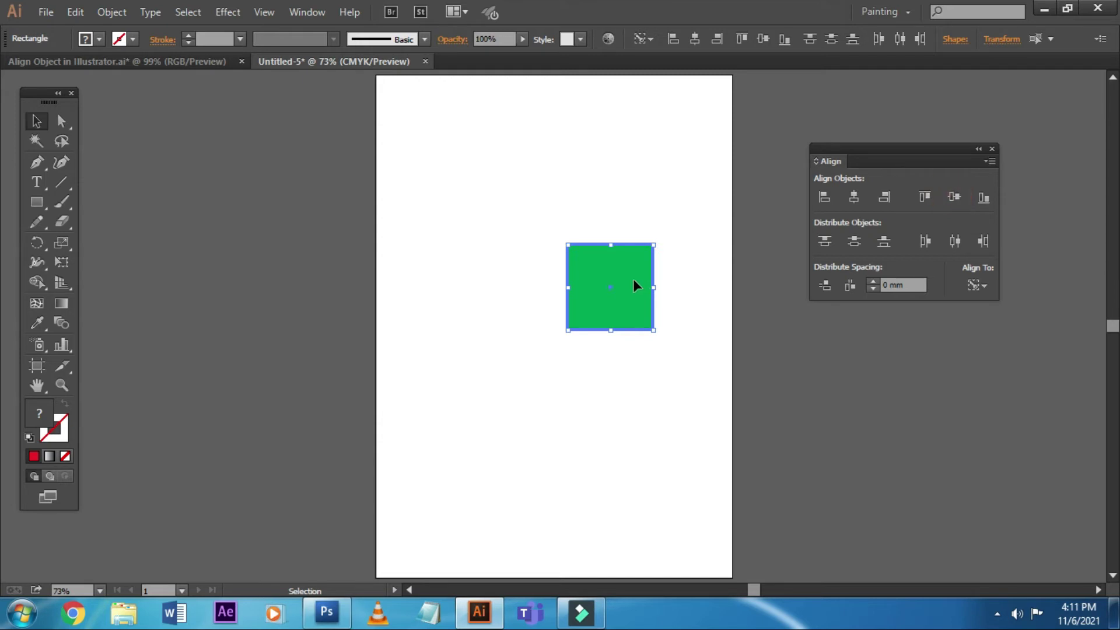
- Move the green square back up-left and select both squares
left_click(720, 339)
mouse_move(604, 294)
left_mouse_down()
mouse_move(569, 286)
mouse_move(506, 212)
left_mouse_up()
left_click(608, 200)
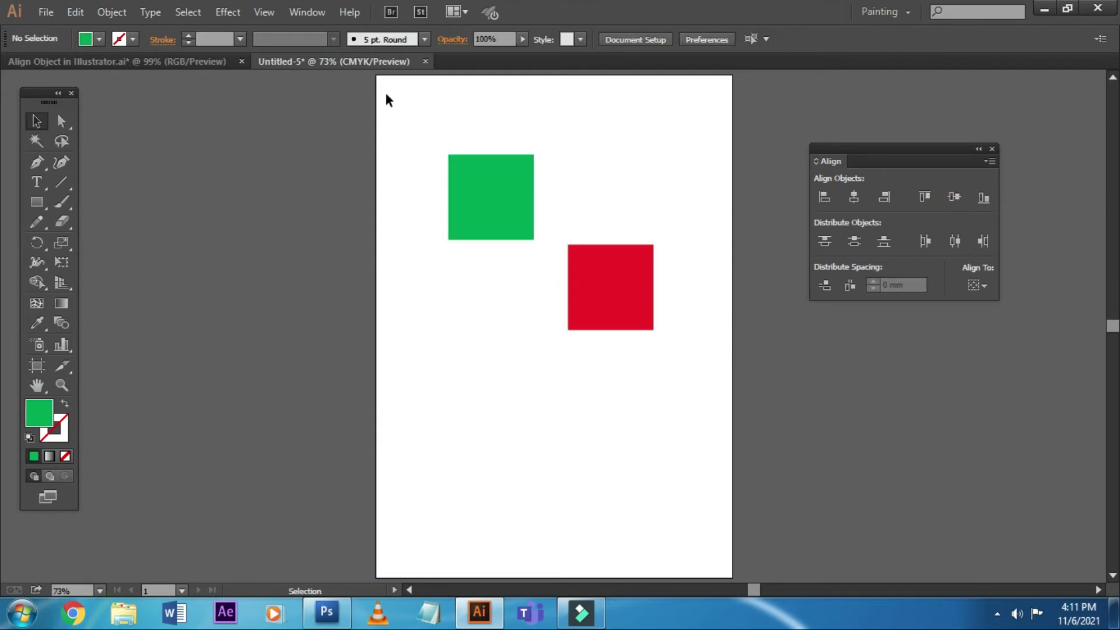
left_click_drag(439, 195, 710, 387)
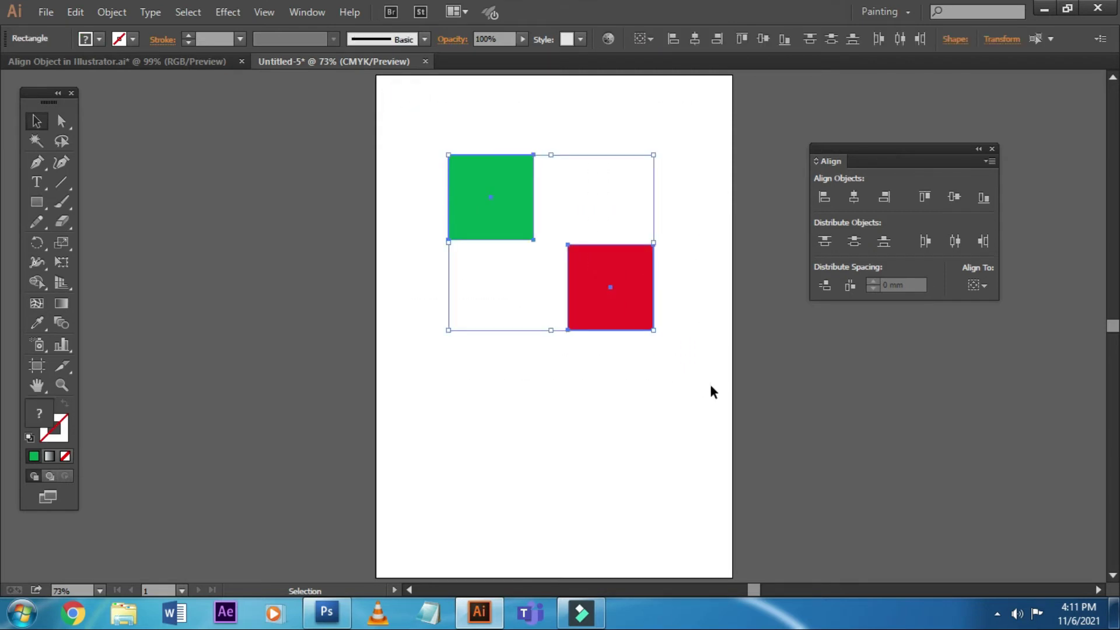
- Using Align to Key Object, left-align the red square under the green, then deselect
left_click(978, 285)
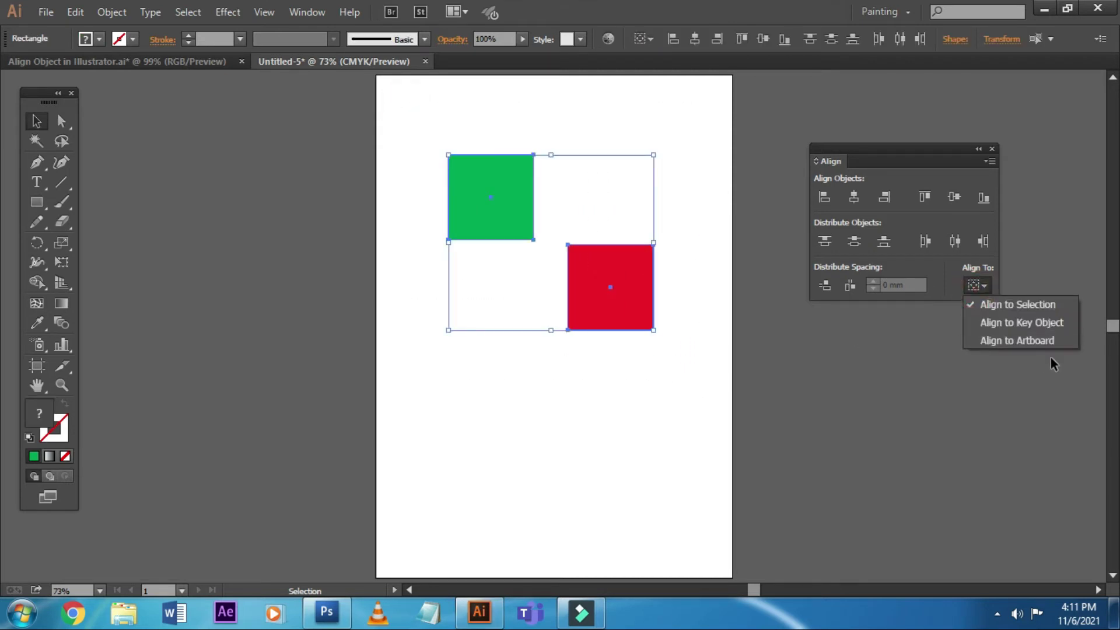
left_click(1035, 323)
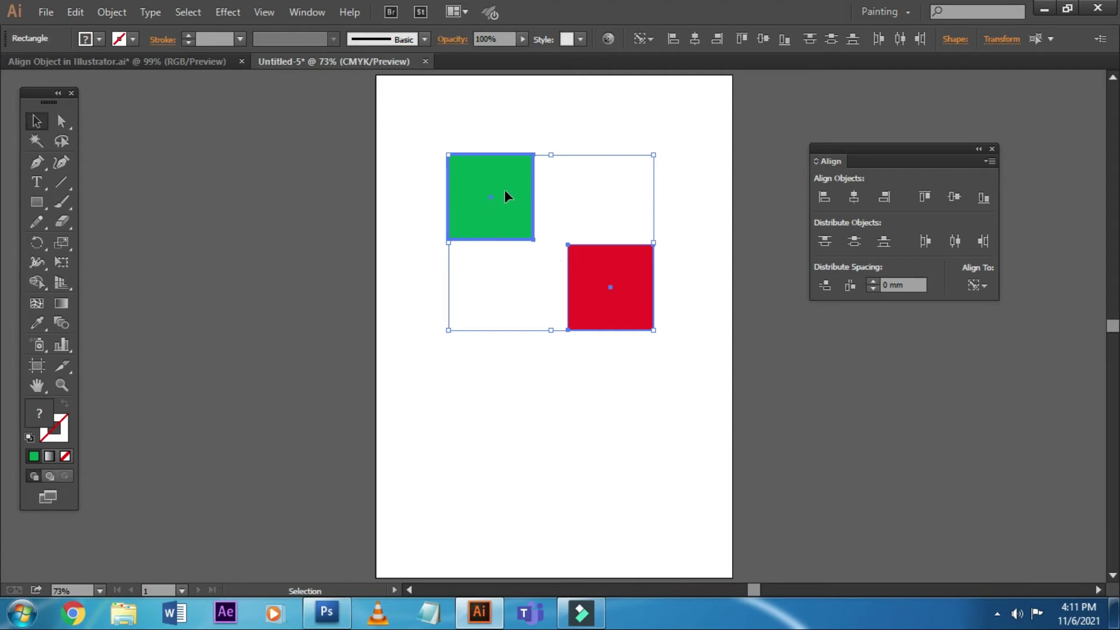
left_click(479, 173)
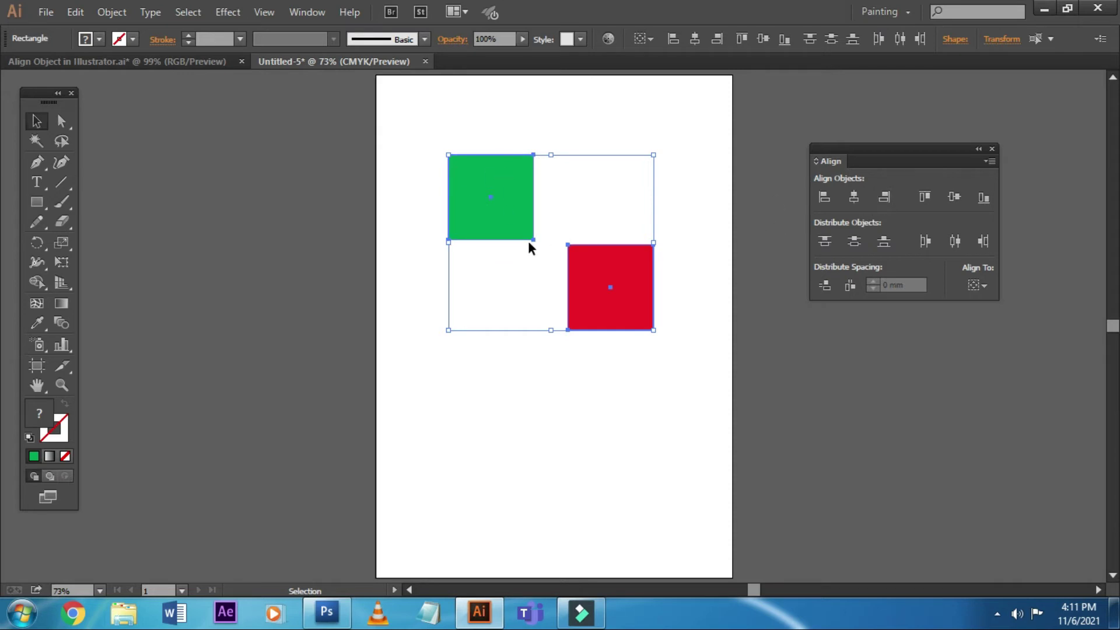
left_click(825, 198)
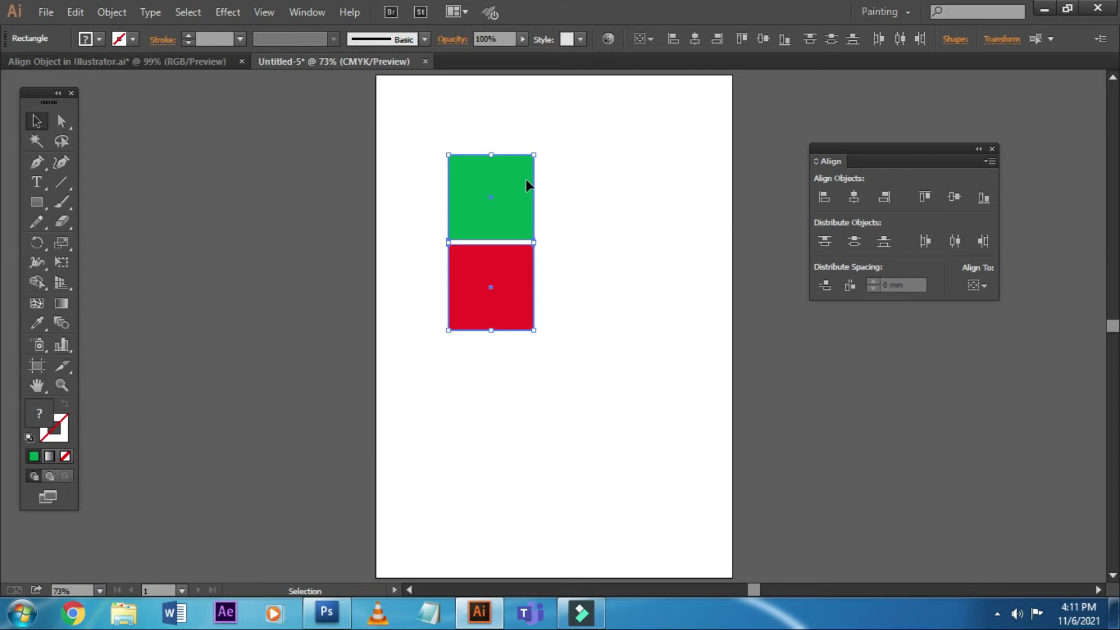
left_click(587, 283)
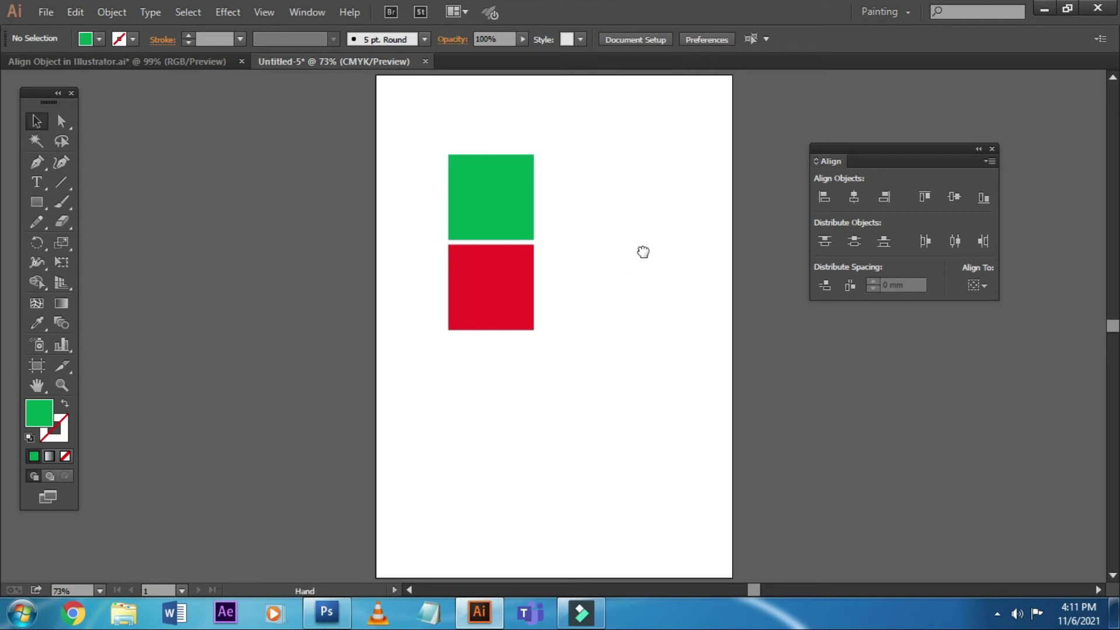
- Duplicate the red square to its right and give the copy an orange fill
mouse_move(441, 286)
left_mouse_down()
mouse_move(476, 308)
mouse_move(570, 306)
left_mouse_up()
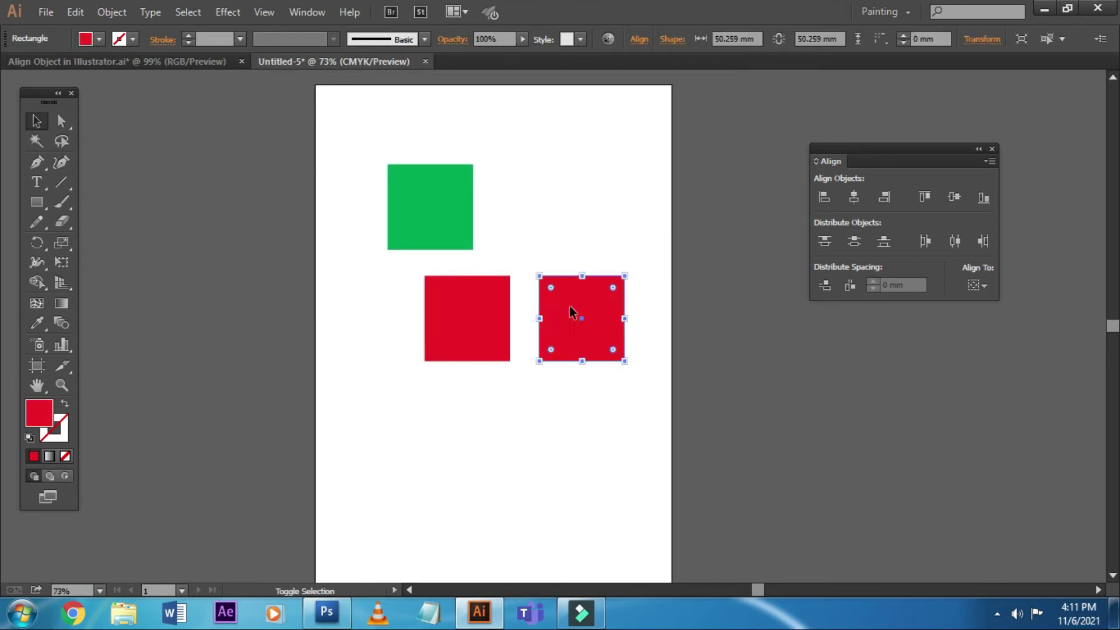
left_click(100, 39)
left_click(114, 67)
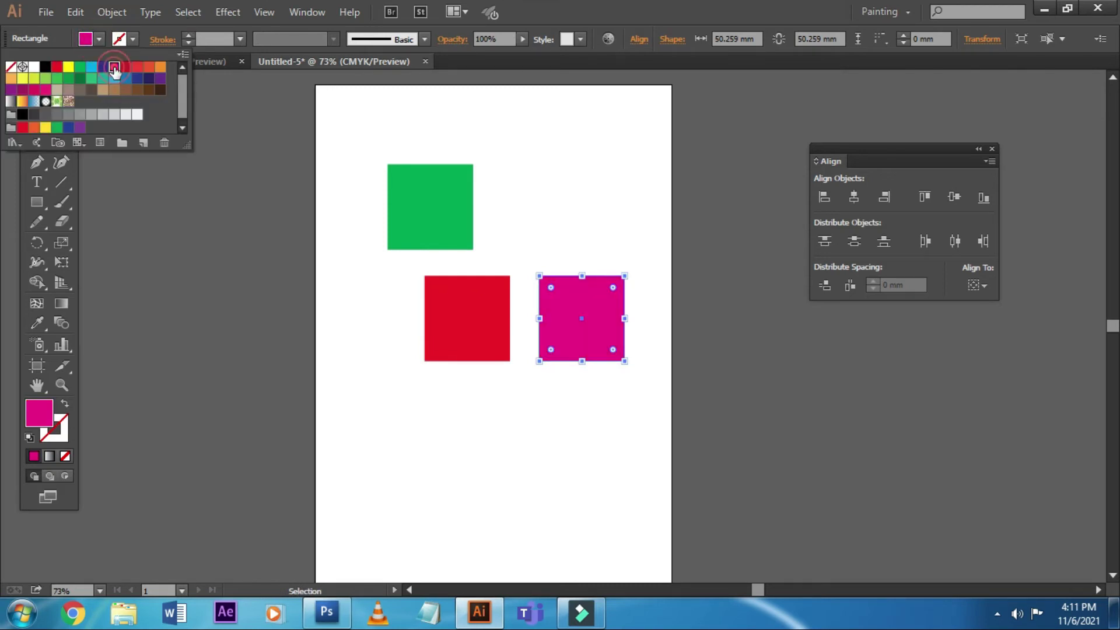
left_click(149, 66)
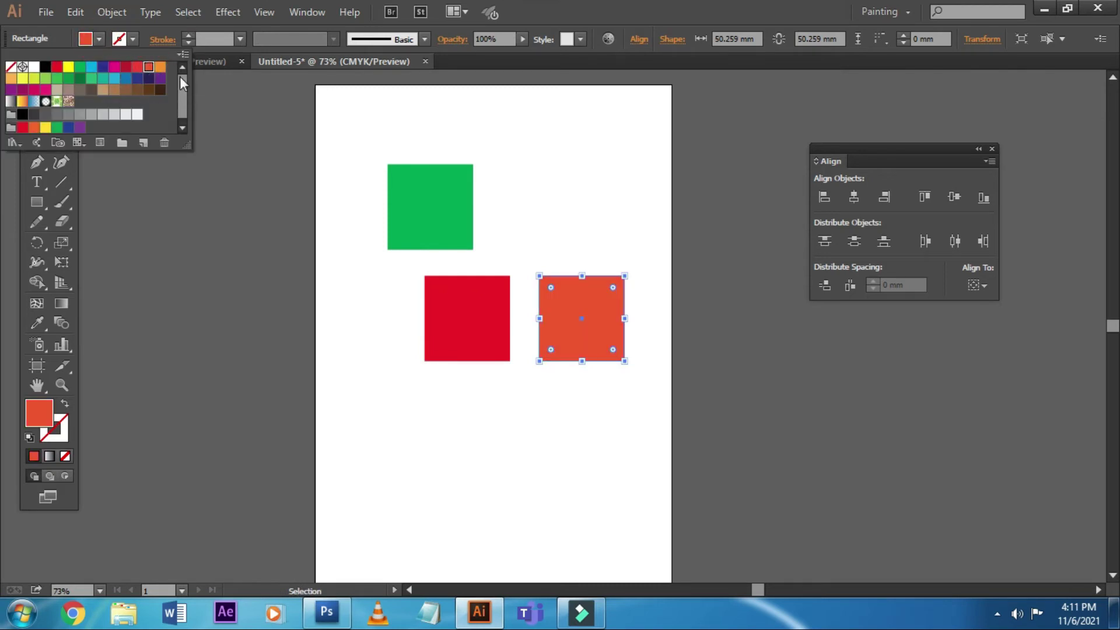
left_click(160, 66)
- Stagger the green, red and orange squares diagonally, then marquee-select all three
left_click(551, 146)
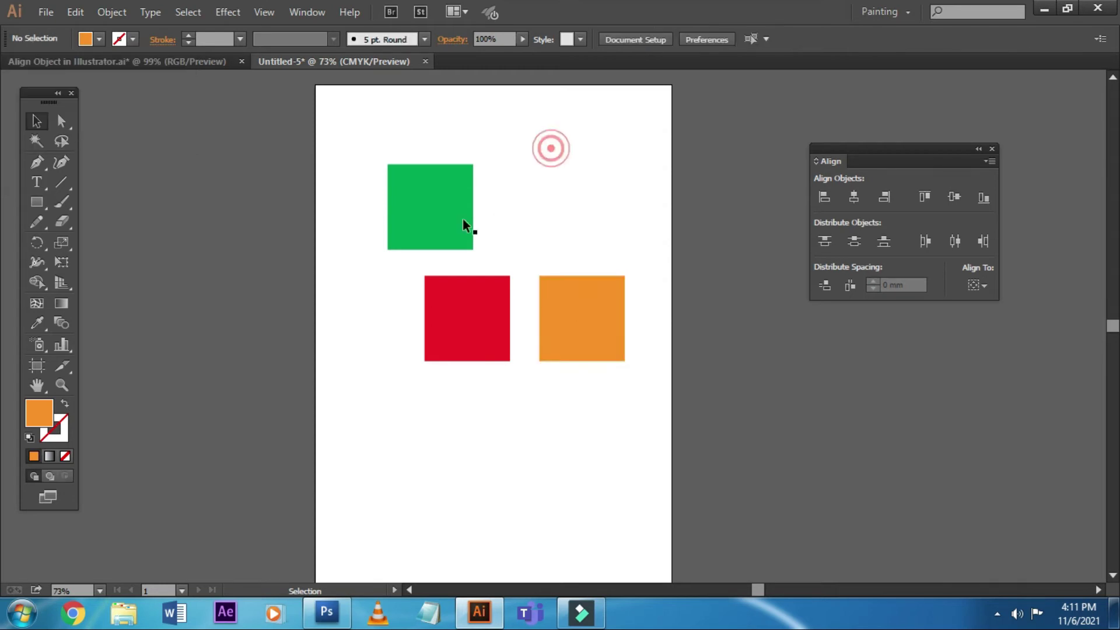
left_click_drag(453, 210, 413, 204)
left_click_drag(478, 328, 486, 302)
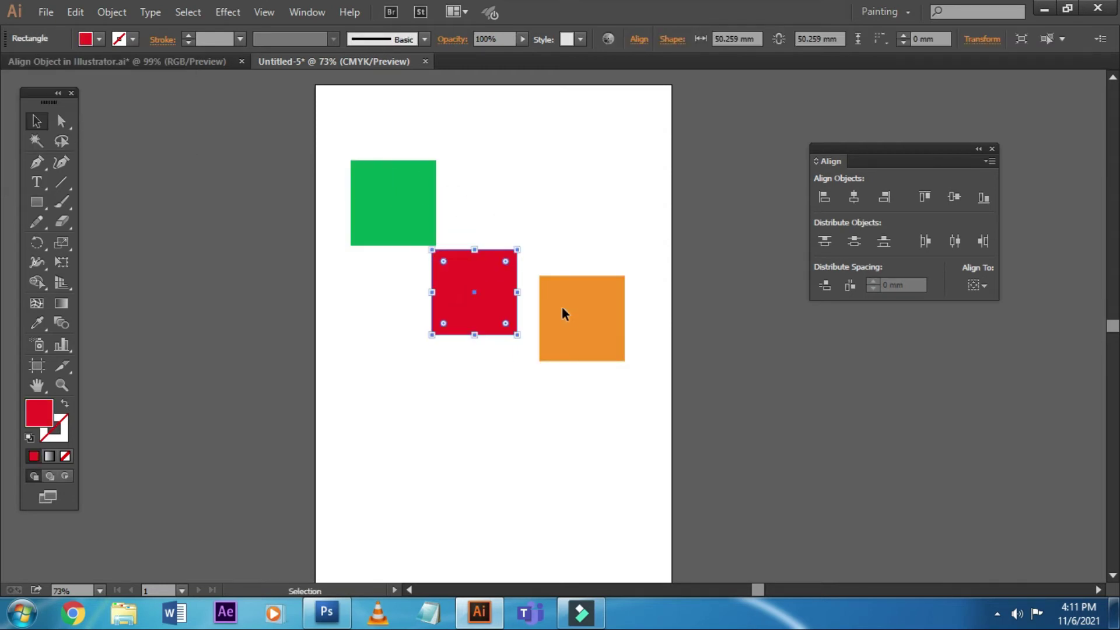
left_click_drag(551, 309, 568, 301)
left_click_drag(491, 300, 506, 300)
left_click(522, 151)
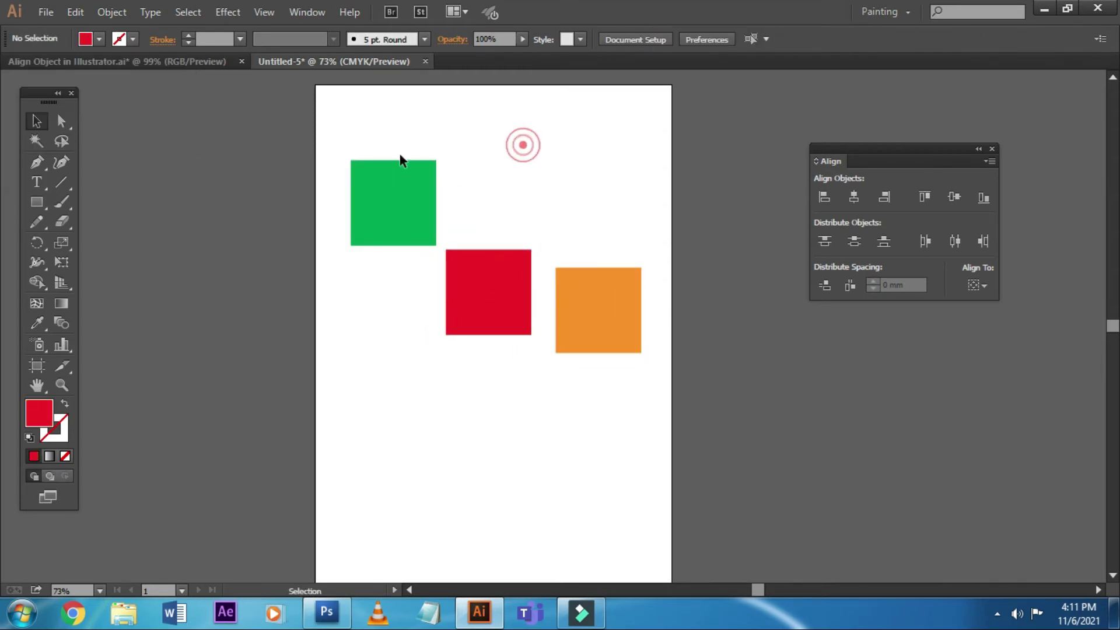
mouse_move(311, 126)
left_mouse_down()
mouse_move(543, 329)
mouse_move(706, 445)
left_mouse_up()
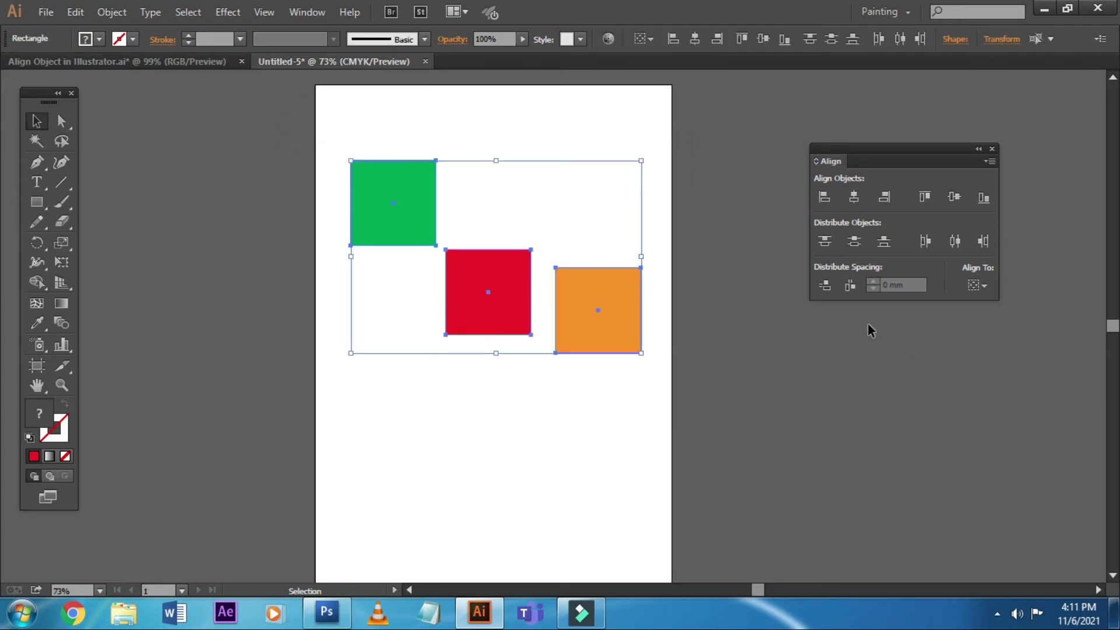
left_click(979, 288)
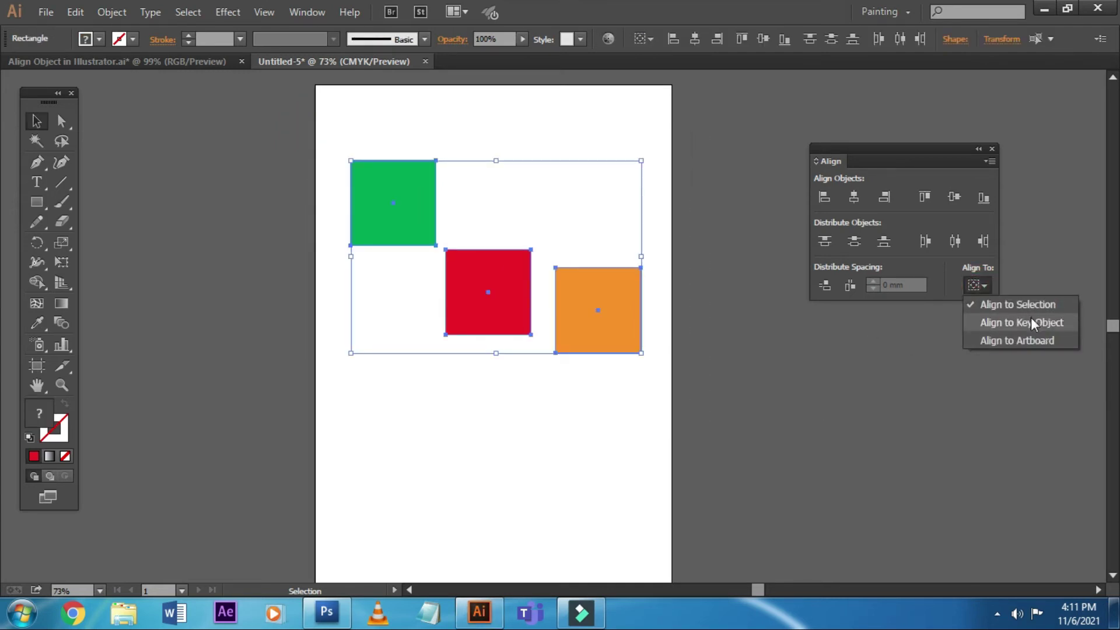
left_click(1032, 324)
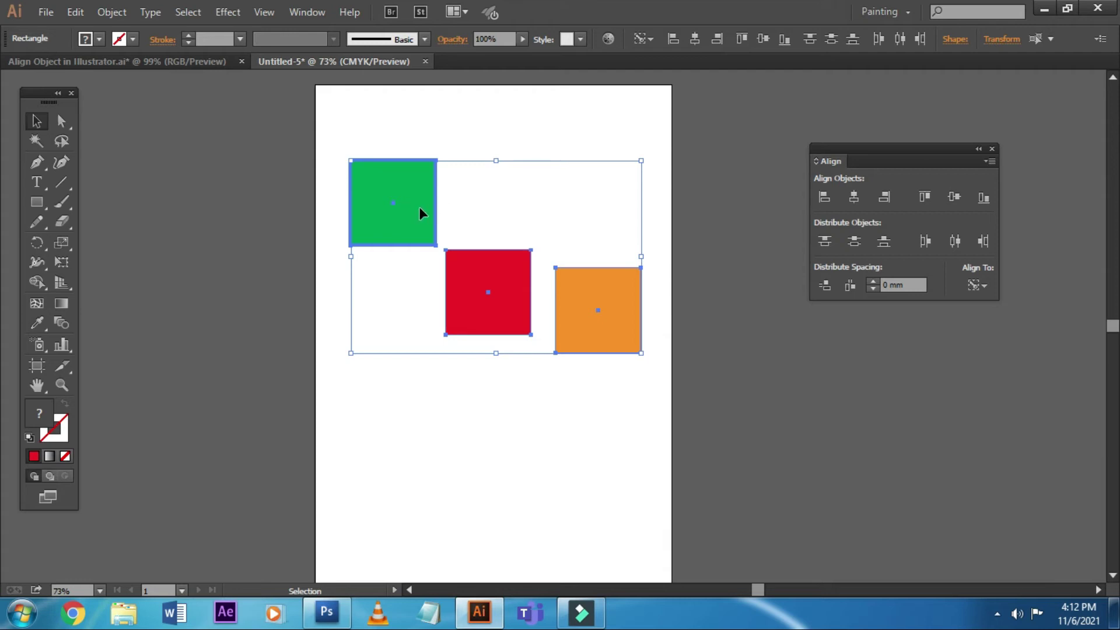
left_click(407, 186)
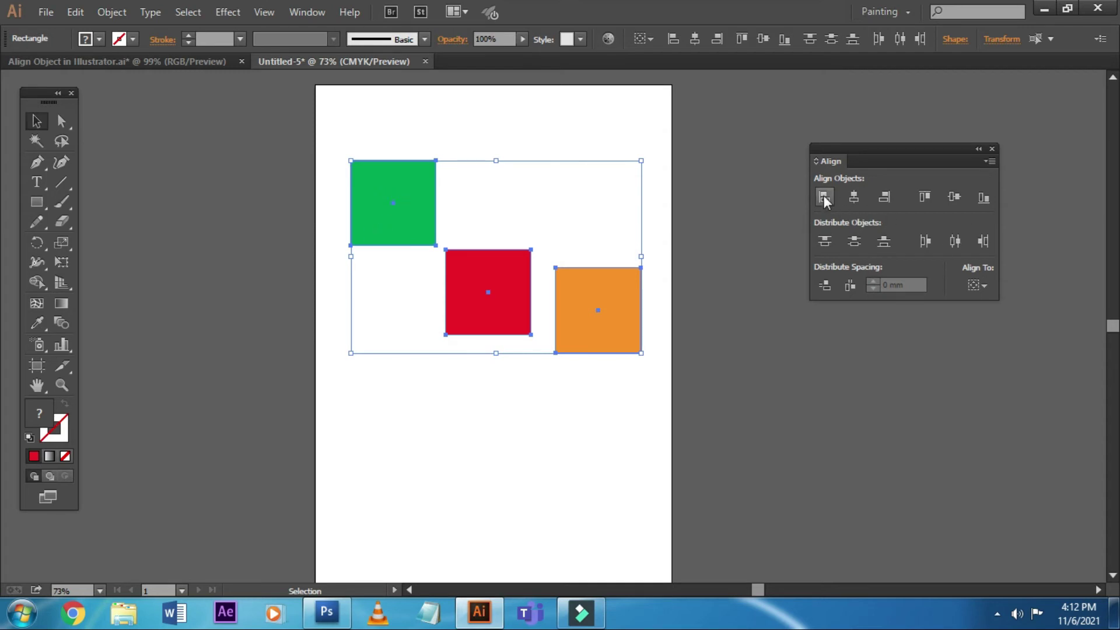
left_click(982, 286)
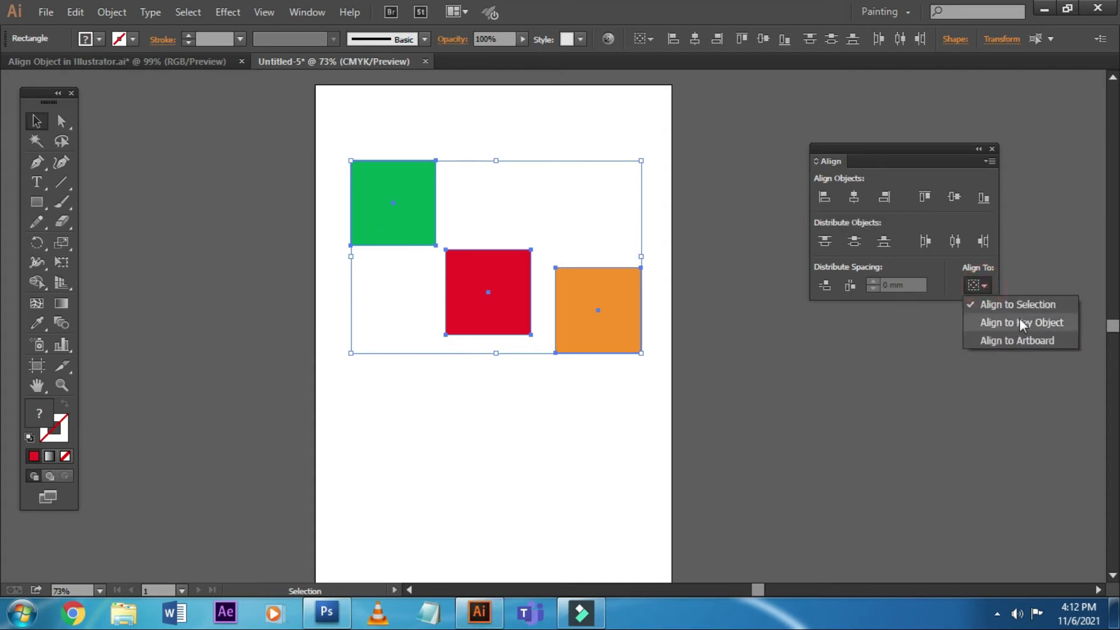
left_click(1039, 326)
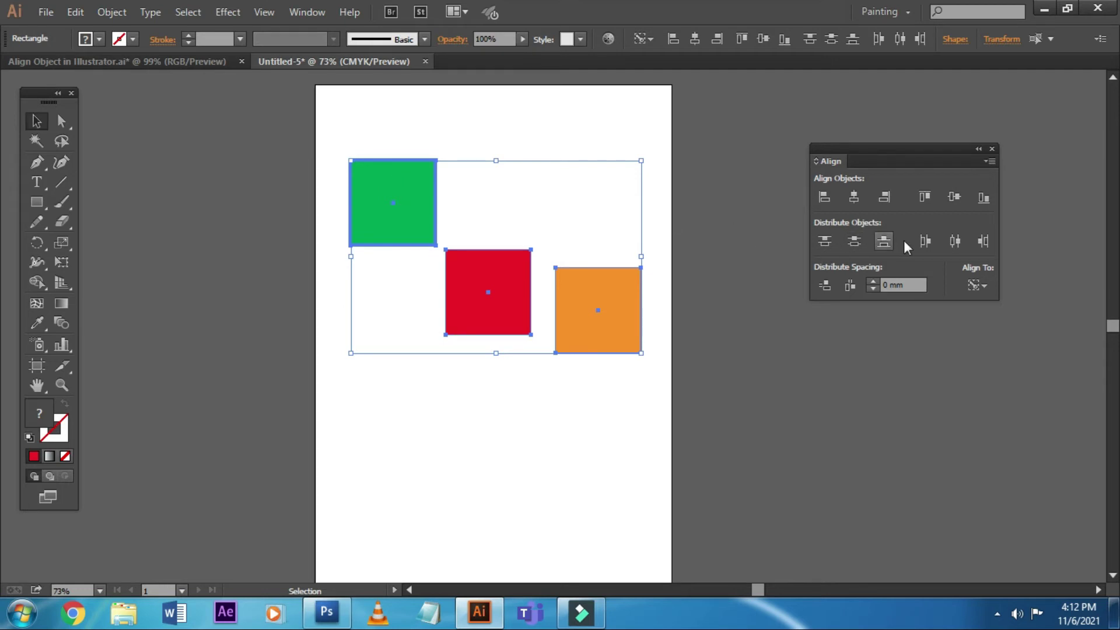
left_click(824, 198)
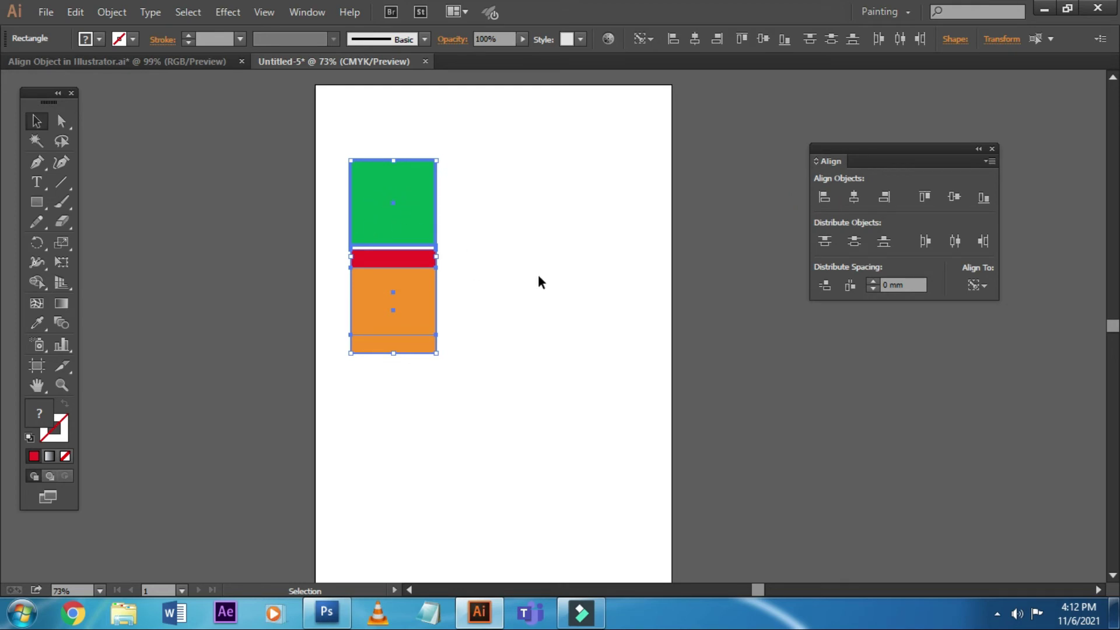
key("ctrl+z")
key("ctrl+z")
left_click(565, 197)
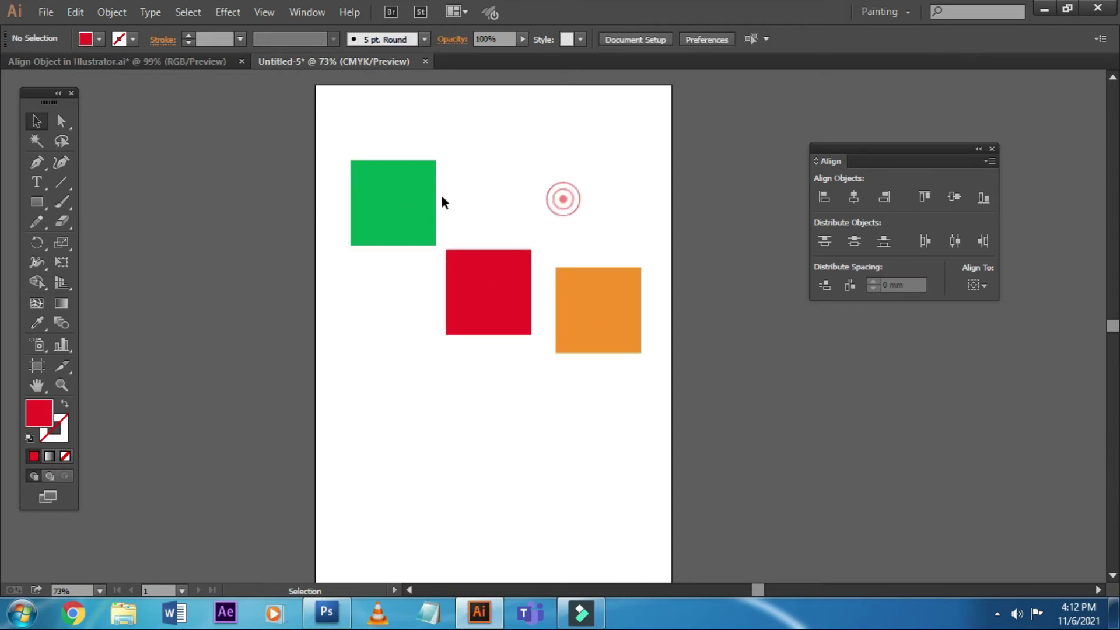
left_click_drag(290, 145, 626, 338)
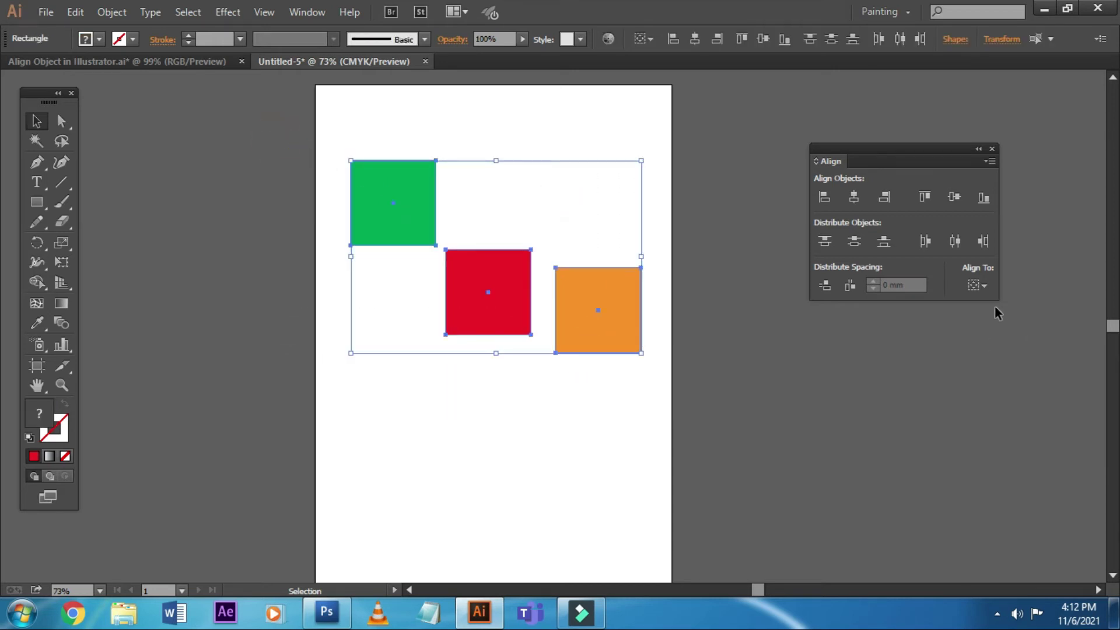
left_click(982, 286)
left_click(1000, 322)
left_click(373, 210)
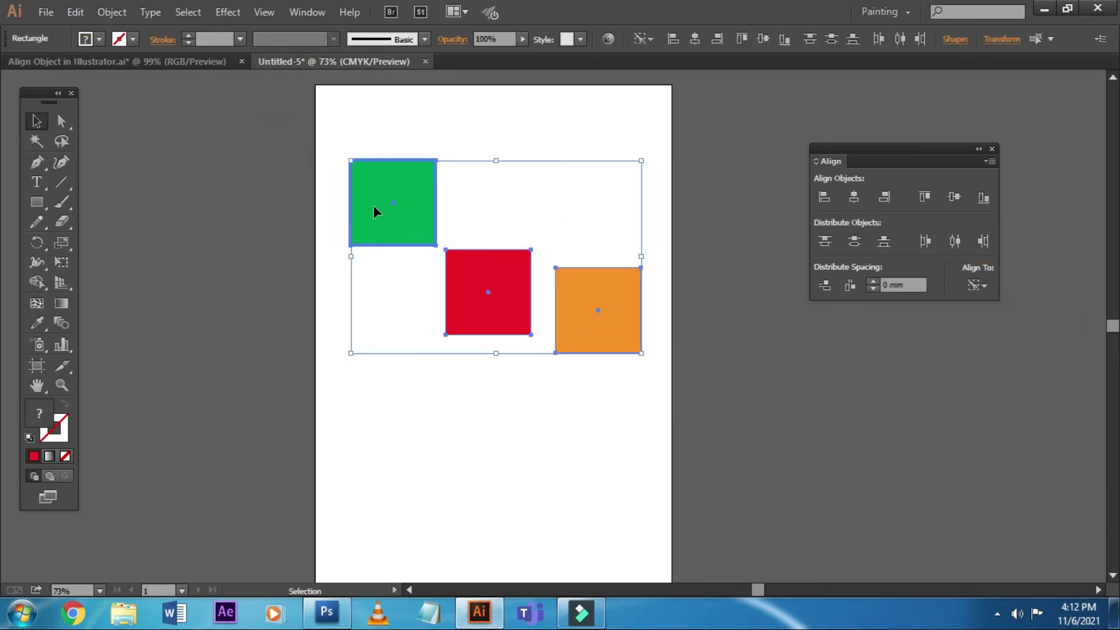
left_click(372, 203)
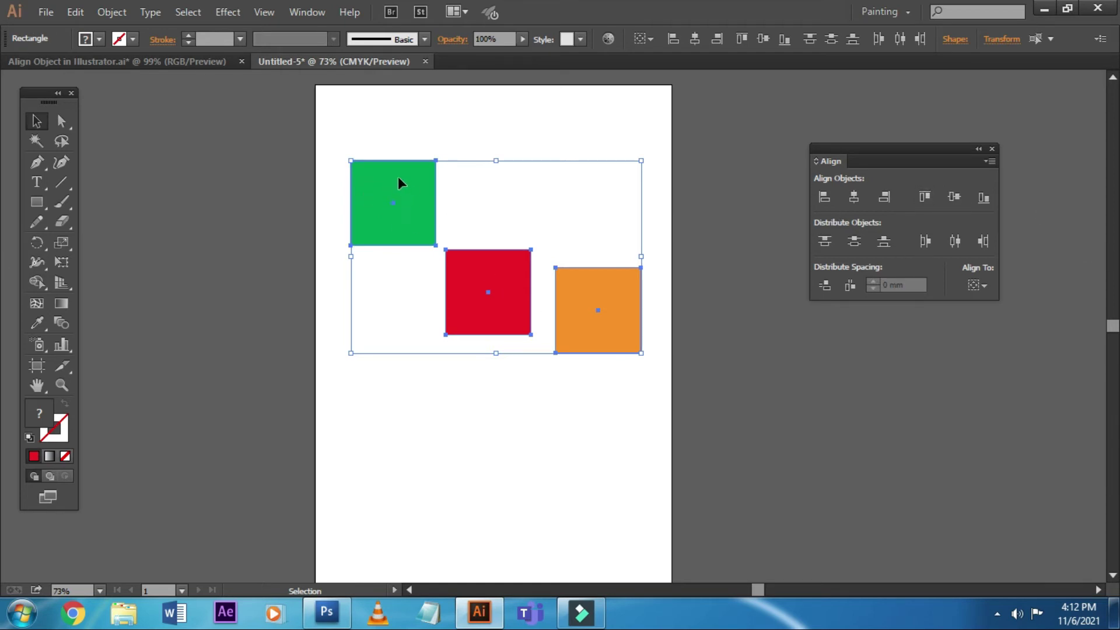
left_click(924, 197)
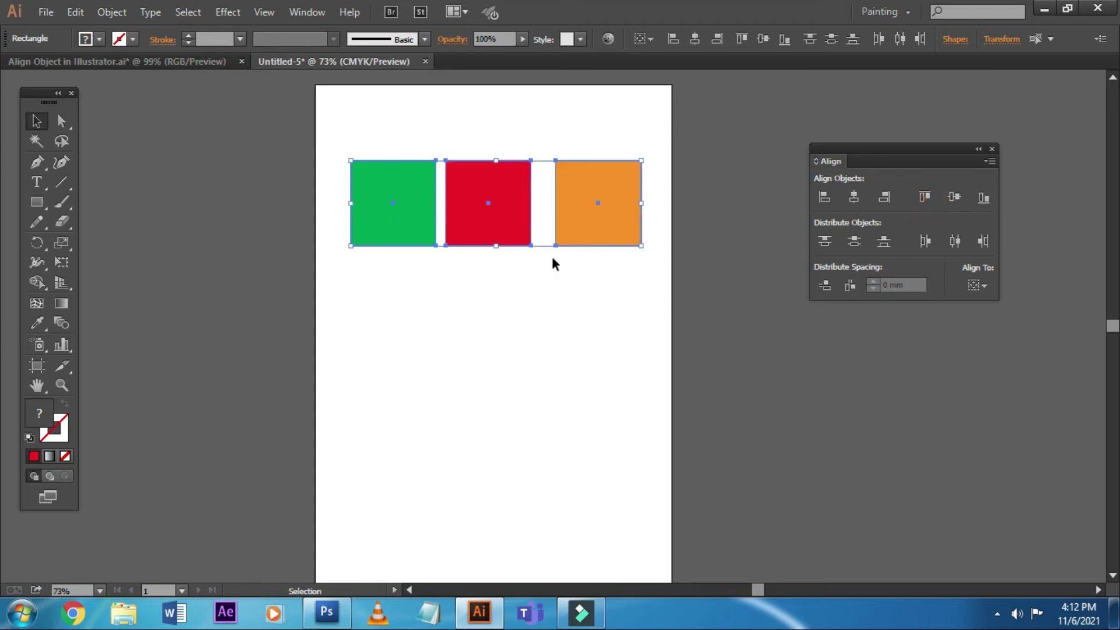
left_click(501, 127)
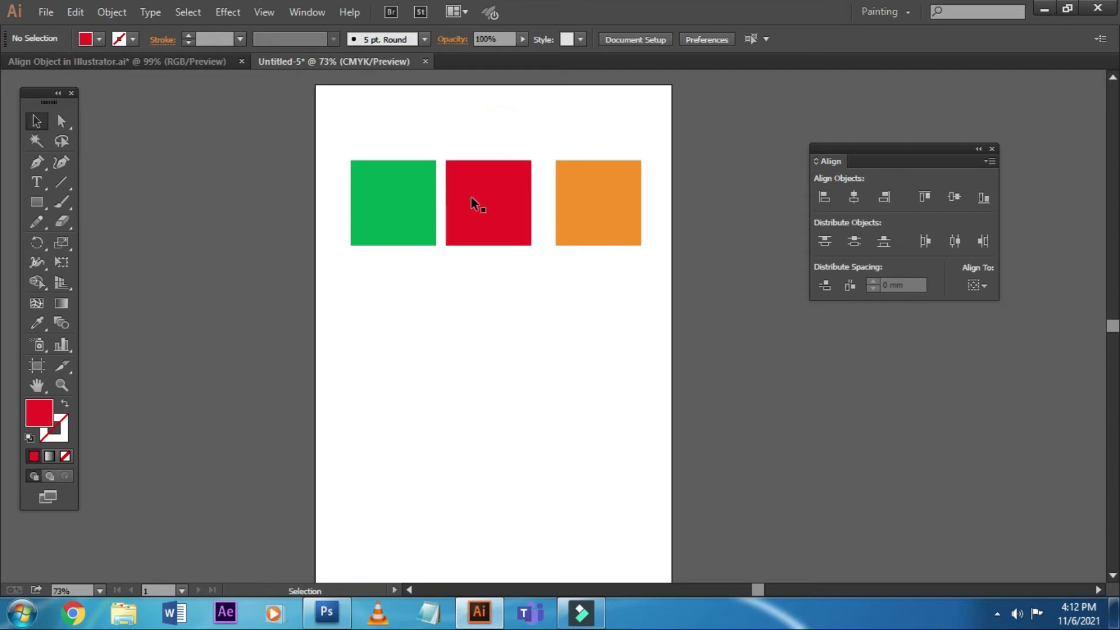
key("ctrl+z")
left_click(500, 459)
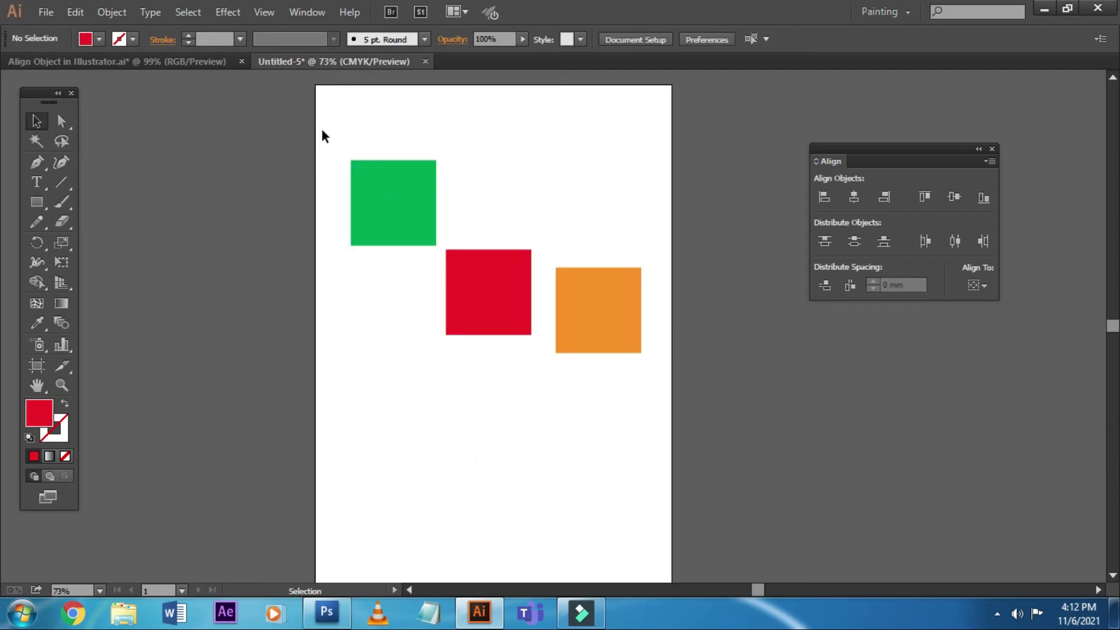
- Bottom-align all three squares to the orange key object, then undo the alignment
left_click_drag(295, 120, 720, 455)
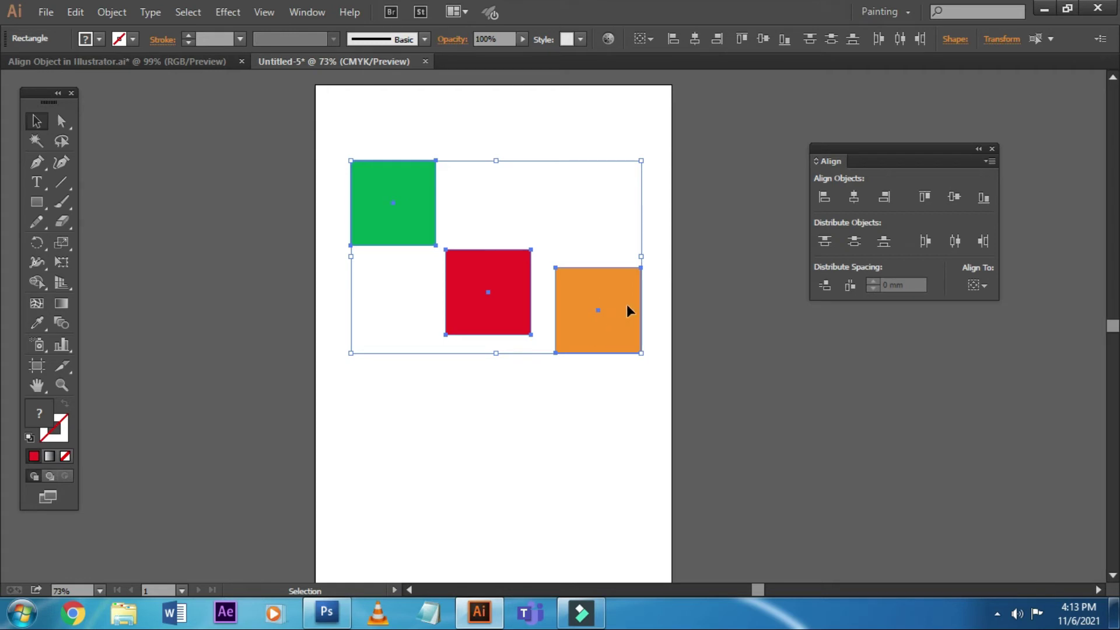
left_click(973, 284)
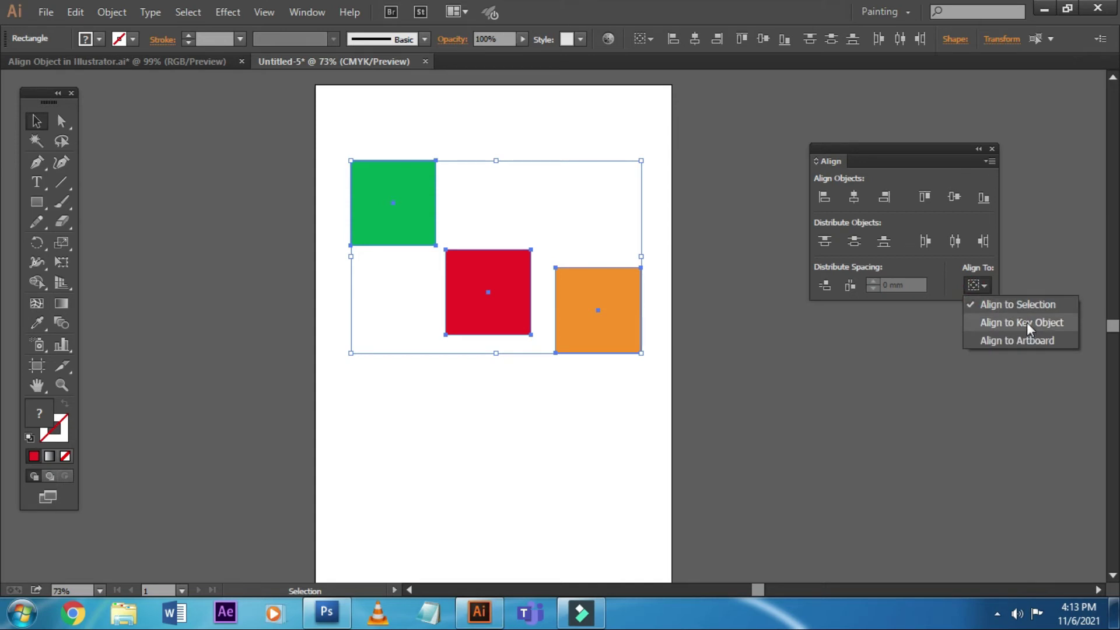
left_click(1022, 322)
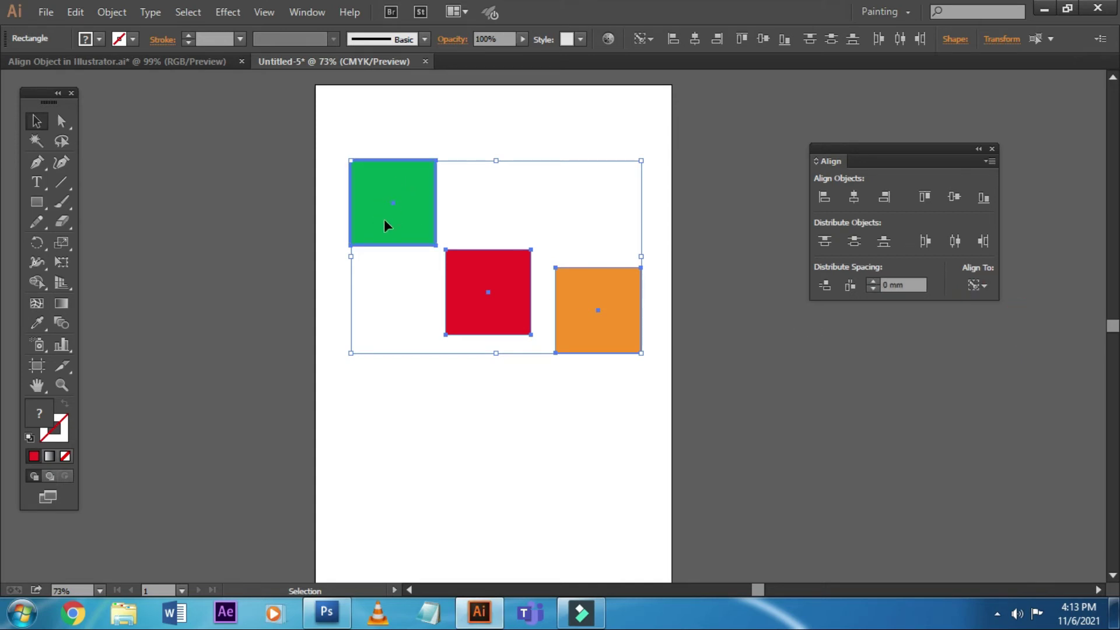
left_click(613, 300)
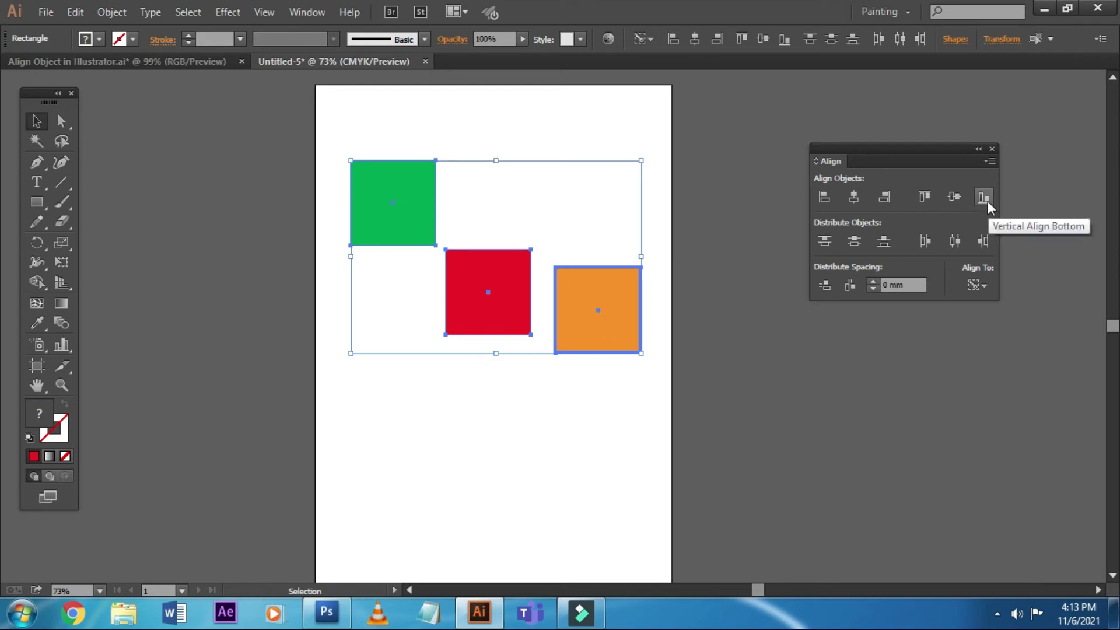
left_click(985, 198)
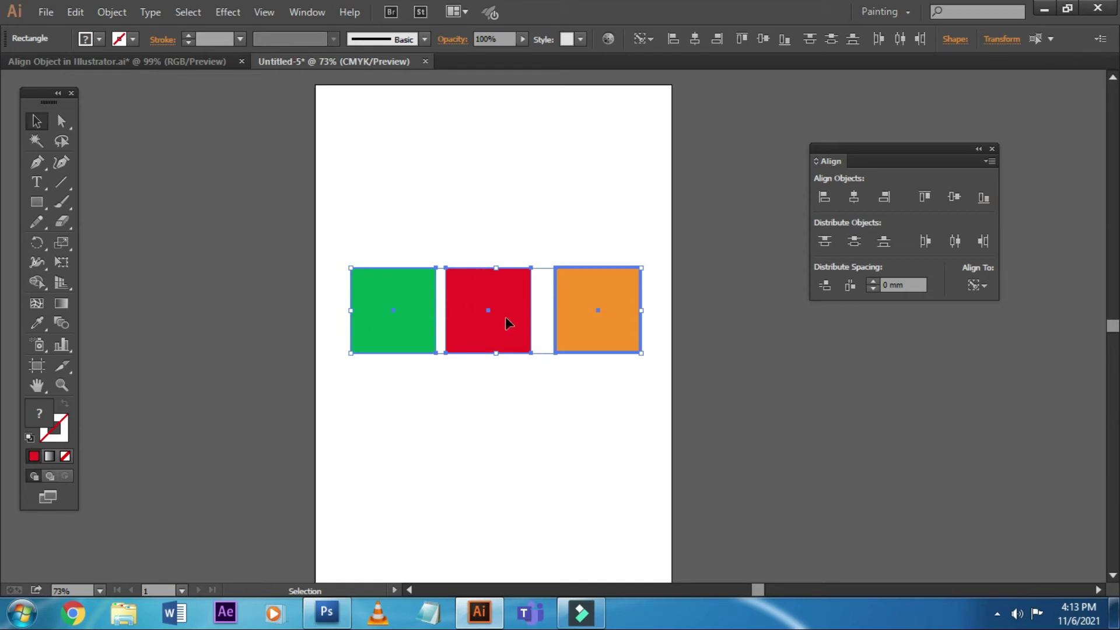
key("ctrl+z")
- Right-align all three squares to the orange key object, then drag the green square up-left
left_click(636, 428)
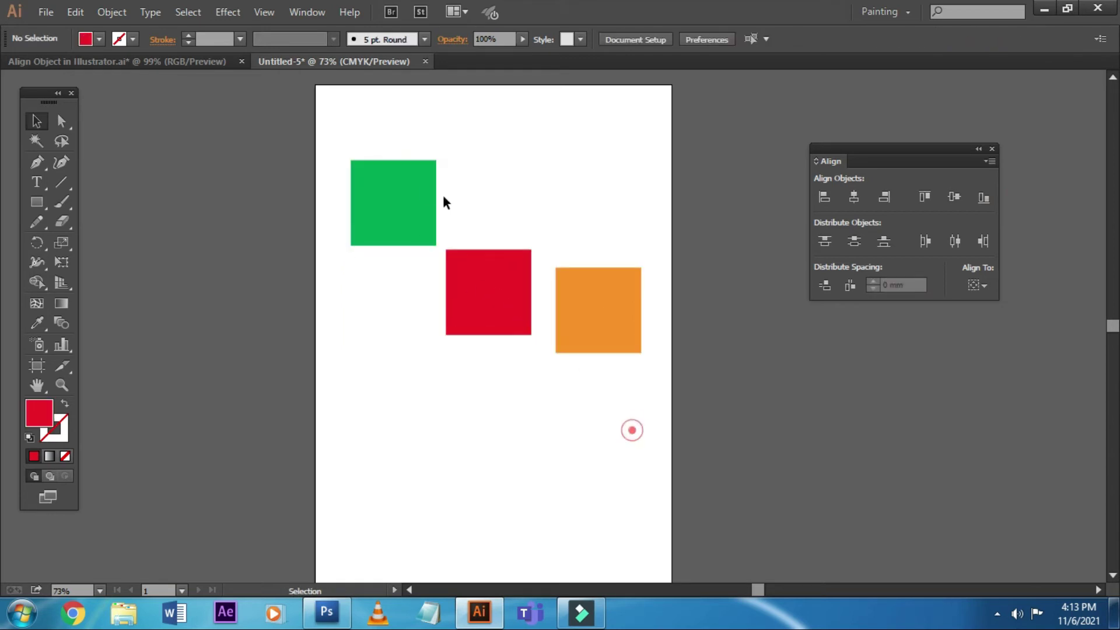
left_click_drag(316, 115, 660, 396)
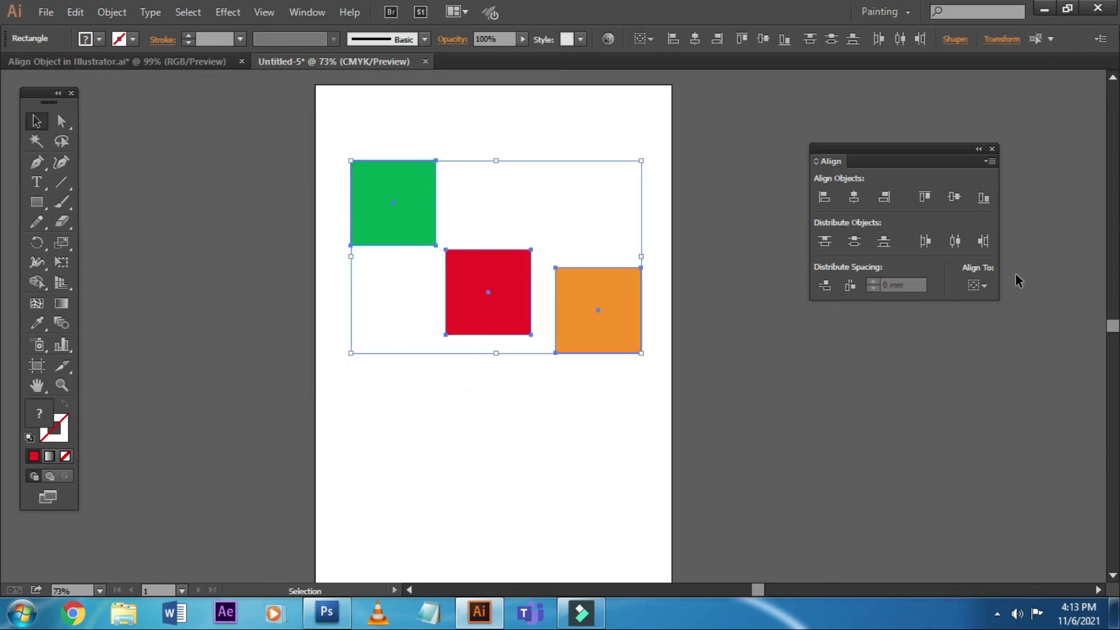
left_click(978, 285)
left_click(1014, 325)
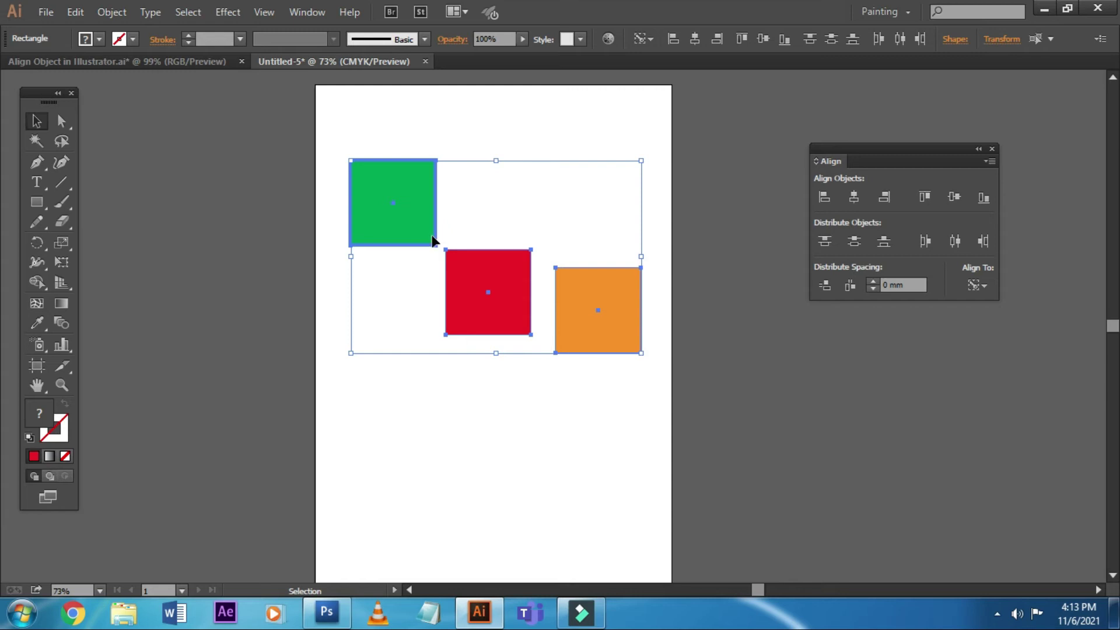
left_click(603, 289)
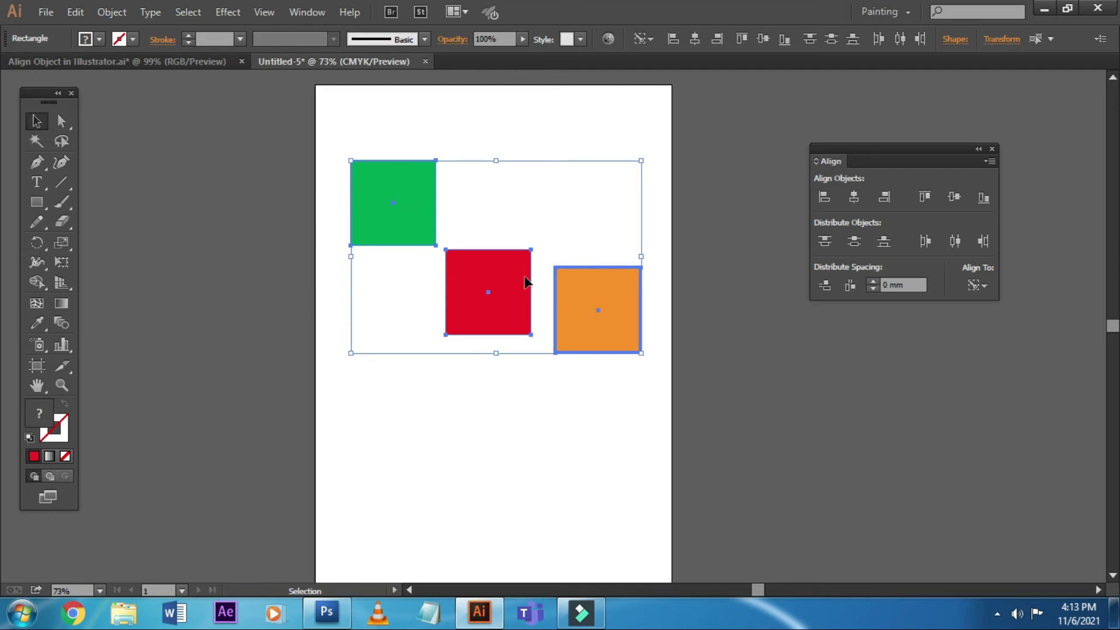
left_click(884, 198)
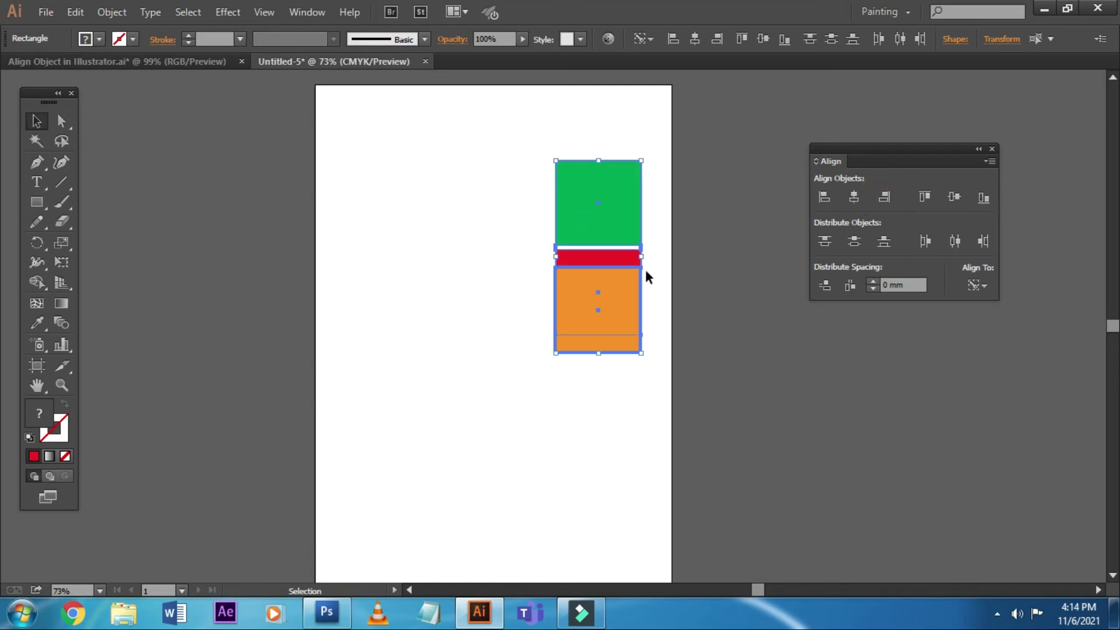
left_click(695, 268)
left_click_drag(607, 197, 497, 189)
- Drag the orange square down-left and browse the Align To choices without changing them
left_click_drag(595, 325, 469, 346)
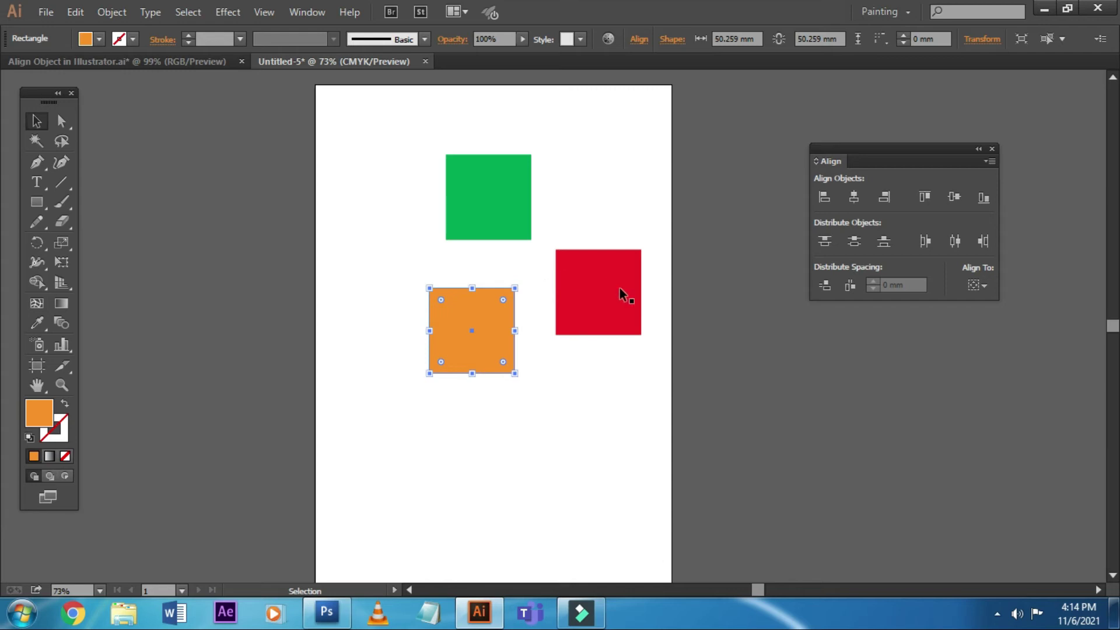
left_click(387, 163)
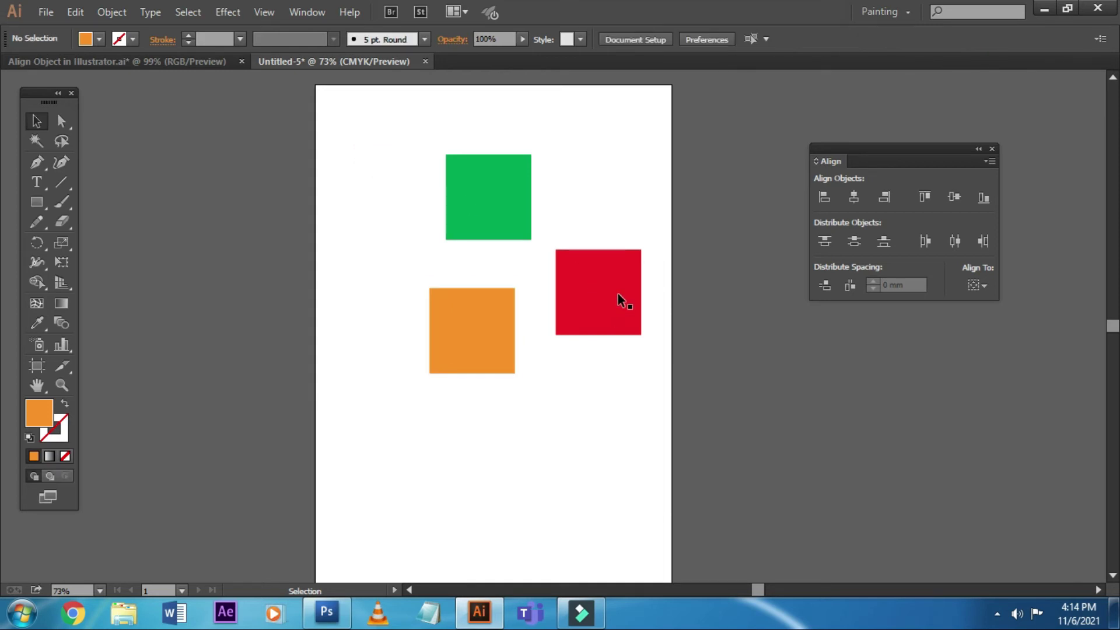
left_click(978, 285)
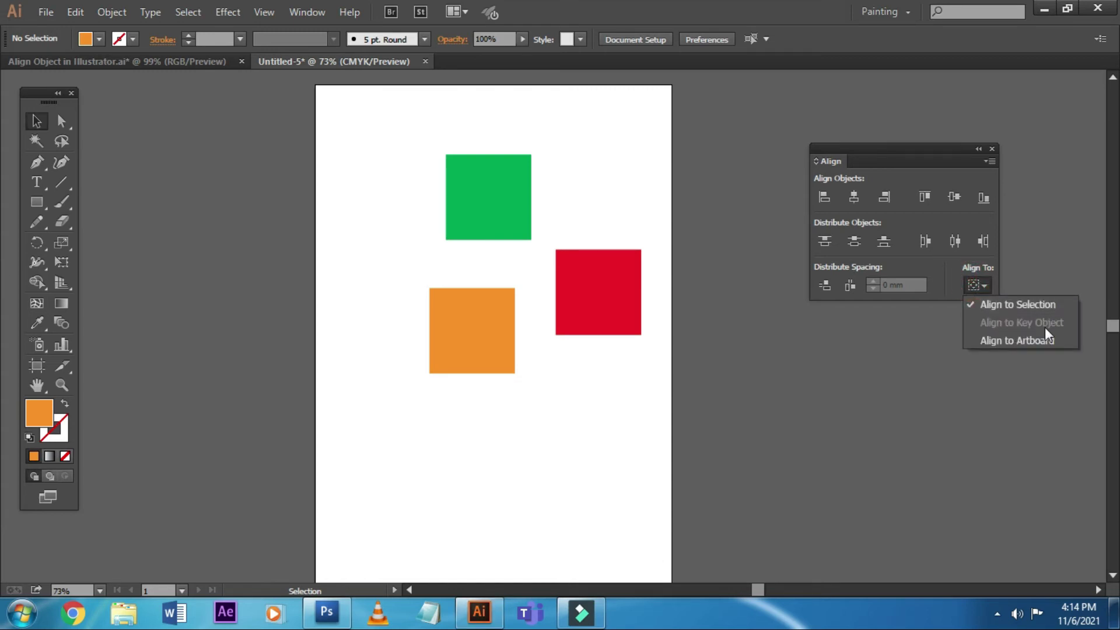
left_click(379, 131)
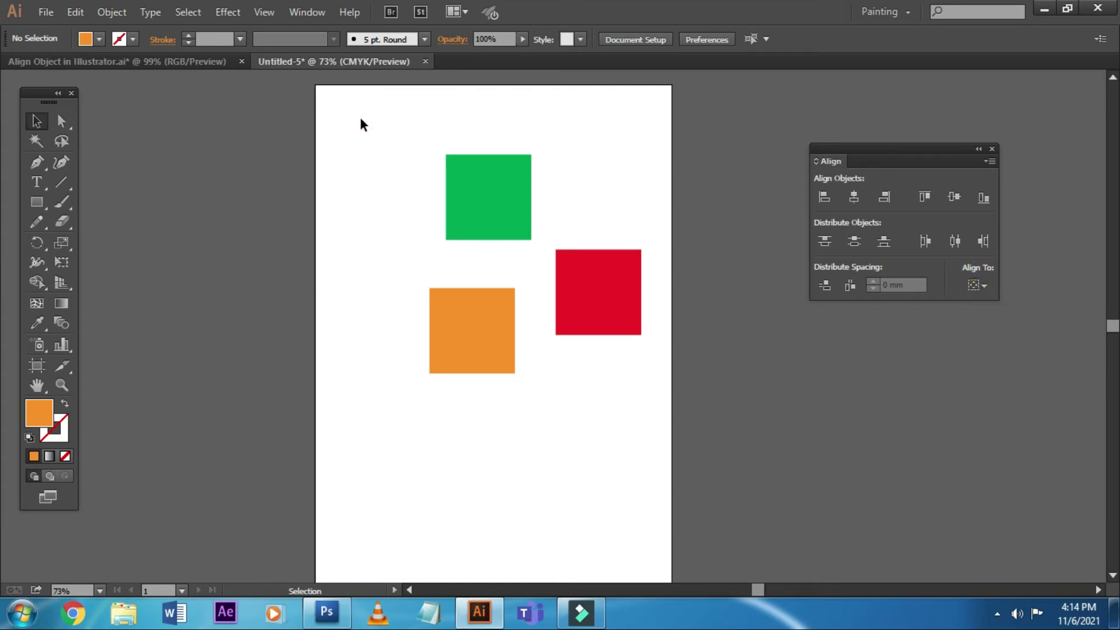
left_click_drag(361, 118, 699, 455)
left_click(977, 285)
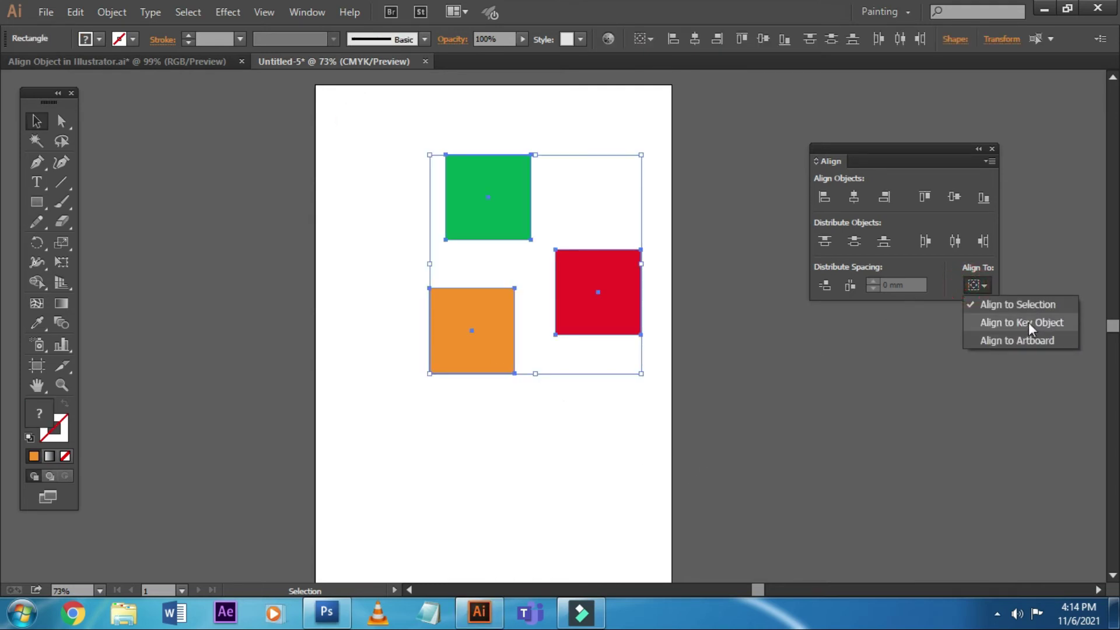
left_click(720, 431)
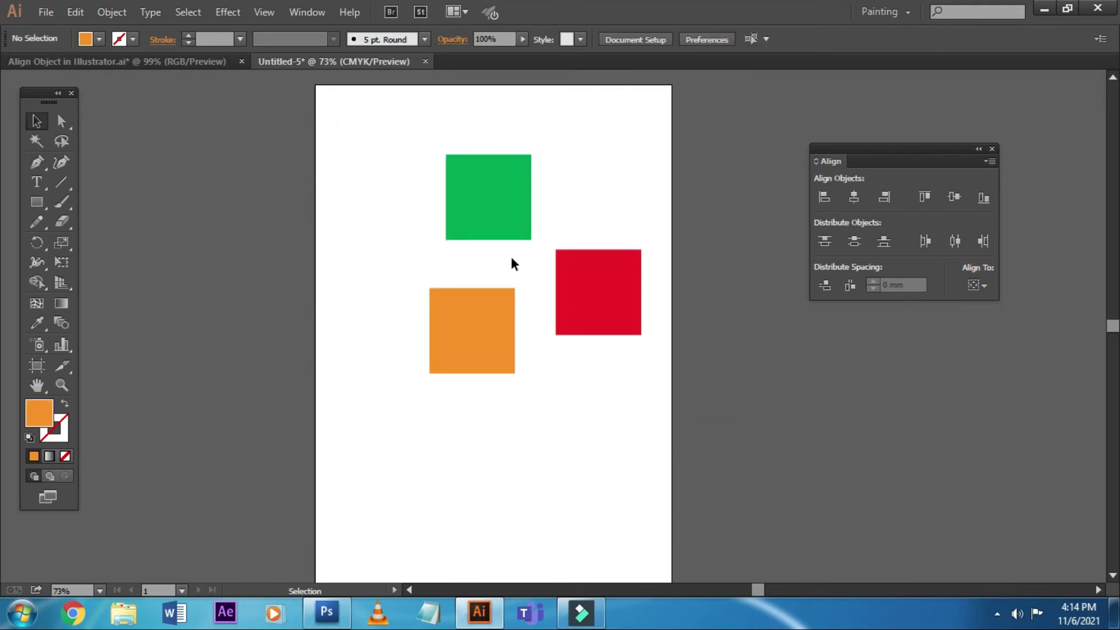
left_click(980, 289)
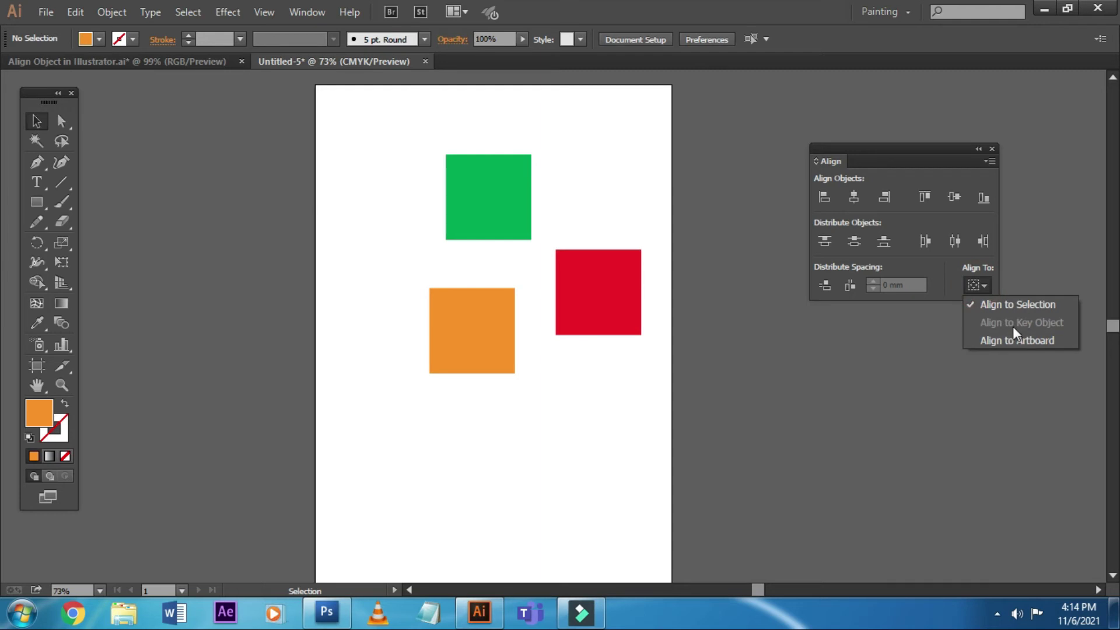
left_click(876, 332)
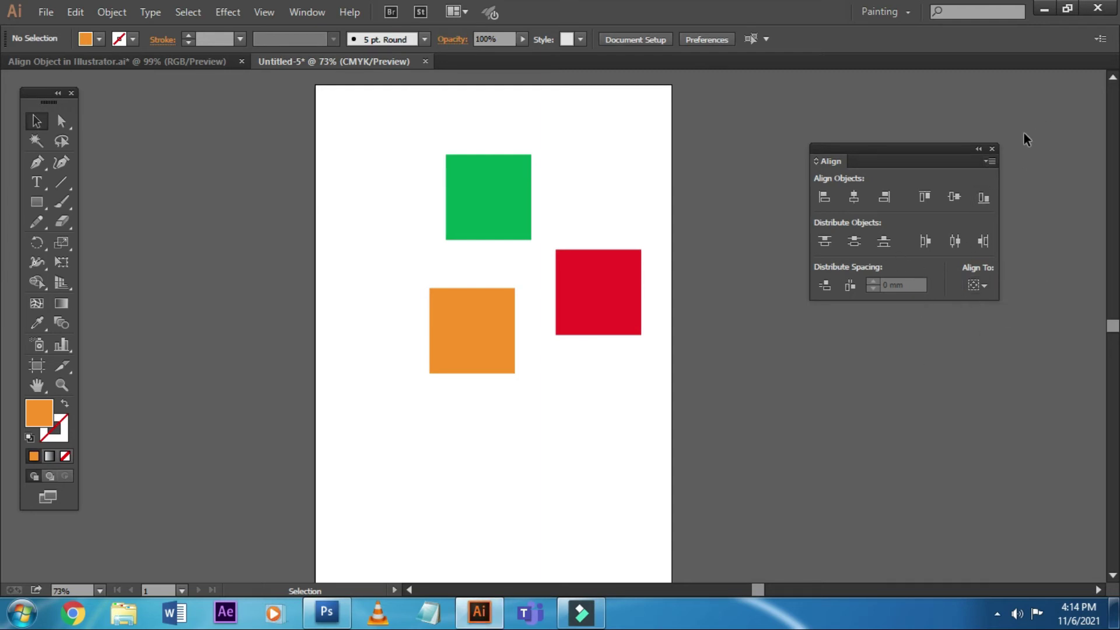
- Hide and re-show the Align panel options, then browse the Align To menu again
left_click(988, 164)
left_click(911, 165)
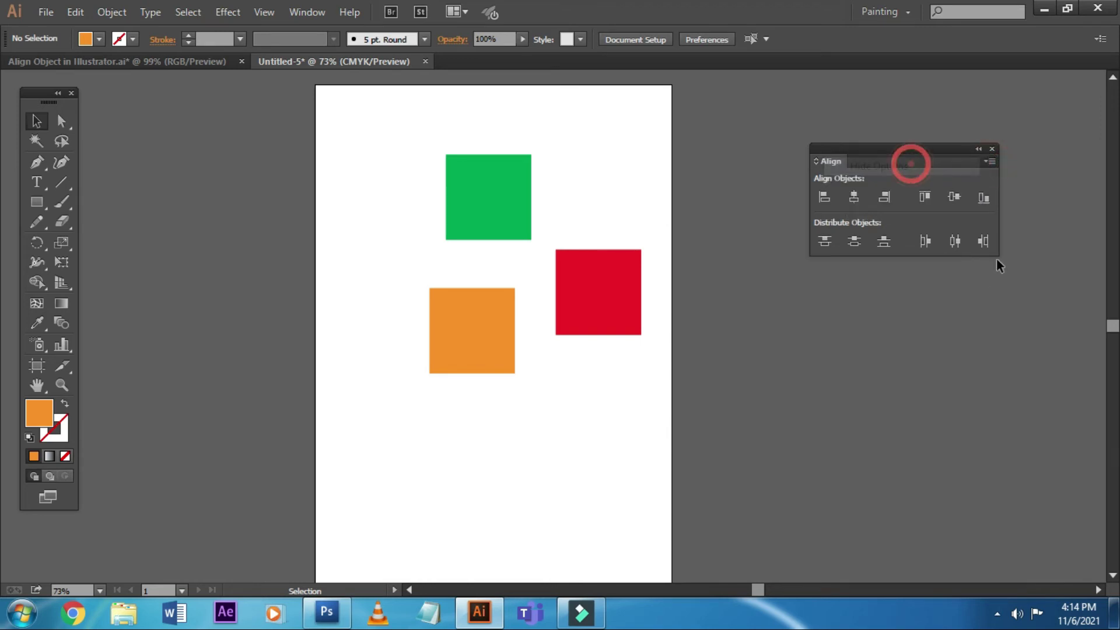
left_click(988, 161)
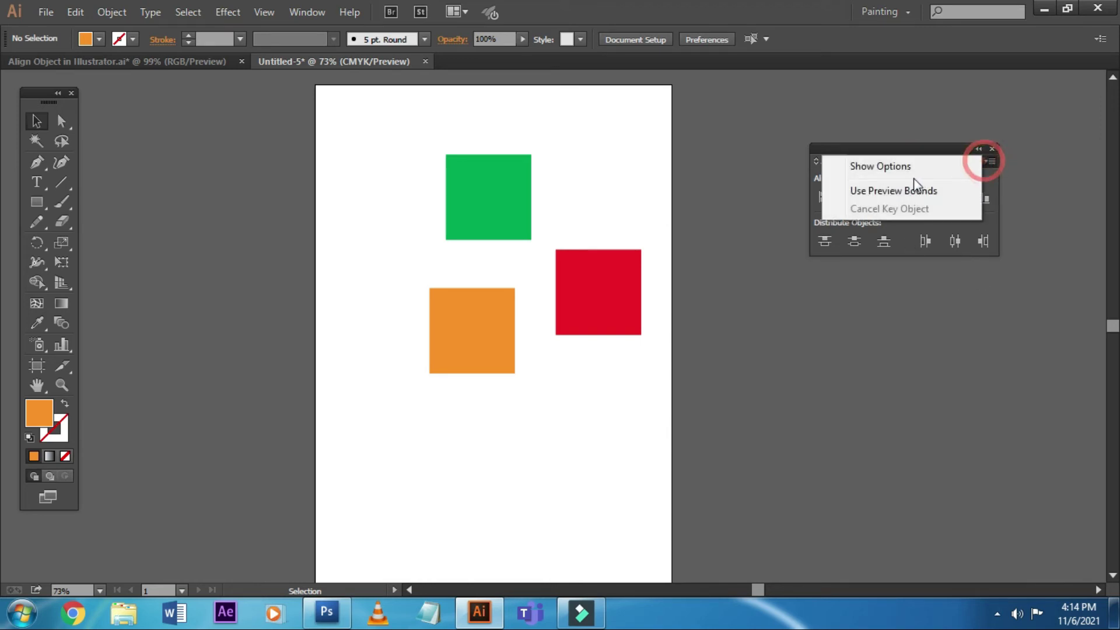
left_click(882, 163)
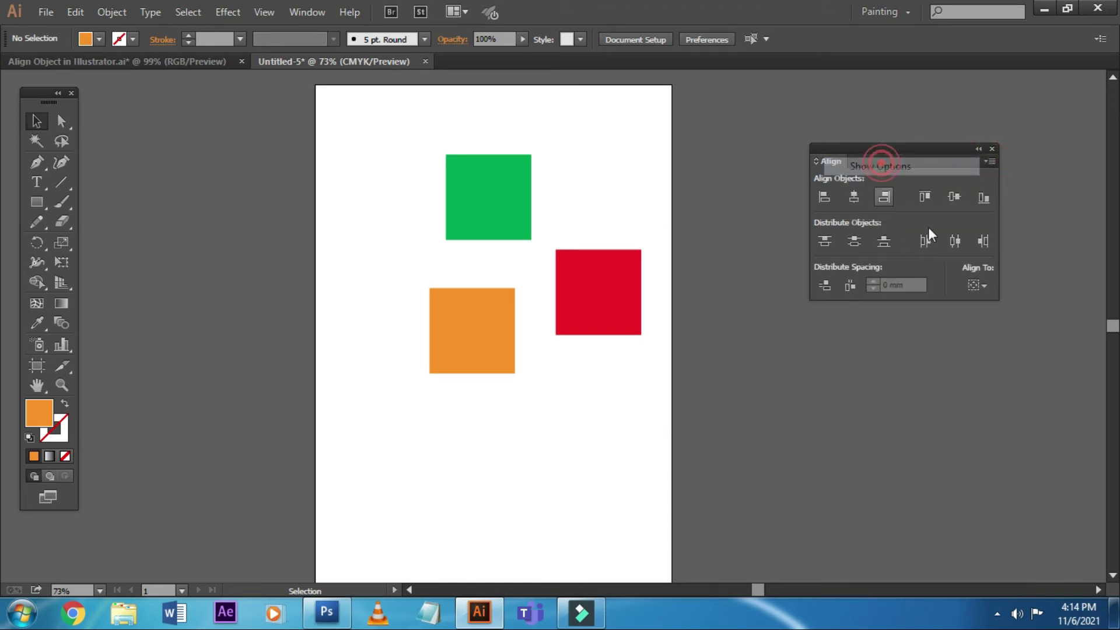
left_click(984, 288)
left_click(896, 400)
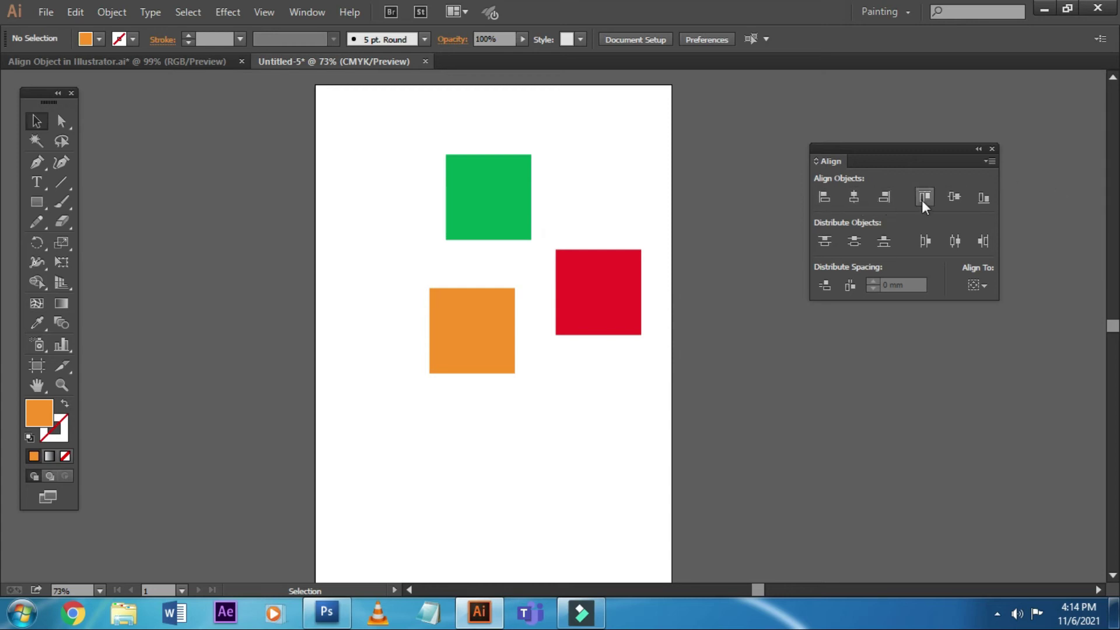
left_click(984, 287)
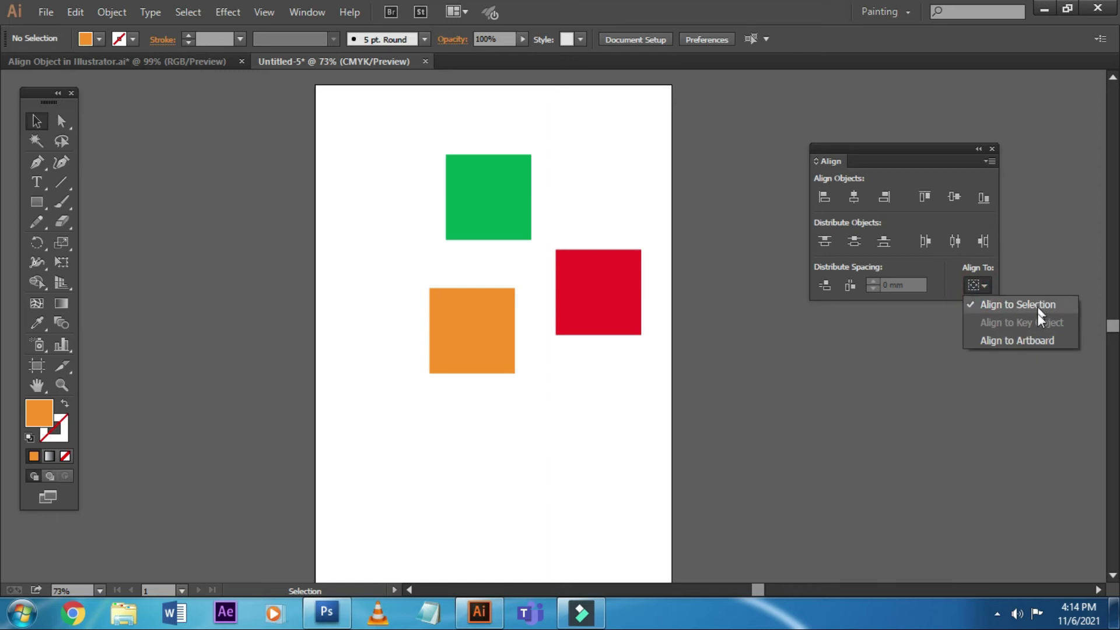
left_click(594, 389)
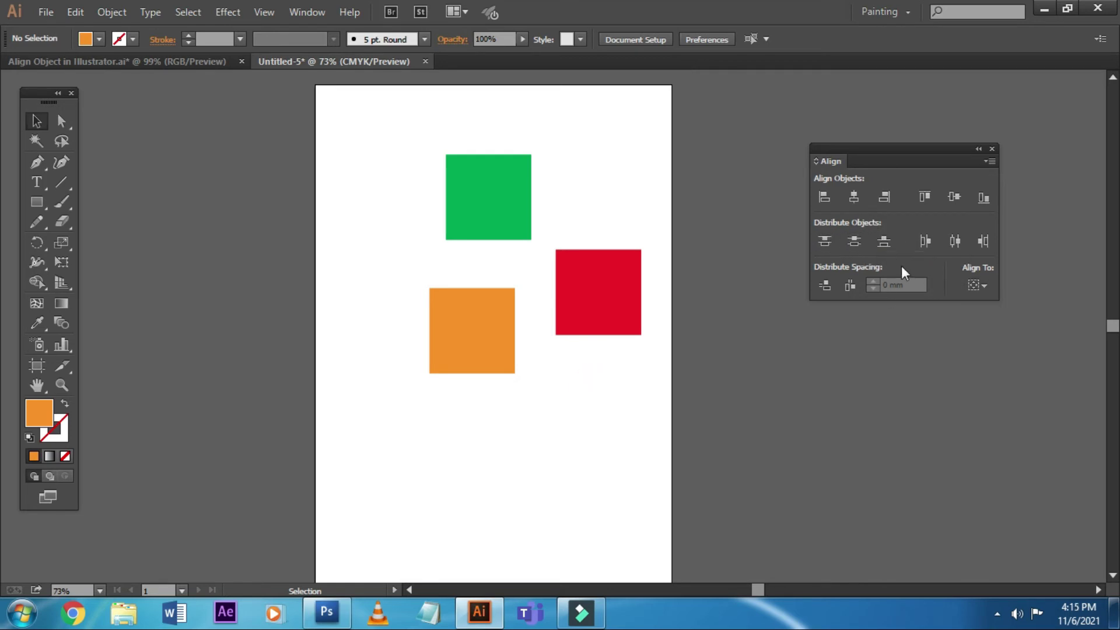
- Arrange the squares in a row, add a copy at the right, and Eyedropper it orange
left_click_drag(482, 298, 395, 263)
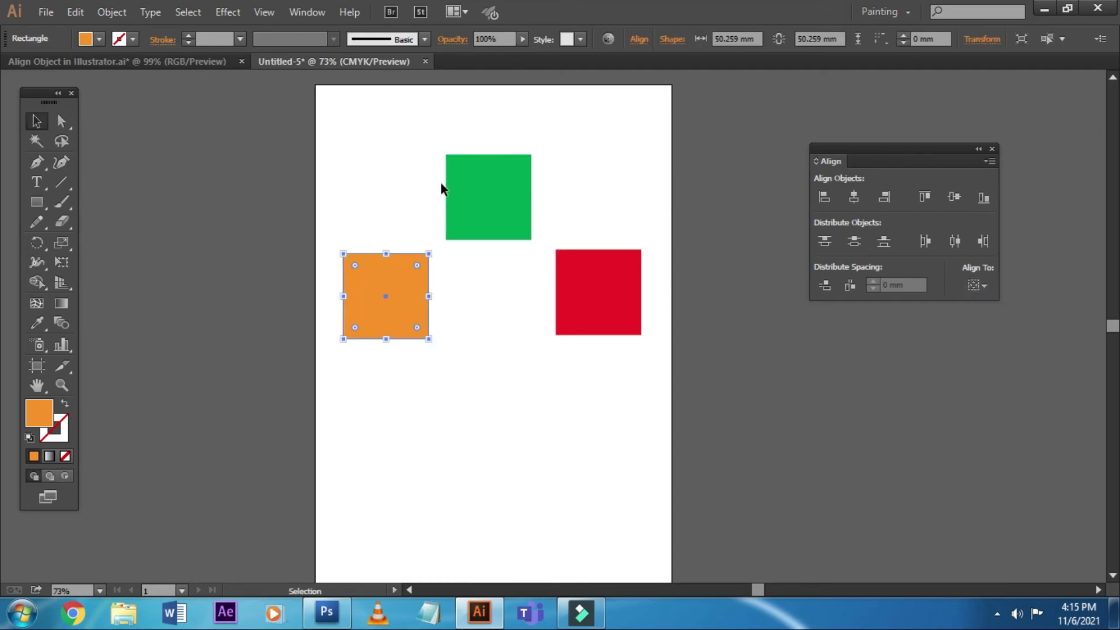
left_click_drag(458, 193, 460, 297)
left_click_drag(617, 288, 611, 307)
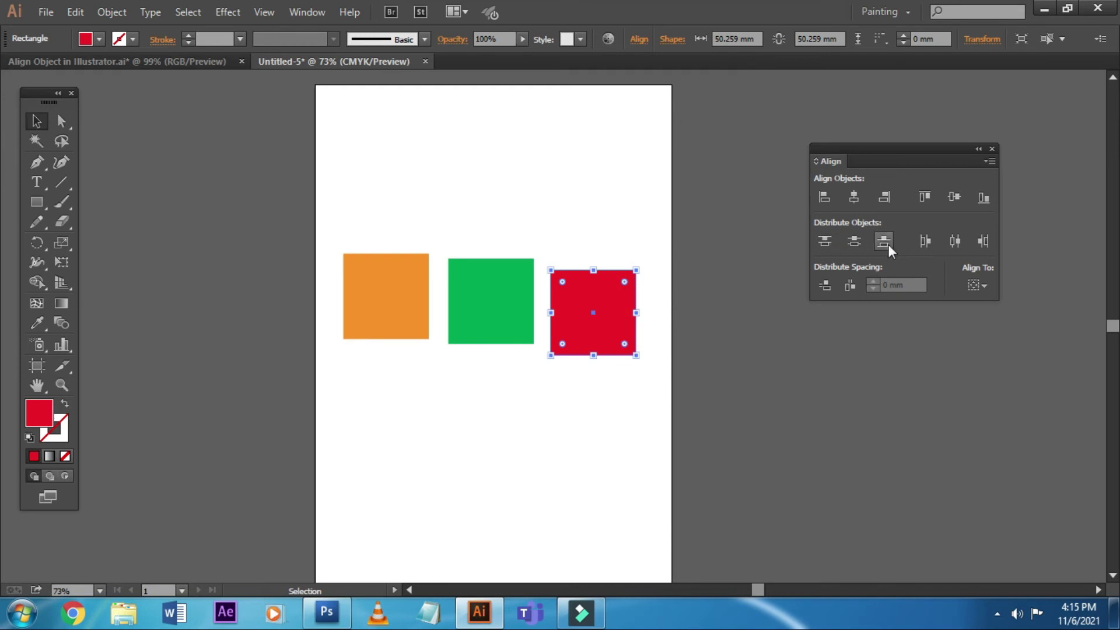
left_click_drag(475, 313, 477, 306)
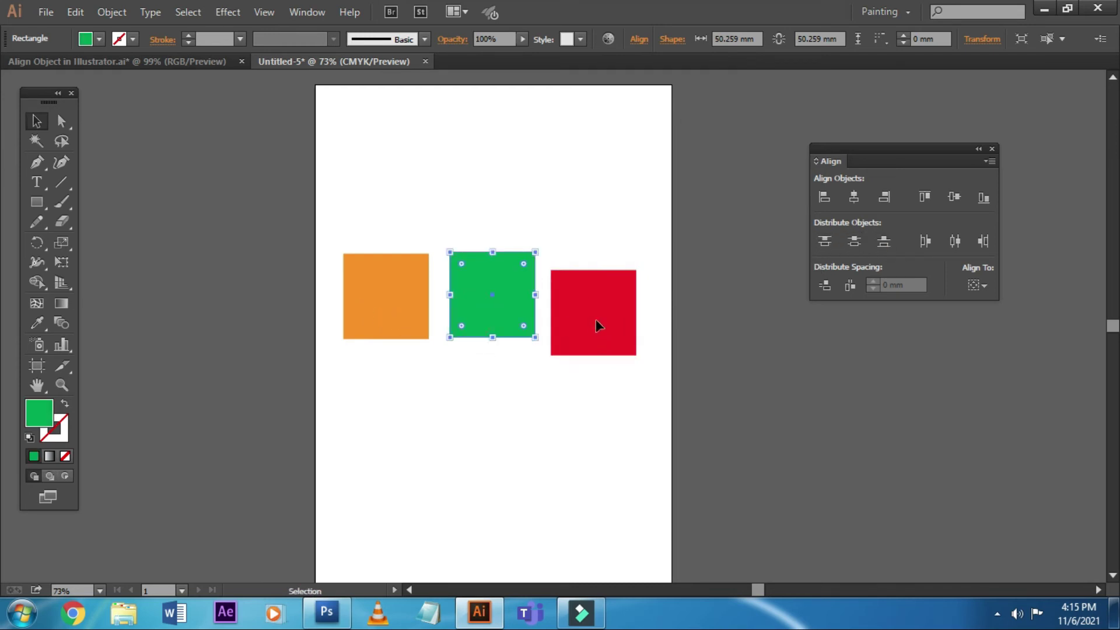
mouse_move(596, 325)
left_mouse_down()
mouse_move(600, 310)
mouse_move(701, 321)
left_mouse_up()
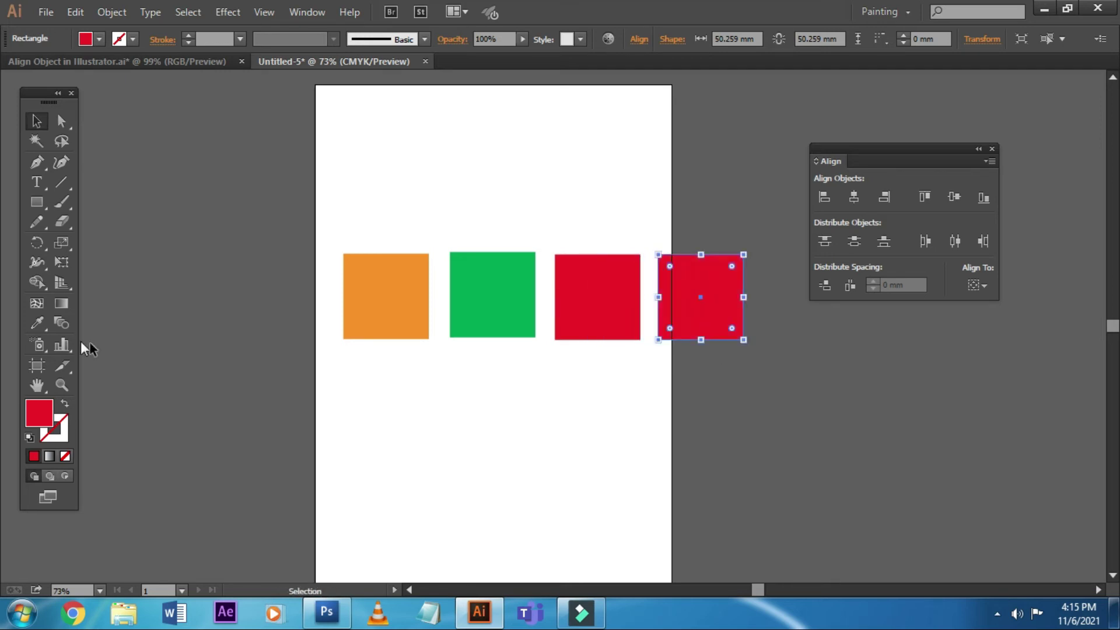
left_click(37, 323)
left_click(395, 295)
key("v")
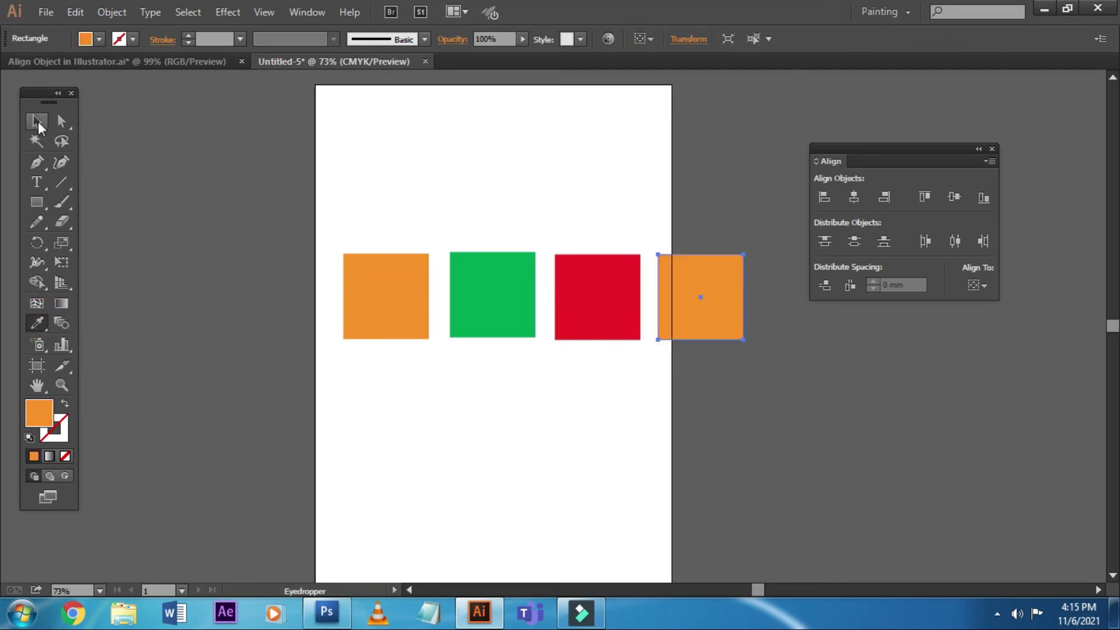
- Close the gaps so orange, green, red and orange squares sit side by side
left_click(355, 150)
left_click_drag(395, 295, 356, 296)
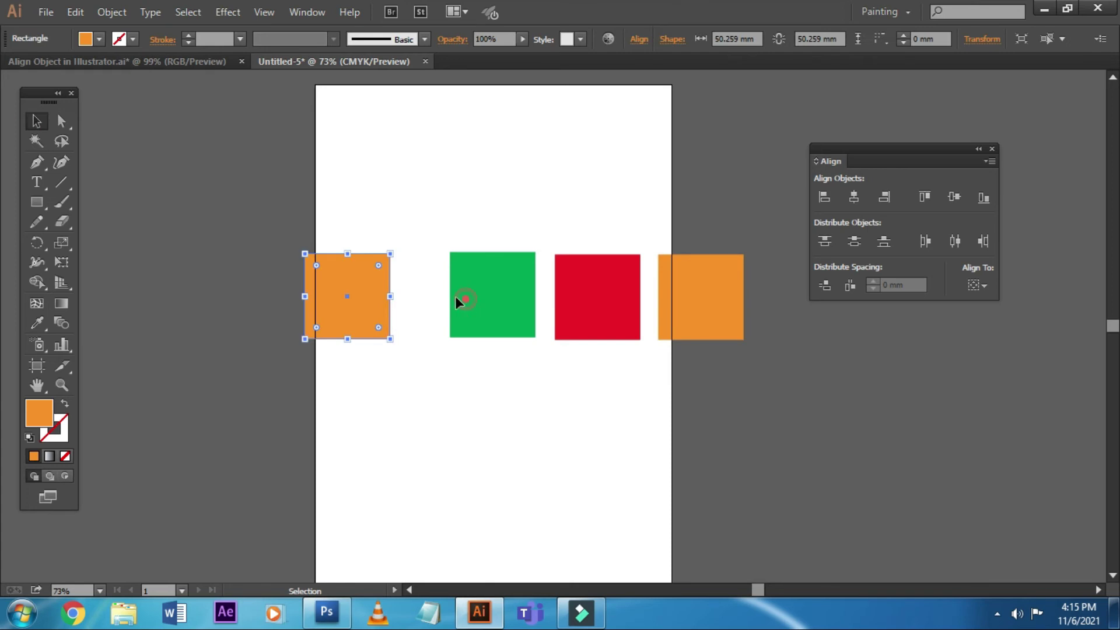
left_click_drag(456, 297, 416, 297)
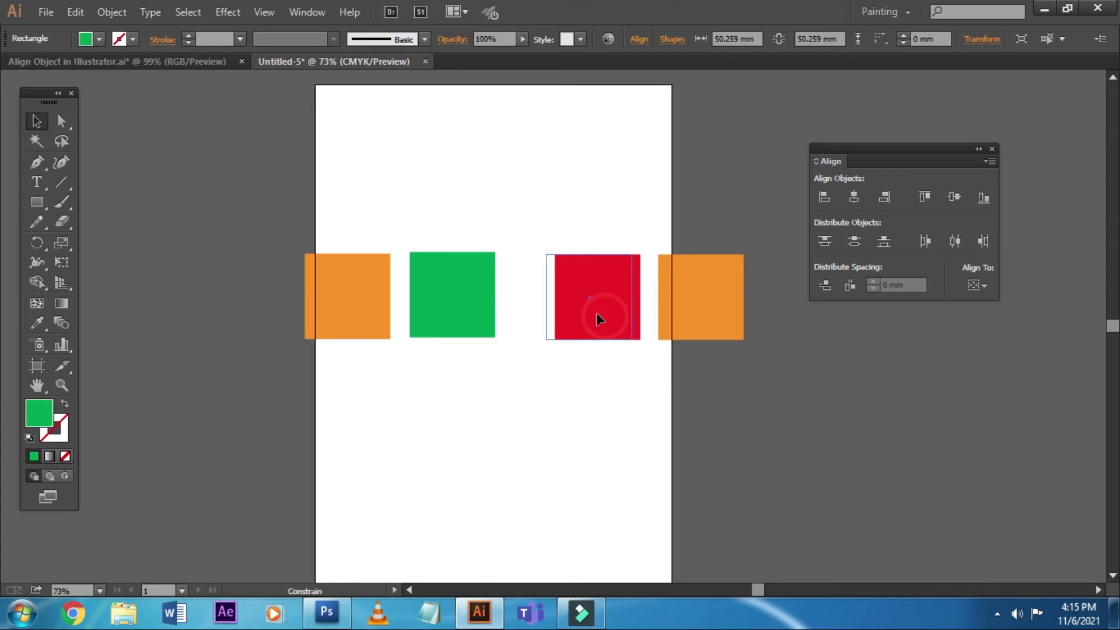
left_click_drag(607, 322, 599, 321)
left_click(683, 438)
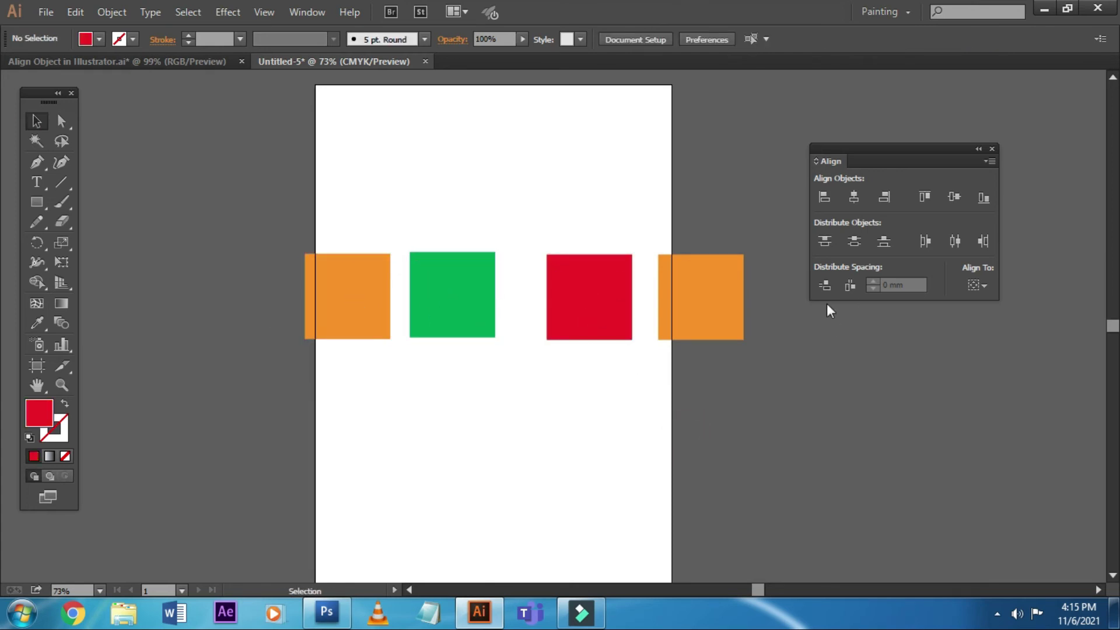
left_click_drag(682, 292, 661, 293)
left_click(663, 367)
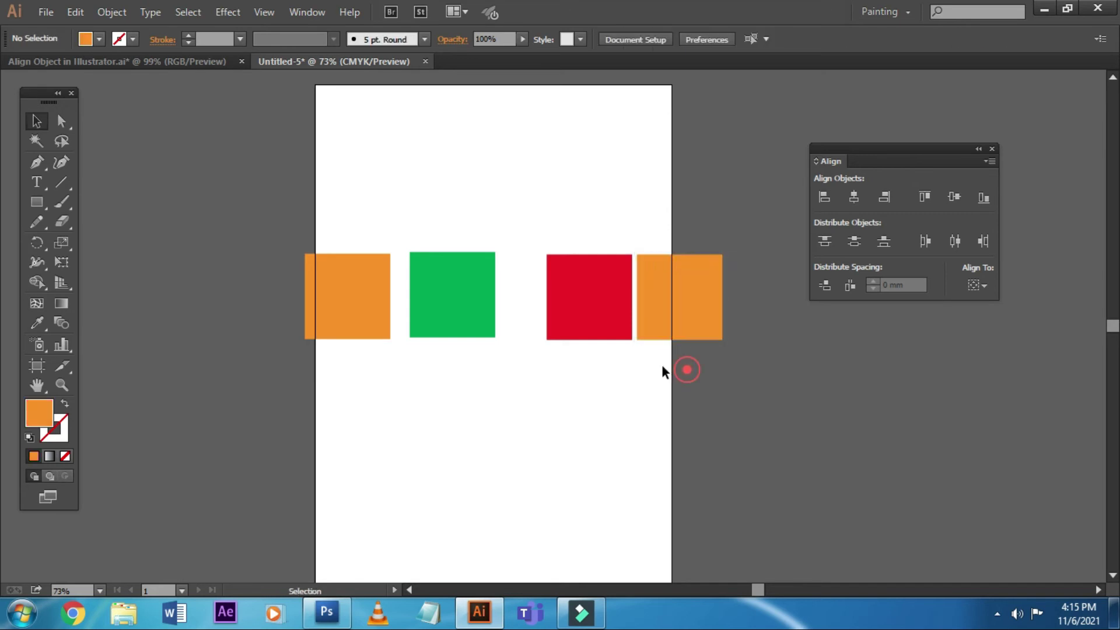
left_click_drag(570, 445, 538, 432)
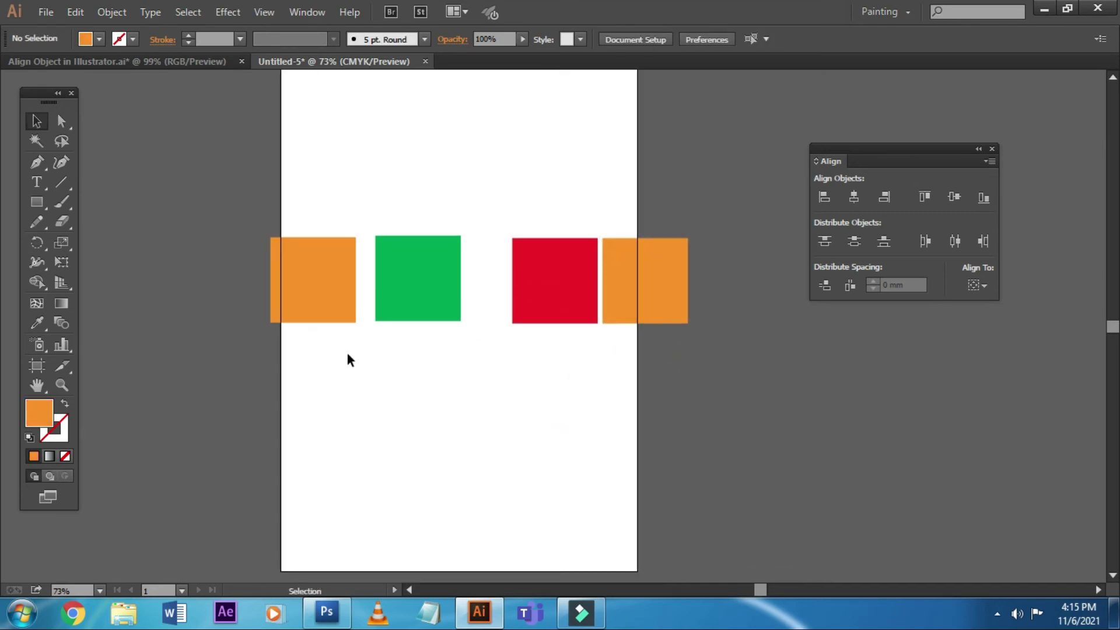
- Drag the artboard's left and right edges outward past the outer orange squares
left_click(36, 366)
left_click_drag(282, 320, 229, 321)
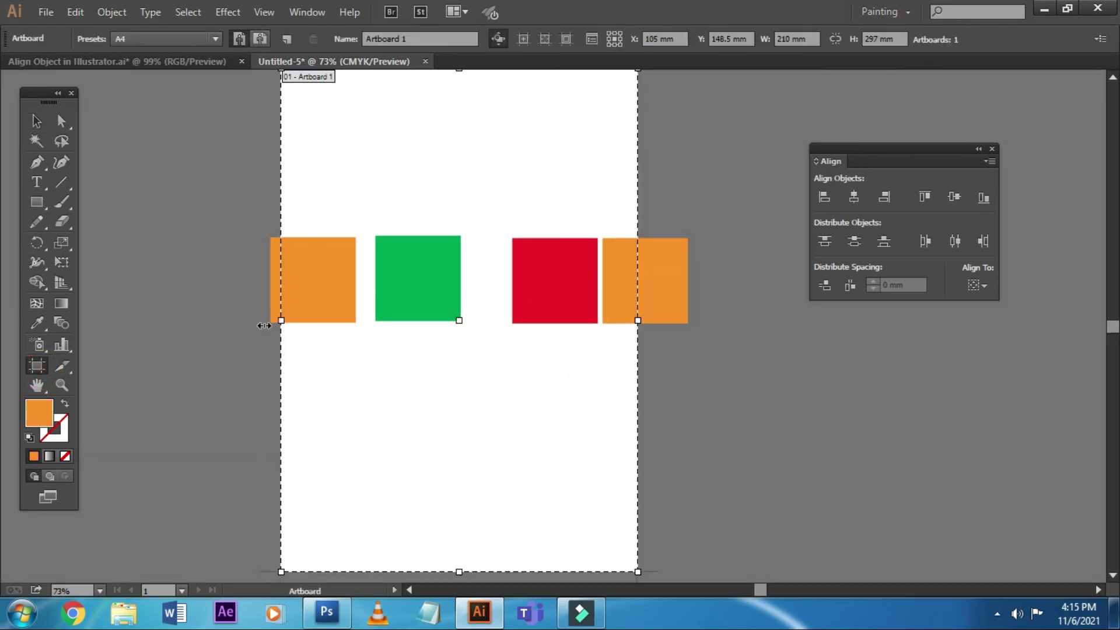
left_click_drag(637, 320, 710, 321)
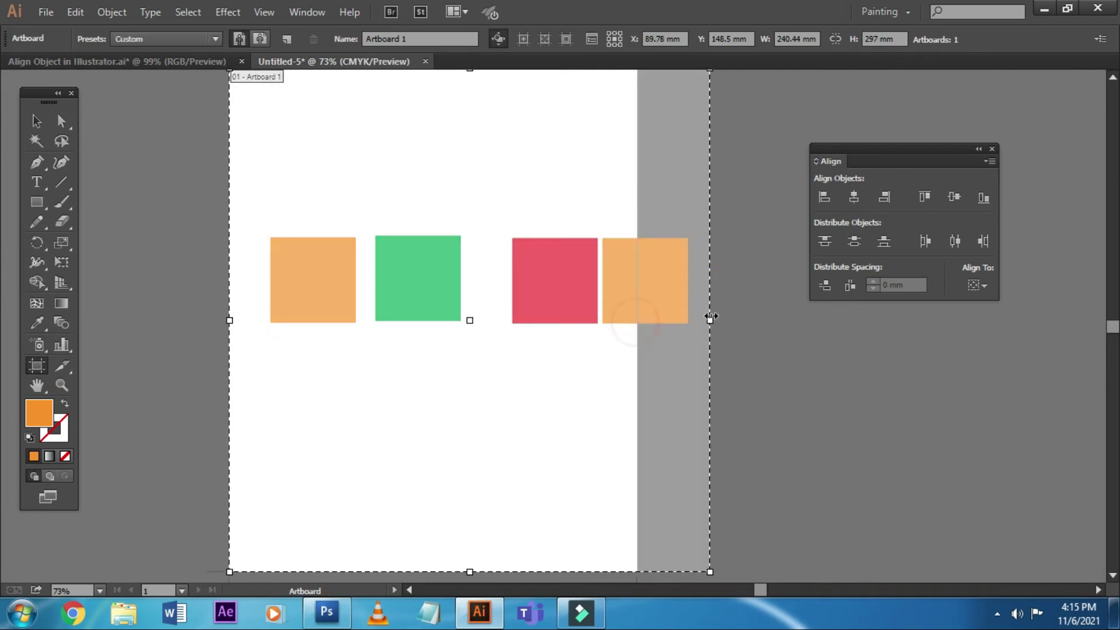
left_click(36, 122)
left_click(241, 103)
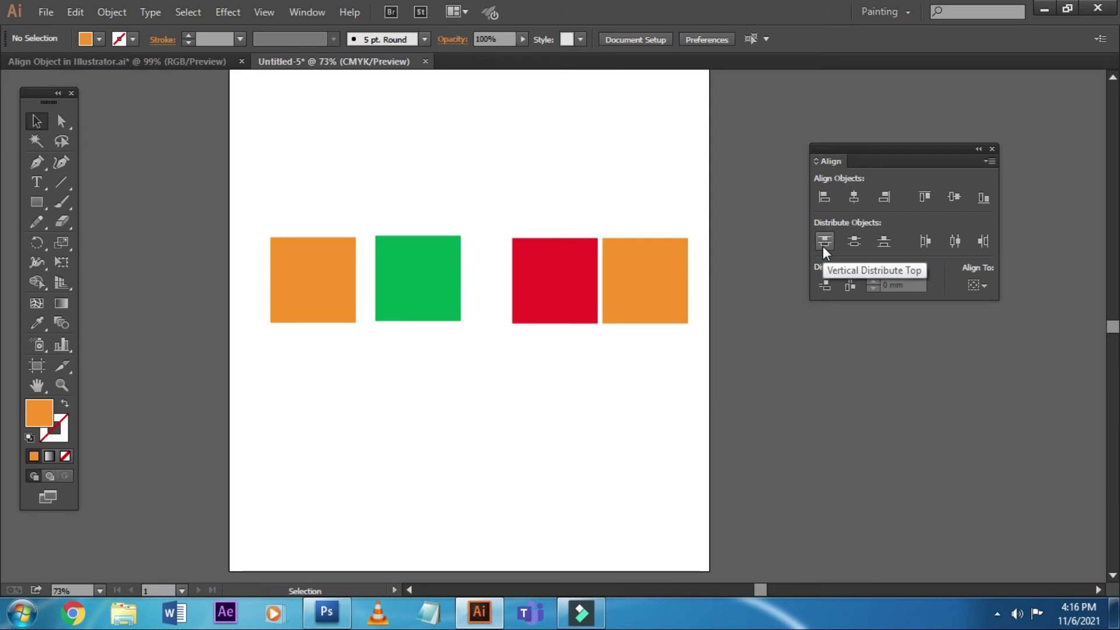
- Drag the orange, green and red squares into a vertical stack on the left
left_click(664, 358)
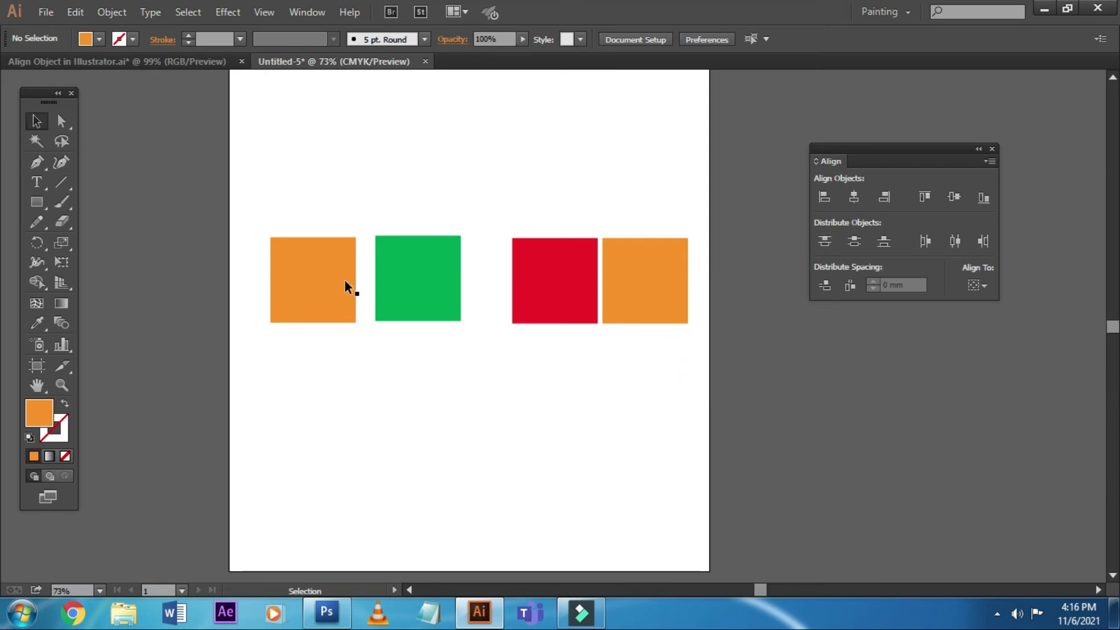
left_click_drag(334, 274, 350, 184)
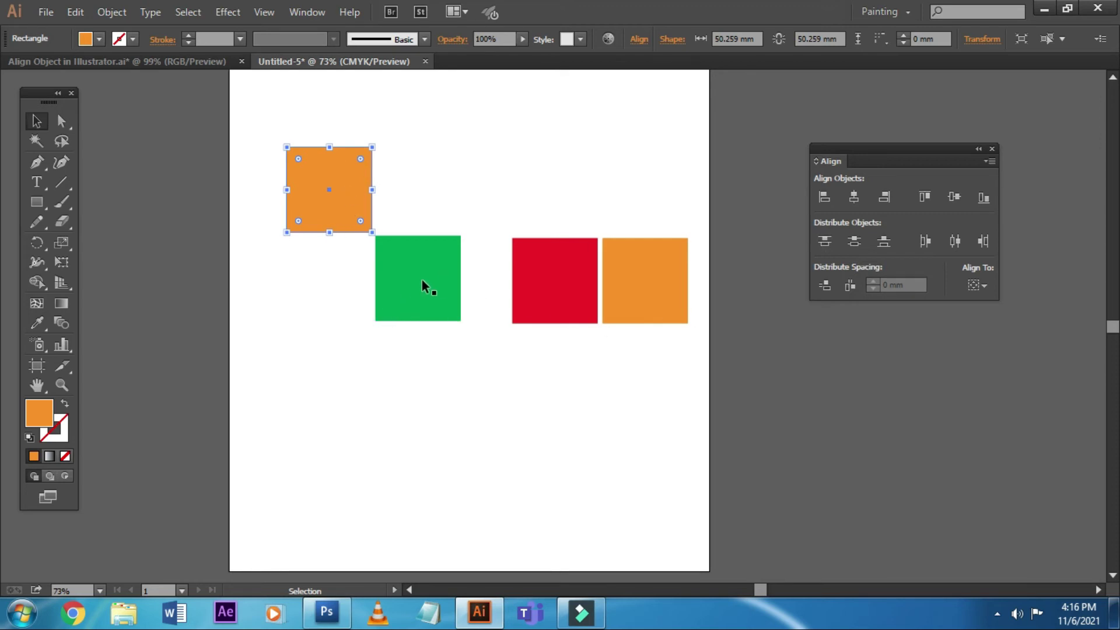
left_click(316, 423)
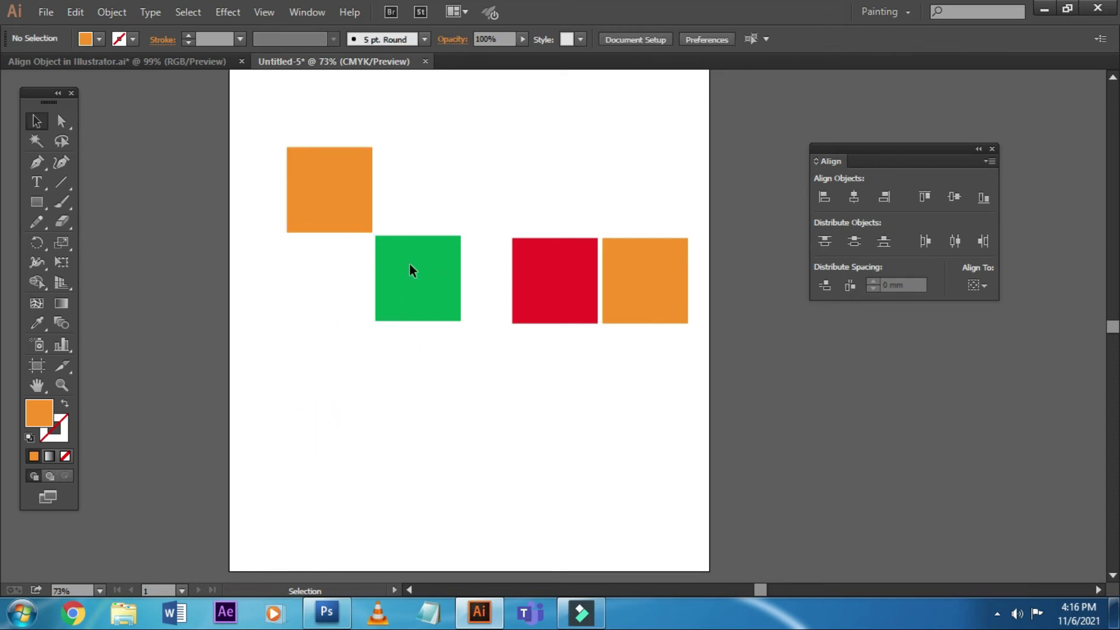
mouse_move(410, 270)
left_mouse_down()
mouse_move(318, 282)
mouse_move(309, 422)
left_mouse_up()
left_click_drag(657, 272, 357, 509)
left_click(426, 460)
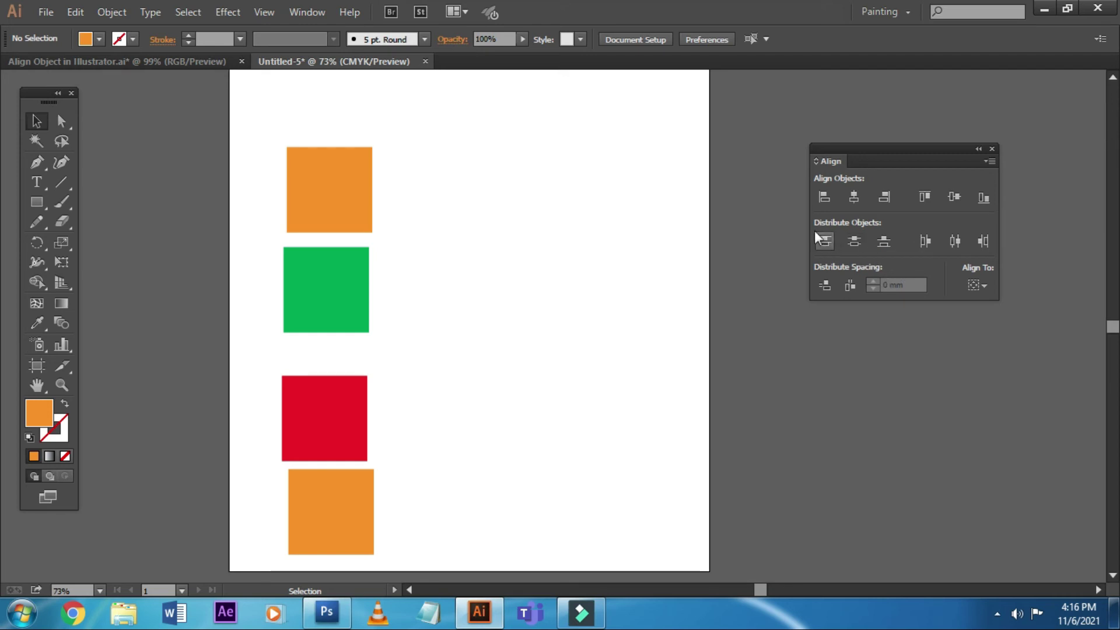
left_click(422, 178)
- Shift-select all four squares and apply Vertical Distribute Top to space them evenly
left_click(521, 245)
left_click(341, 167)
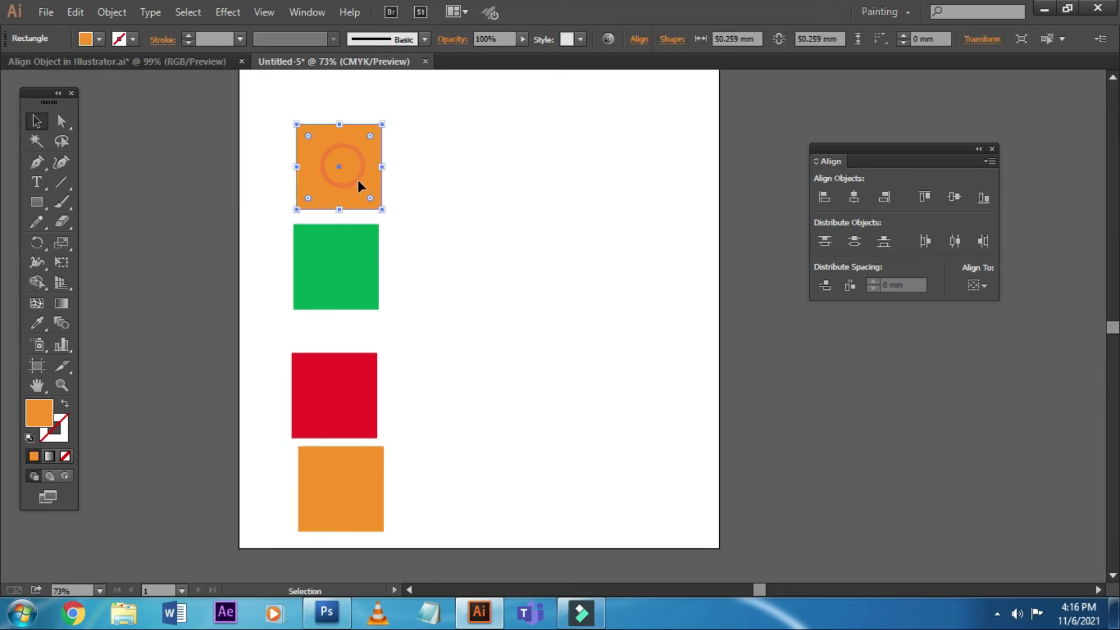
left_click(338, 267, "shift")
left_click(322, 404, "shift")
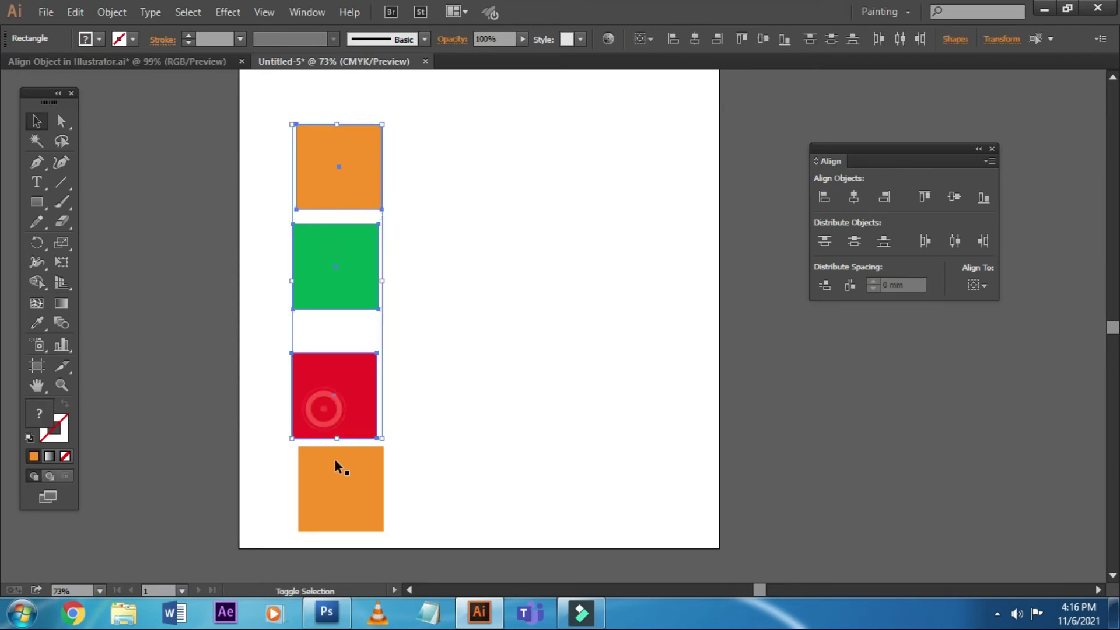
left_click(335, 465, "shift")
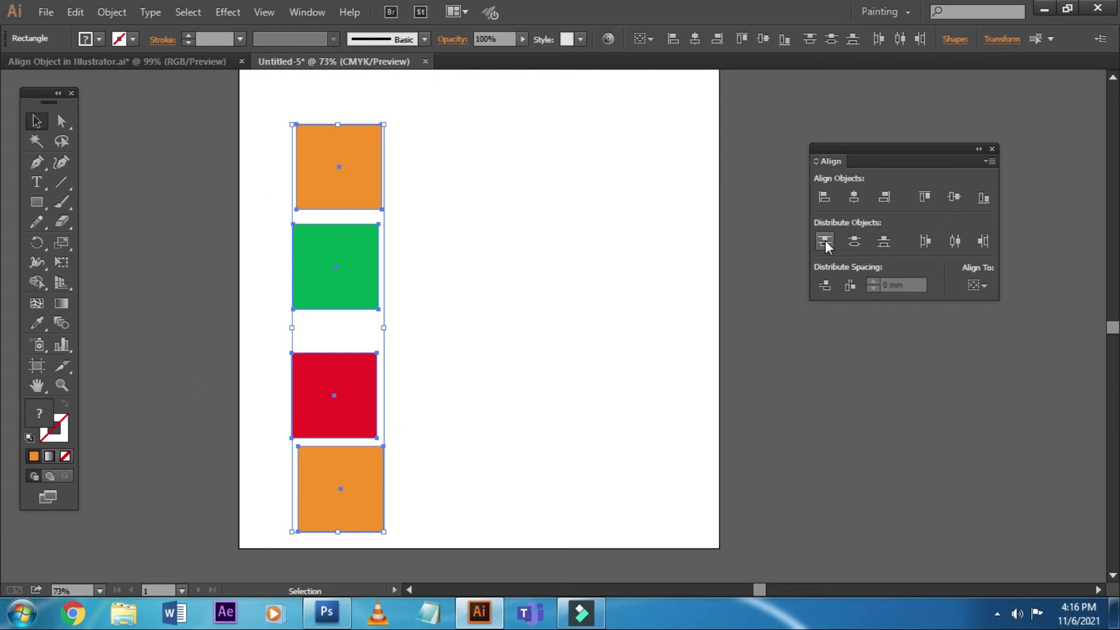
left_click(825, 243)
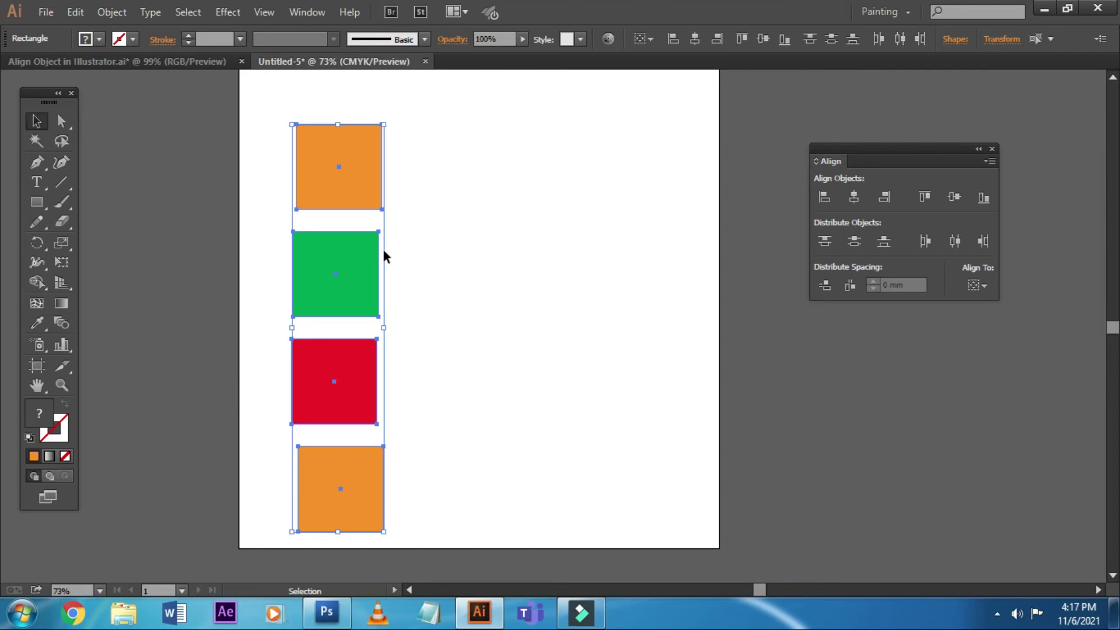
left_click(407, 289)
left_click_drag(445, 513, 328, 134)
- Draw an orange rectangle beside the top square, Alt-drag copies downward, and shorten the bottom one
left_click(450, 245)
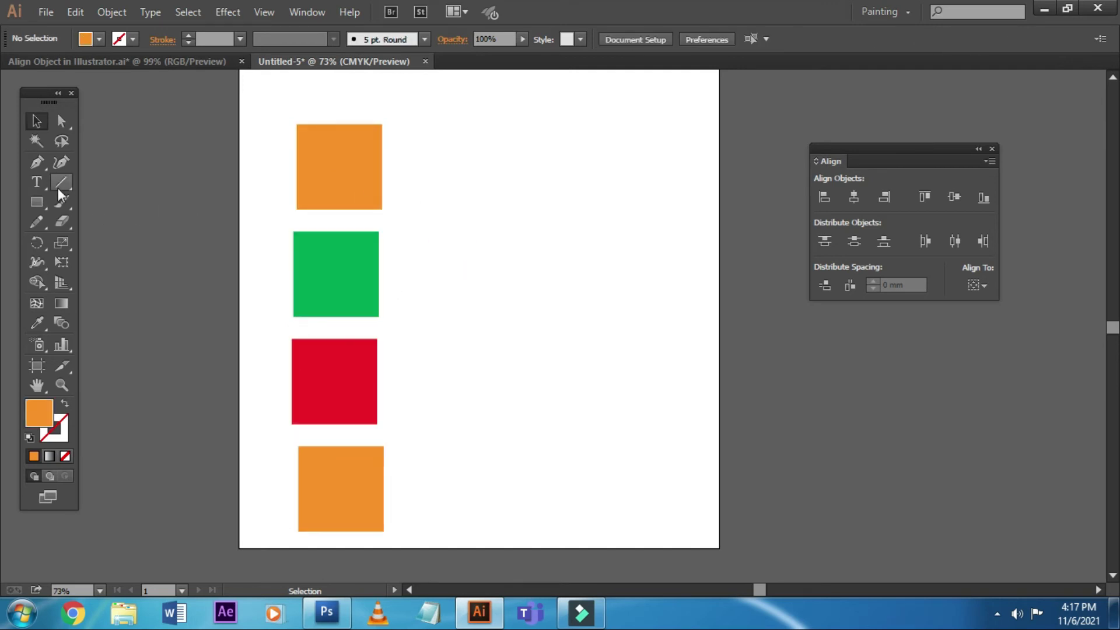
left_click(36, 202)
left_click_drag(418, 125, 535, 168)
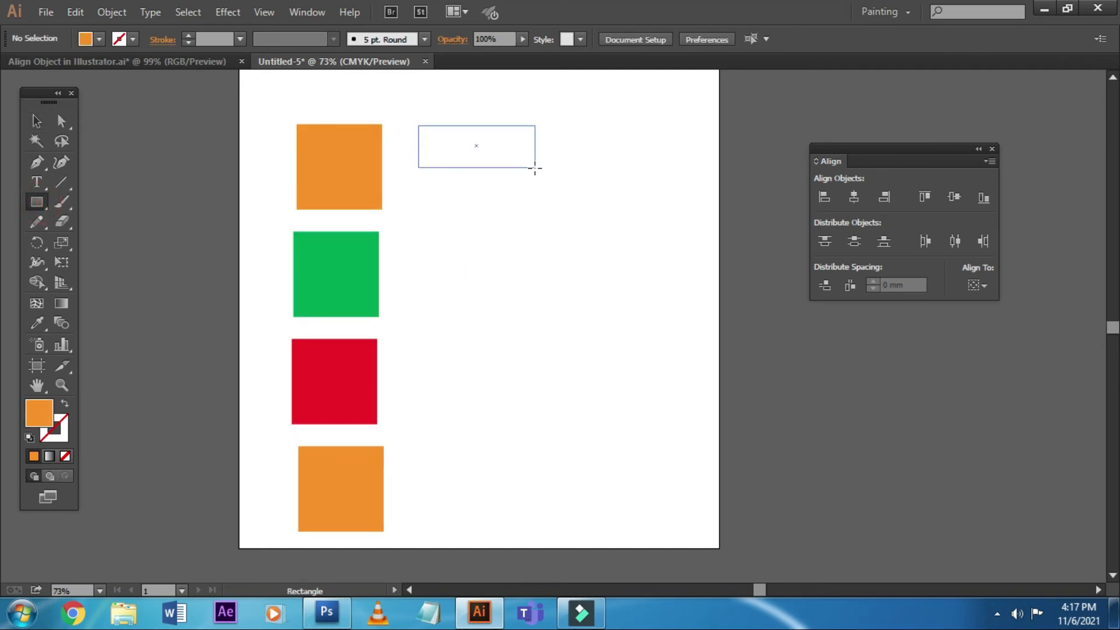
left_click(36, 121)
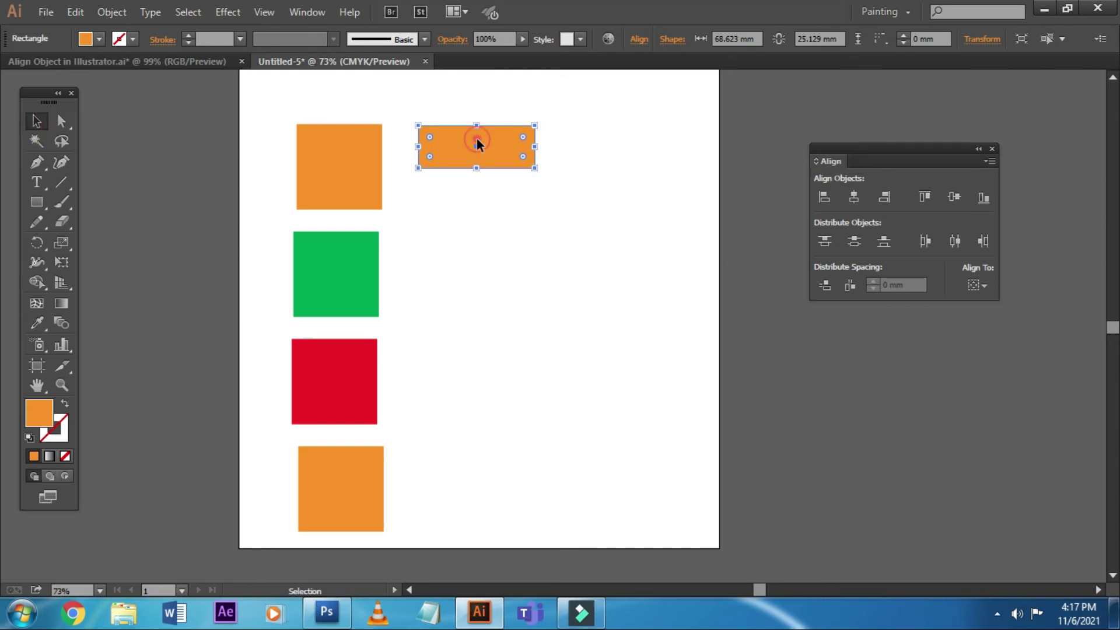
left_click_drag(479, 140, 476, 290)
left_click(502, 137)
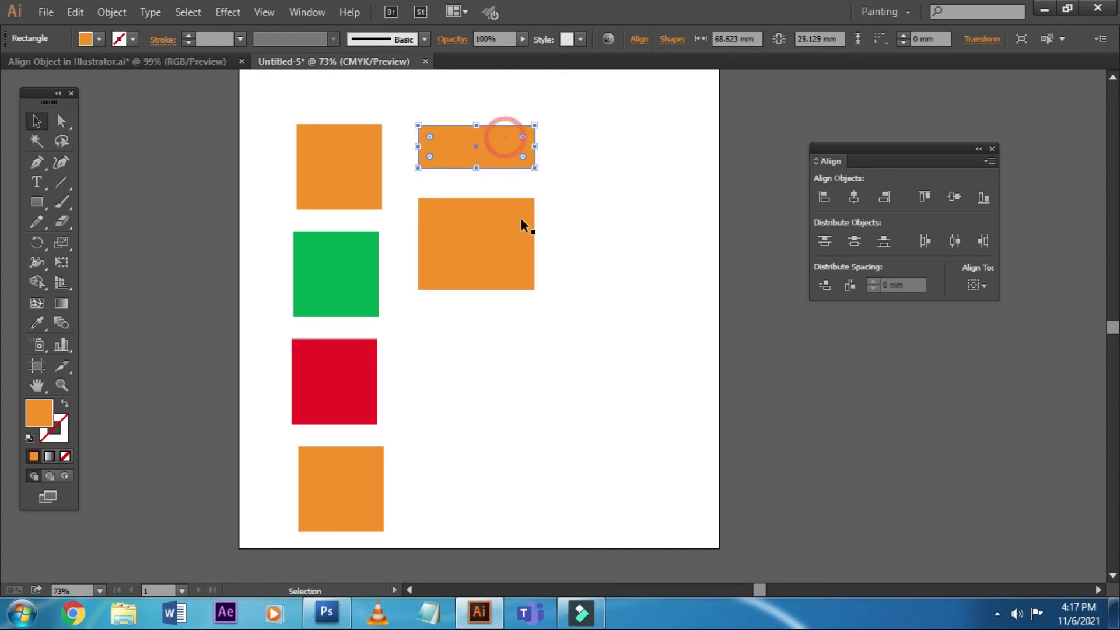
mouse_move(493, 234)
left_mouse_down()
mouse_move(490, 345)
mouse_move(490, 336)
left_mouse_up()
mouse_move(476, 389)
left_mouse_down()
mouse_move(486, 356)
mouse_move(491, 418)
mouse_move(489, 407)
left_mouse_up()
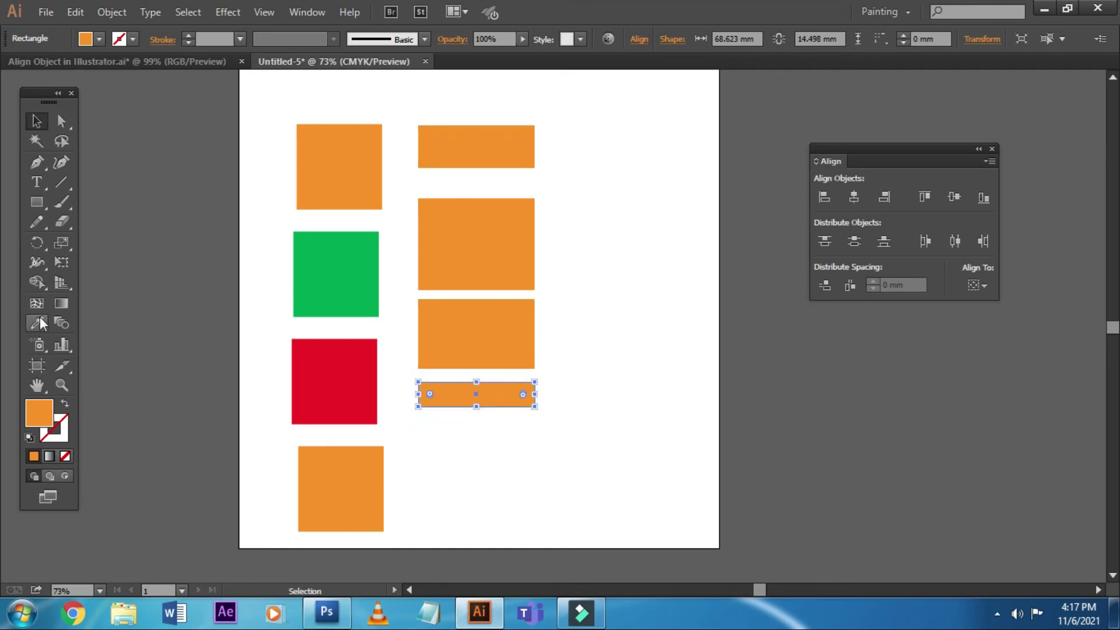
- Eyedropper the red square's colour onto the third rectangle and the green square's onto the second
left_click(37, 323)
left_click(45, 119)
left_click(450, 314)
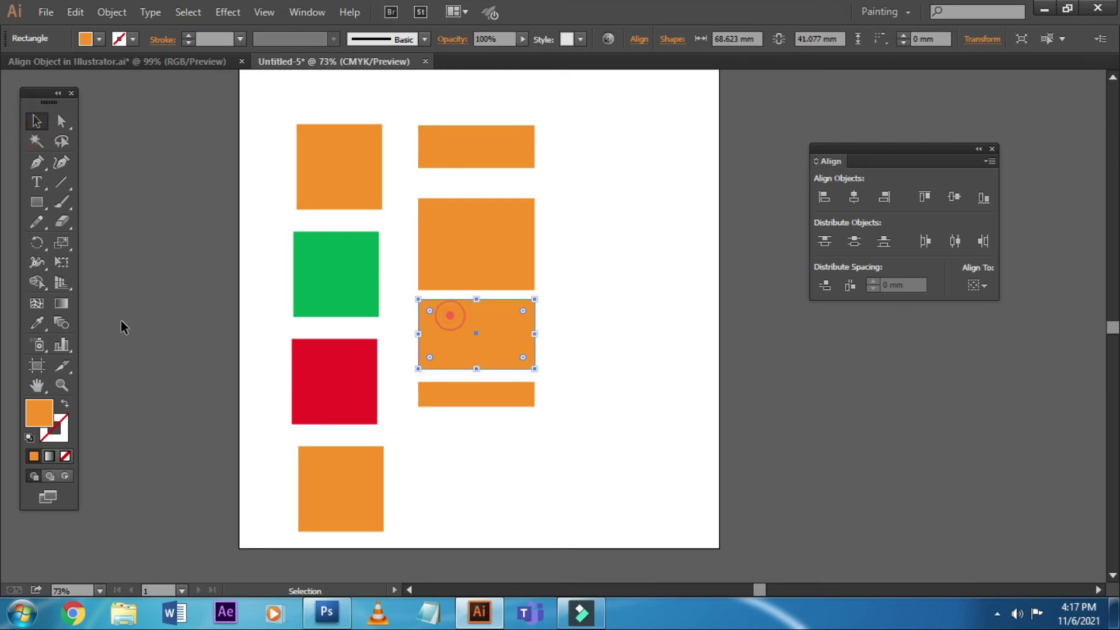
left_click(28, 324)
left_click(357, 380)
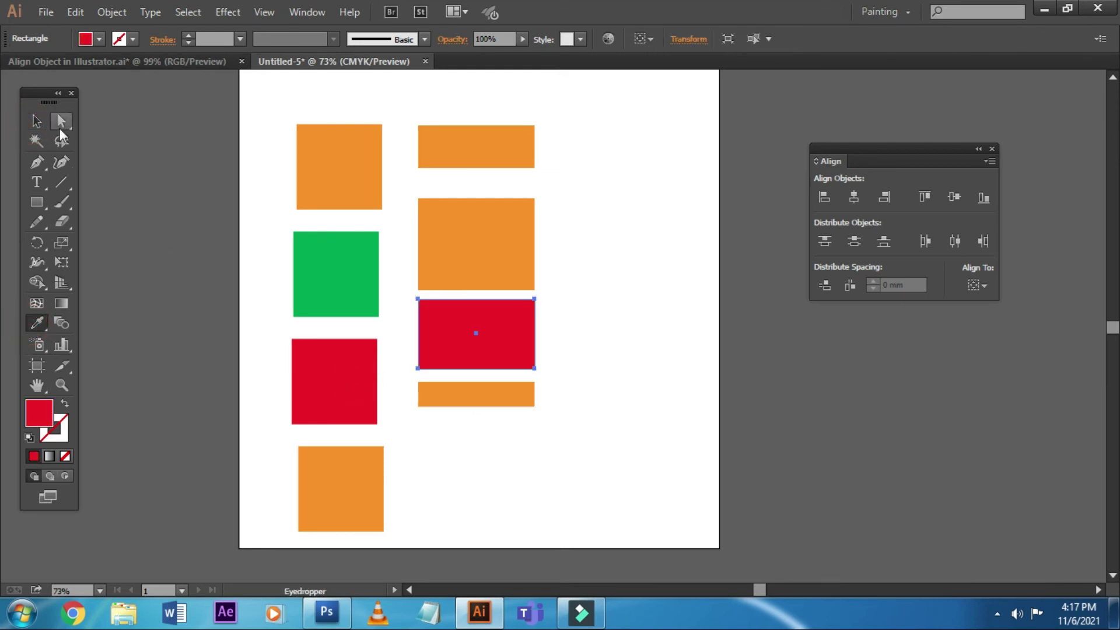
left_click(61, 121)
left_click(493, 265)
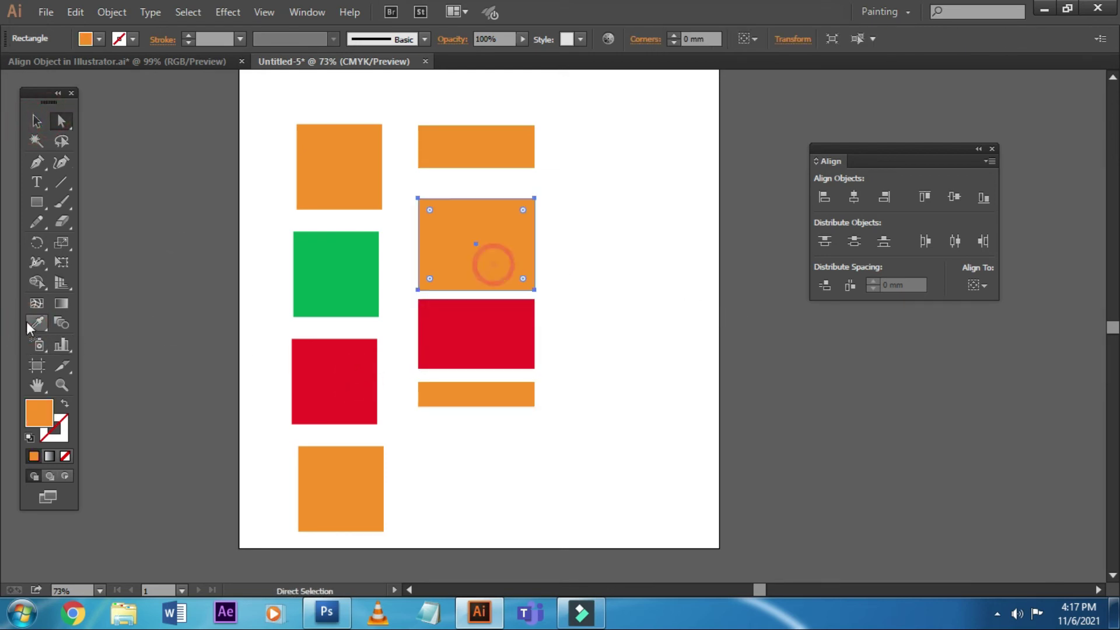
key("i")
left_click(374, 278)
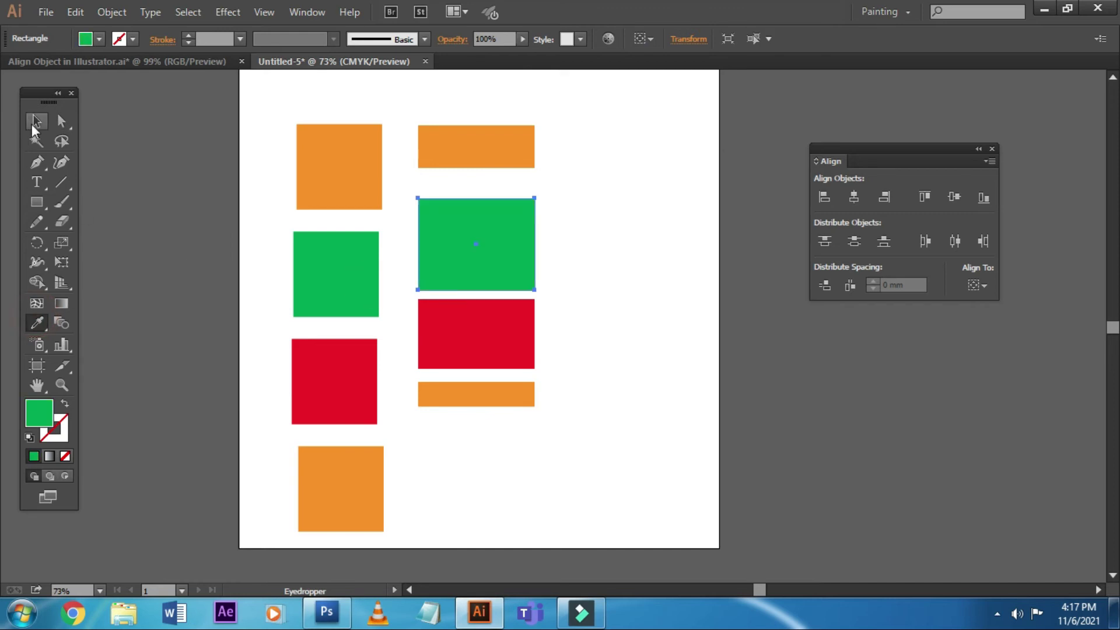
left_click(35, 121)
left_click(183, 155)
mouse_move(247, 102)
left_mouse_down()
mouse_move(366, 482)
mouse_move(385, 455)
left_mouse_up()
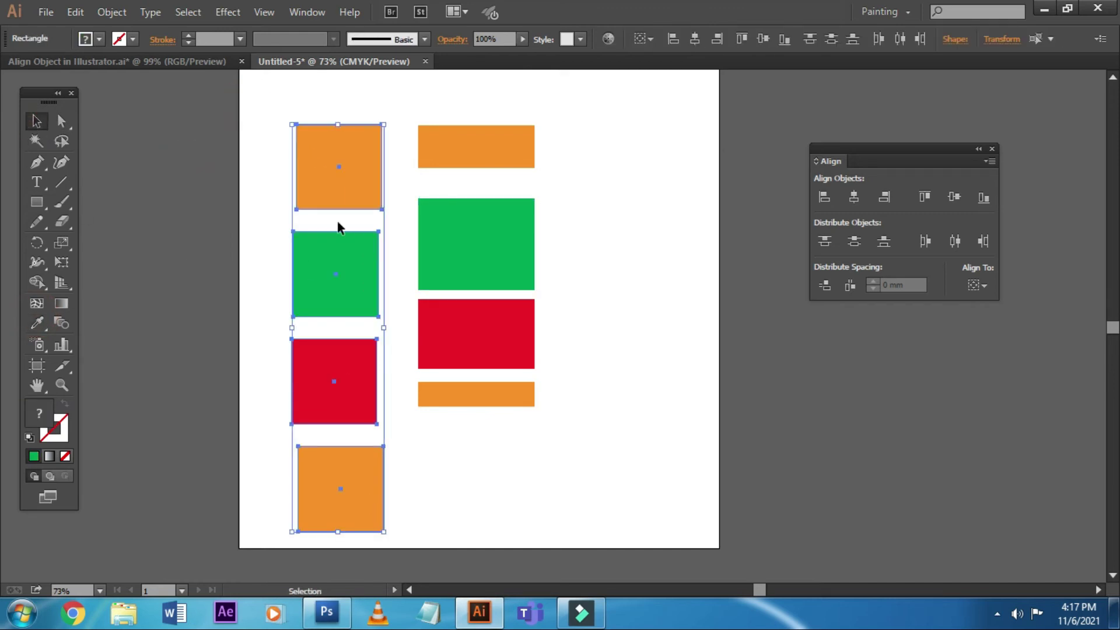
- Drag the square column onto the left pasteboard and nudge the bottom orange bar down
left_click_drag(340, 183, 150, 185)
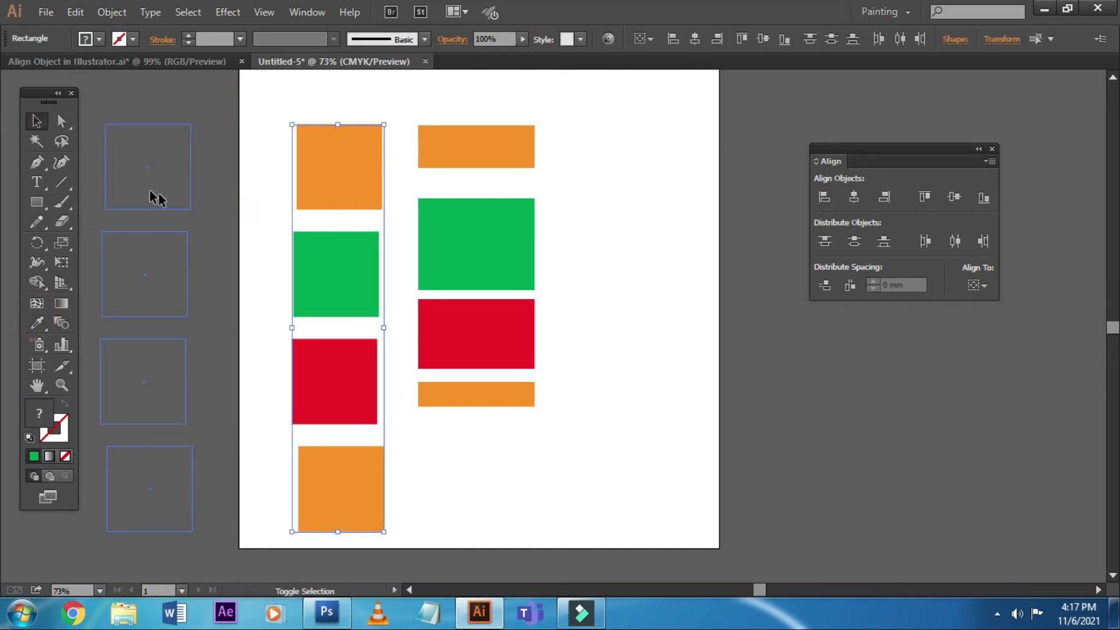
left_click(305, 220)
mouse_move(335, 101)
left_mouse_down()
mouse_move(585, 507)
mouse_move(605, 475)
left_mouse_up()
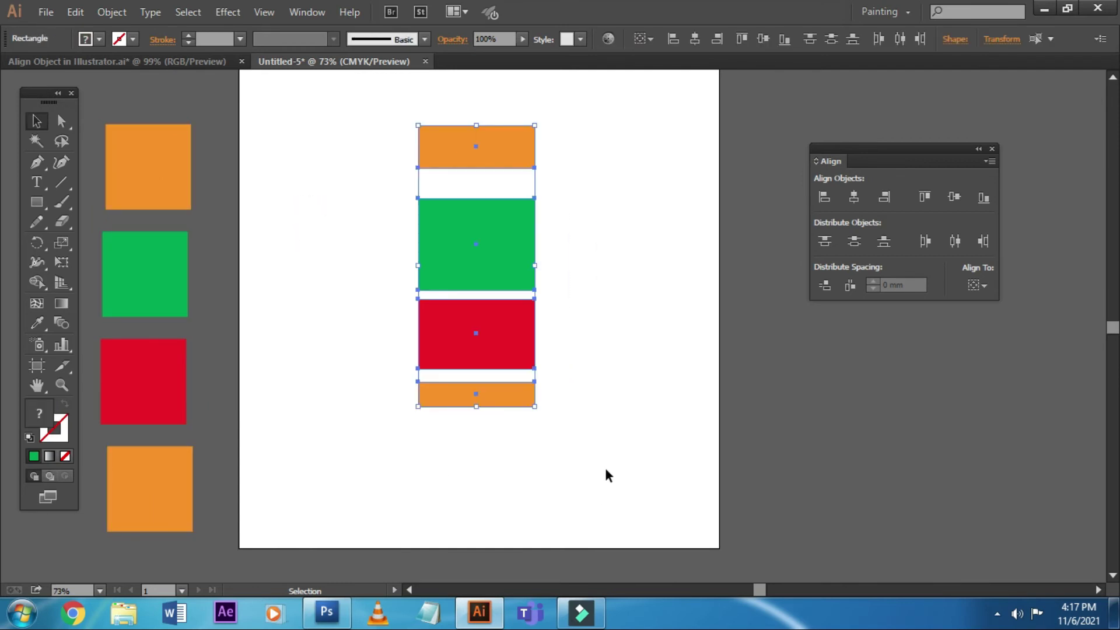
left_click(607, 436)
left_click(454, 134)
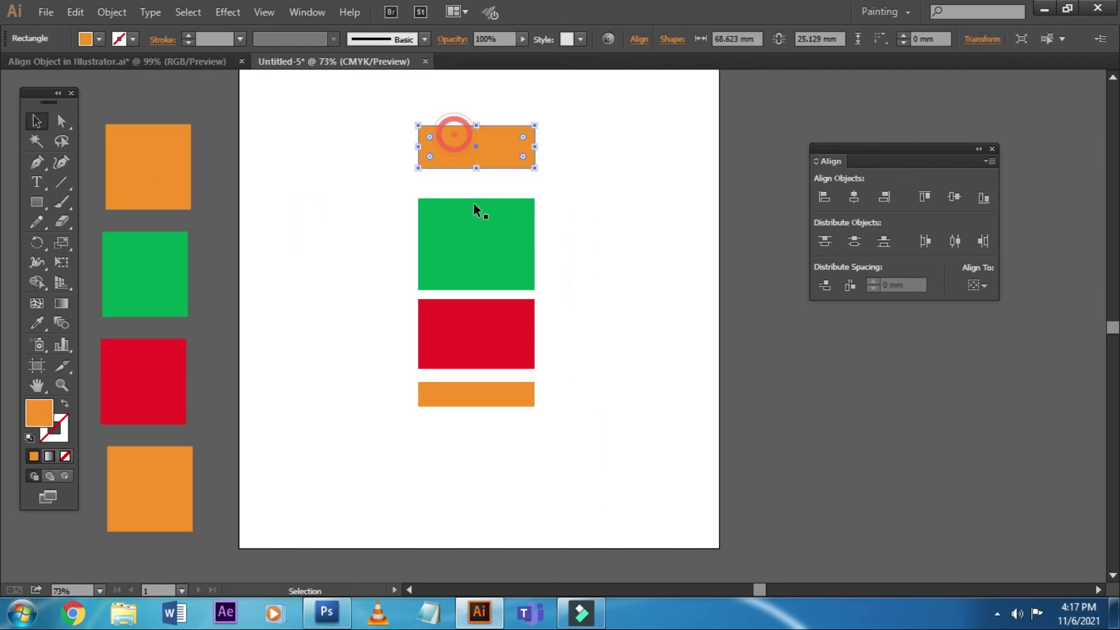
left_click(555, 188)
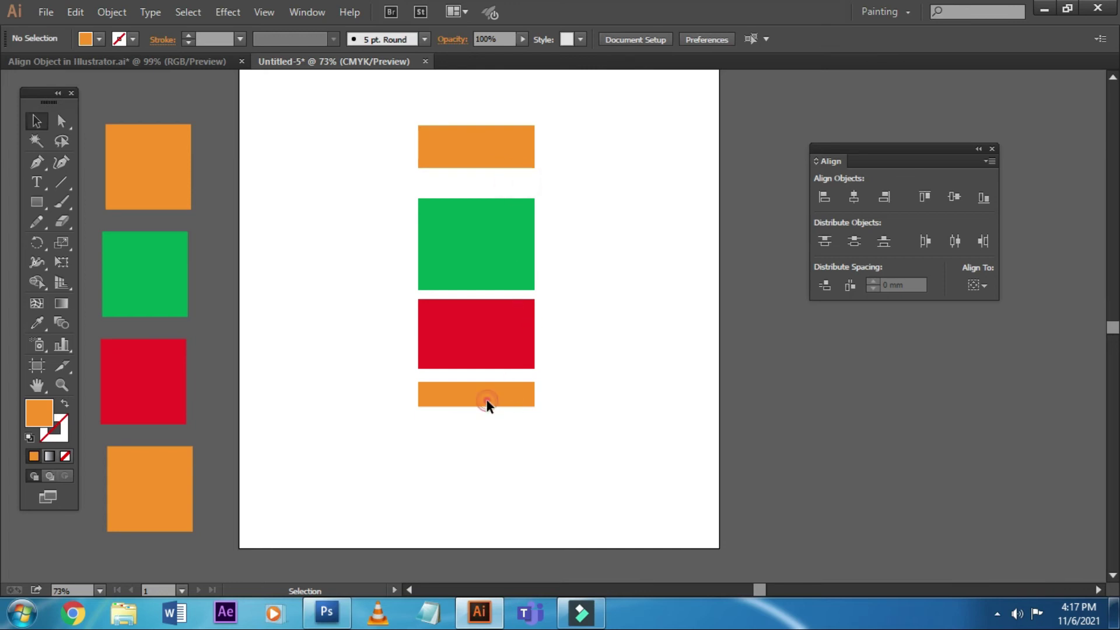
left_click_drag(485, 398, 486, 404)
left_click(605, 408)
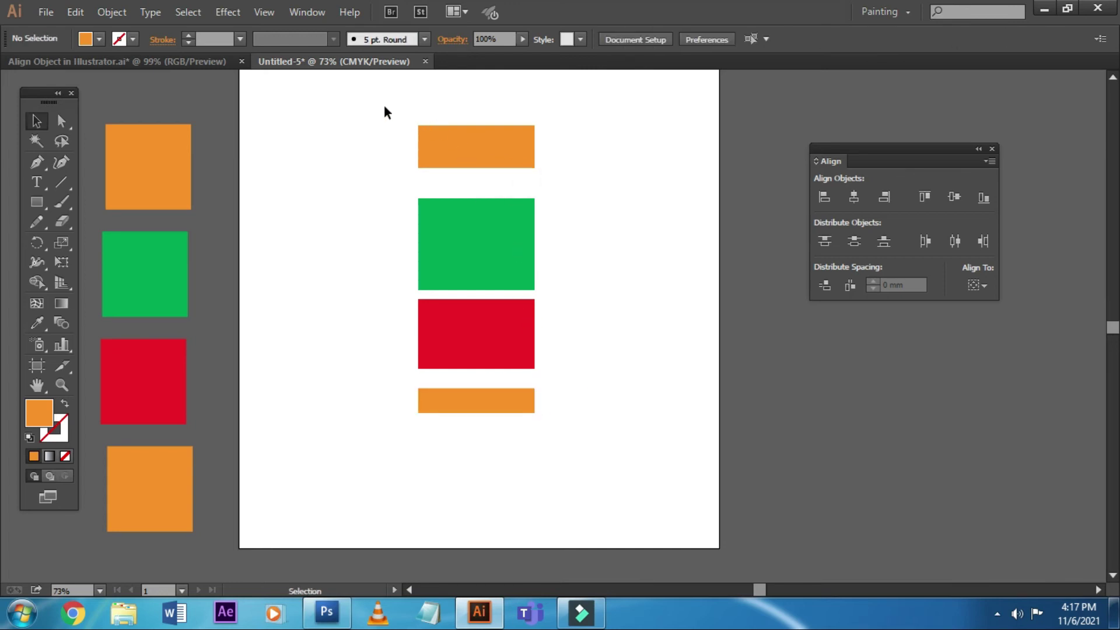
- Shift-select the top orange bar, green rectangle, red rectangle and bottom orange bar
left_click(453, 145)
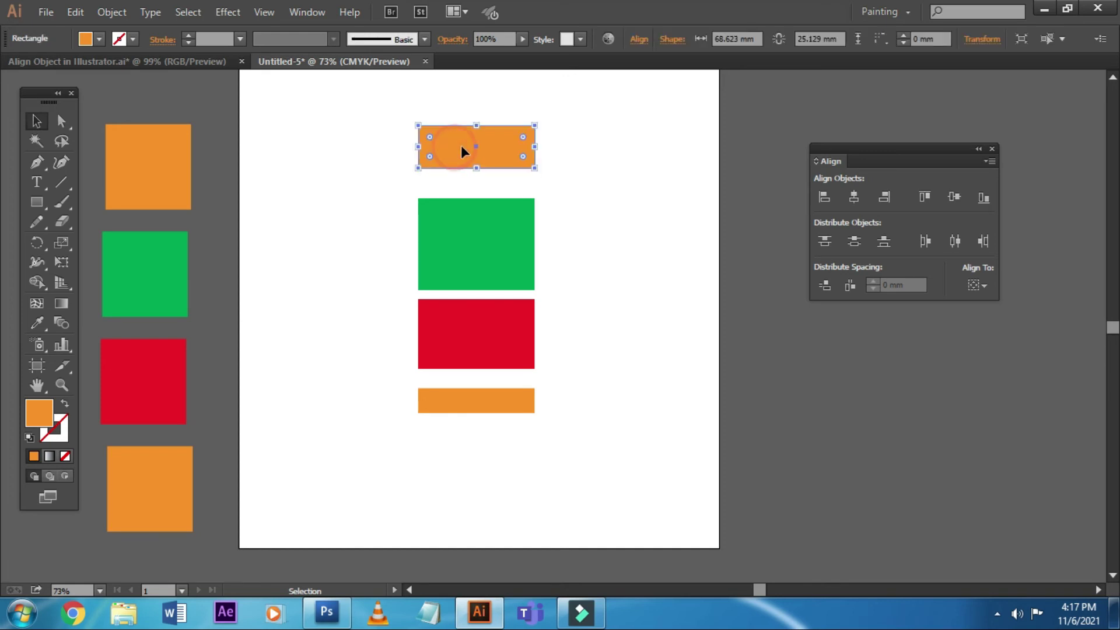
left_click(478, 261, "shift")
left_click(500, 337, "shift")
left_click(475, 402, "shift")
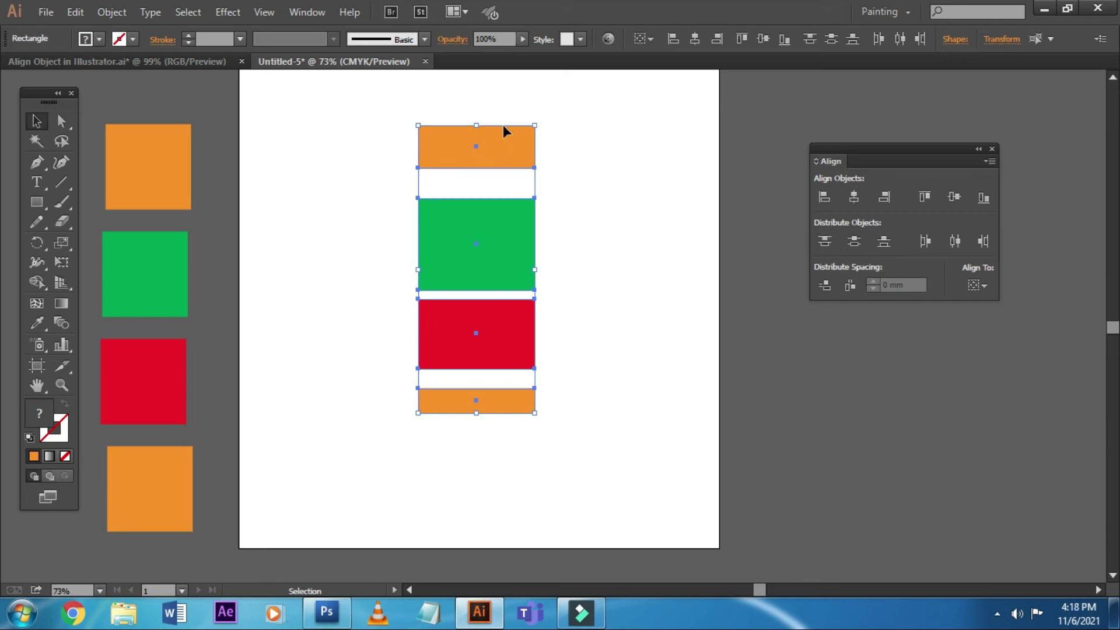
- Try Vertical Distribute Top and undo it, then apply Vertical Distribute Center and Bottom
left_click(824, 242)
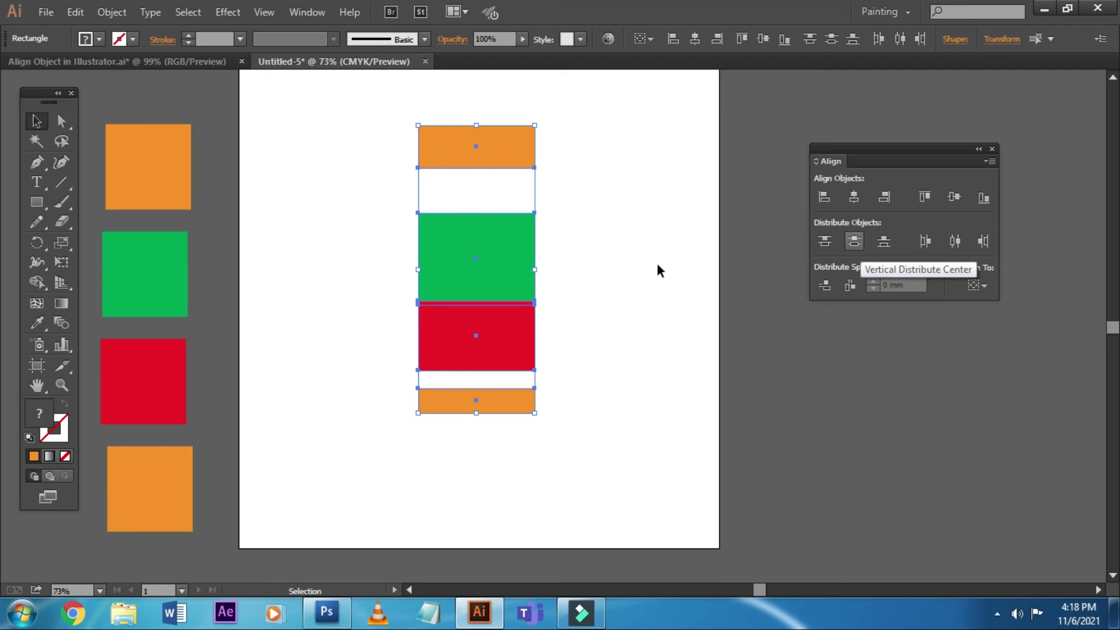
key("ctrl+z")
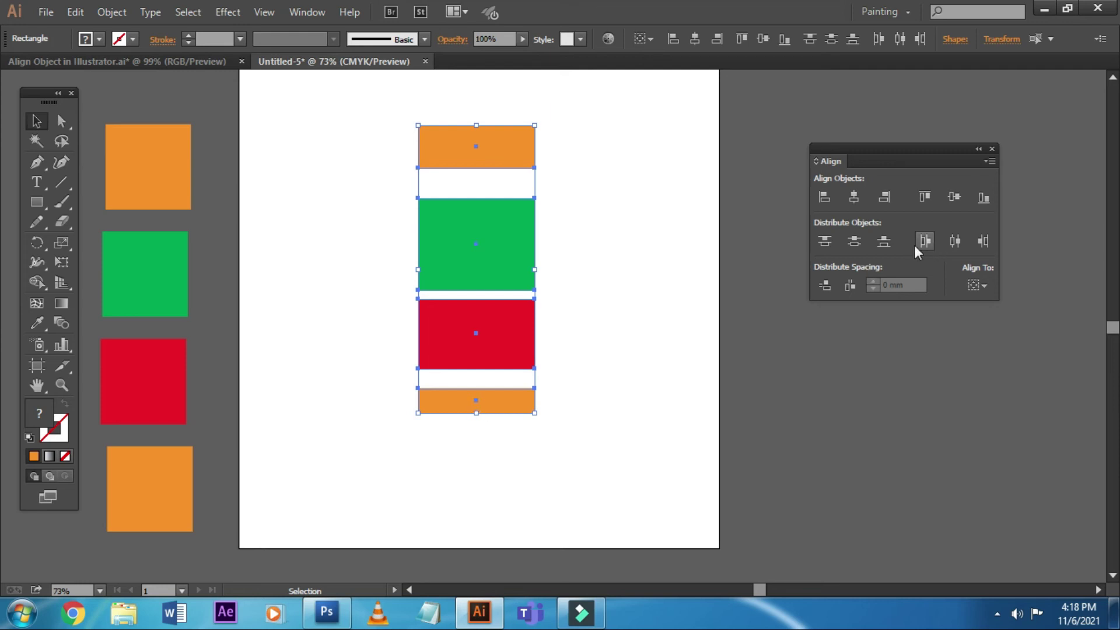
left_click(856, 240)
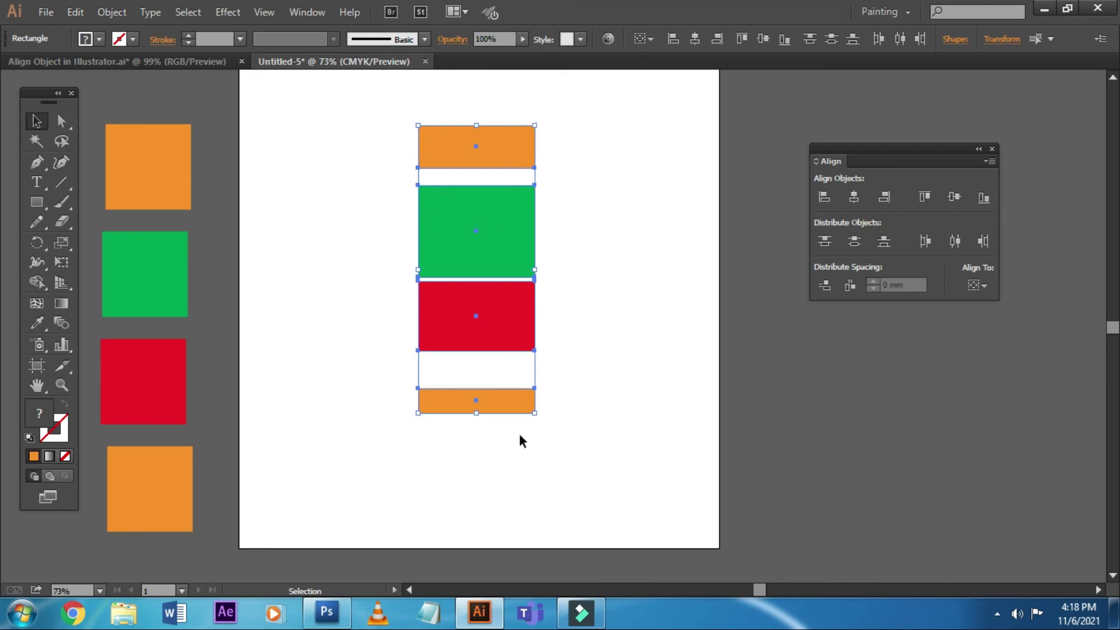
left_click(883, 246)
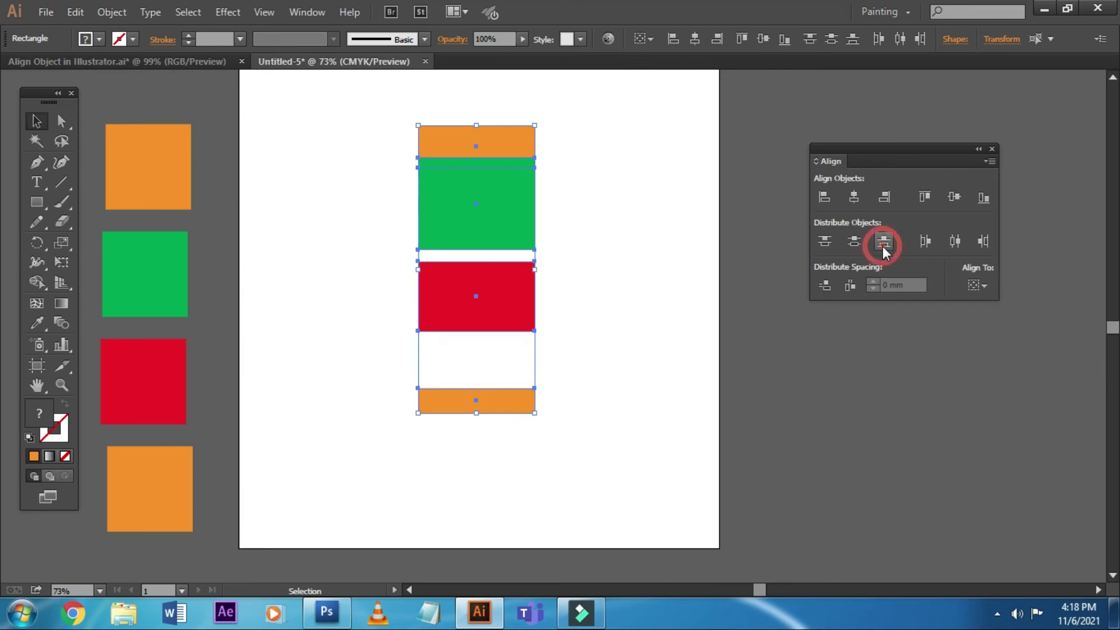
left_click(675, 272)
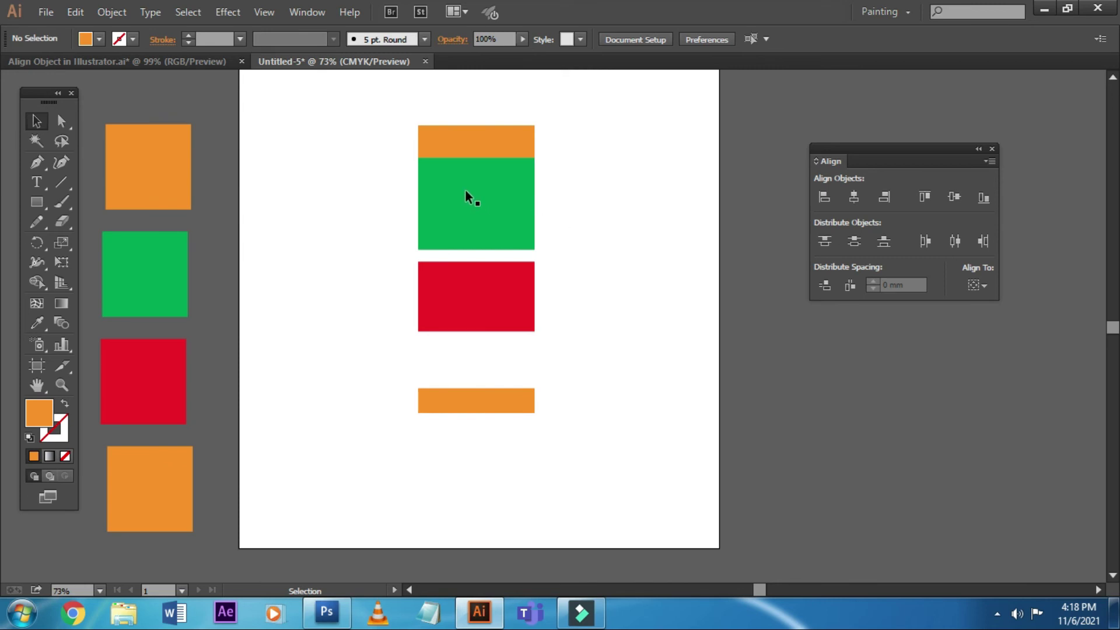
- Drag the orange, green, red and second orange rectangles out of the column into a left-to-right row
left_click_drag(465, 191, 548, 191)
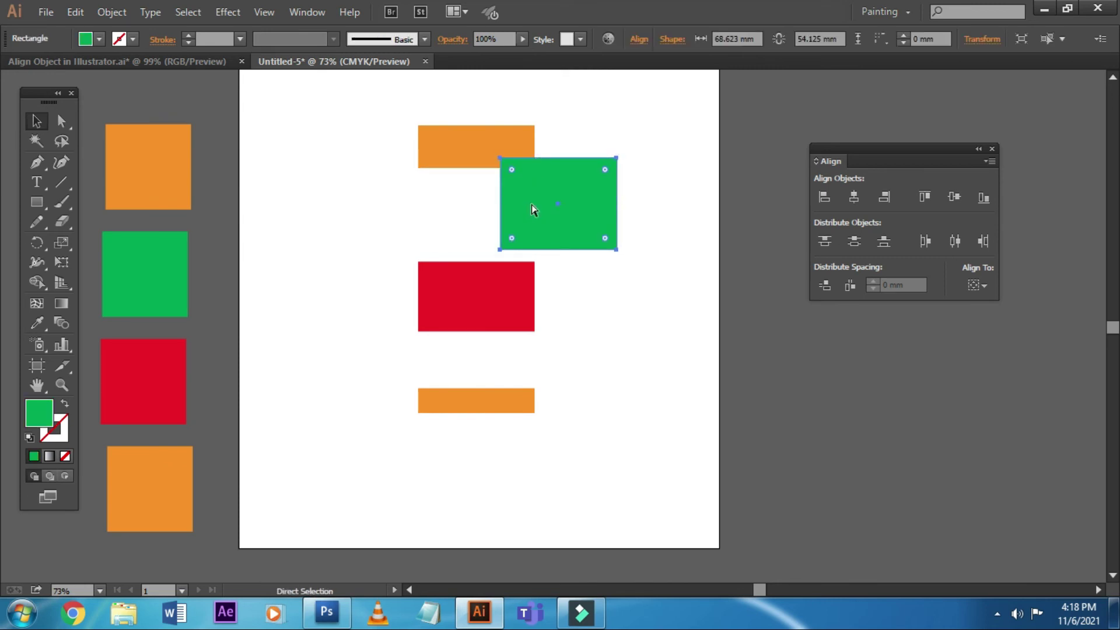
left_click(634, 230)
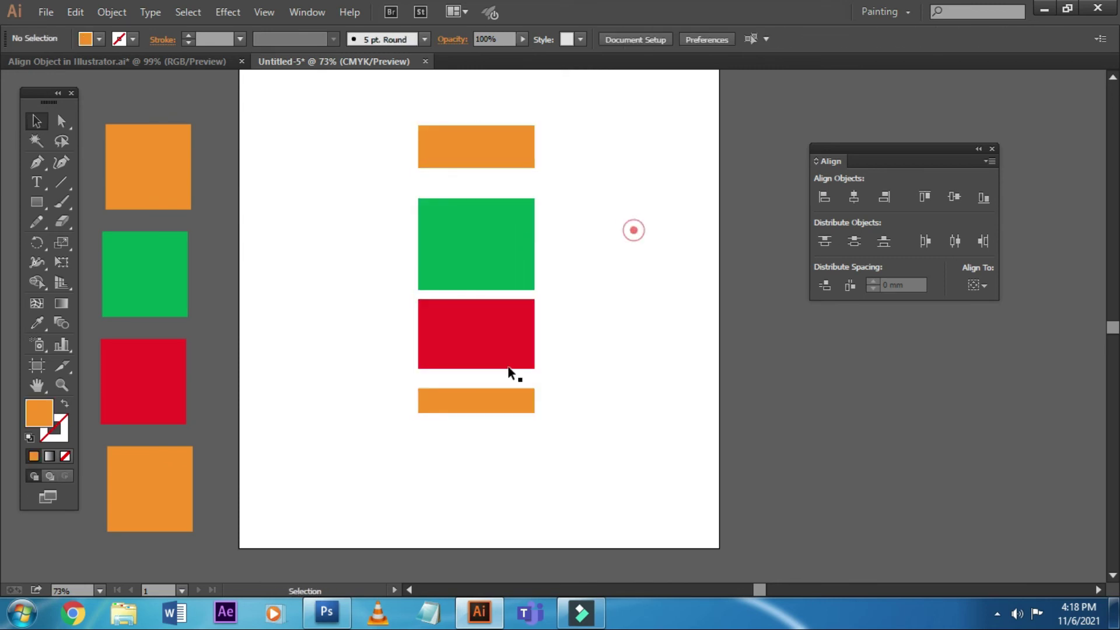
left_click_drag(457, 403, 529, 404)
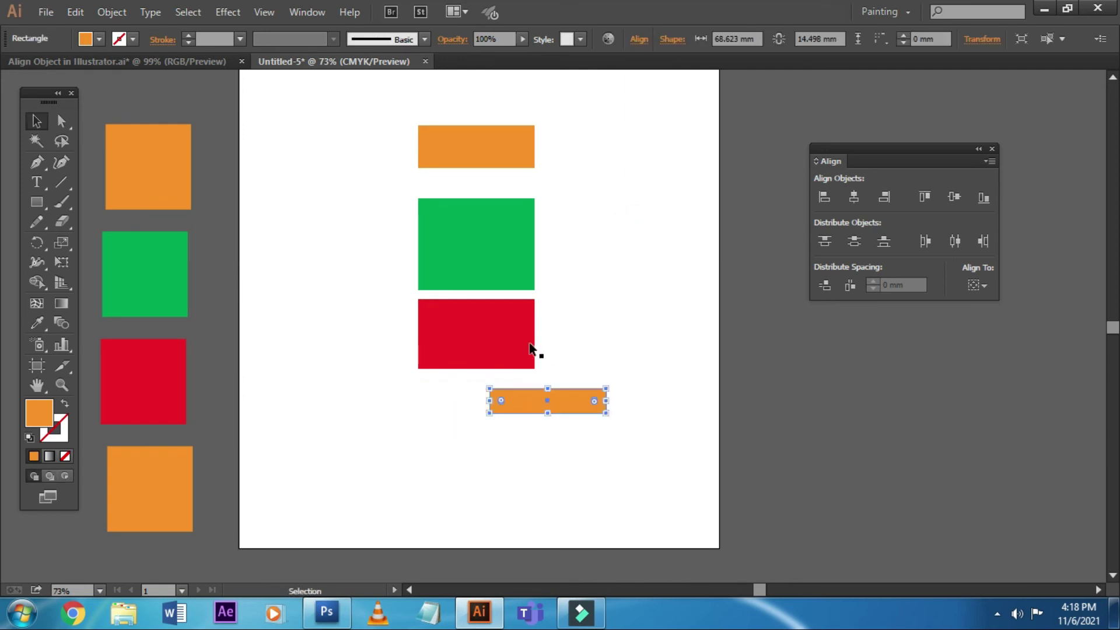
left_click_drag(436, 148, 295, 183)
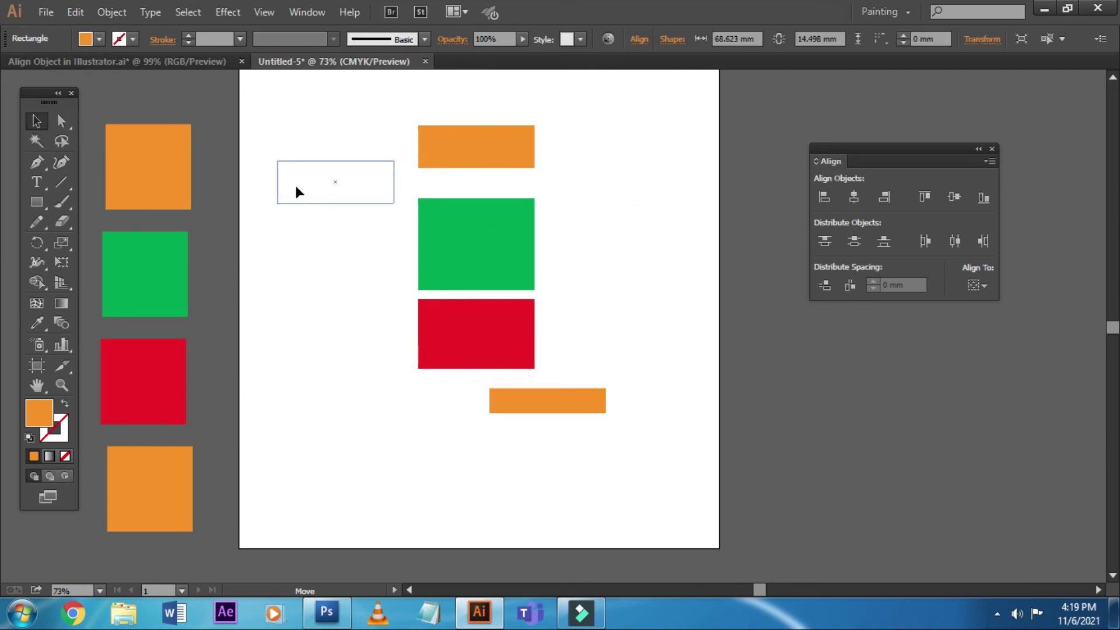
left_click_drag(443, 266, 426, 224)
left_click_drag(501, 318, 638, 224)
left_click_drag(551, 403, 734, 188)
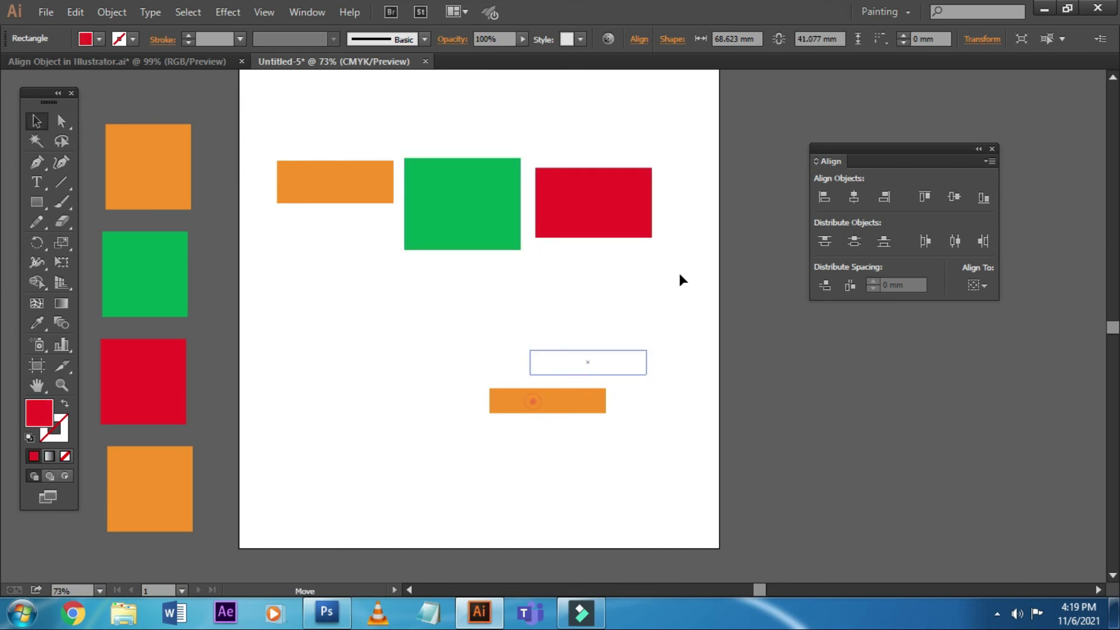
- Push the two orange bars further apart at the row's ends and select the left orange bar
left_click_drag(349, 181, 313, 181)
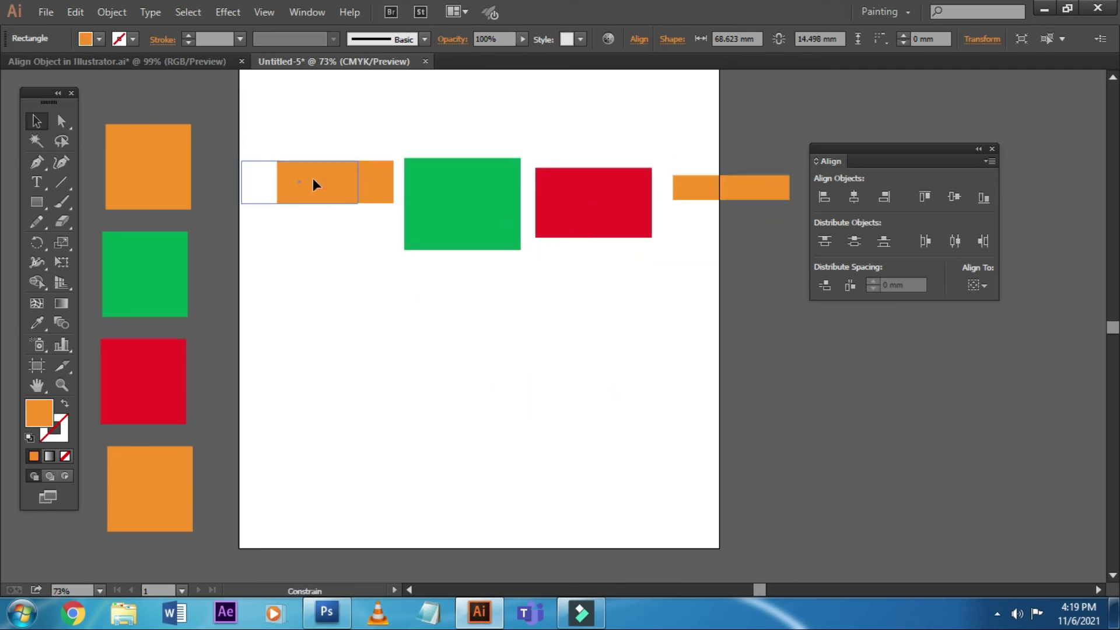
left_click(486, 211)
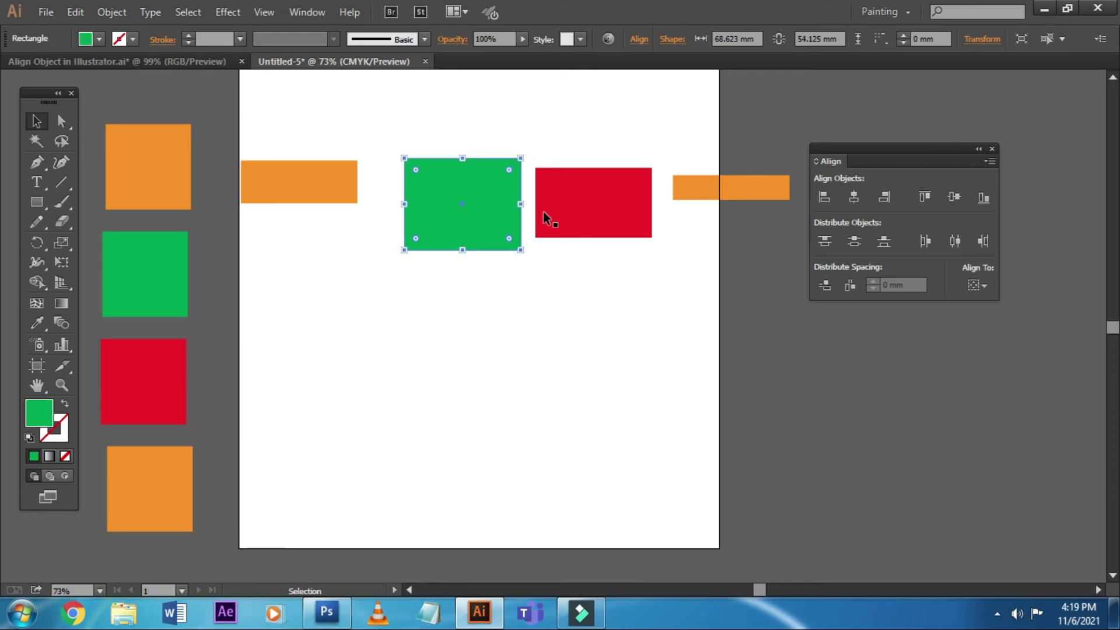
left_click_drag(685, 191, 712, 192)
left_click(695, 355)
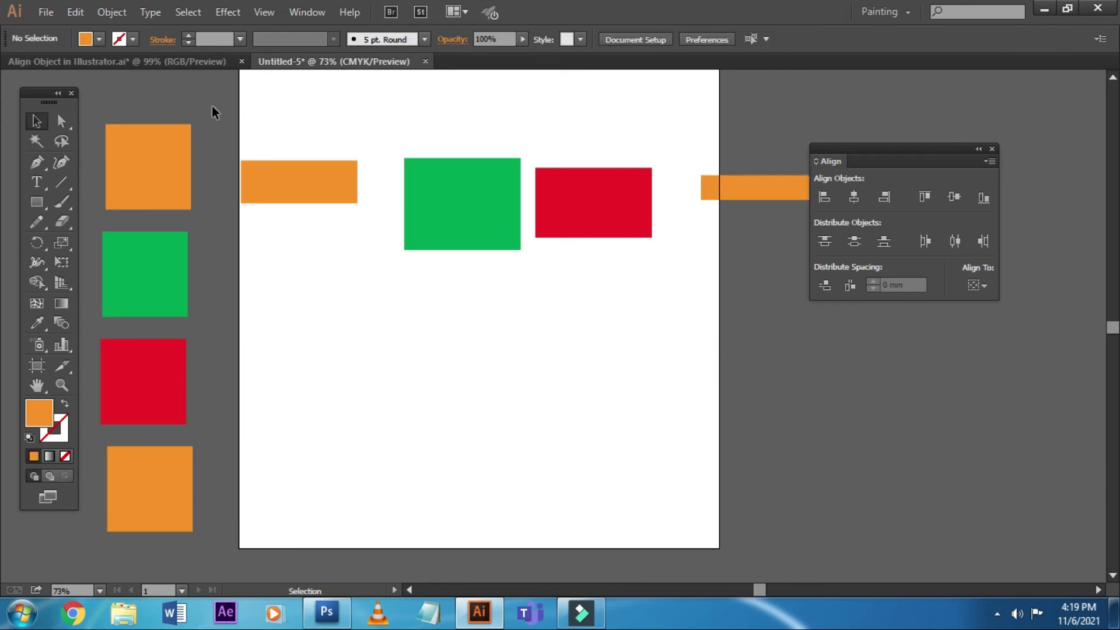
left_click_drag(334, 126, 279, 160)
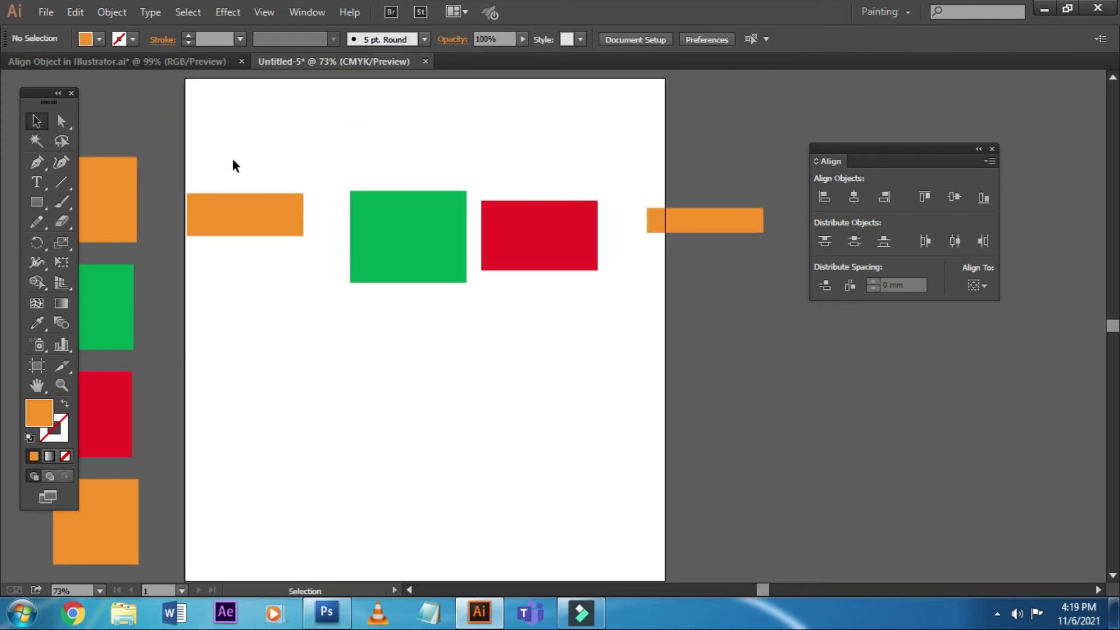
left_click(228, 229)
- Select all four shapes in the row and apply Horizontal Distribute Left
left_click(405, 230, "shift")
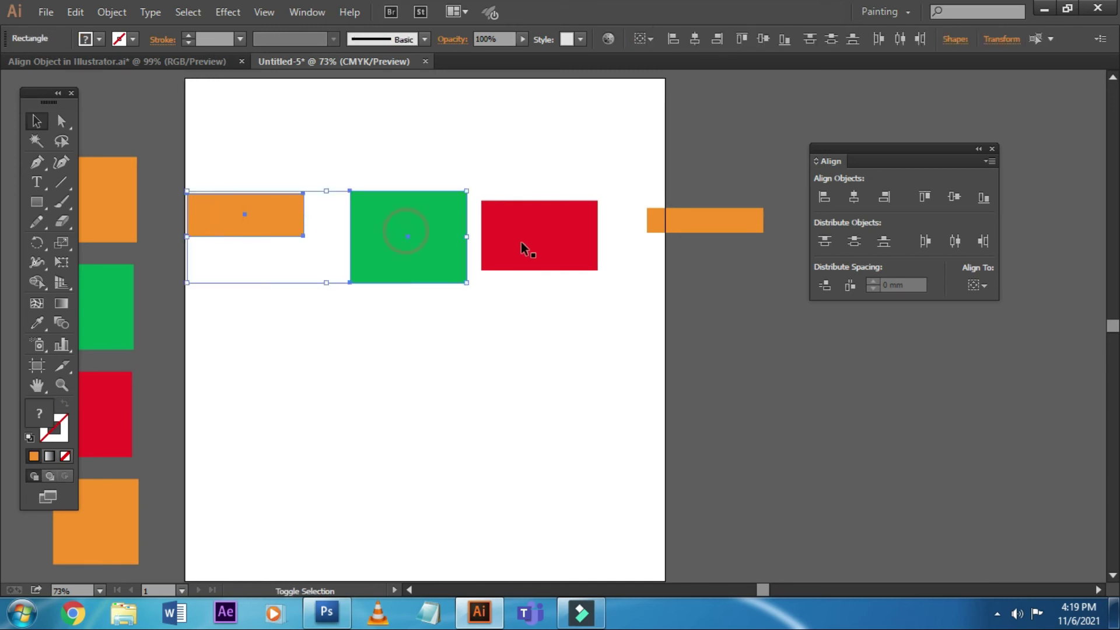
left_click(522, 243, "shift")
left_click(675, 220, "shift")
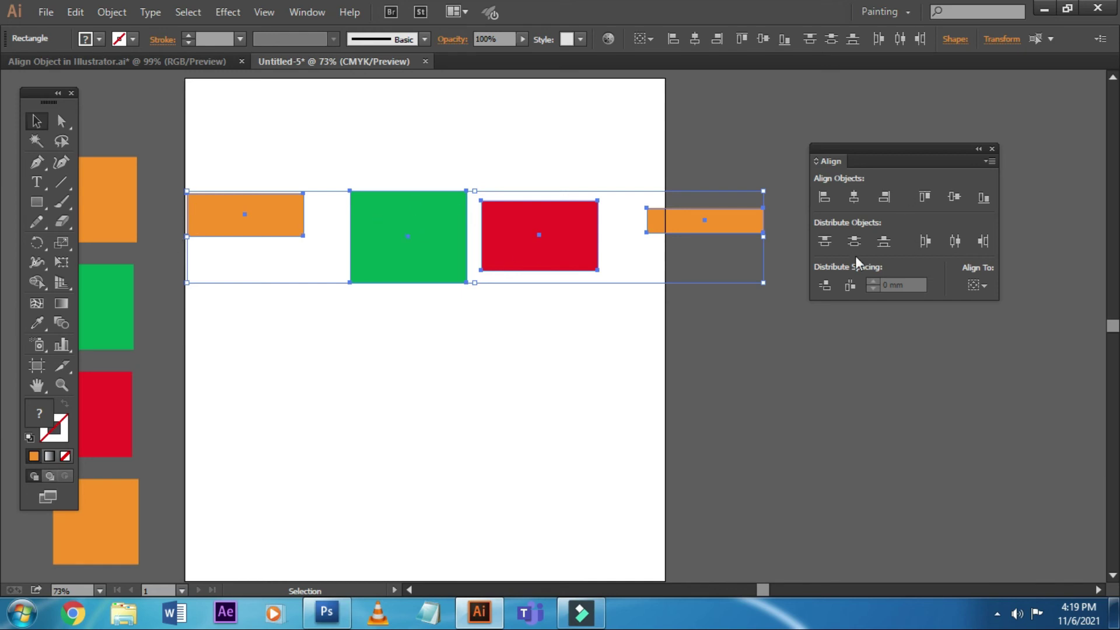
left_click(924, 243)
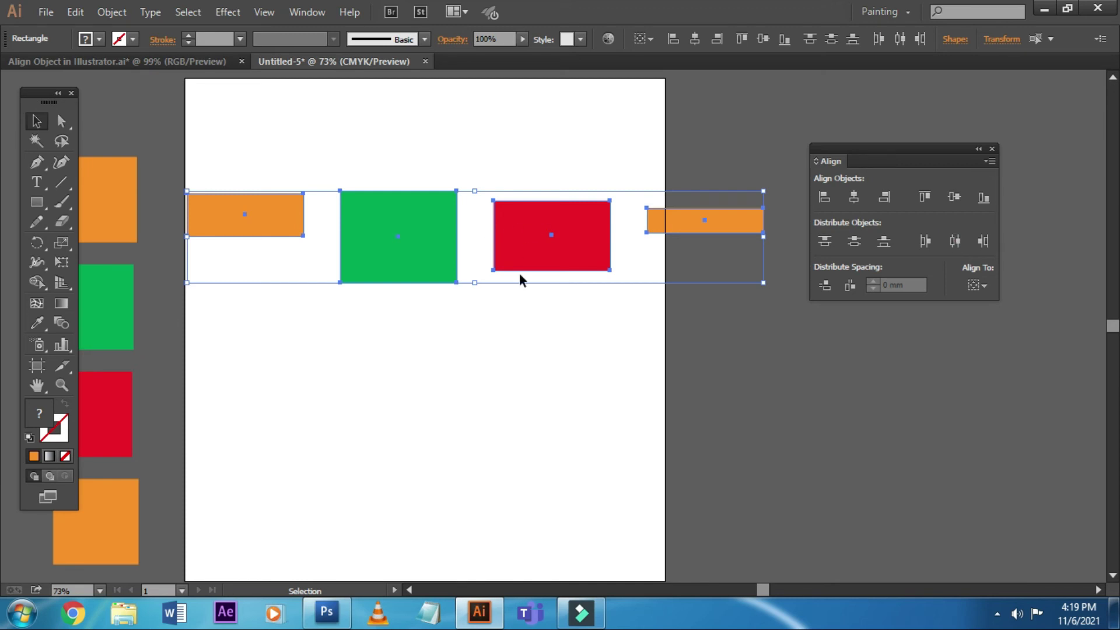
- Narrow the left orange bar and the red rectangle by dragging their side handles
left_click(518, 330)
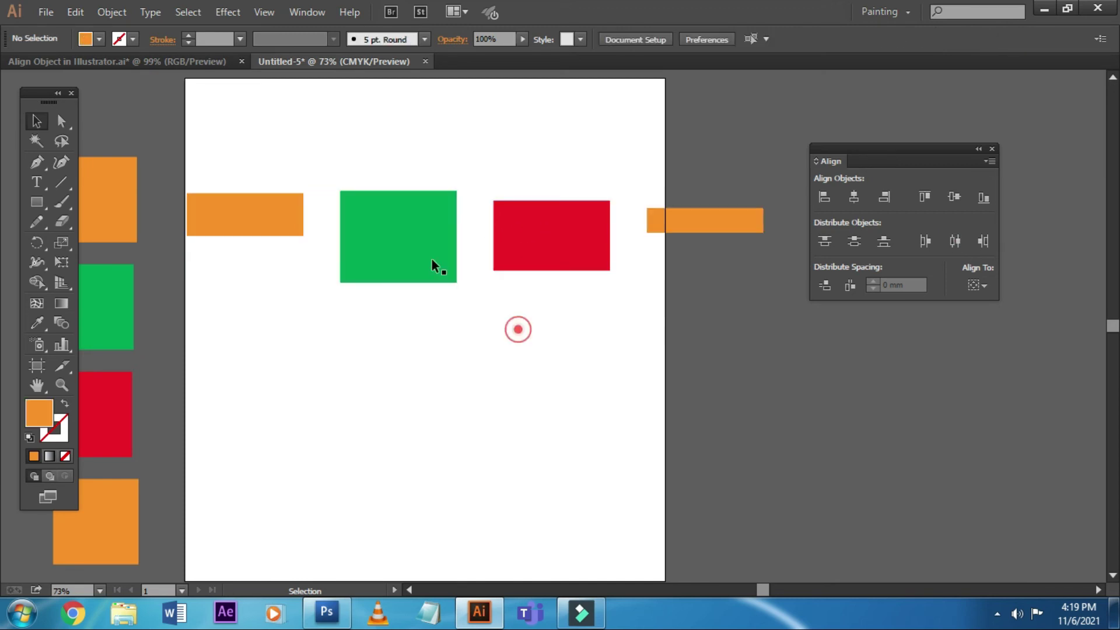
left_click(296, 228)
left_click_drag(304, 215, 278, 220)
left_click(386, 228)
left_click(533, 239)
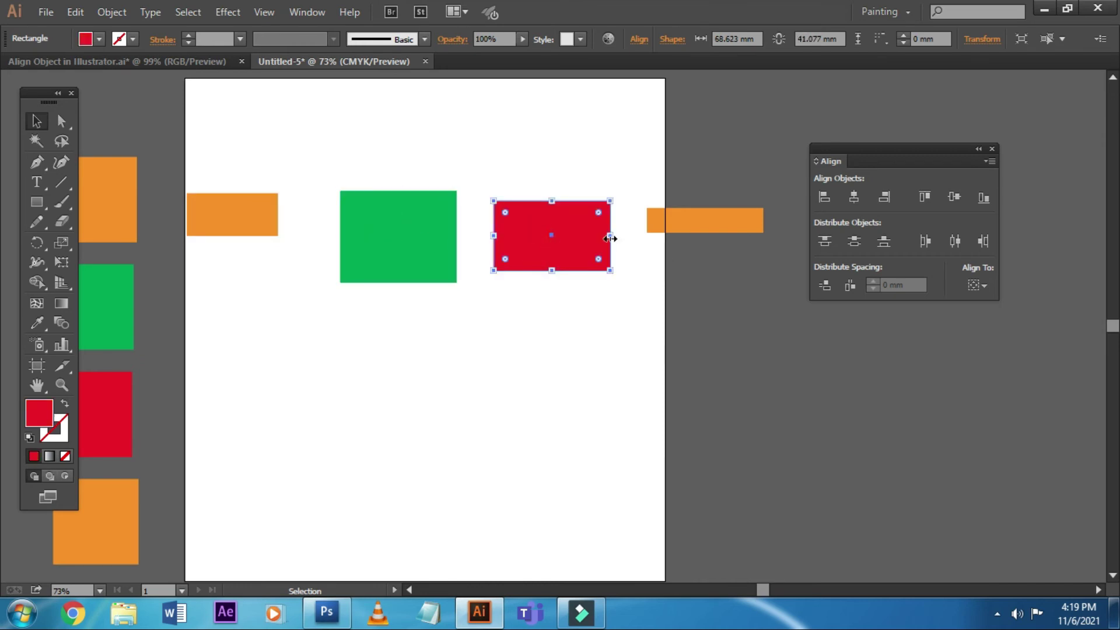
left_click_drag(610, 238, 587, 238)
- Reselect the four shapes, try Distribute Left, Center and Right, then delete them
left_click(601, 358)
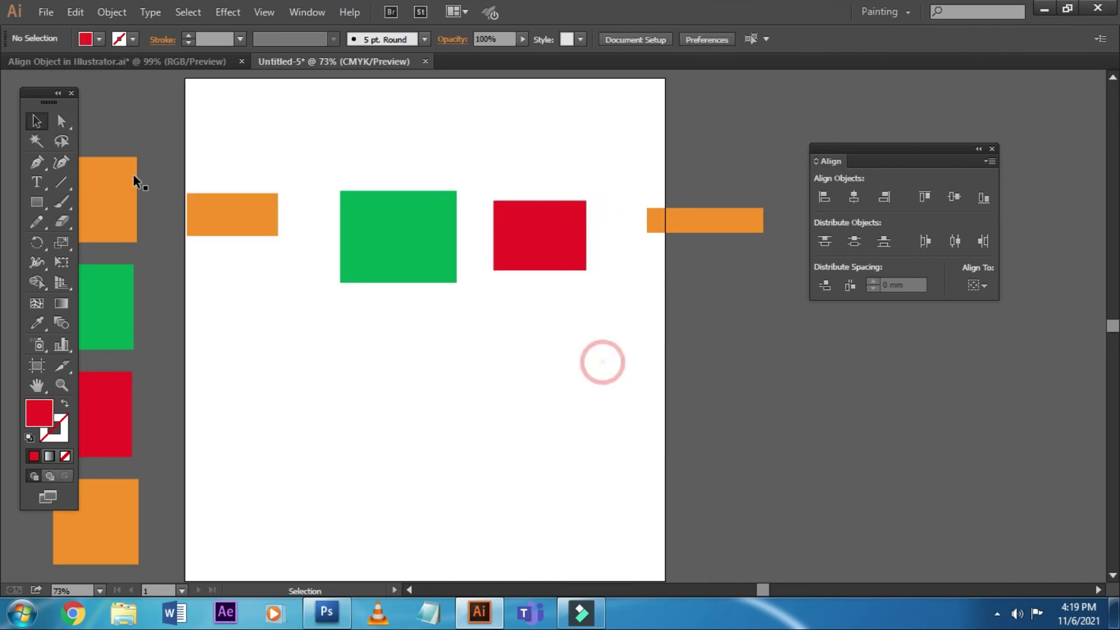
left_click(201, 213, "shift")
left_click(375, 220, "shift")
left_click(575, 233, "shift")
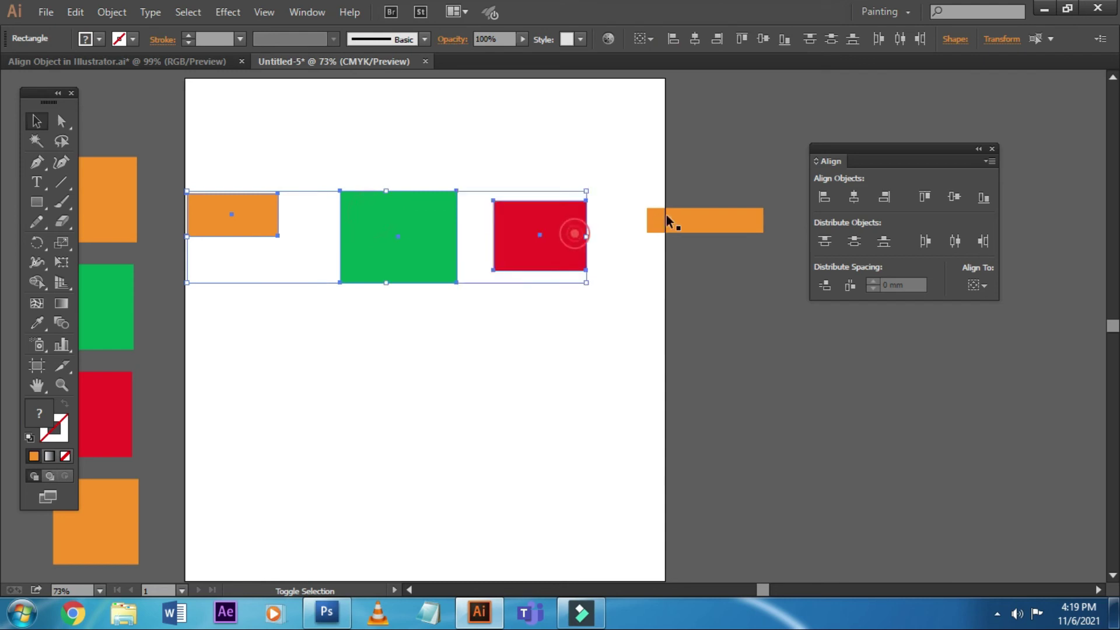
left_click(687, 219, "shift")
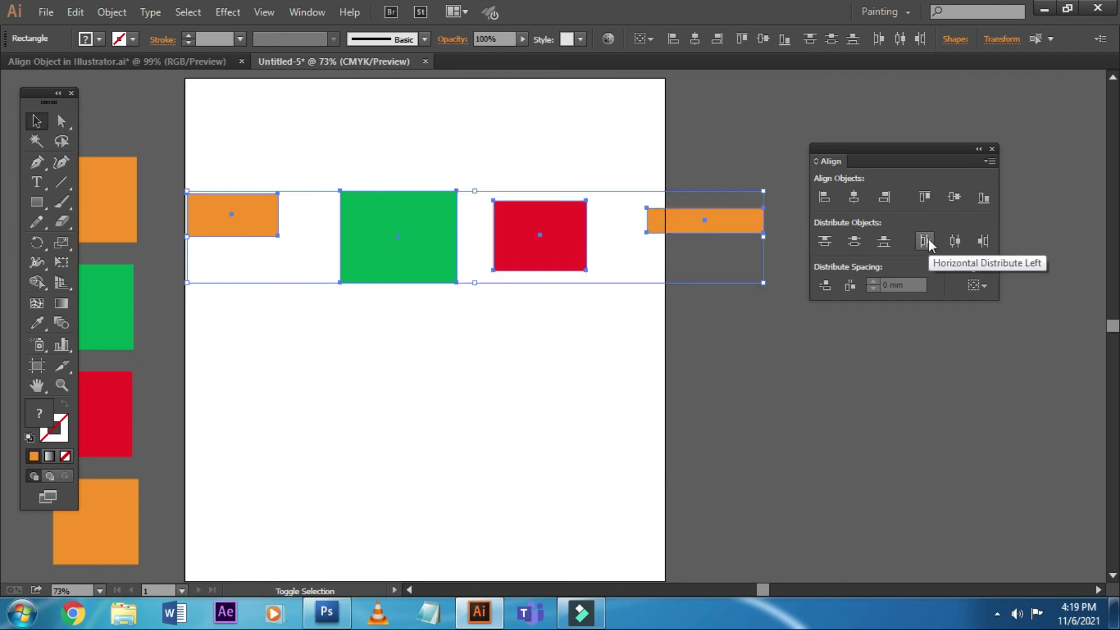
left_click(926, 240)
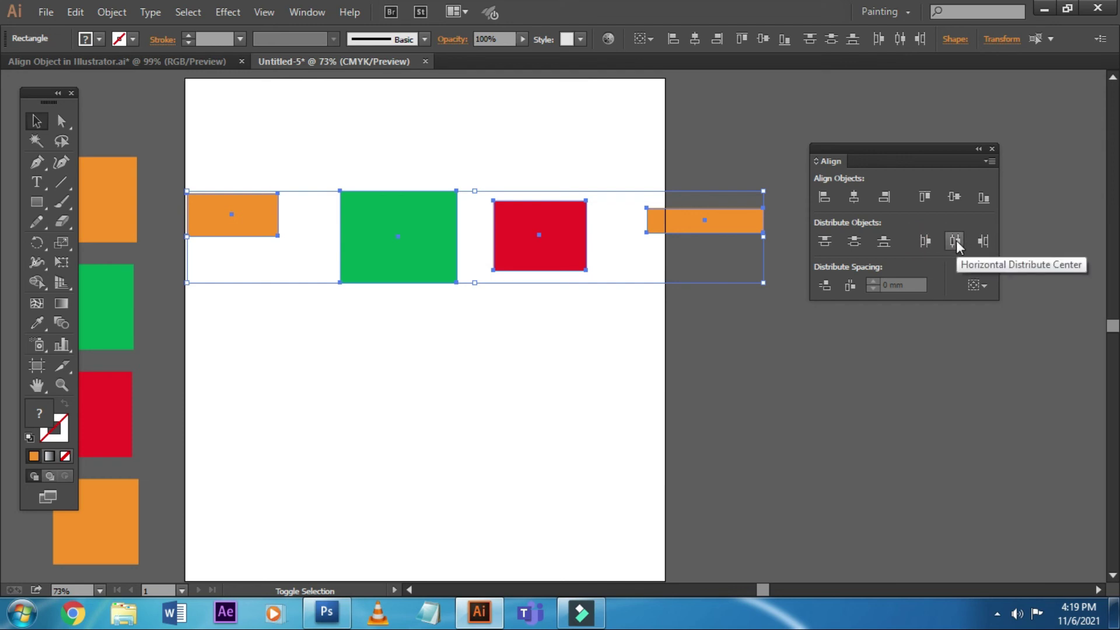
left_click(957, 240)
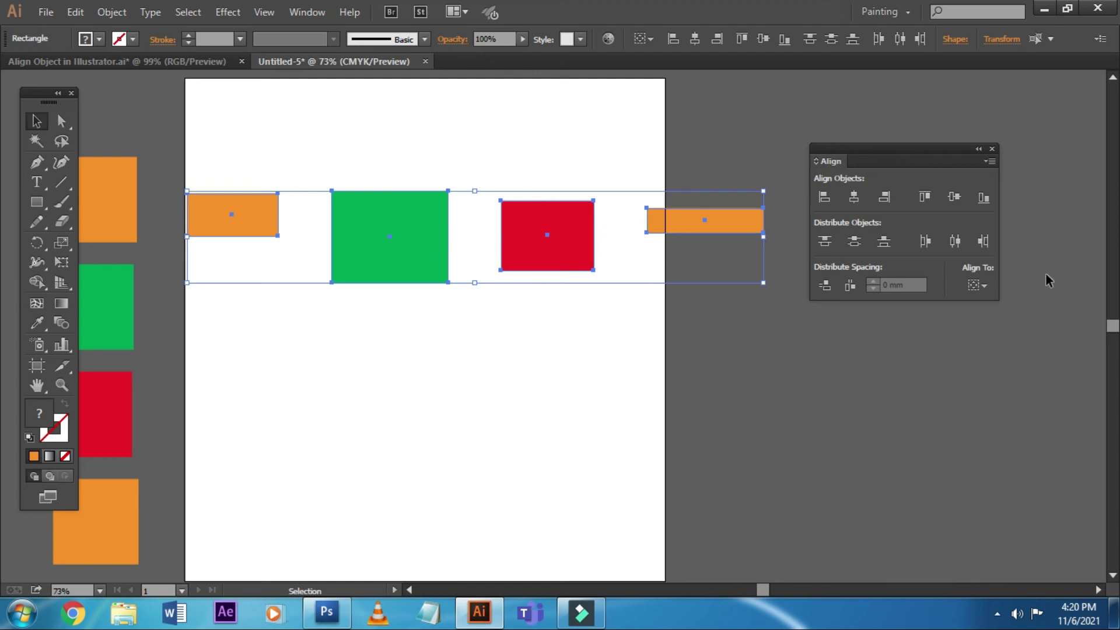
left_click(984, 241)
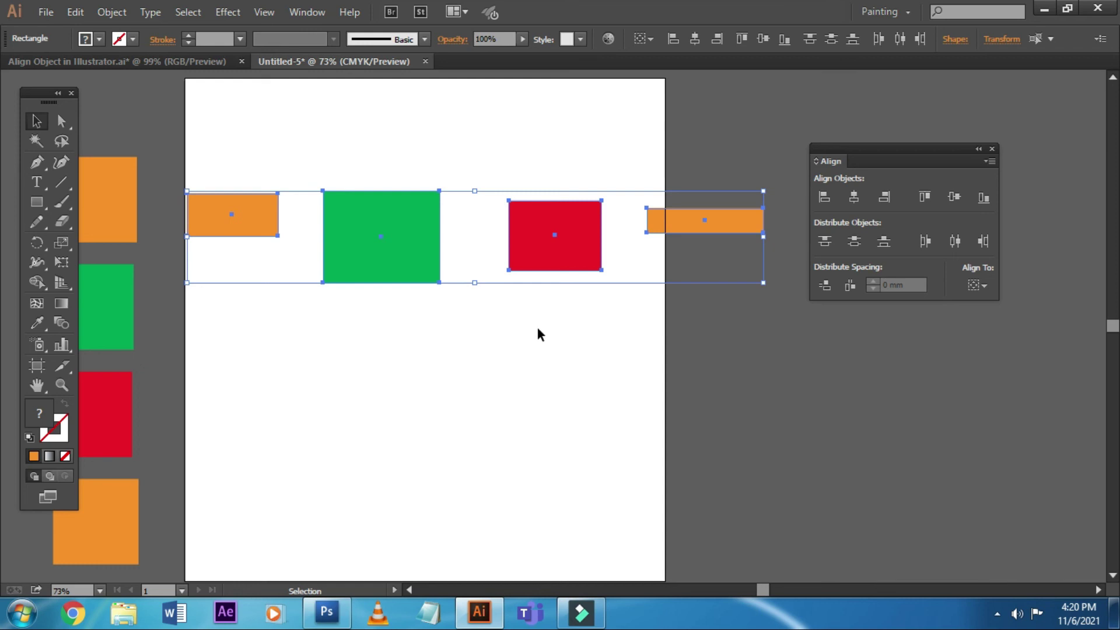
key("Delete")
- Place the spare squares in a row at the page's top: orange, green, red, orange
left_click_drag(435, 331, 542, 323)
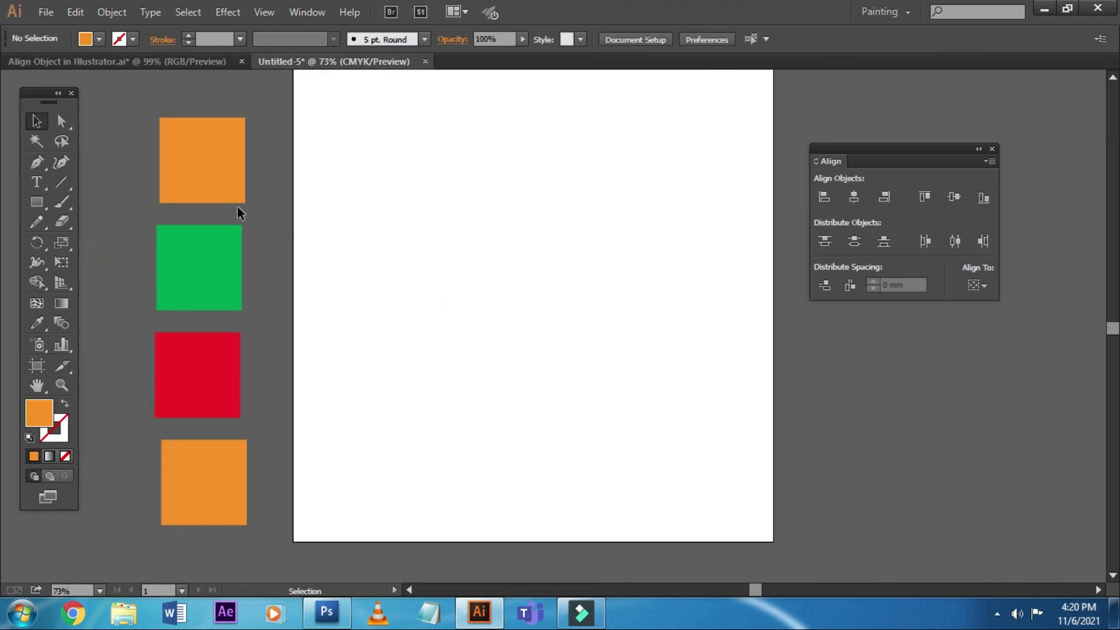
left_click_drag(240, 202, 402, 220)
left_click_drag(180, 289, 448, 210)
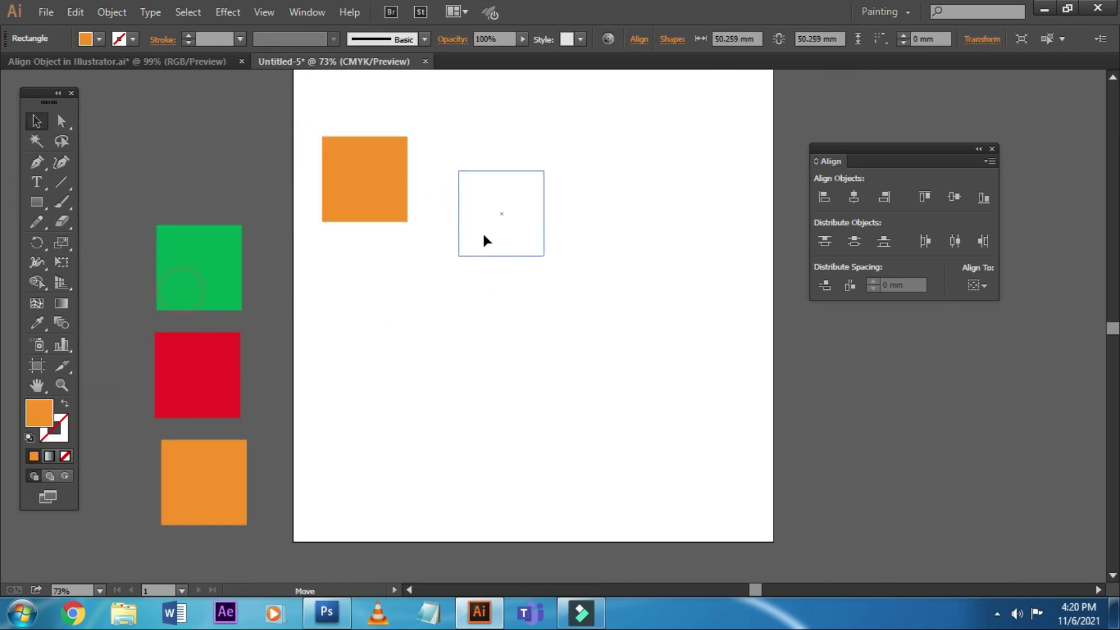
left_click_drag(198, 388, 575, 211)
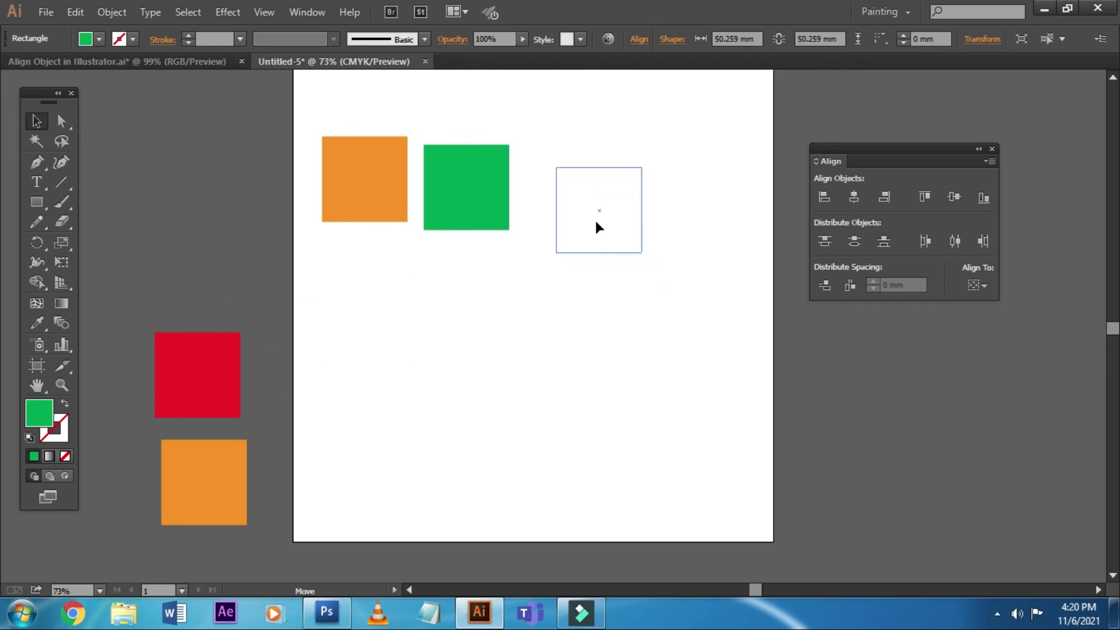
mouse_move(187, 533)
left_mouse_down()
mouse_move(318, 492)
mouse_move(727, 188)
left_mouse_up()
- Nudge the red square, select all four squares and apply Vertical Align Center
left_click(727, 294)
left_click_drag(490, 271, 513, 285)
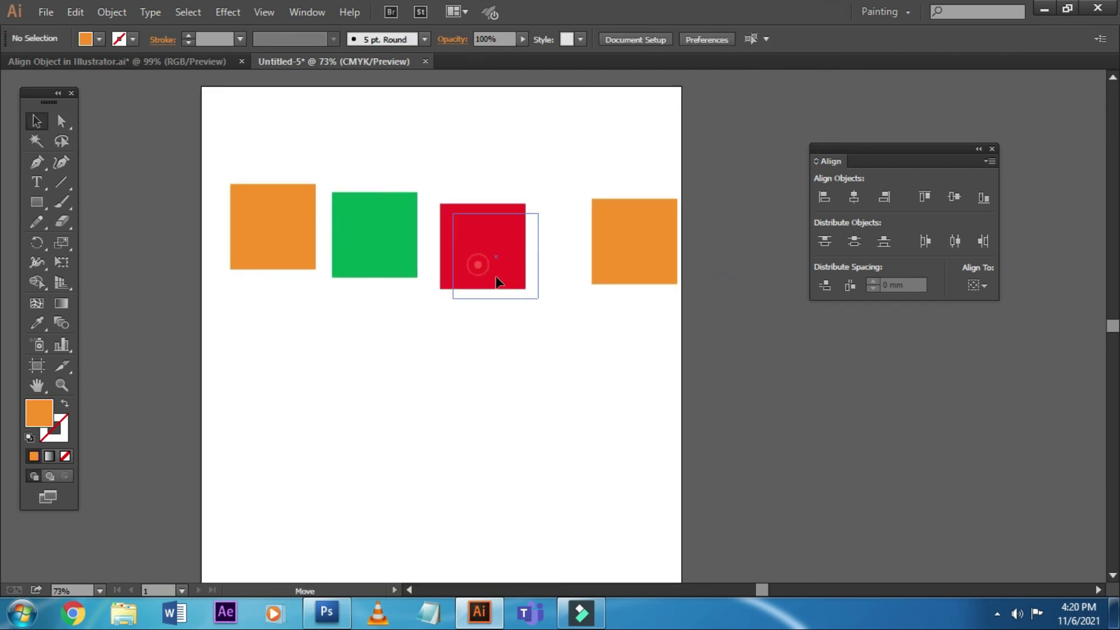
left_click(164, 170)
left_click_drag(166, 159, 660, 284)
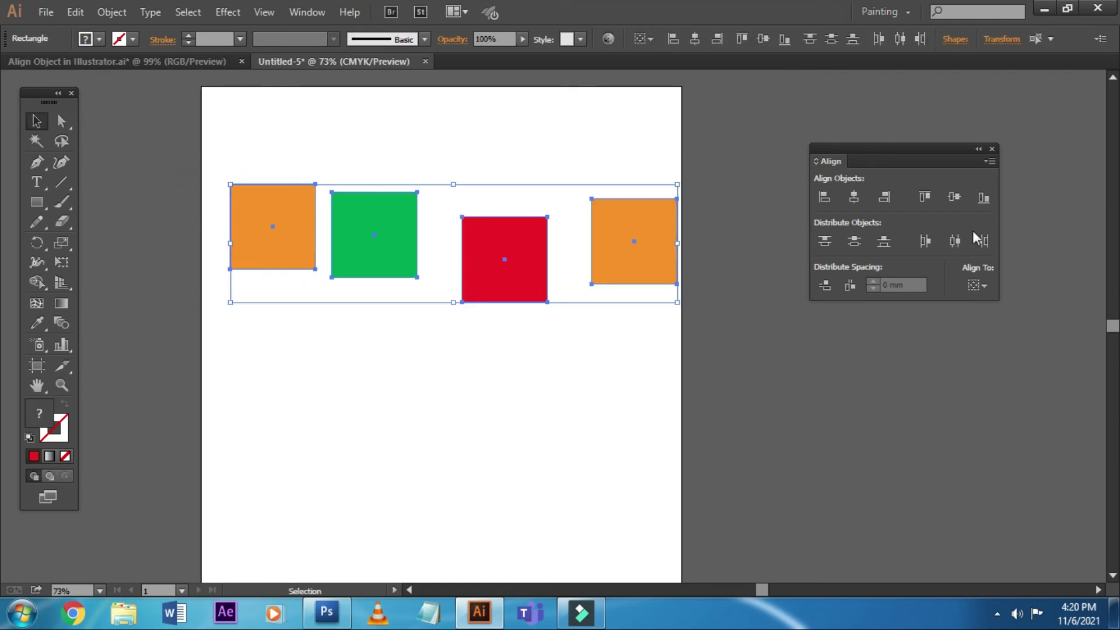
left_click(982, 287)
left_click(1020, 302)
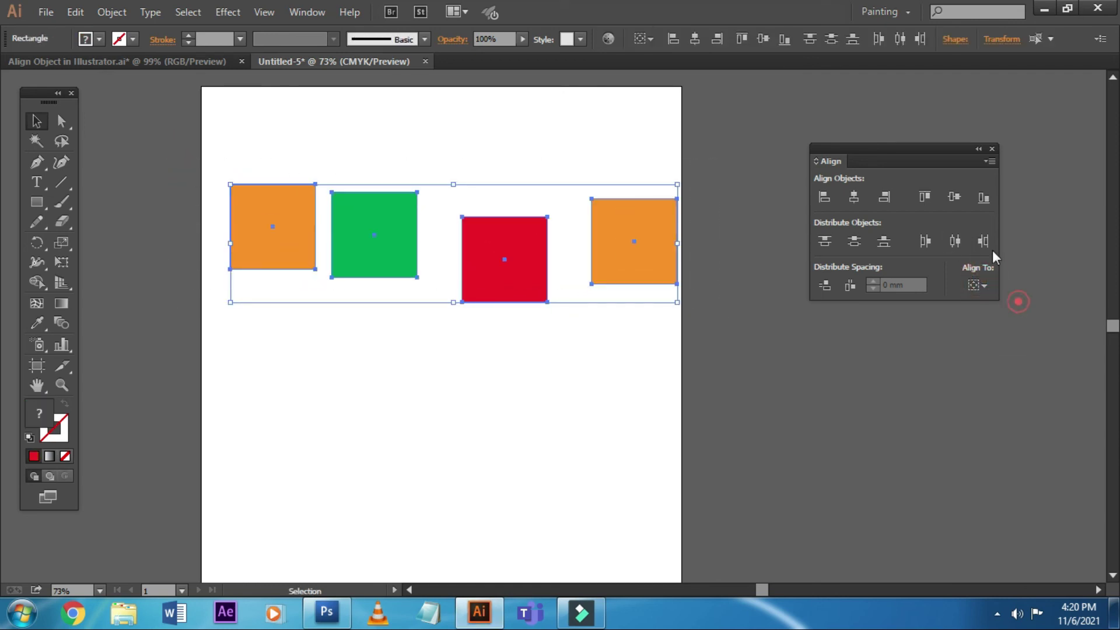
left_click(955, 199)
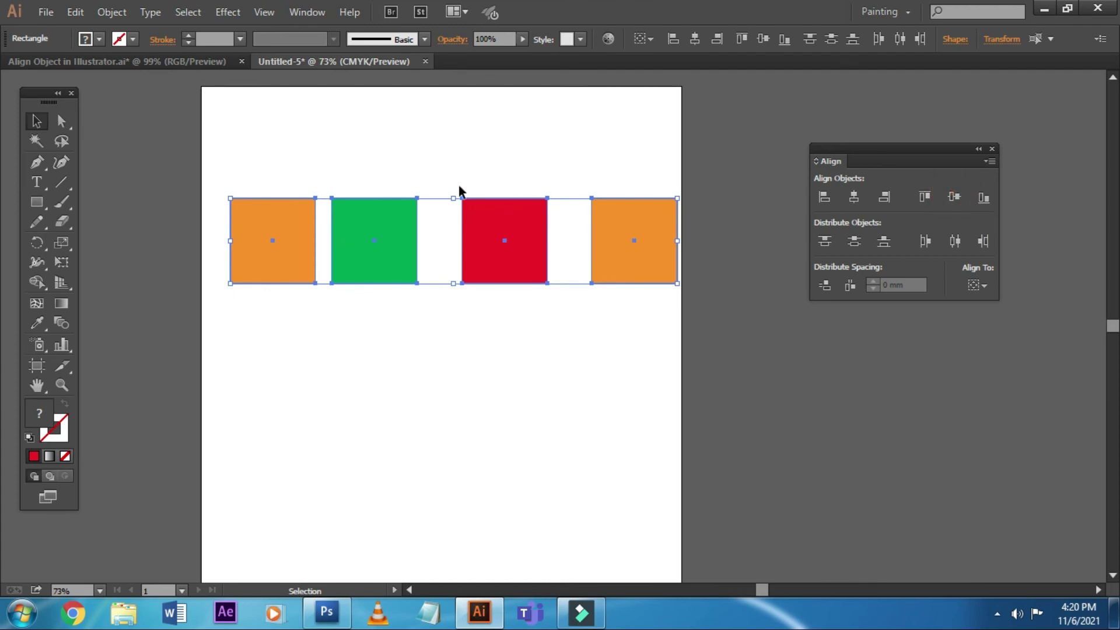
- Push the right orange square past the artboard edge, then apply Horizontal Distribute Space to all four
left_click(531, 143)
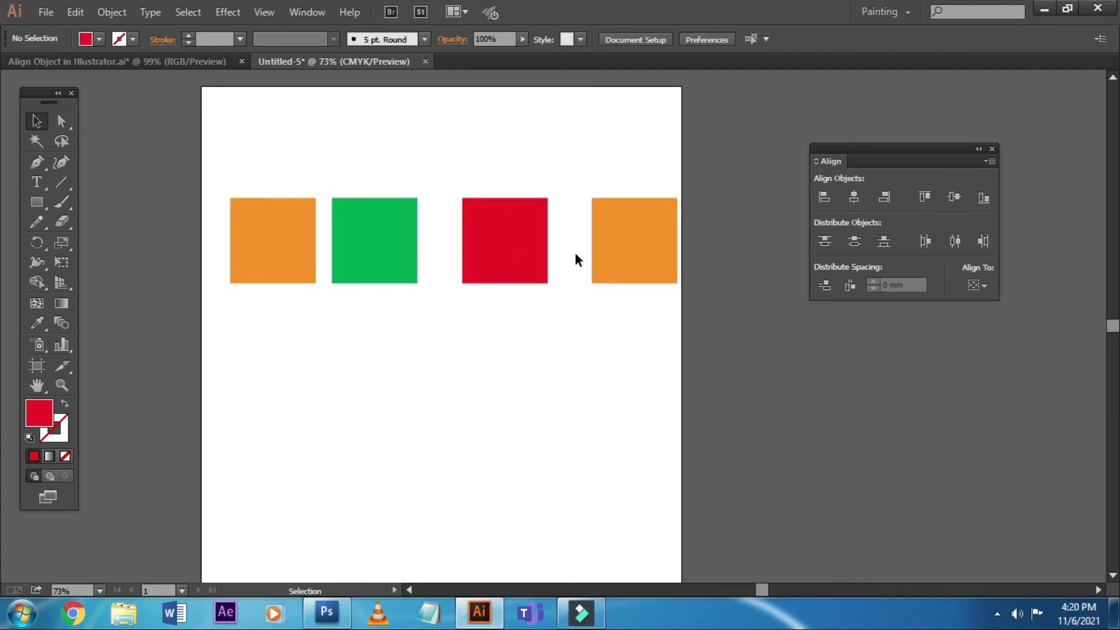
left_click_drag(618, 249, 643, 251)
left_click(618, 345)
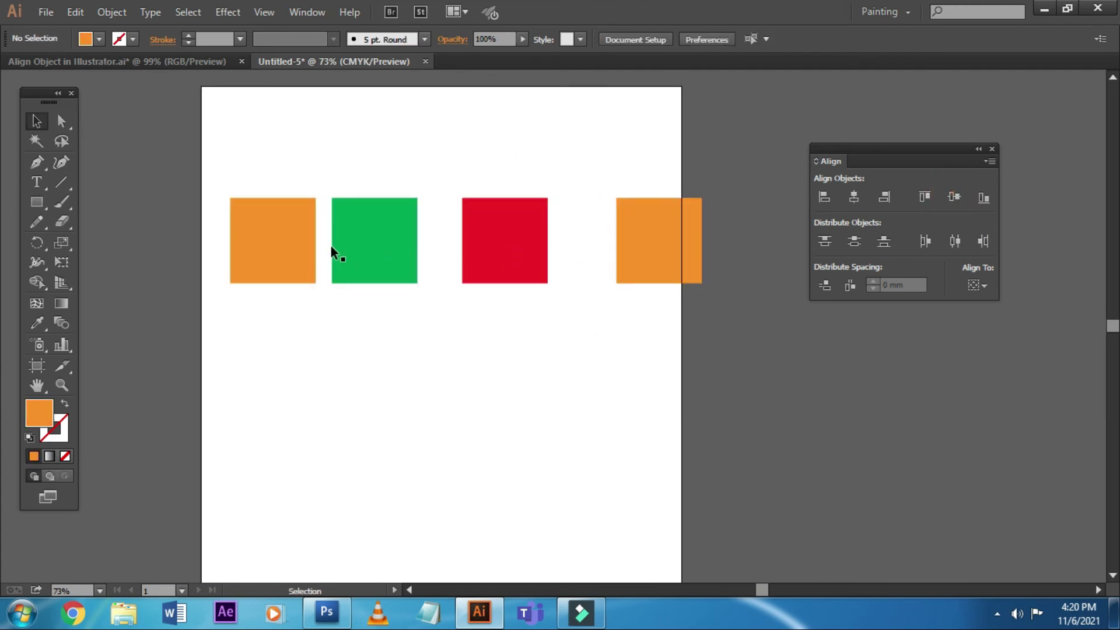
left_click(709, 331)
left_click_drag(181, 144, 754, 344)
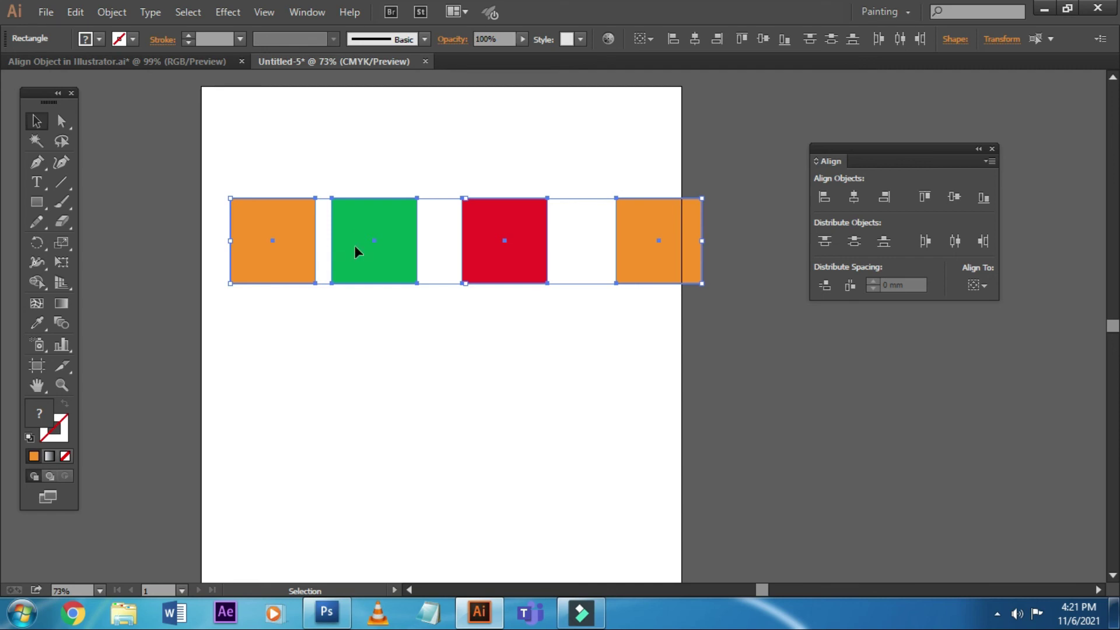
left_click(851, 286)
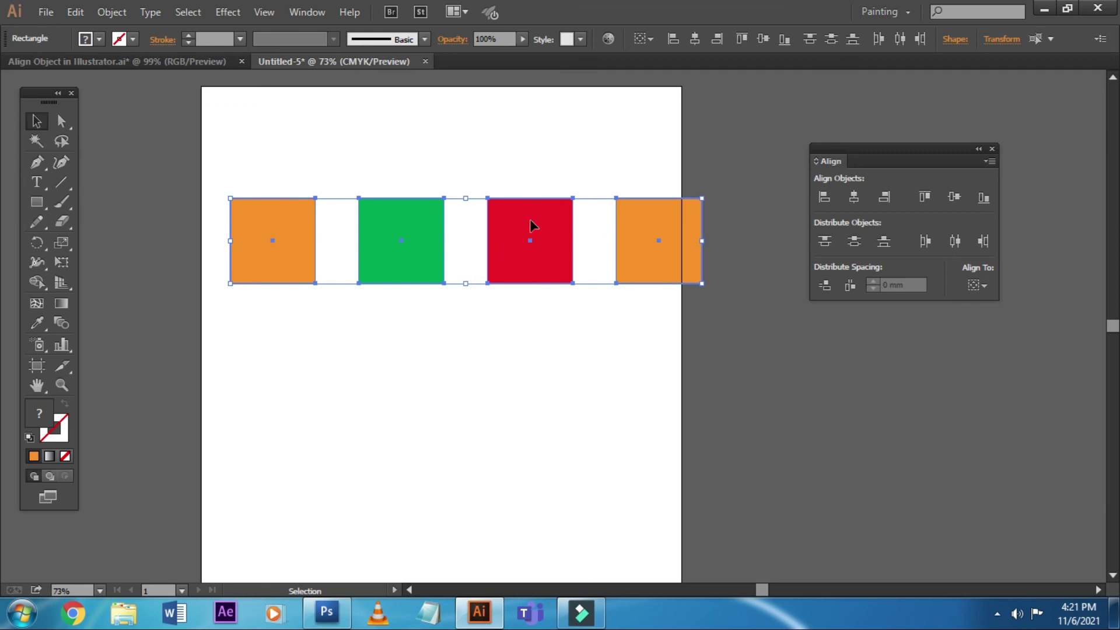
- Undo the spacing, move the orange square off the artboard, and redistribute all four with Horizontal Distribute Space
key("ctrl+z")
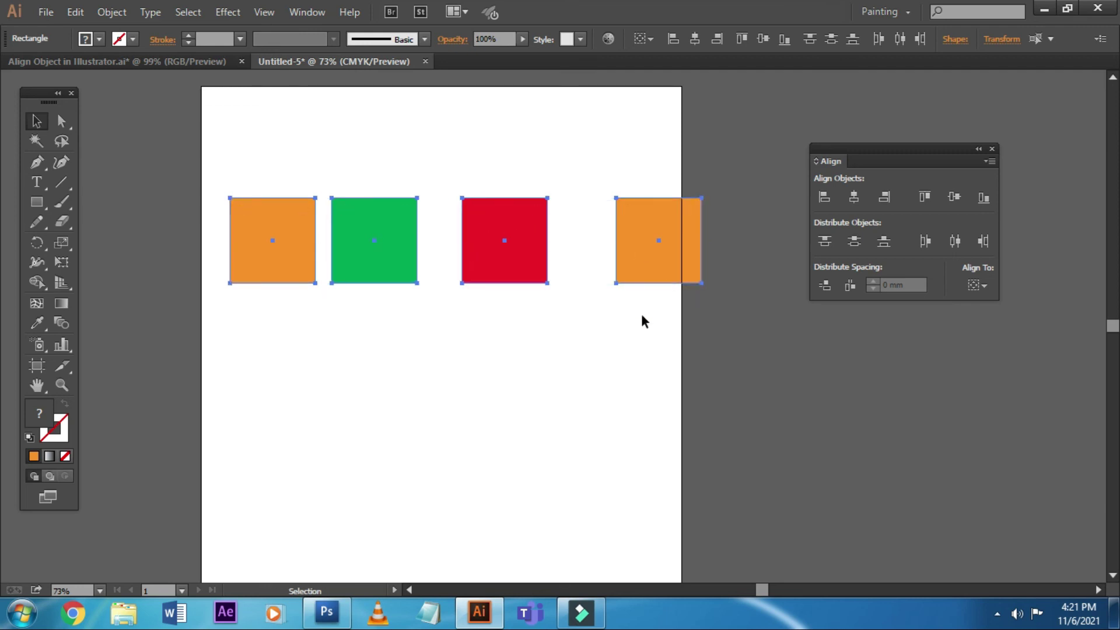
left_click(595, 374)
left_click_drag(637, 266, 729, 265)
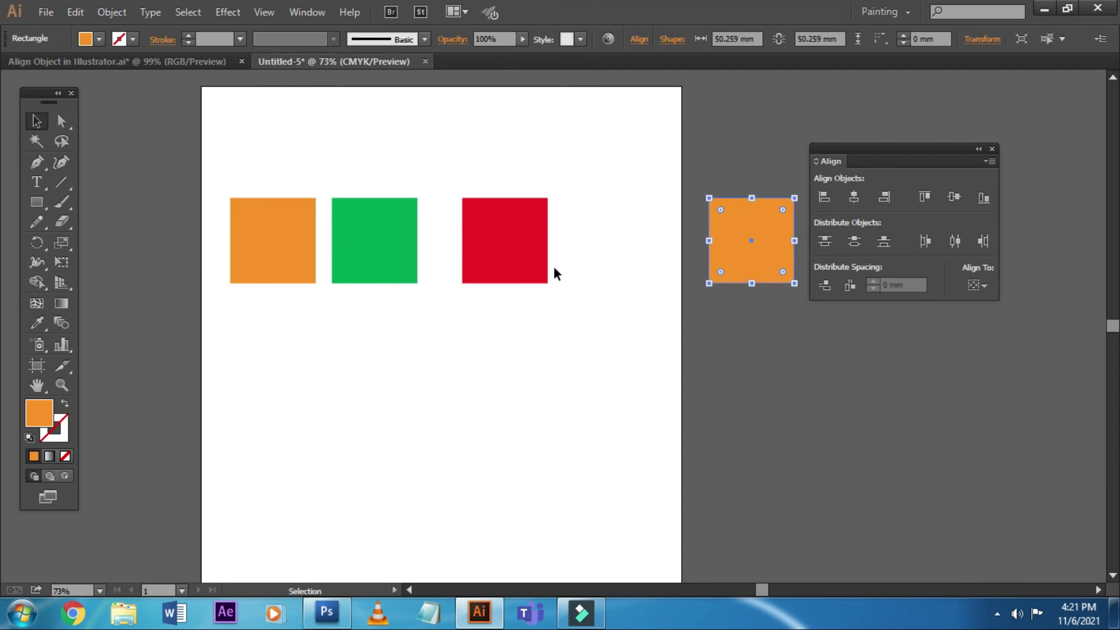
left_click_drag(536, 266, 547, 270)
left_click_drag(385, 260, 377, 259)
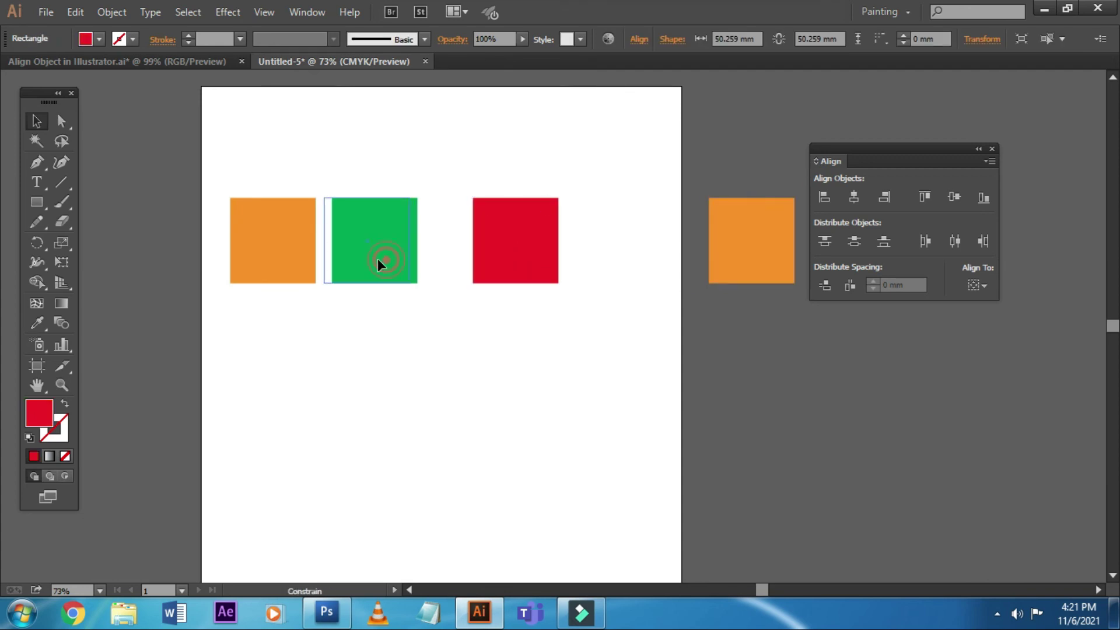
left_click(399, 339)
mouse_move(215, 162)
left_mouse_down()
mouse_move(158, 171)
mouse_move(789, 351)
left_mouse_up()
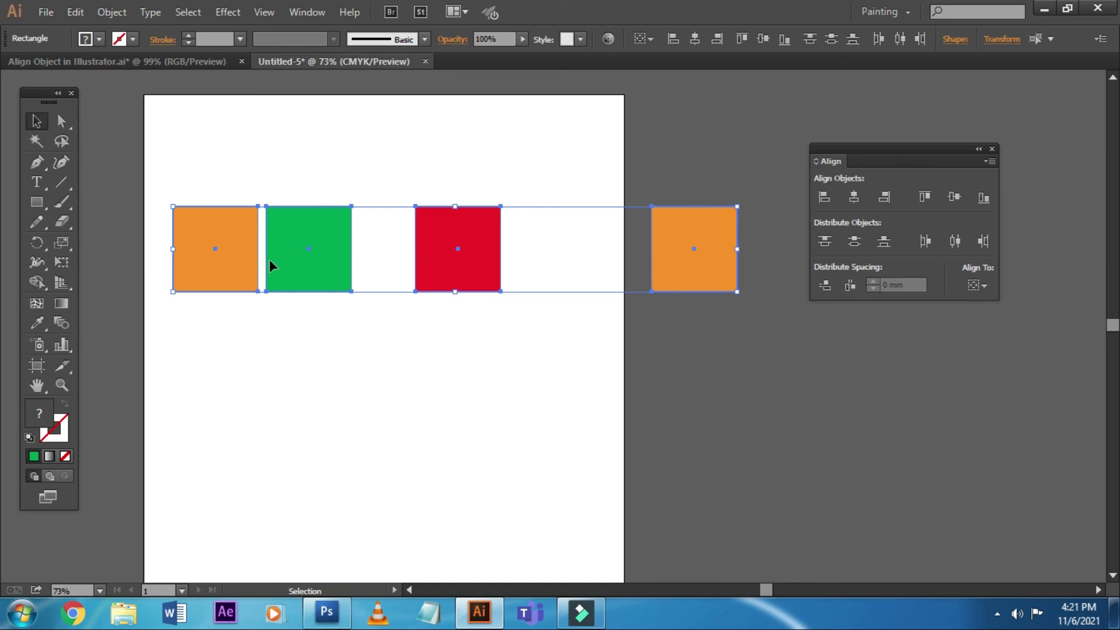
left_click(852, 285)
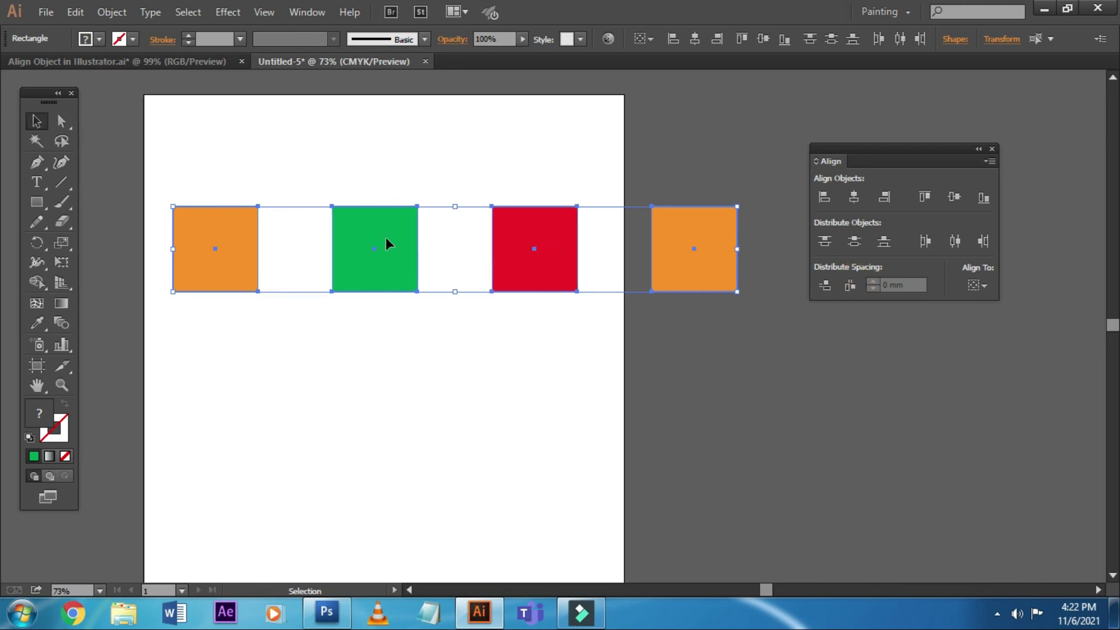
- Draw a temporary spacer rectangle between the squares to check the gaps, then delete it
left_click(613, 357)
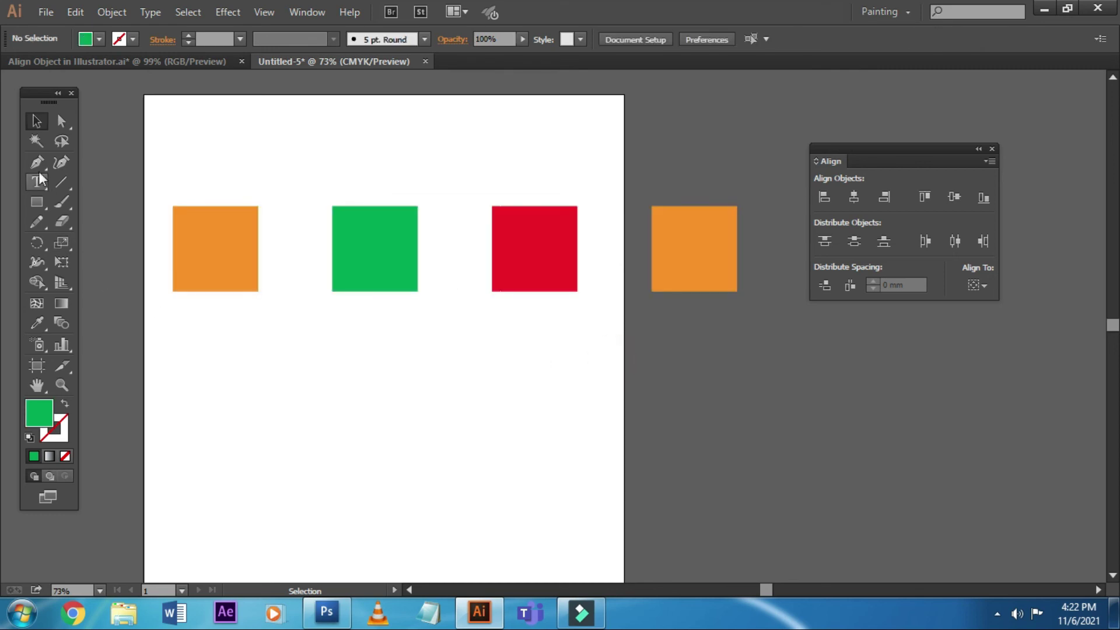
left_click(36, 202)
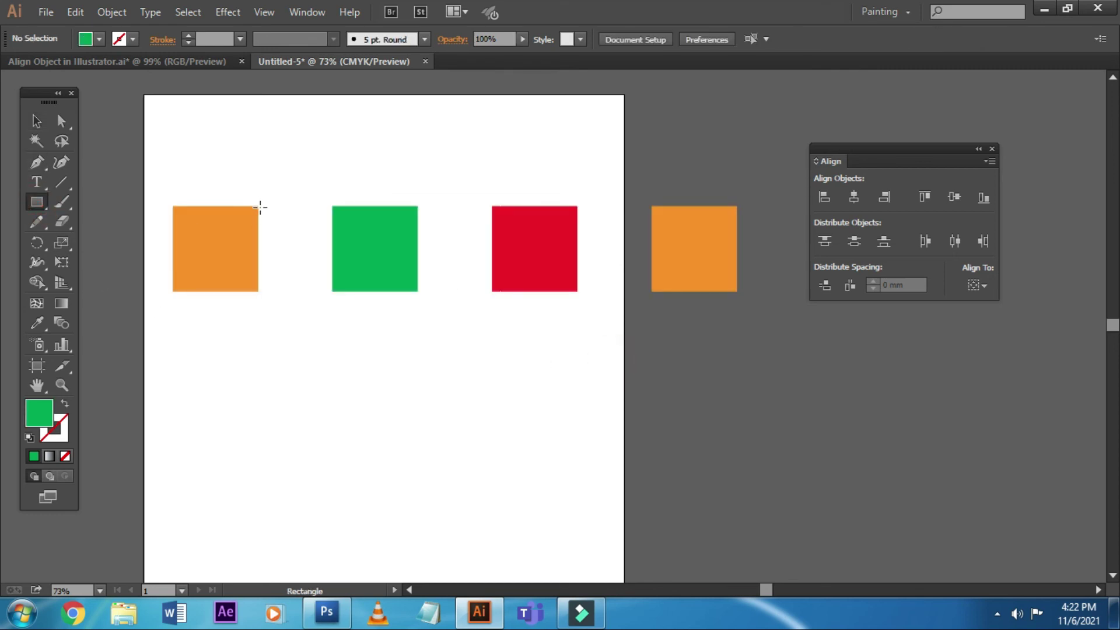
mouse_move(259, 205)
left_mouse_down()
mouse_move(332, 173)
mouse_move(453, 195)
left_mouse_up()
left_click(36, 120)
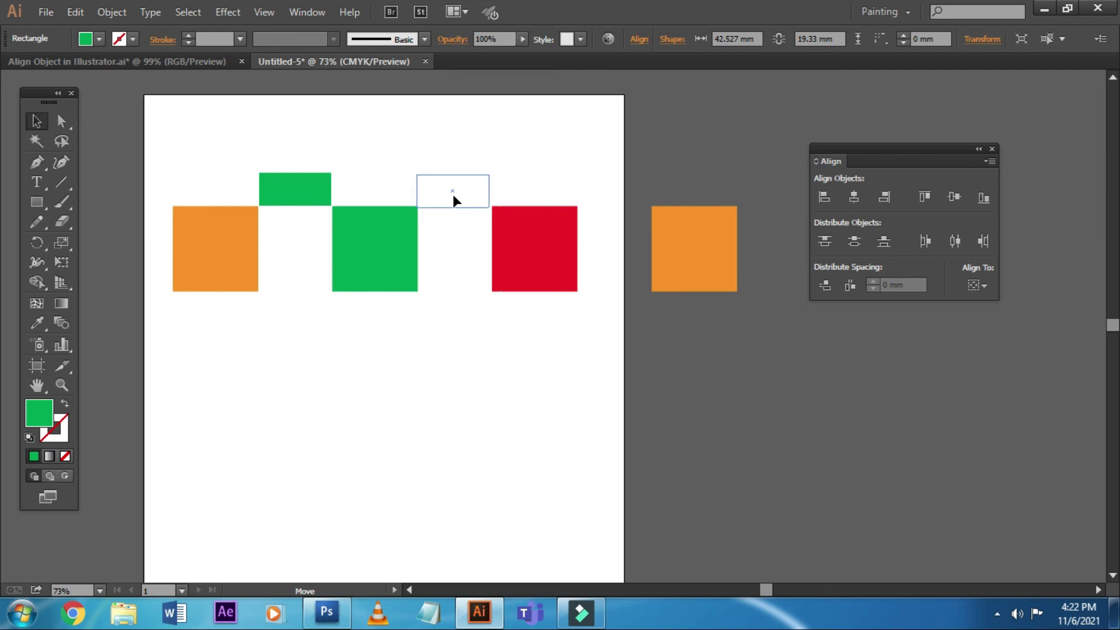
mouse_move(453, 196)
left_mouse_down()
mouse_move(632, 192)
mouse_move(614, 199)
left_mouse_up()
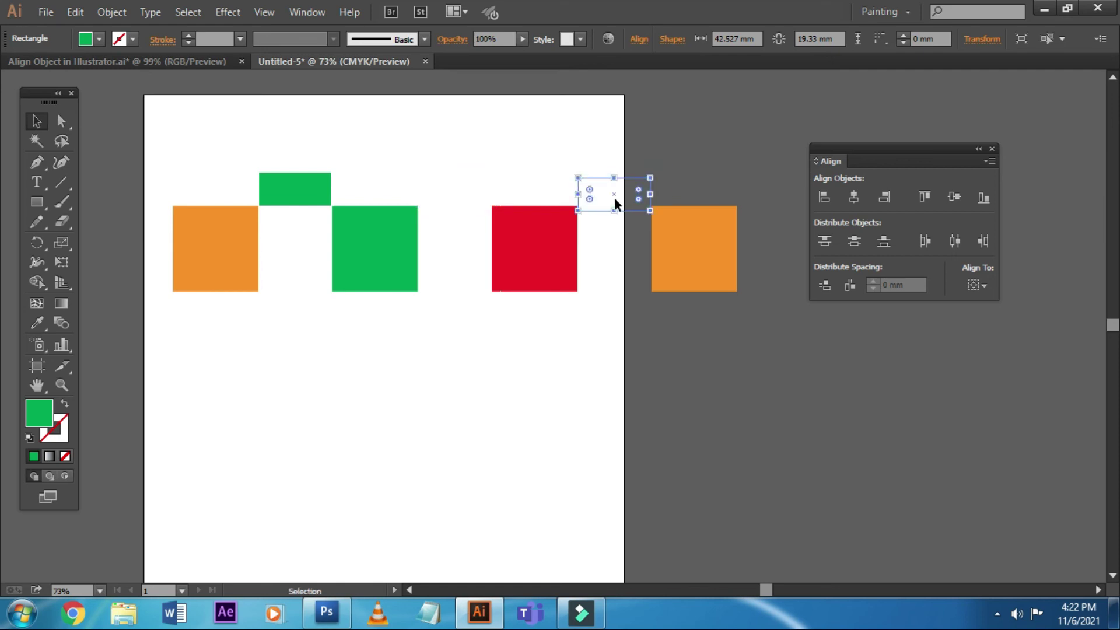
key("Delete")
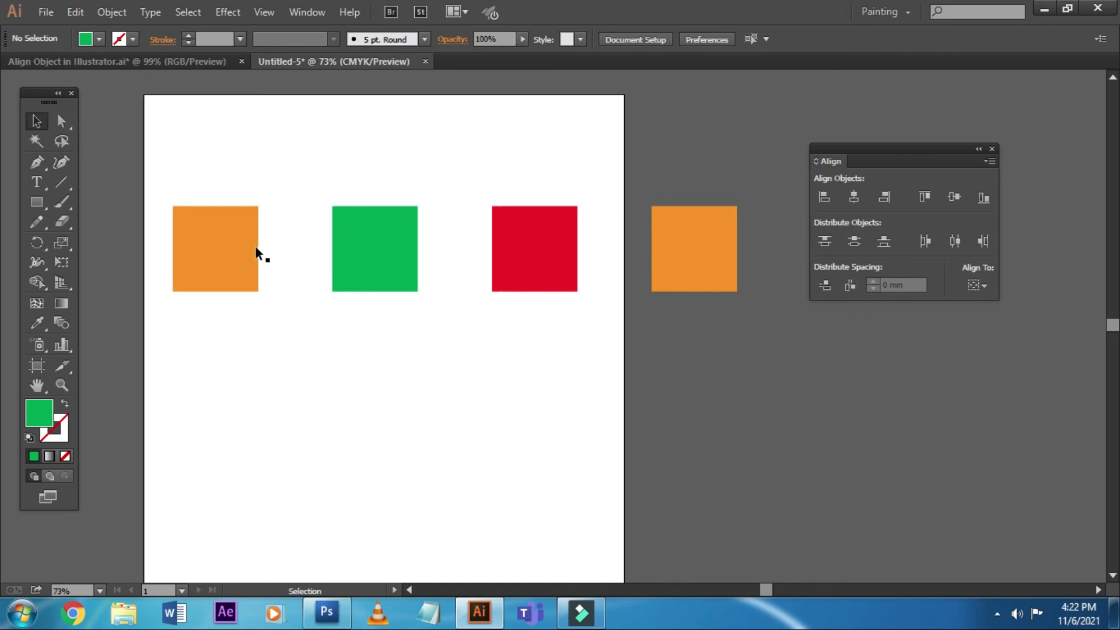
- Stack the squares into a vertical column: orange, green, red, orange
mouse_move(237, 263)
left_mouse_down()
mouse_move(287, 204)
mouse_move(289, 297)
left_mouse_up()
left_click_drag(373, 283, 258, 332)
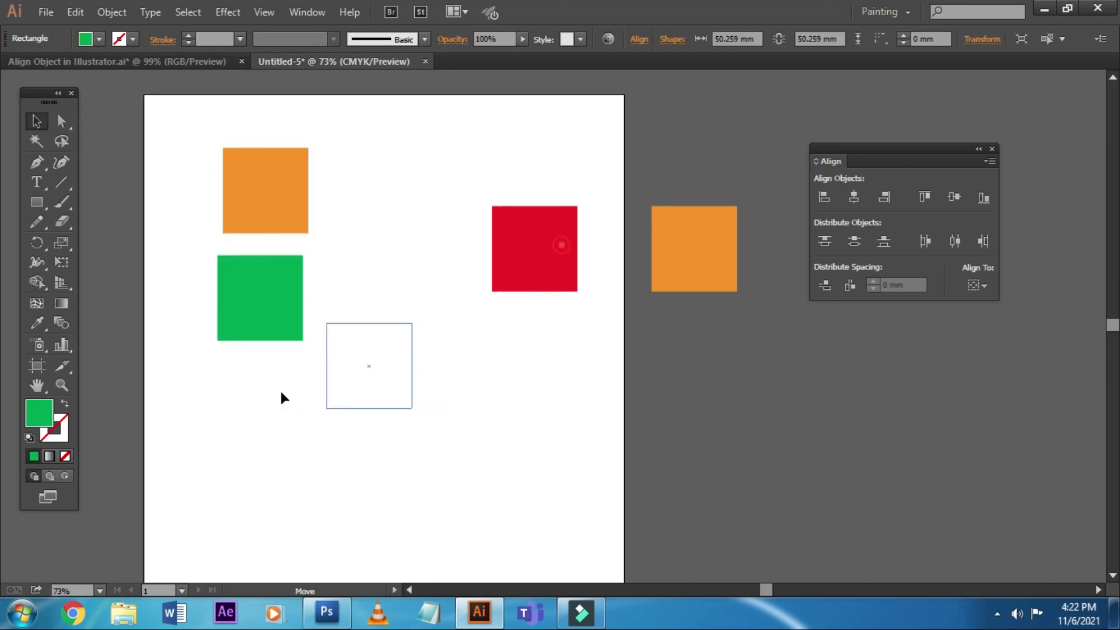
left_click_drag(556, 246, 269, 412)
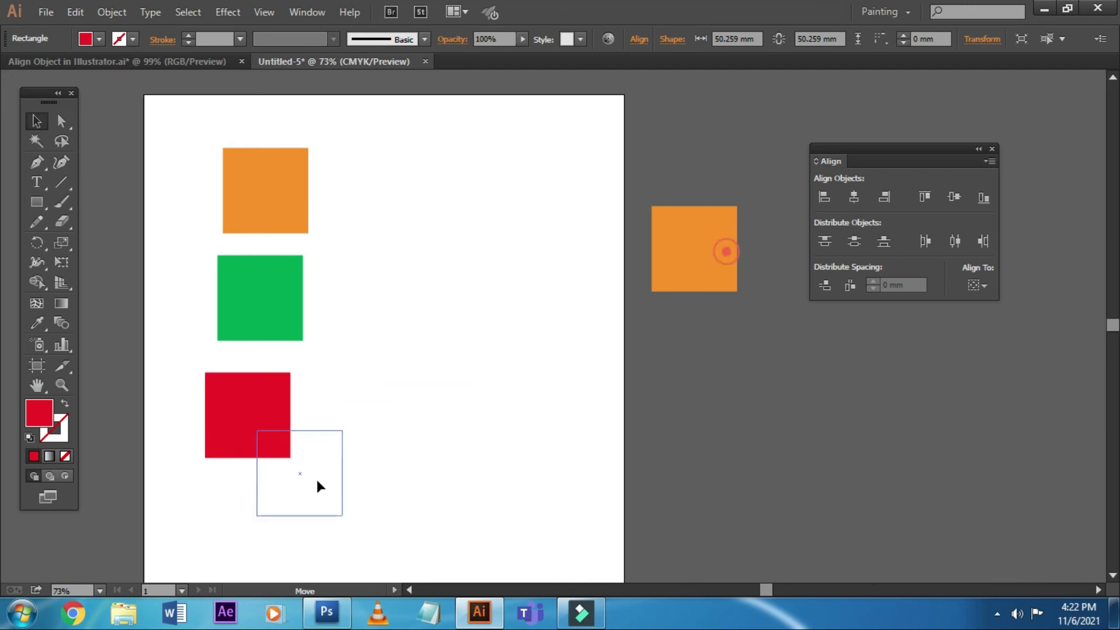
left_click_drag(728, 258, 280, 535)
left_click_drag(274, 308, 275, 269)
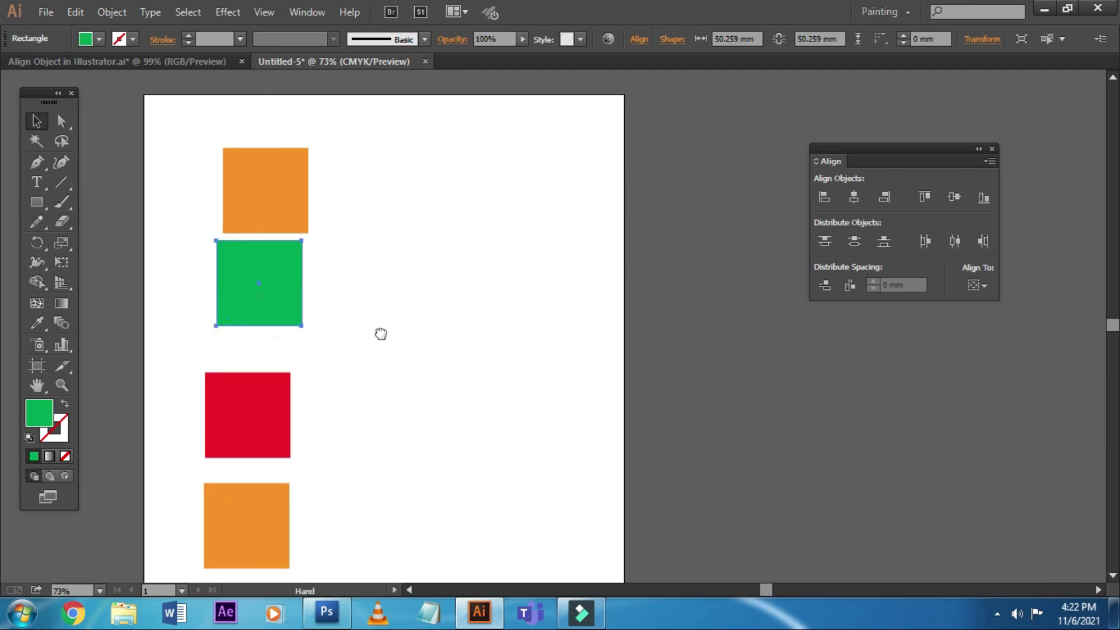
left_click_drag(250, 388, 254, 369)
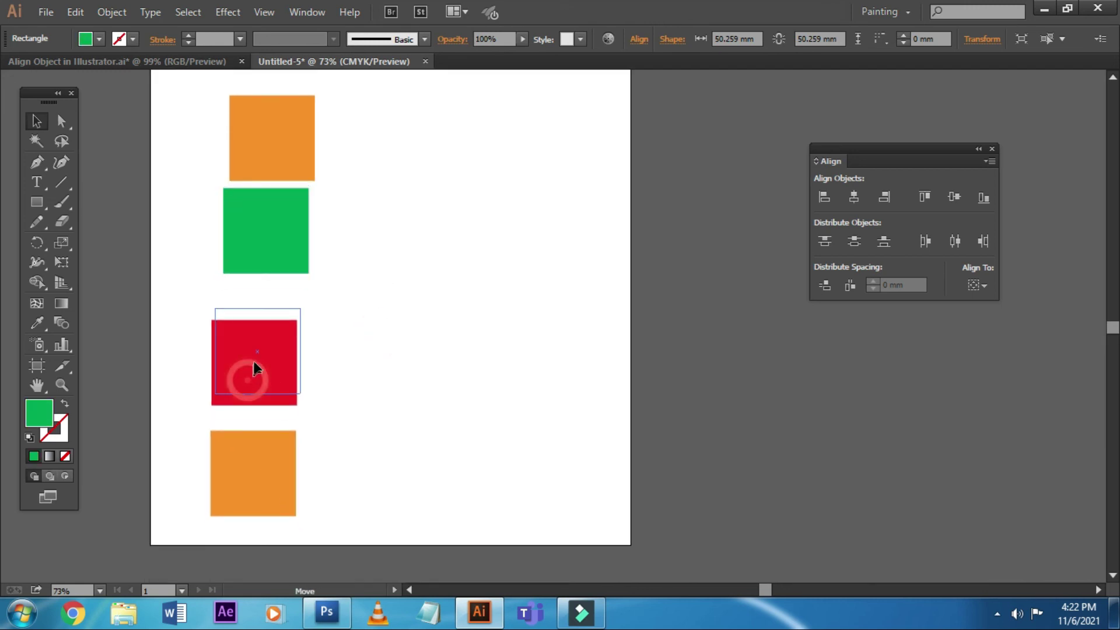
- Apply Horizontal Align Center and Vertical Distribute Space to the four squares, then fit the artboard in the window
left_click(255, 463)
left_click_drag(375, 501, 176, 138)
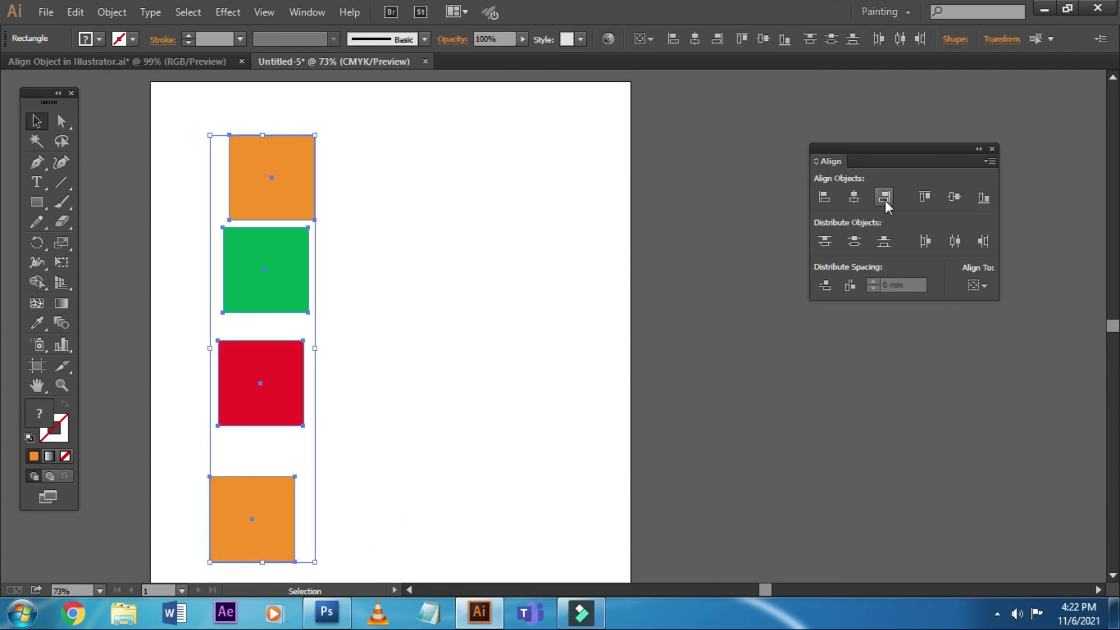
left_click(853, 197)
left_click(385, 403)
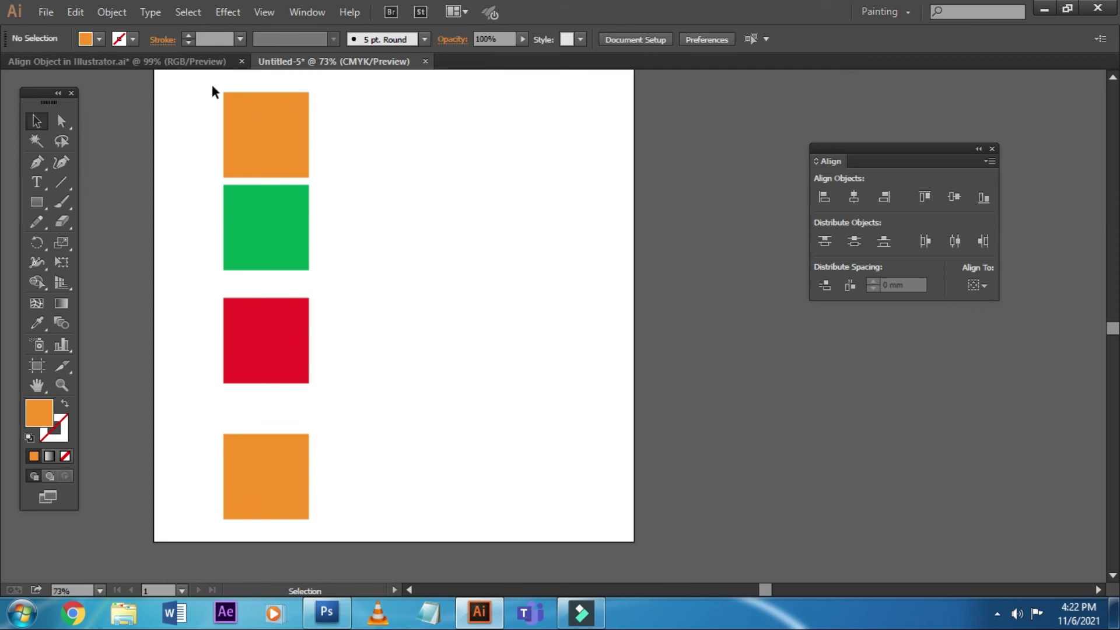
left_click_drag(205, 81, 325, 527)
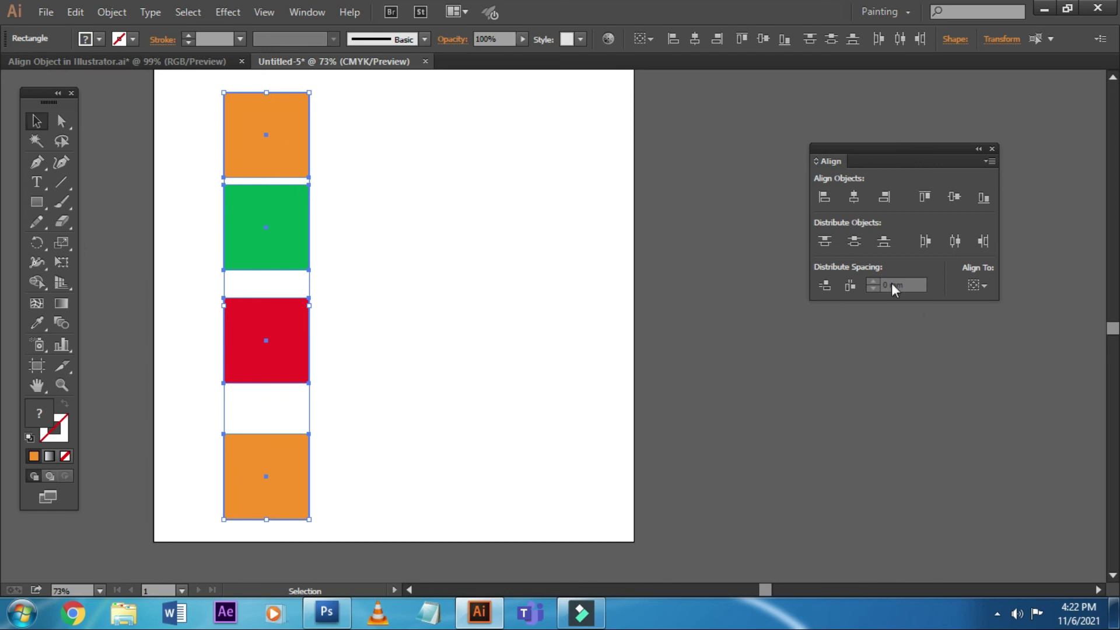
left_click(824, 286)
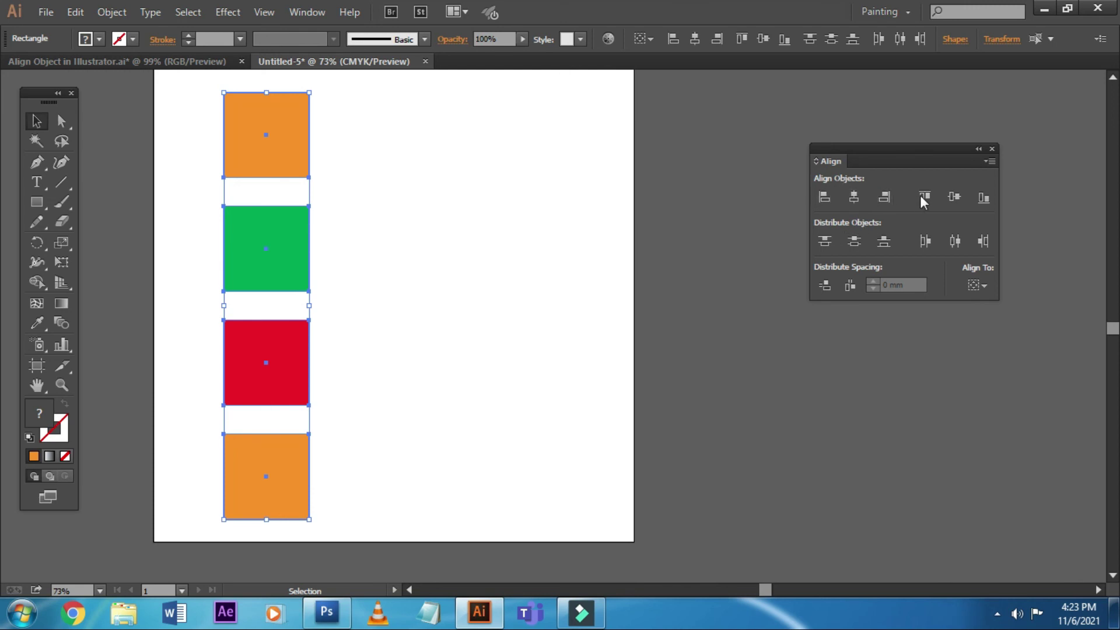
left_click(979, 285)
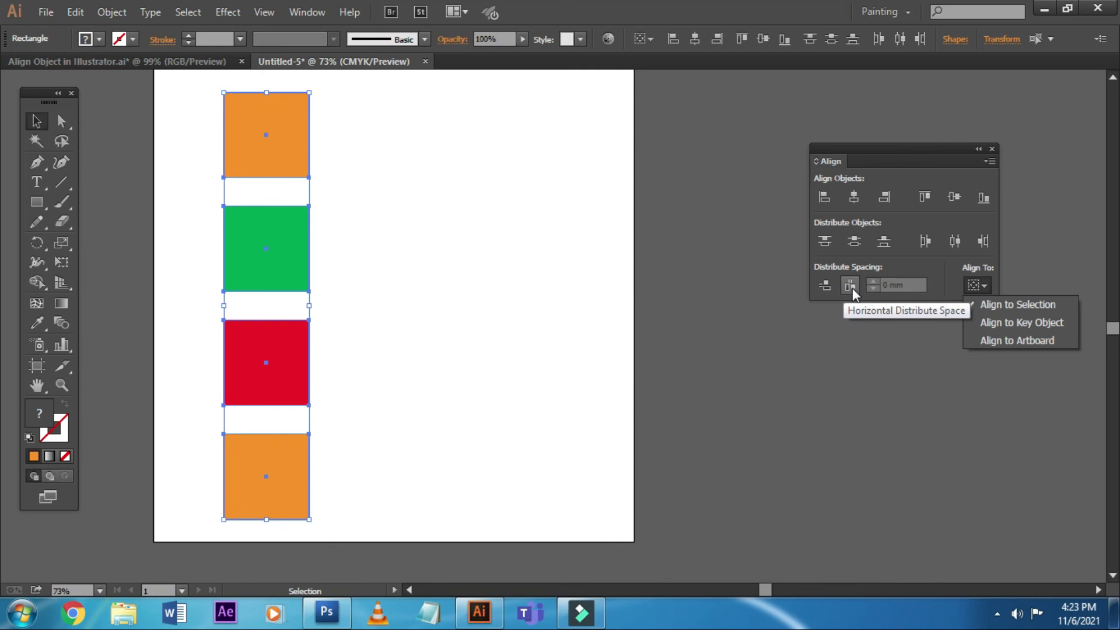
left_click(641, 318)
left_click(681, 268)
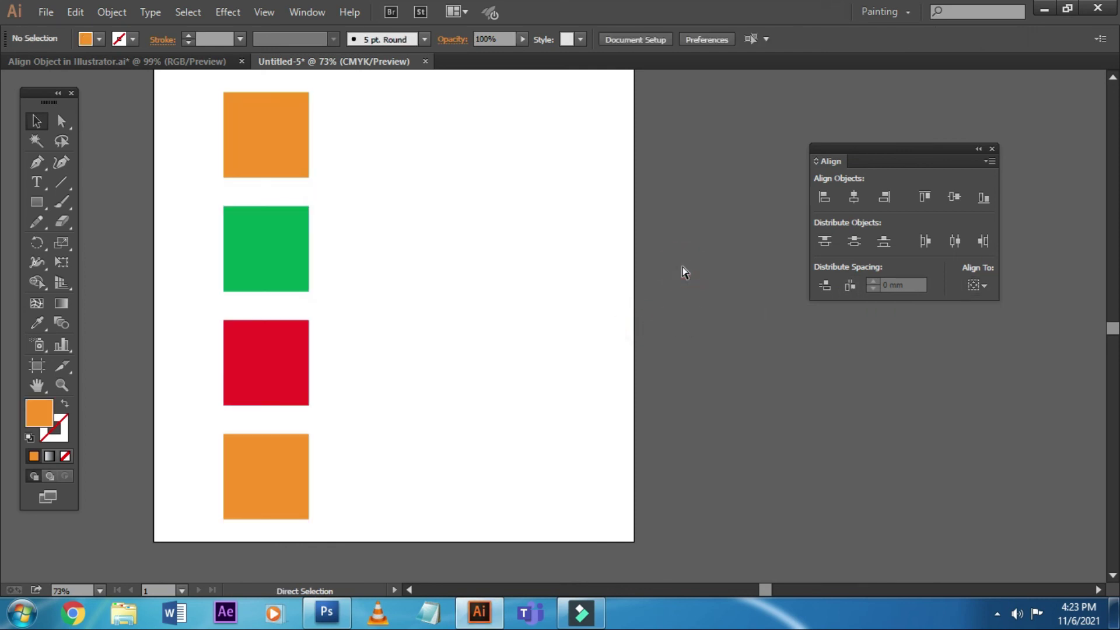
key("ctrl+0")
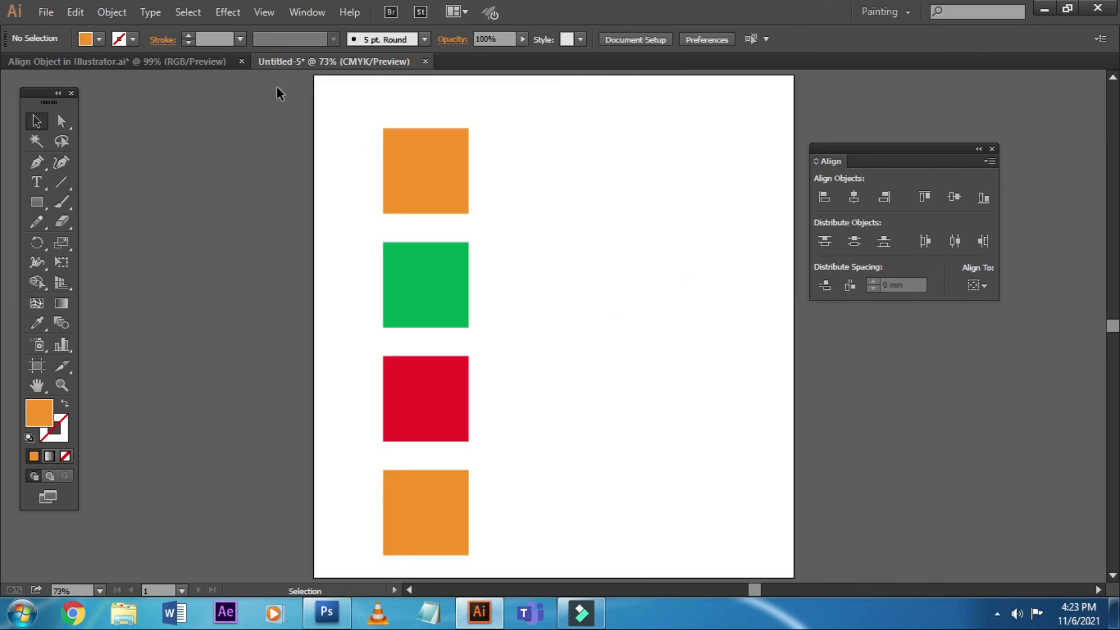
- Switch to the Align Object in Illustrator.ai document and move the Align panel to the top-right
left_click(195, 61)
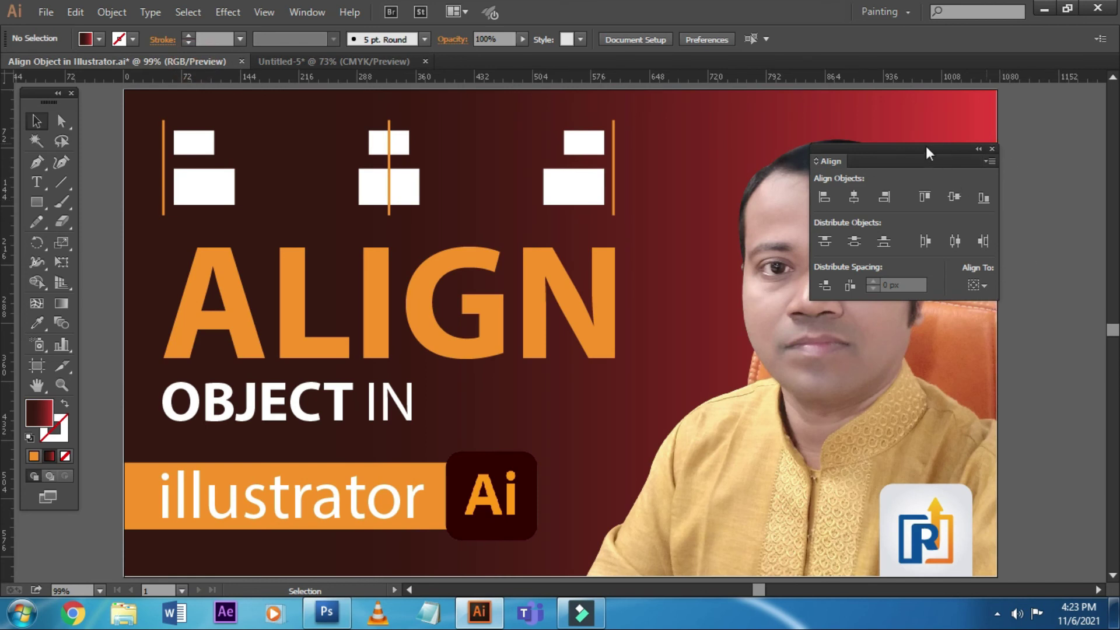
left_click_drag(926, 147, 1026, 106)
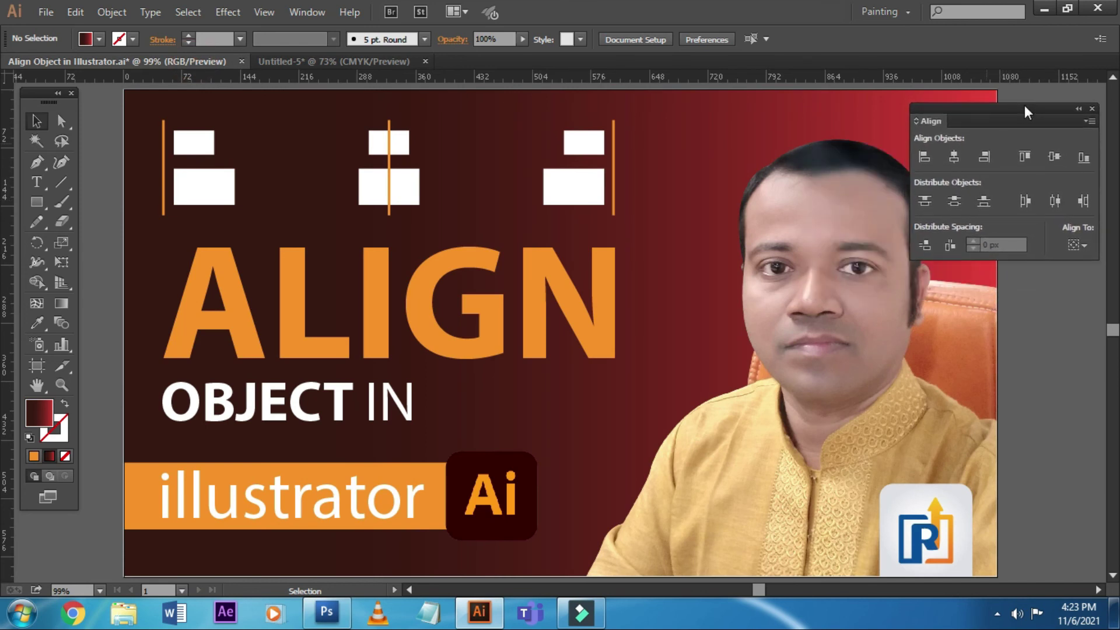